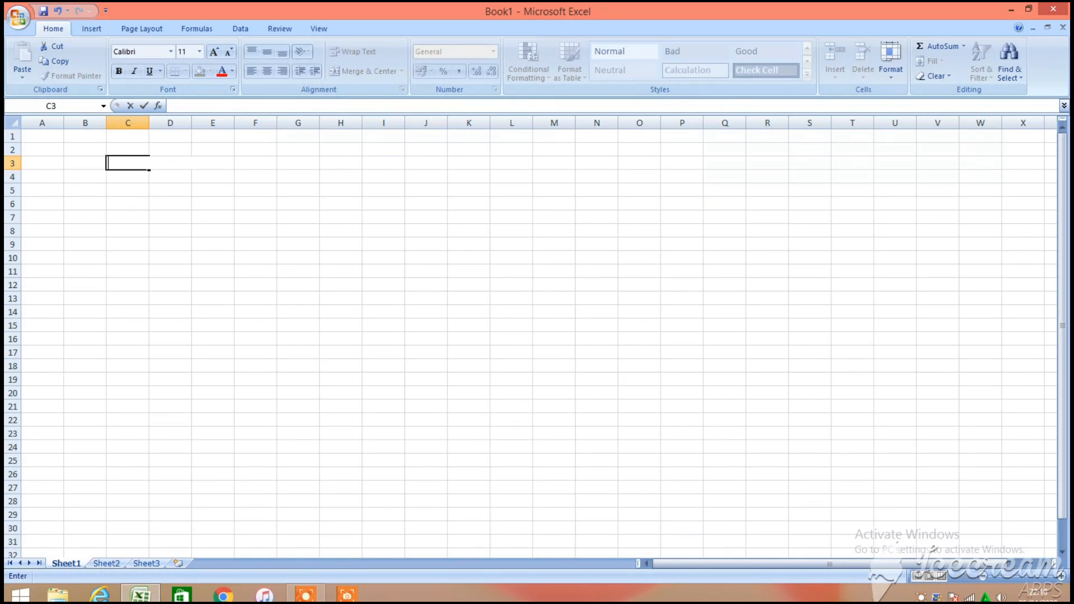
Enter the addition formula =5+5 in cell C3
text(=)
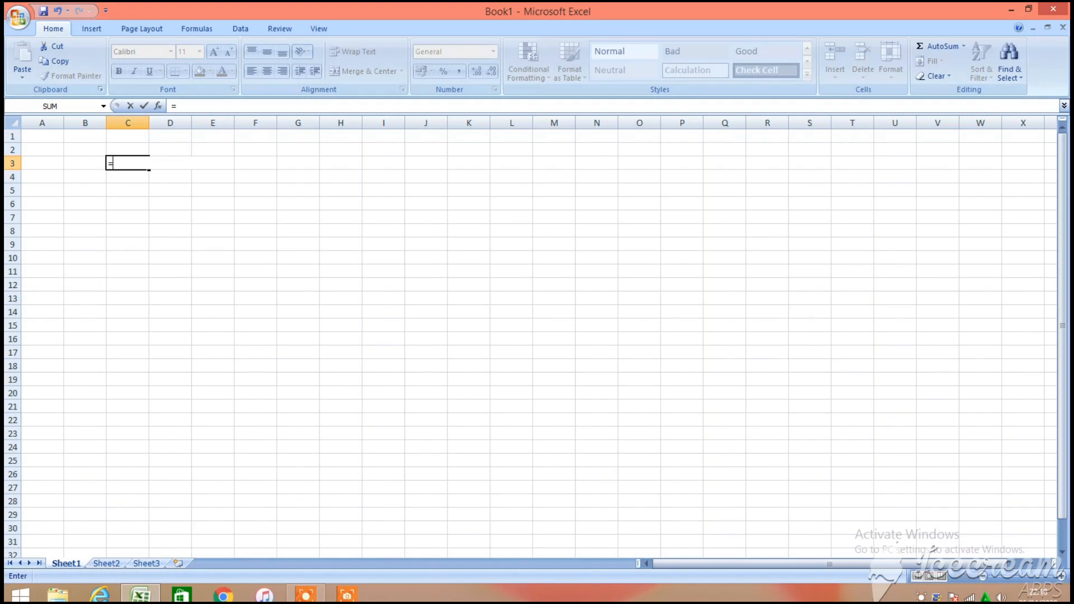
text(5+5)
key(Return)
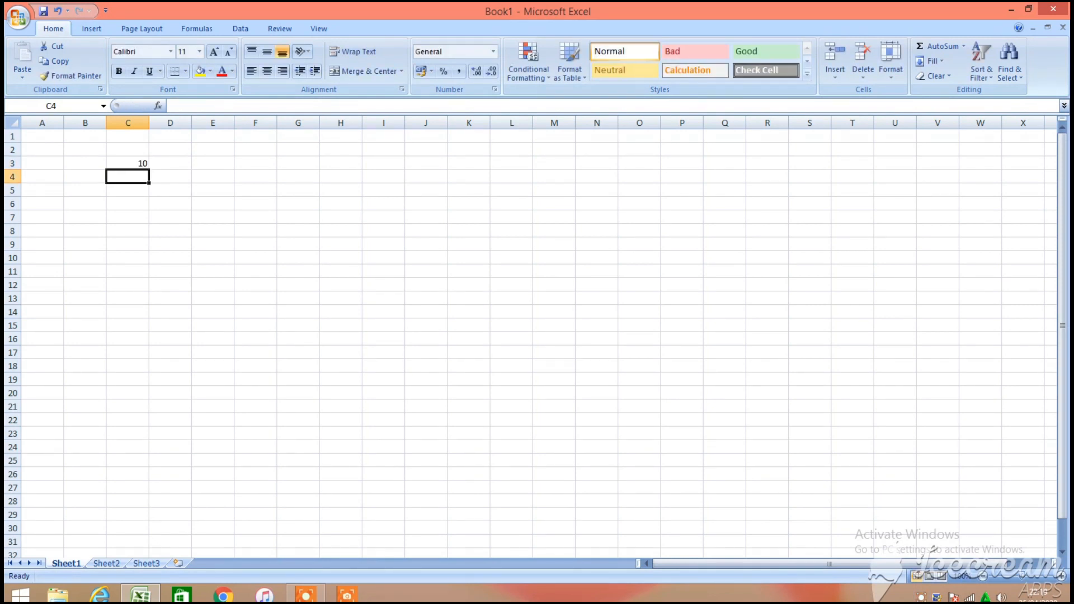
Enter the formula =SUM(5+5) in cell C4 and compare the formulas stored in C4 and C3
text(=)
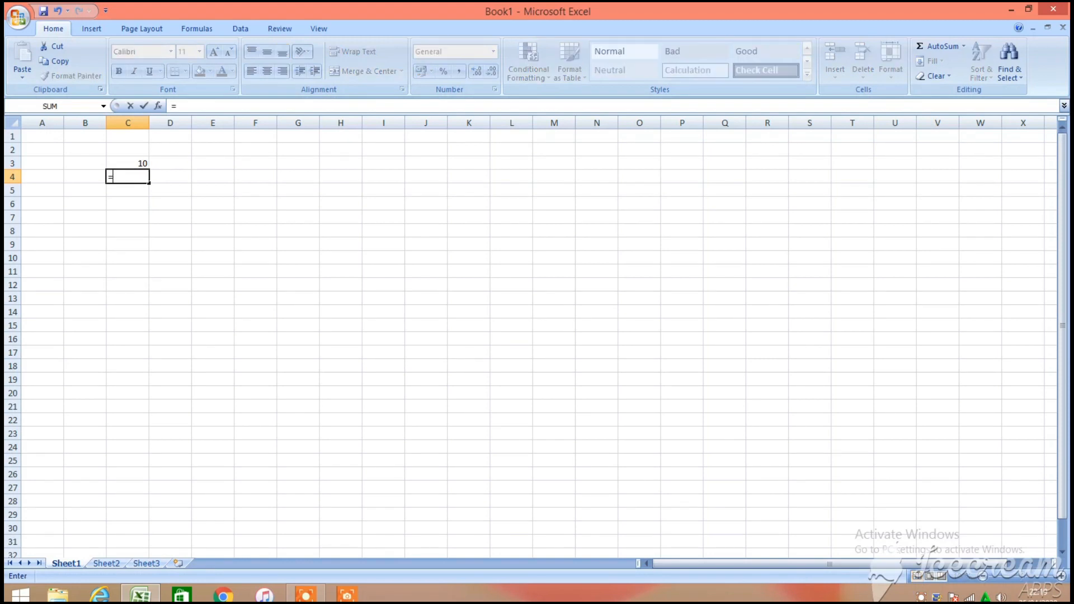
text(sum)
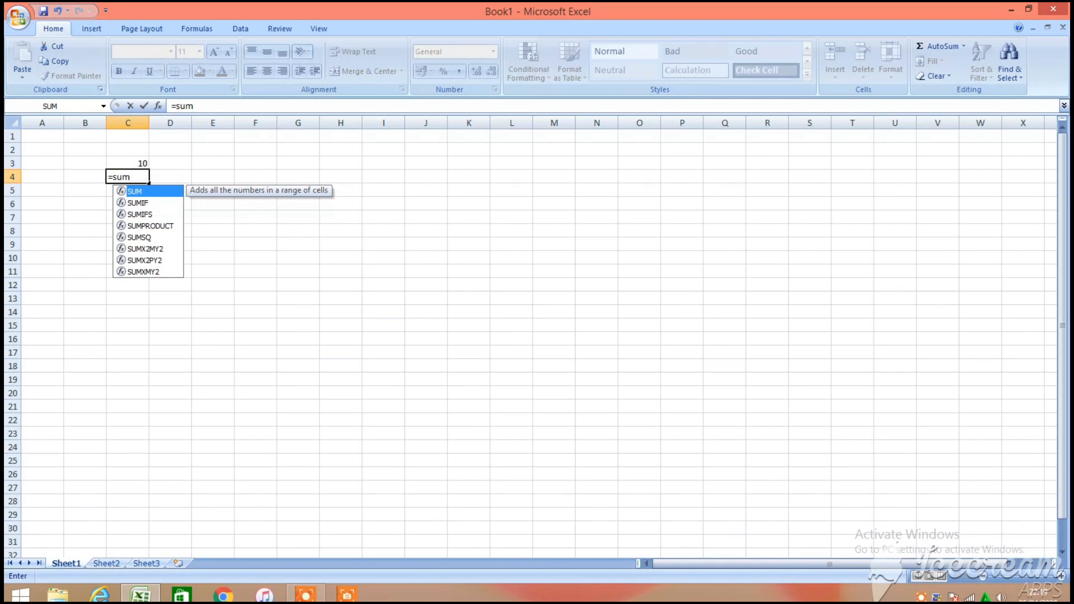
text(()
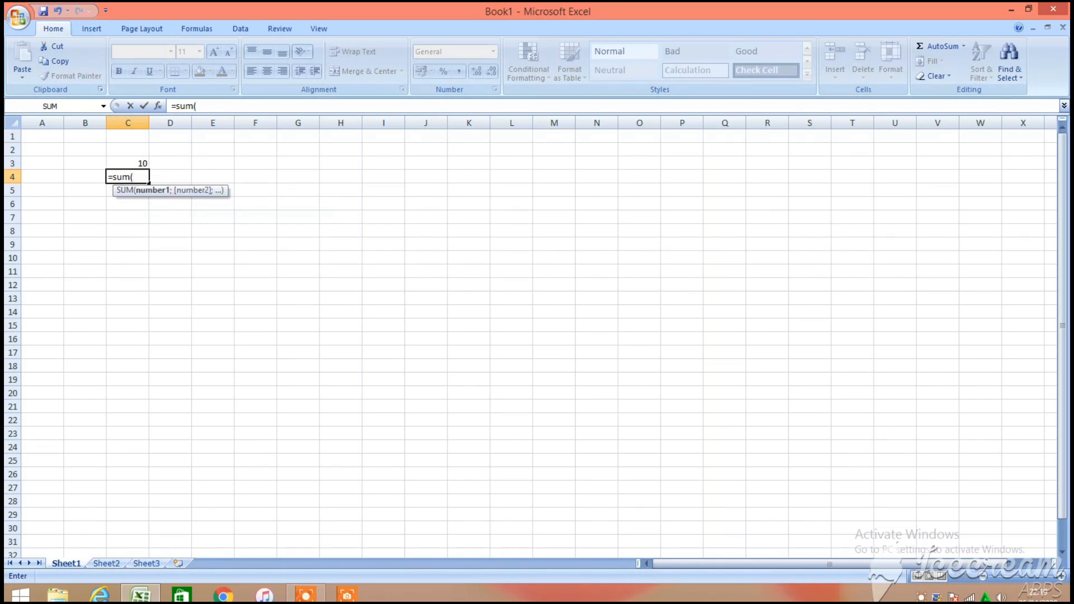
text(5+5))
key(Return)
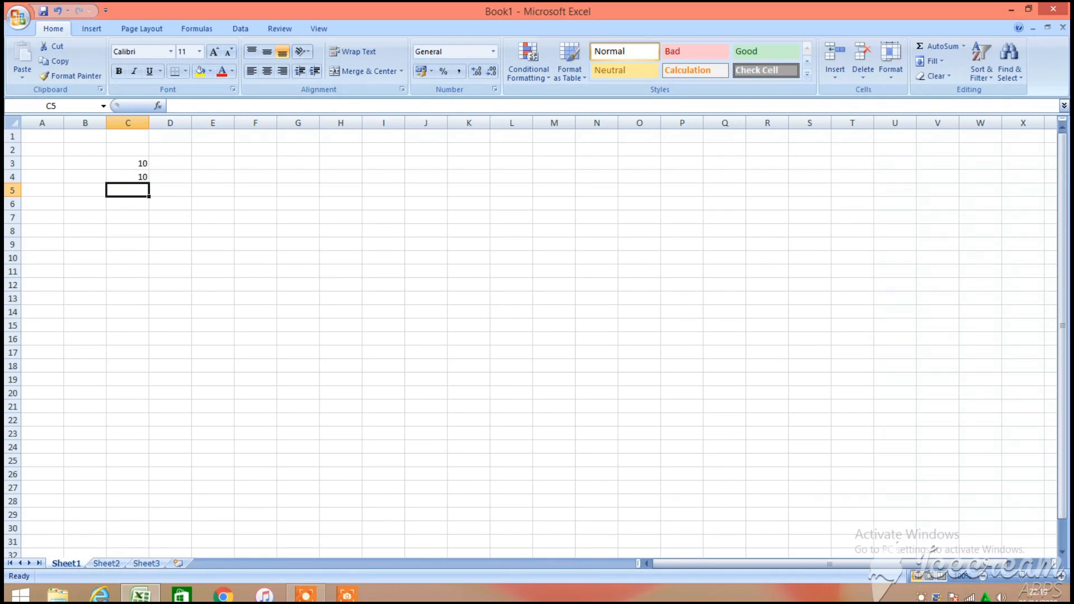
click(135, 178)
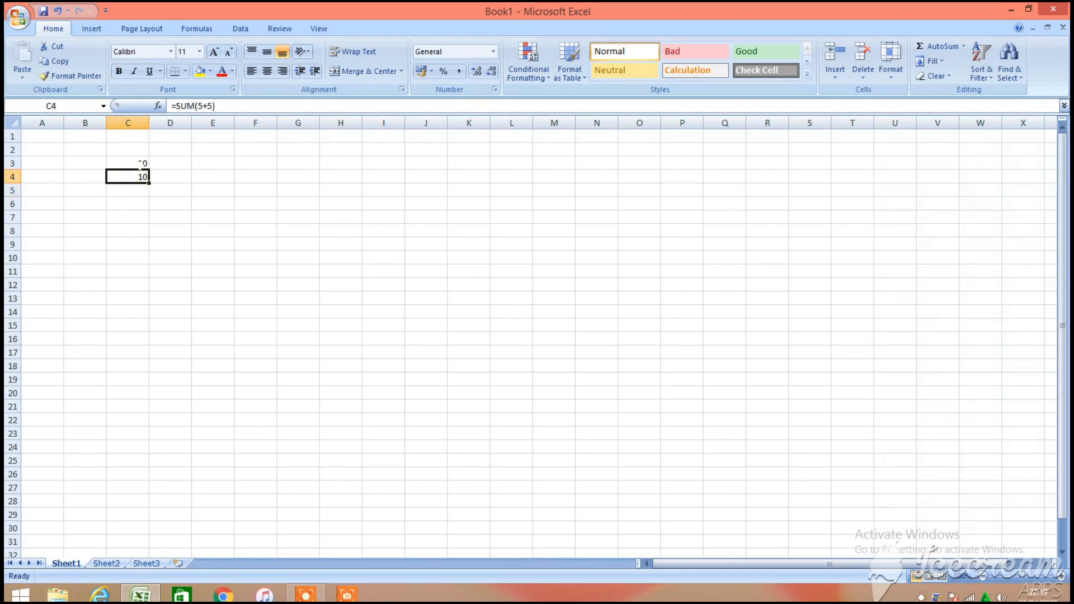
click(137, 165)
Enter the formula =SUM(2;3;4;5;6;7) in cell C5 to add the listed numbers
click(134, 189)
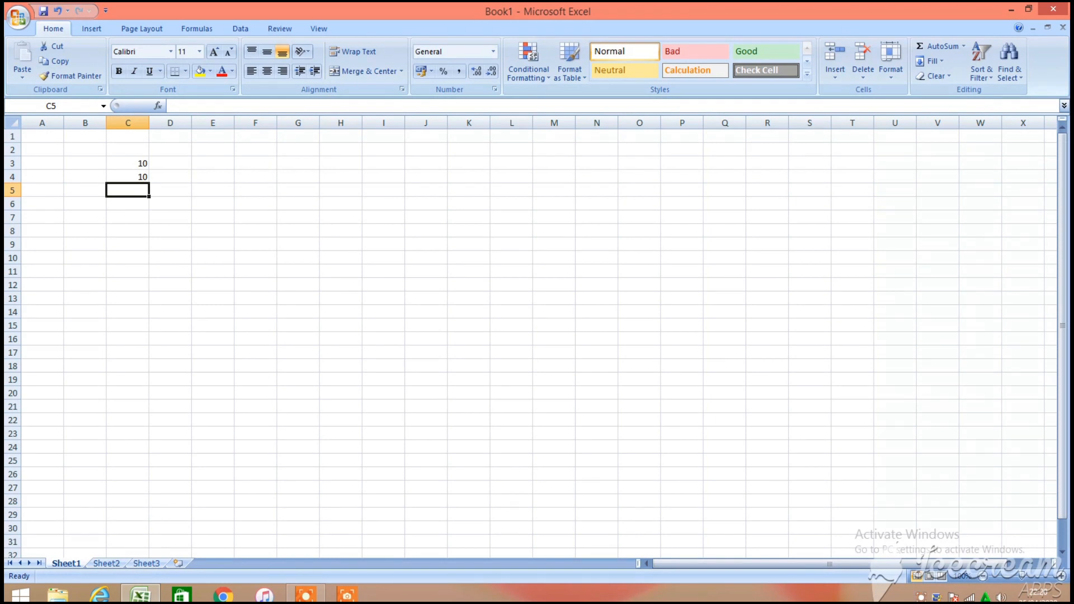
text(=sum)
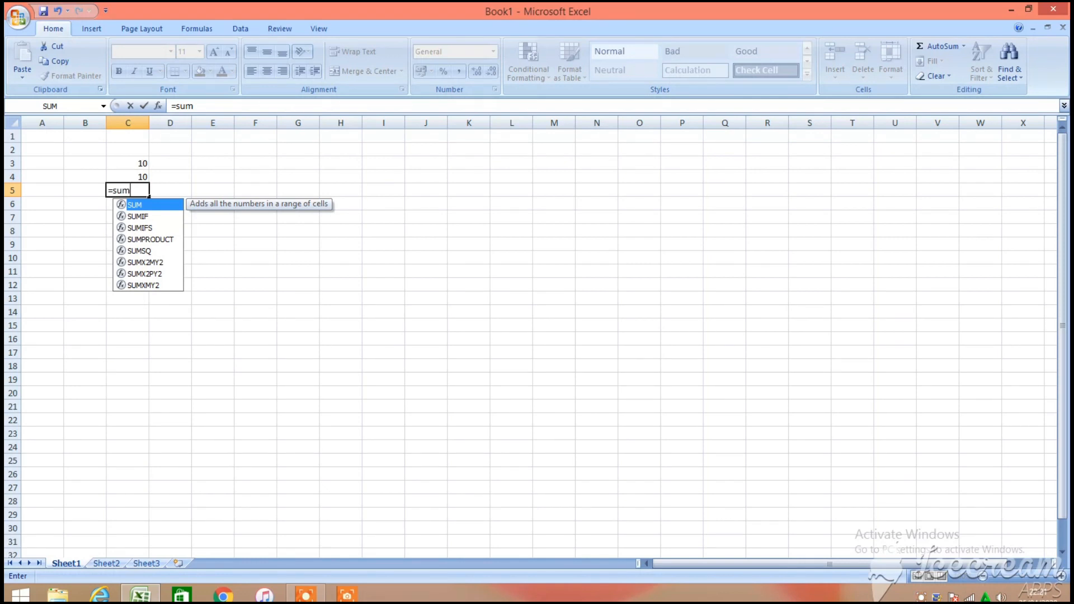
text(()
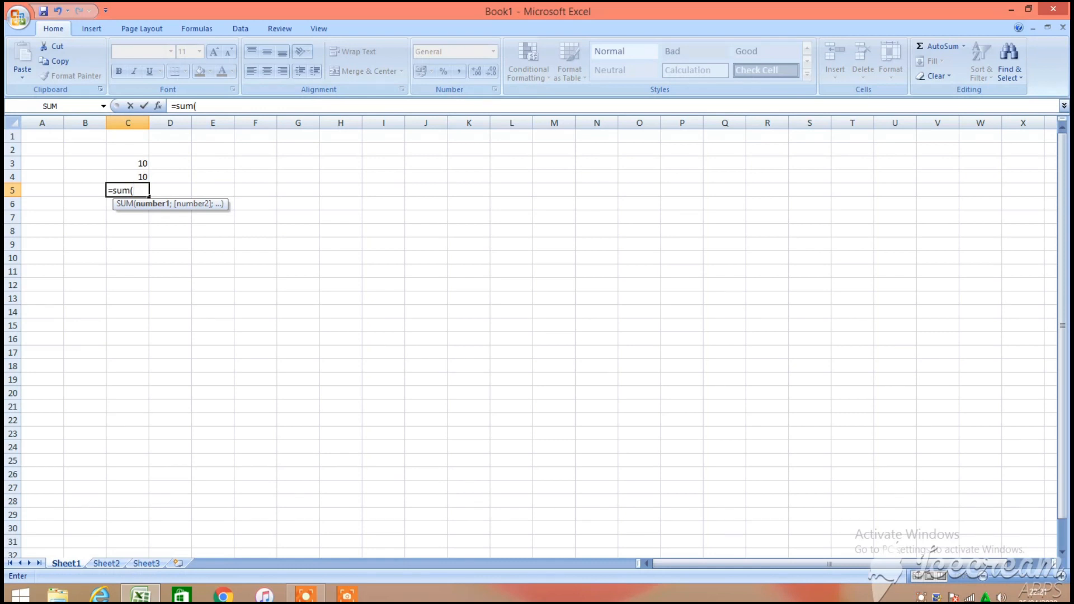
text(2;3;)
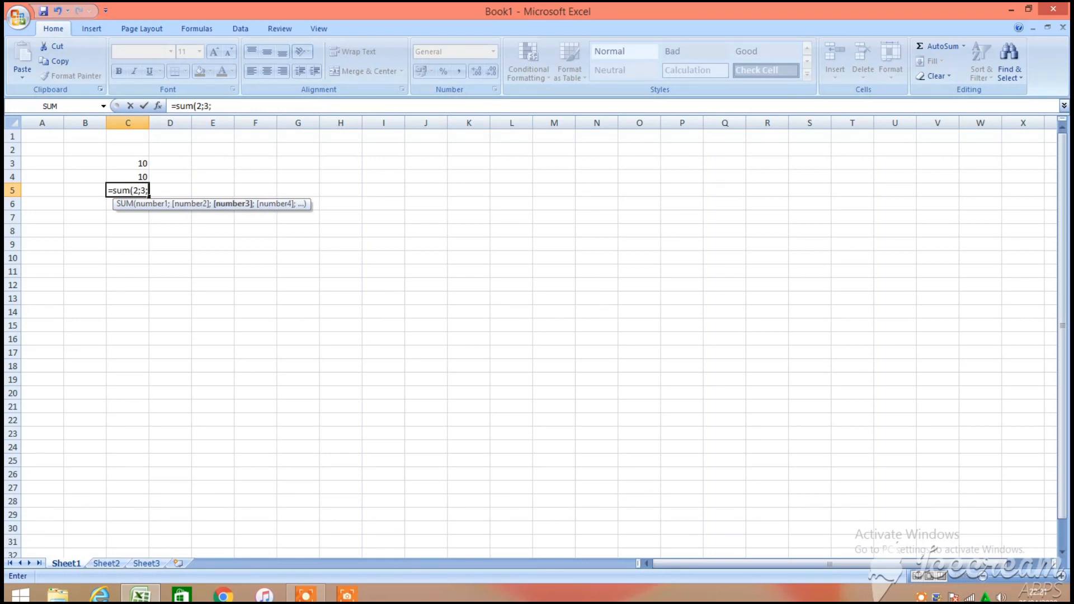
text(4;5)
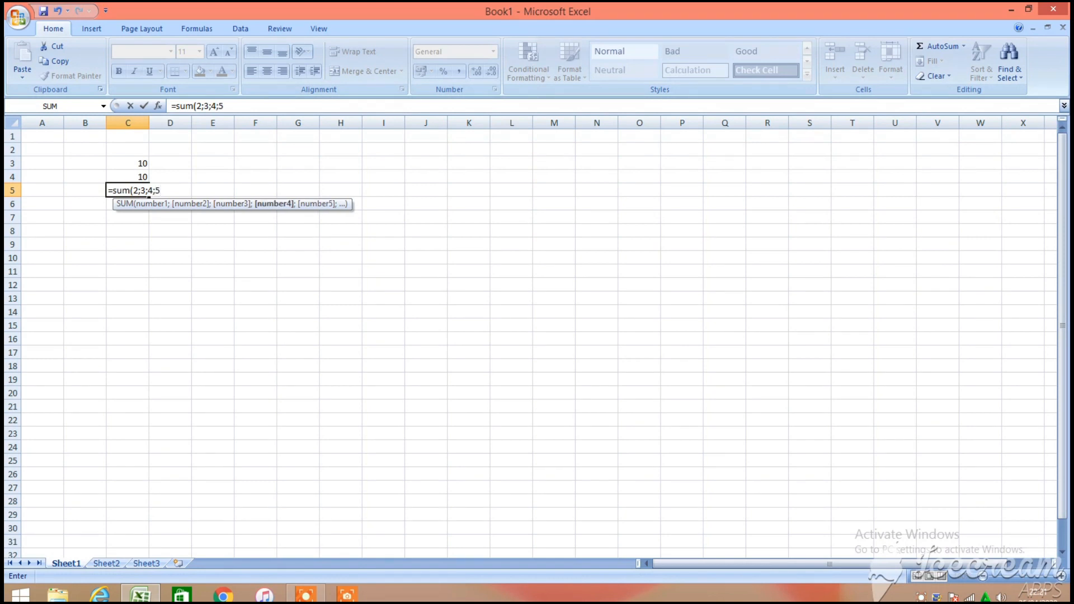
text(;6;7)
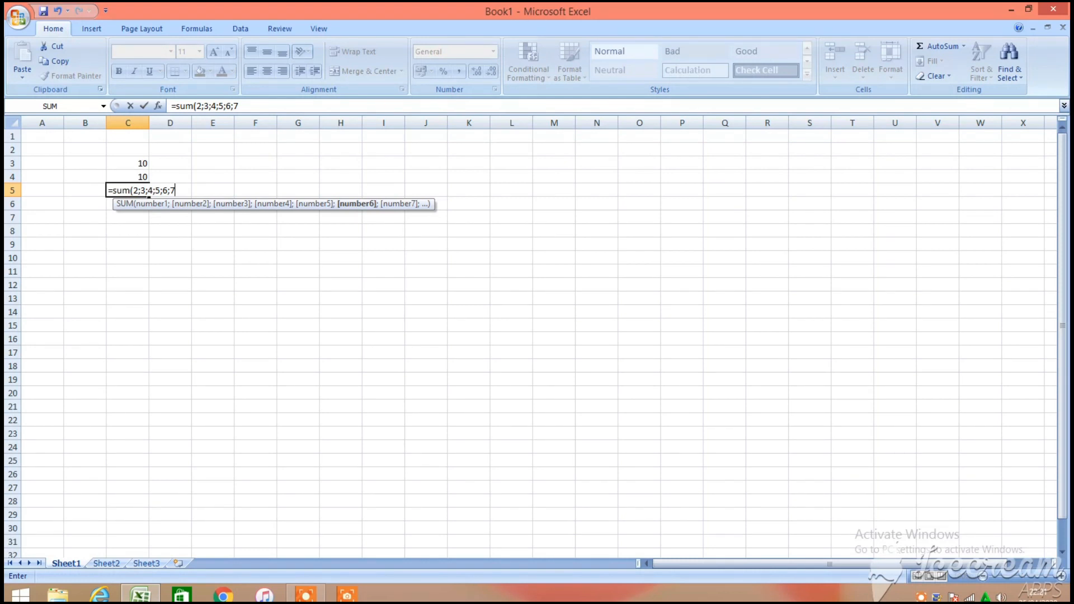
text())
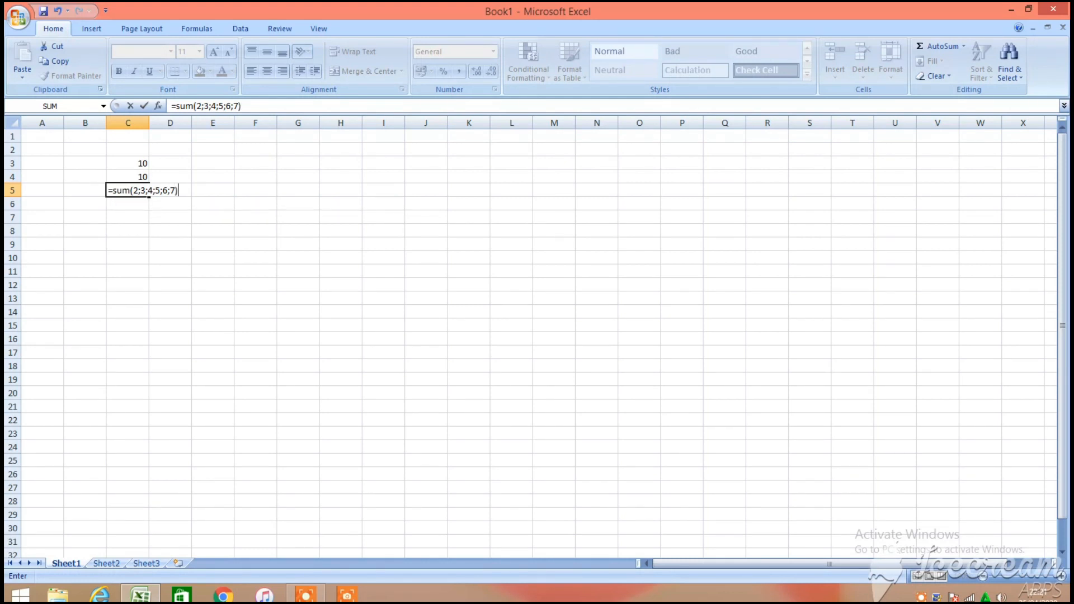
key(Return)
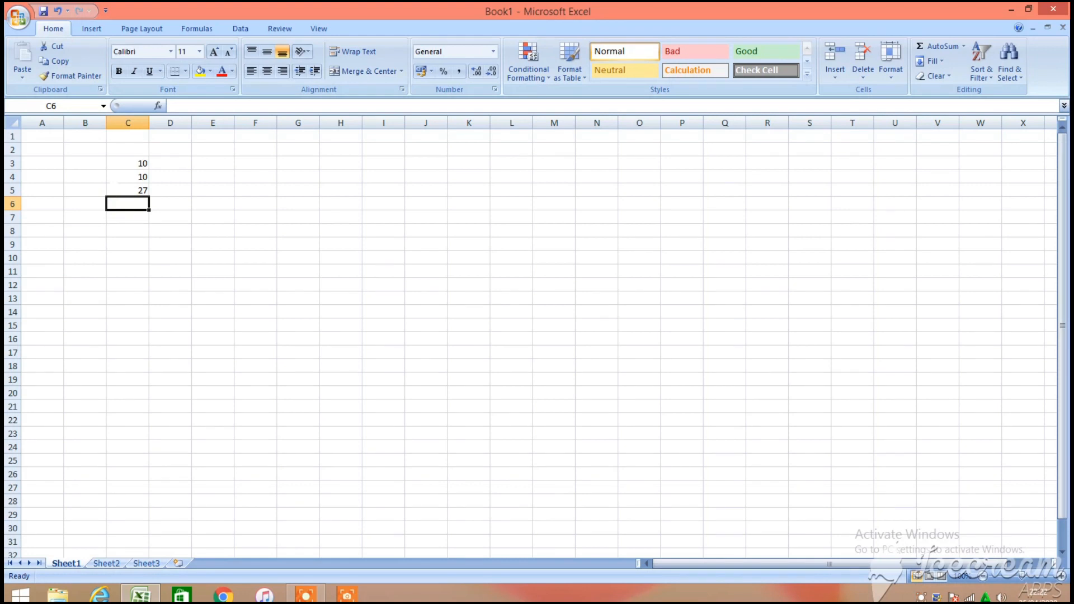
Total the range C3:C5 in cell C6 with the SUM function
text(=)
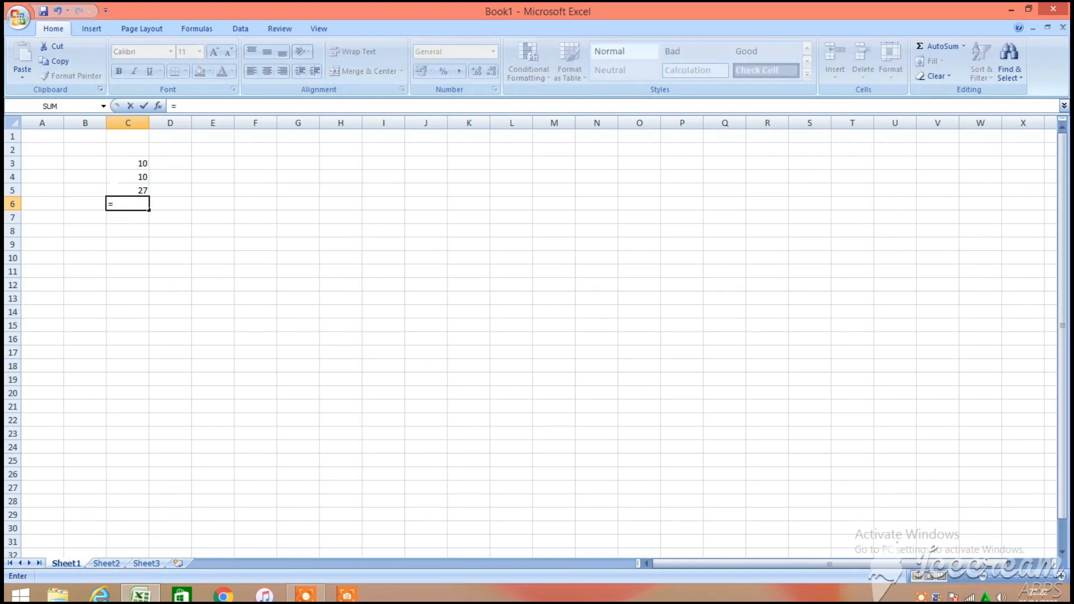
text(sum)
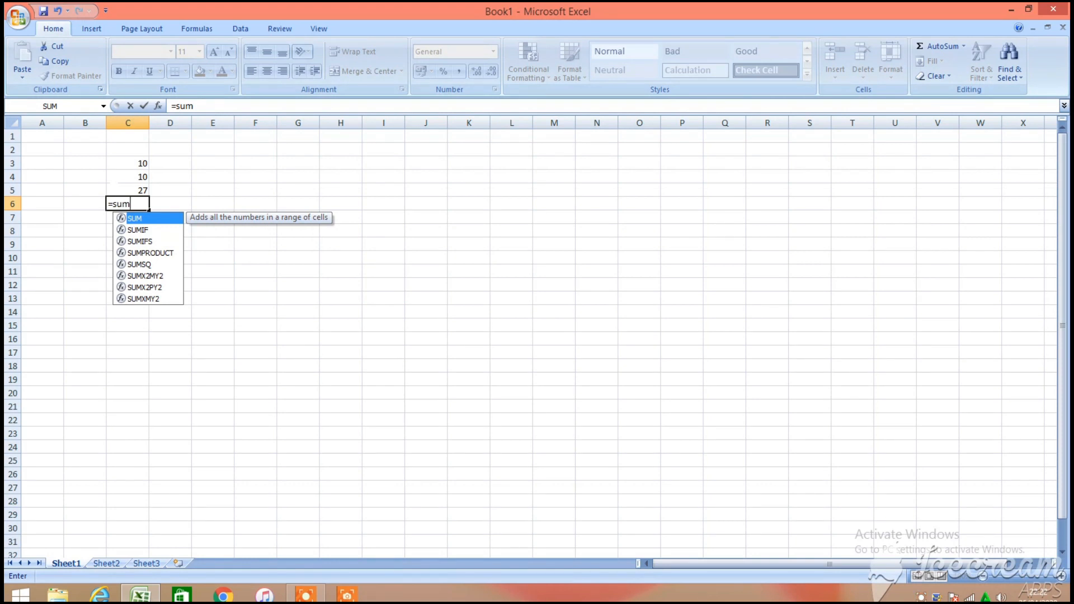
text(()
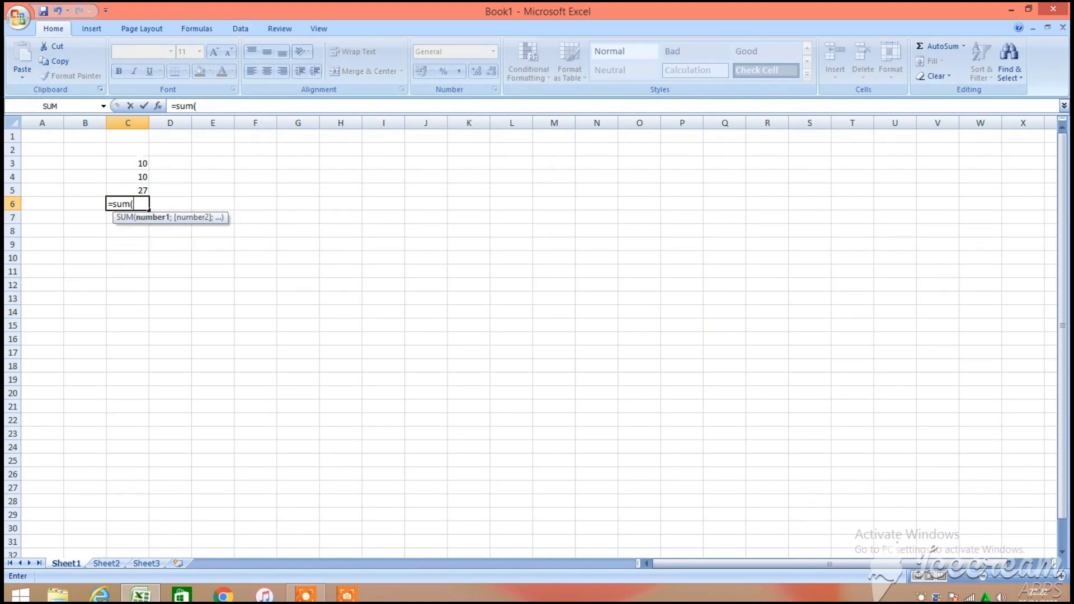
drag(127, 163, 128, 190)
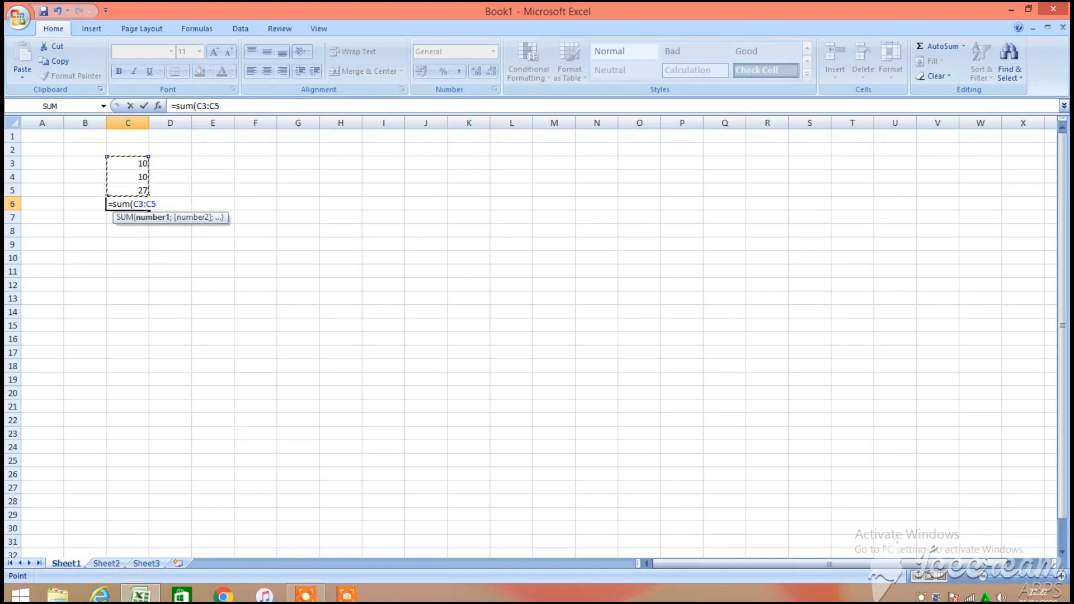
key(Return)
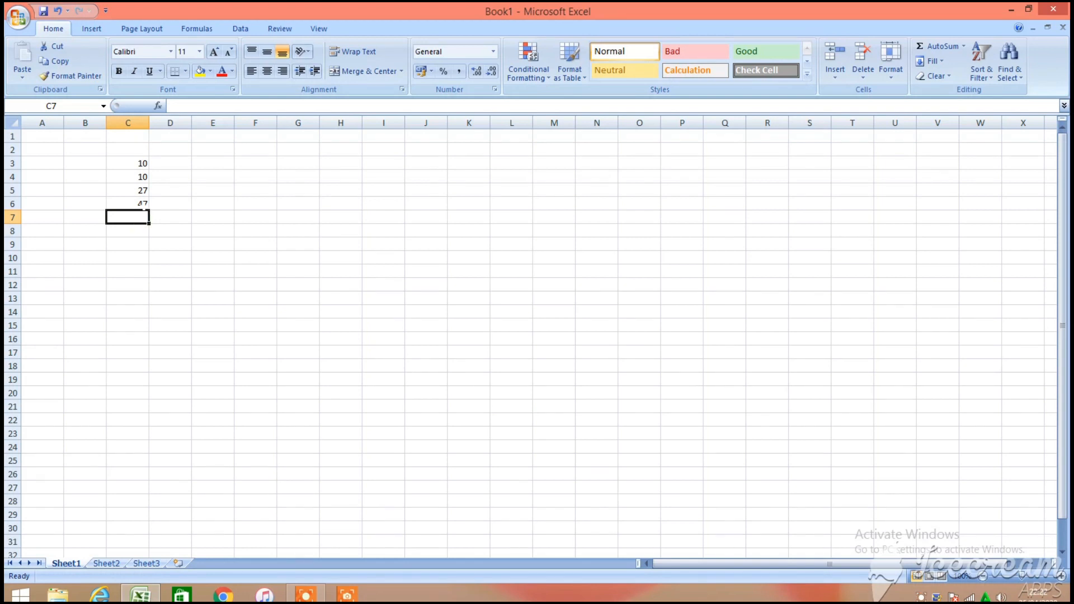
Total the range C3:C6 in cell C7 with the SUM function
text(=)
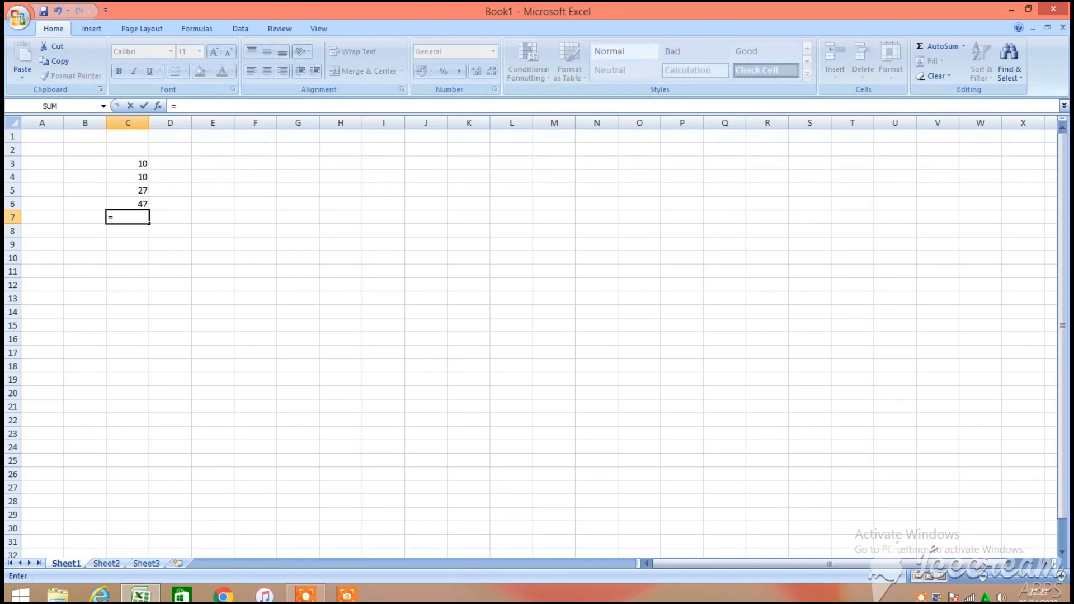
text(sum)
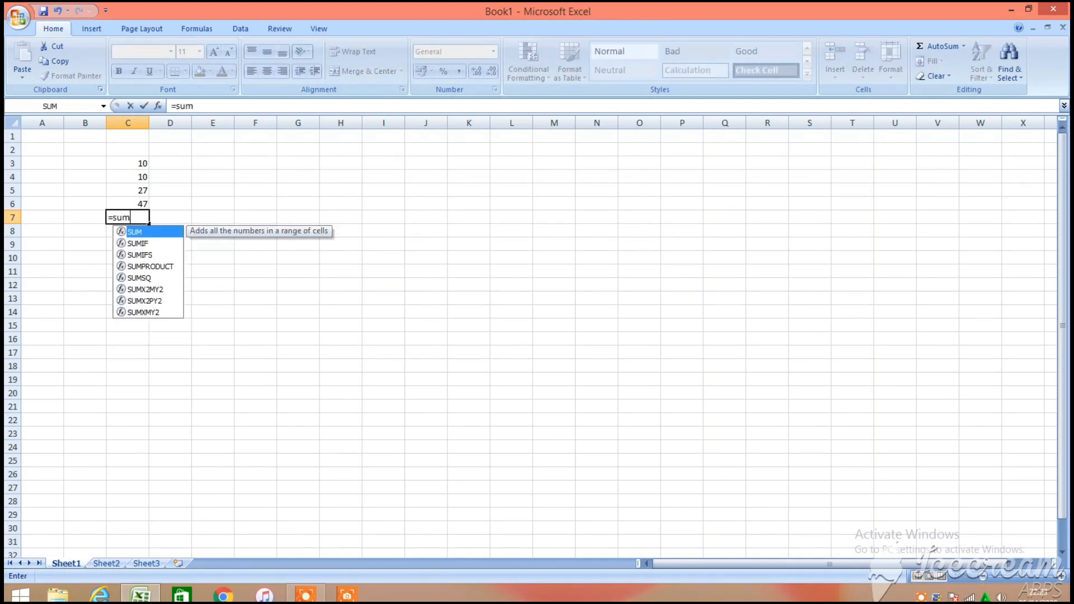
text(()
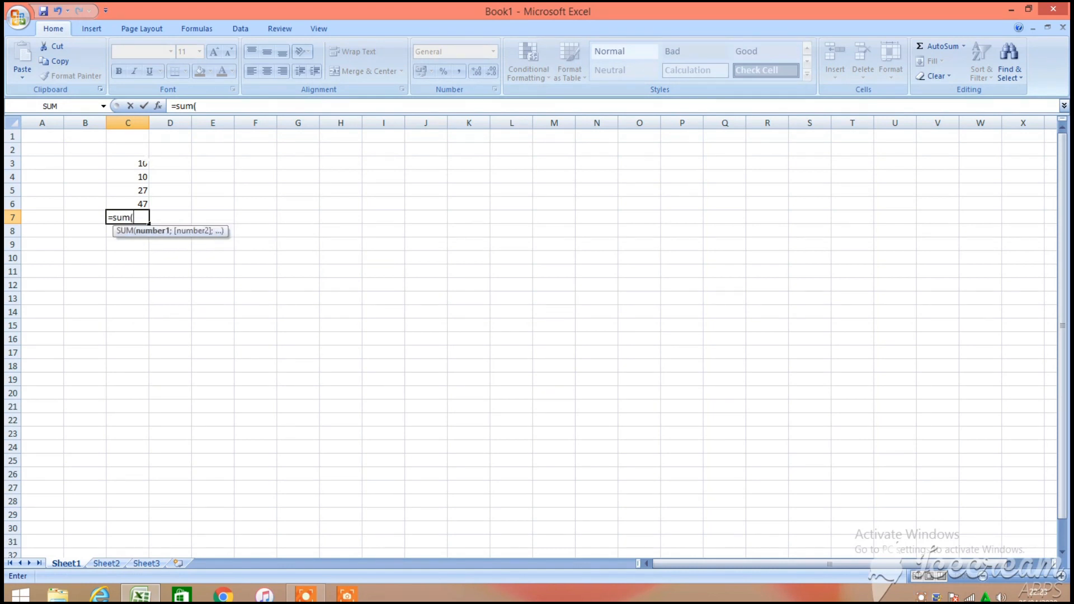
drag(144, 163, 144, 205)
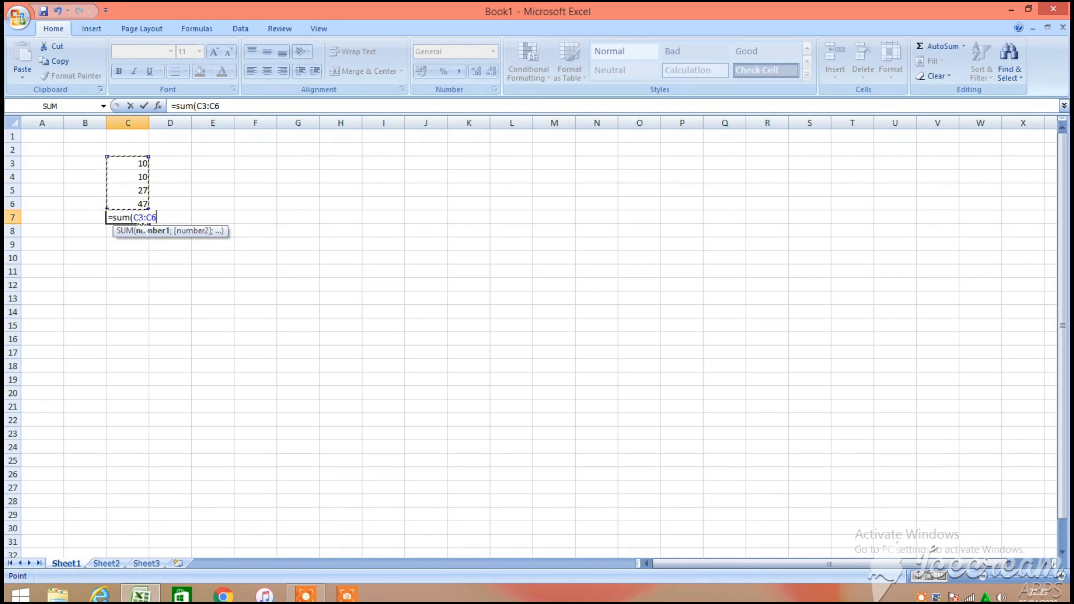
text())
key(Return)
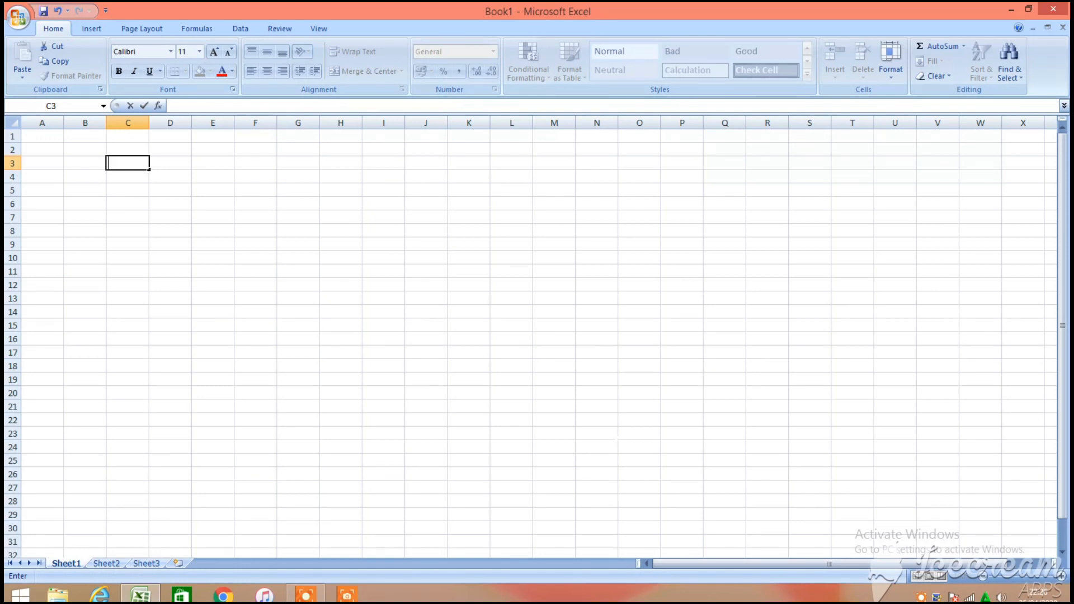
Enter the formula =MIN(2;4;6;9;10;12) in cell C3 to find the smallest of the listed numbers
text(=)
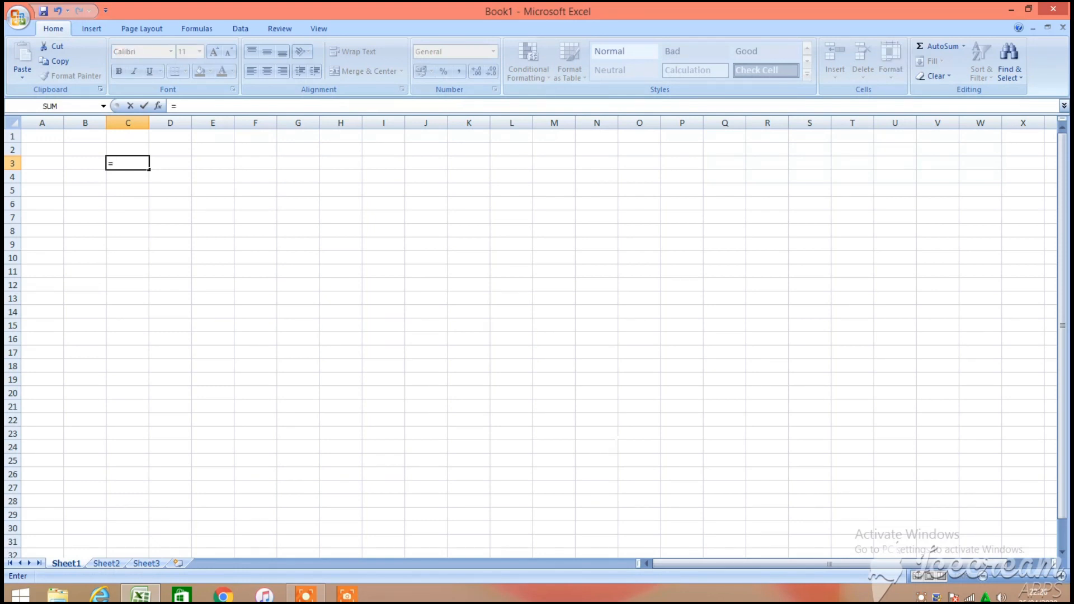
text(mi)
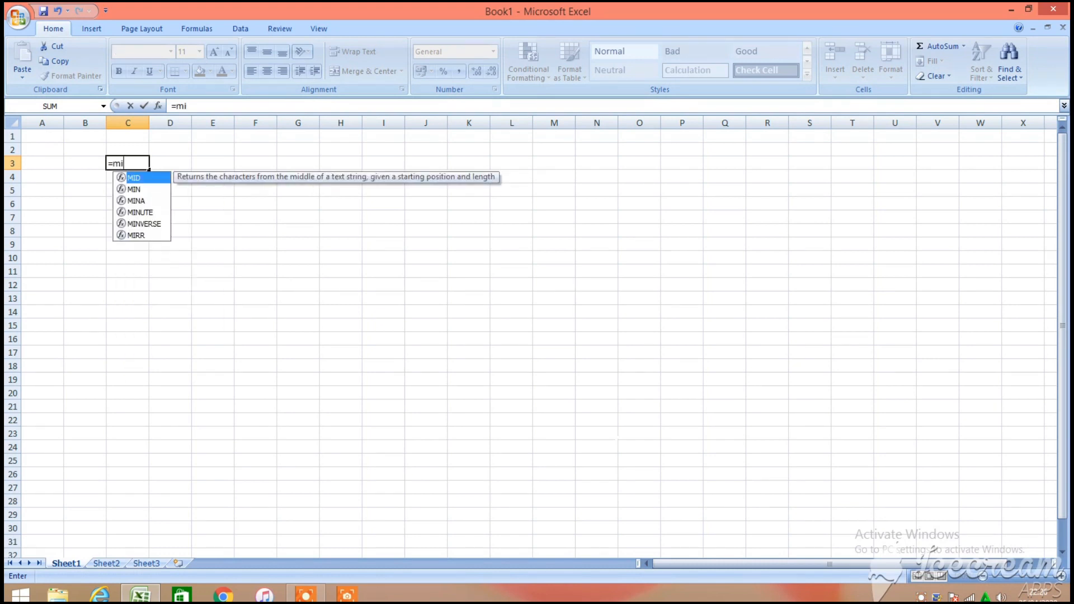
text(n()
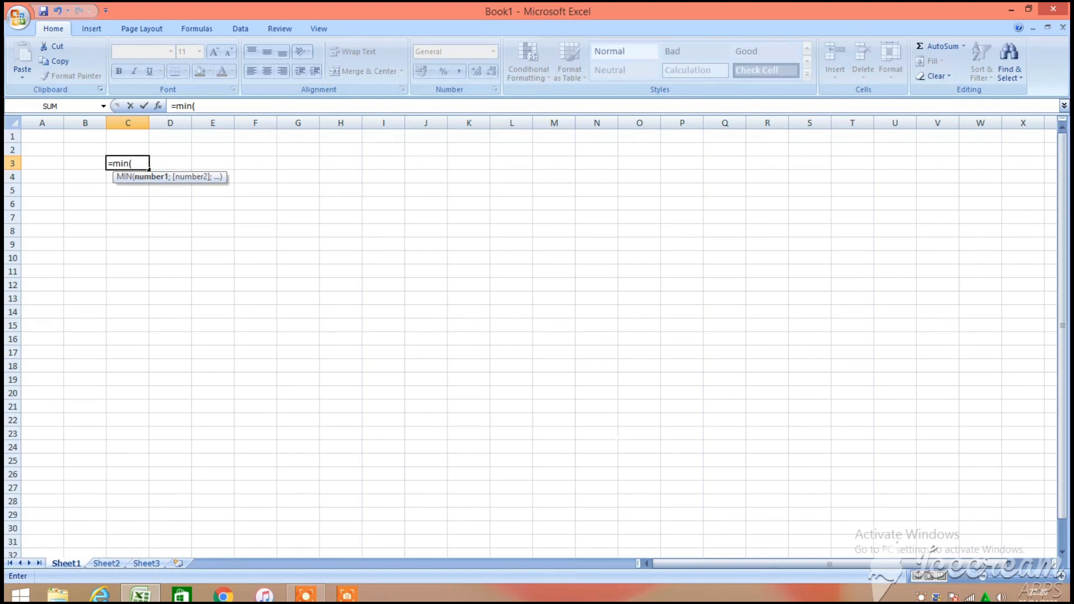
text(2;)
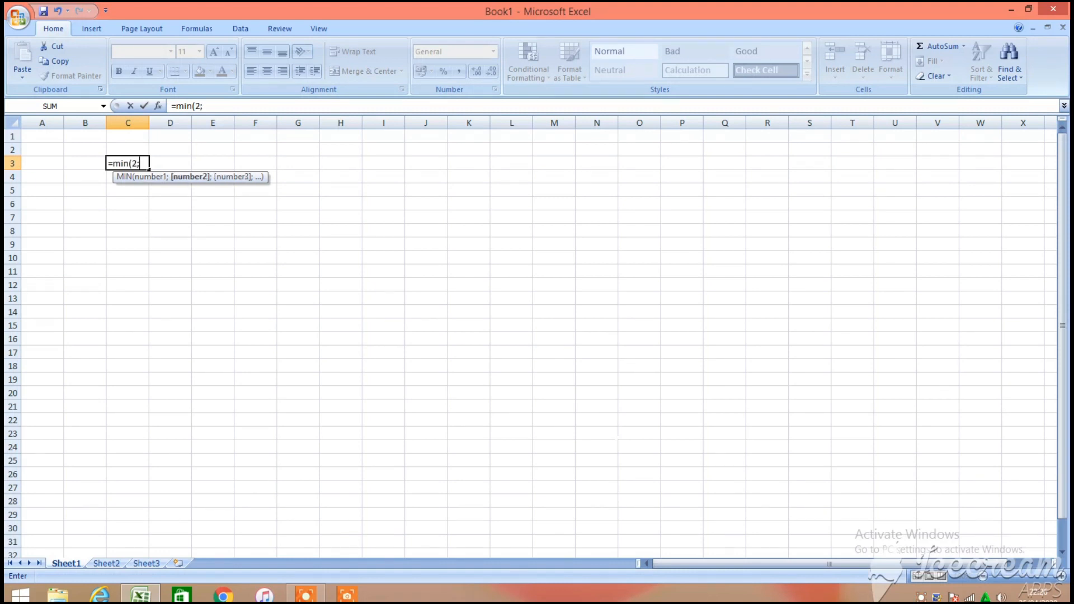
text(4;)
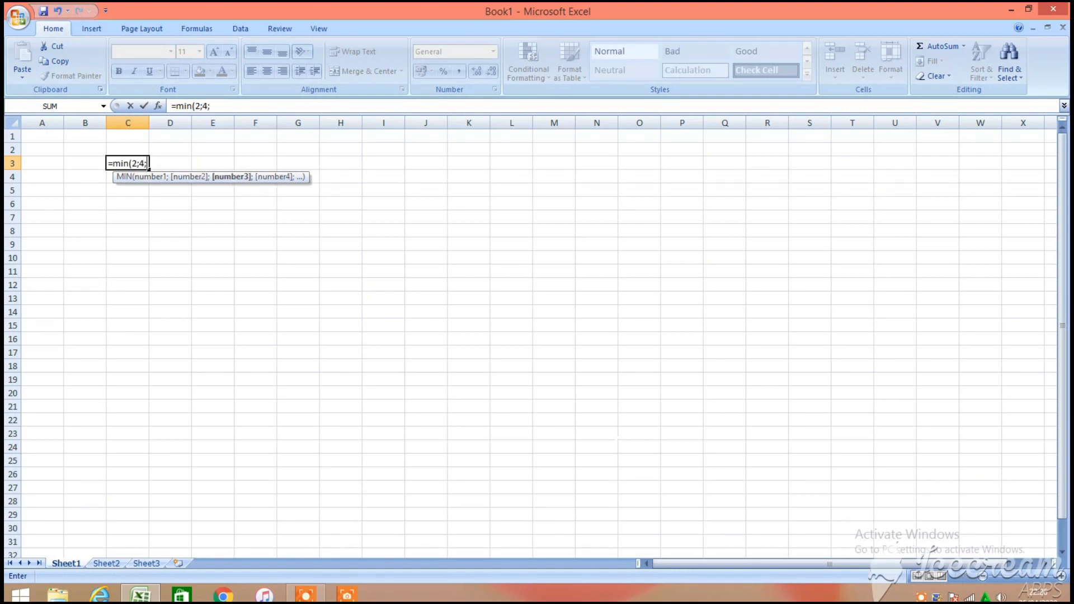
text(6;9)
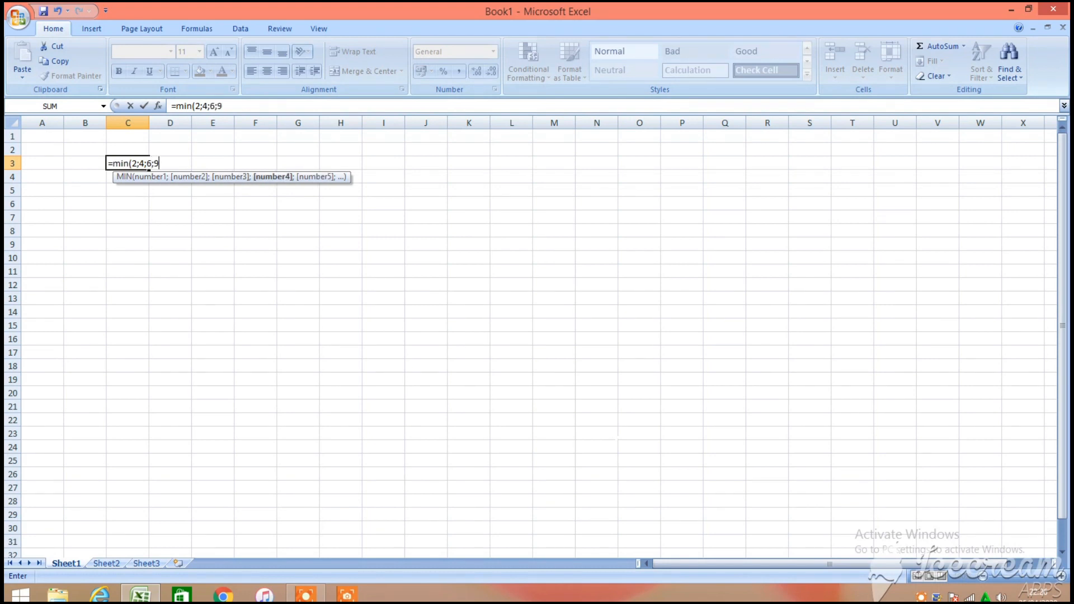
text(;1)
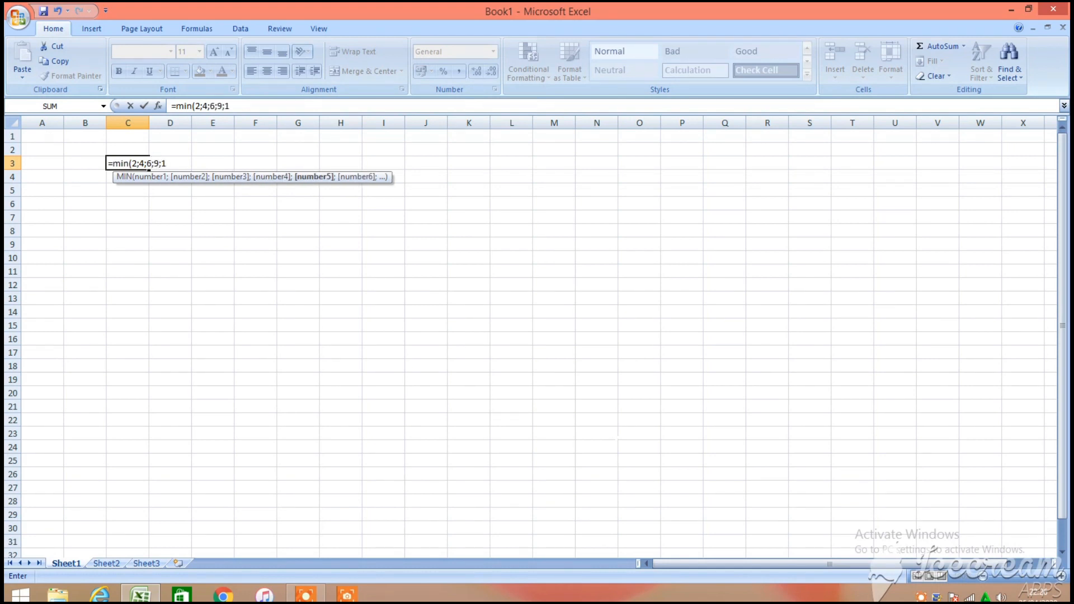
text(0;12)
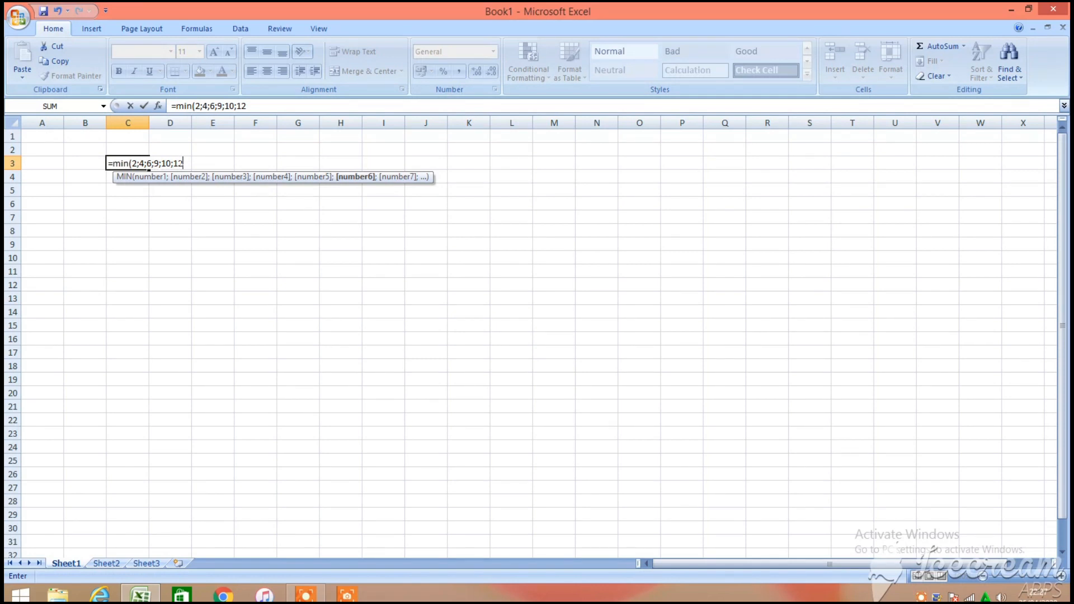
text())
key(Return)
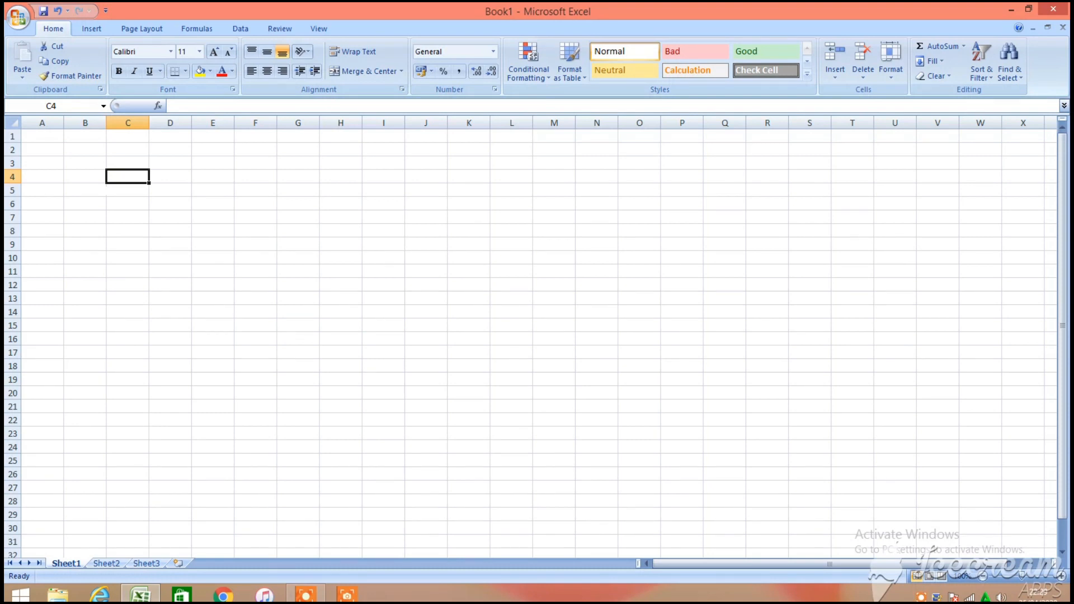
text(=)
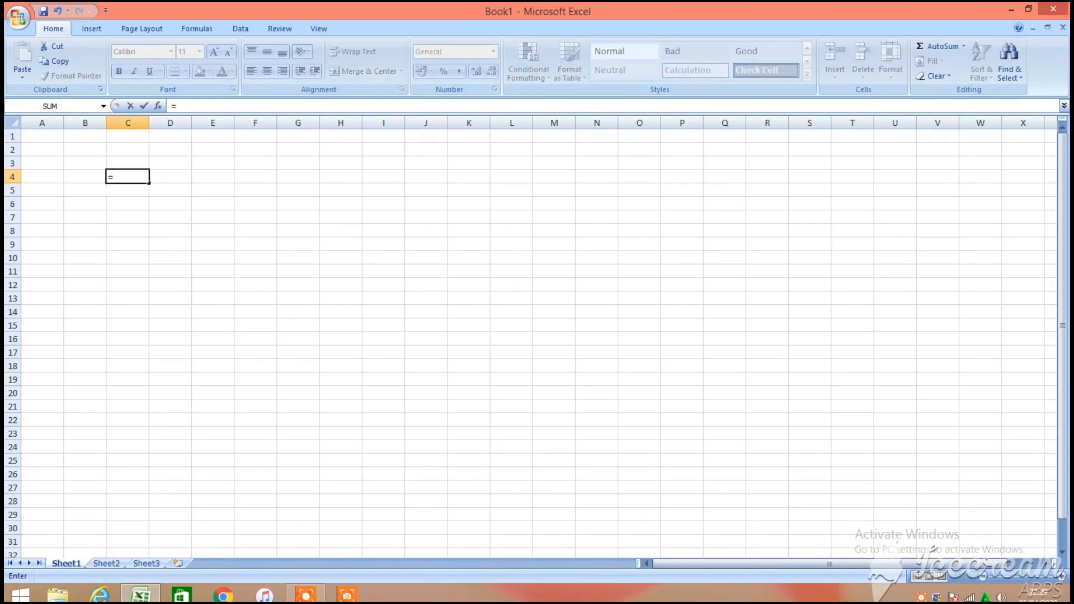
text(max)
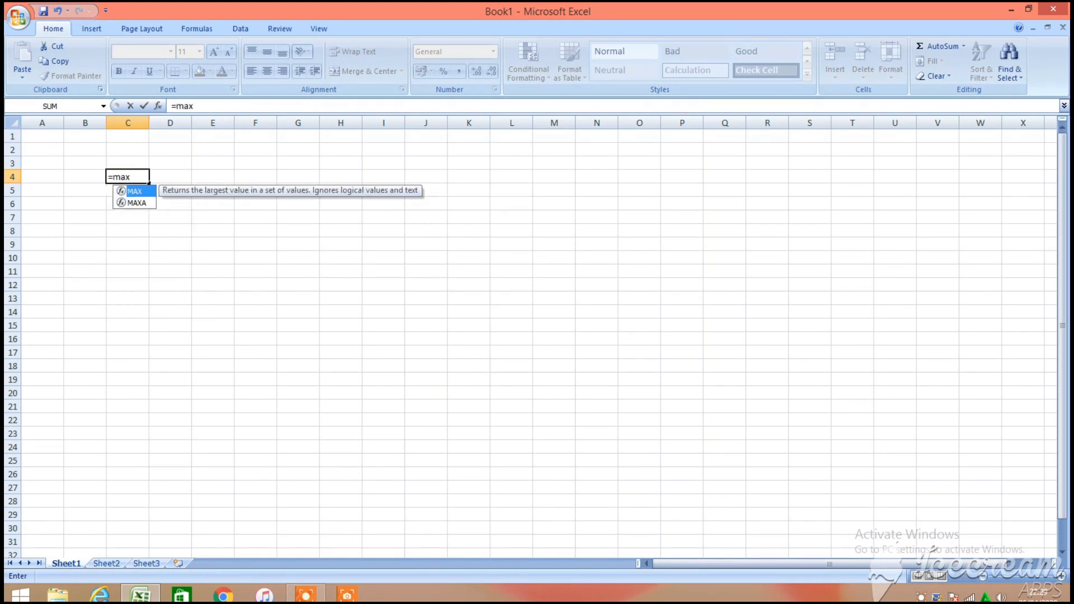
text(()
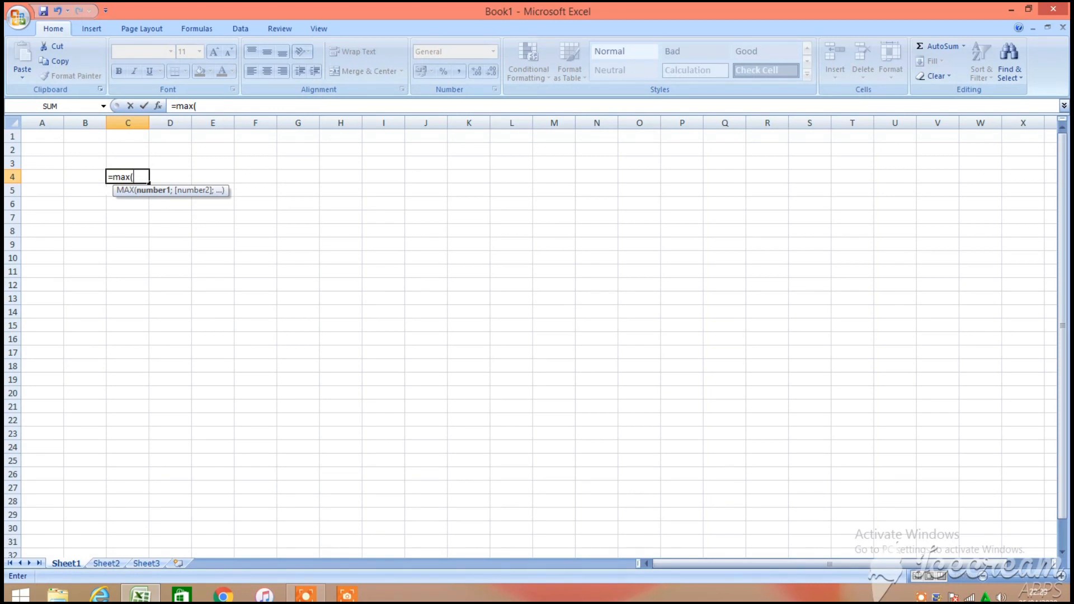
text(4;)
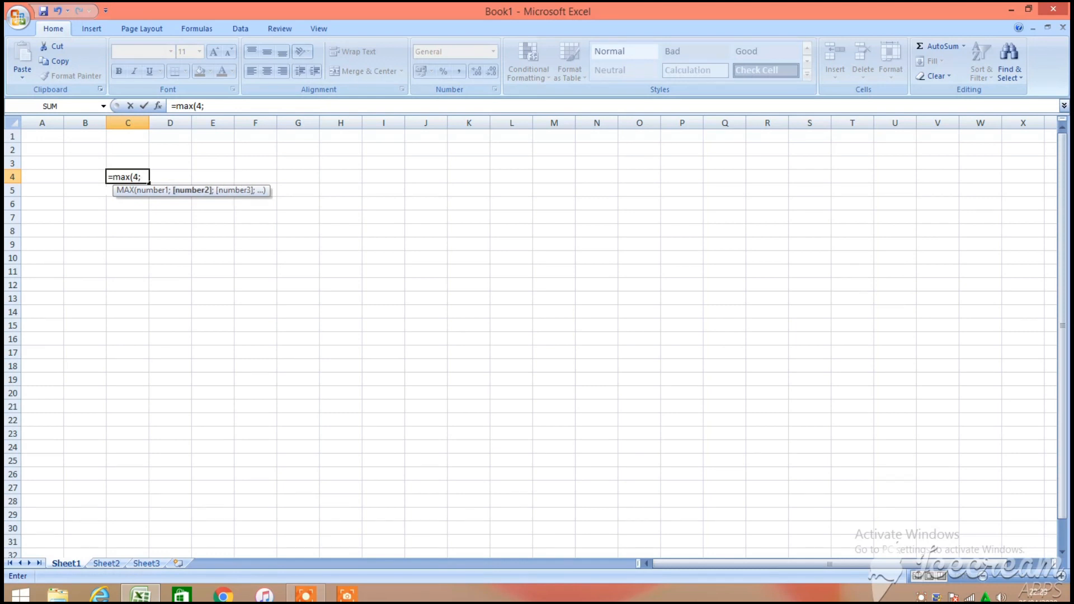
text(6;)
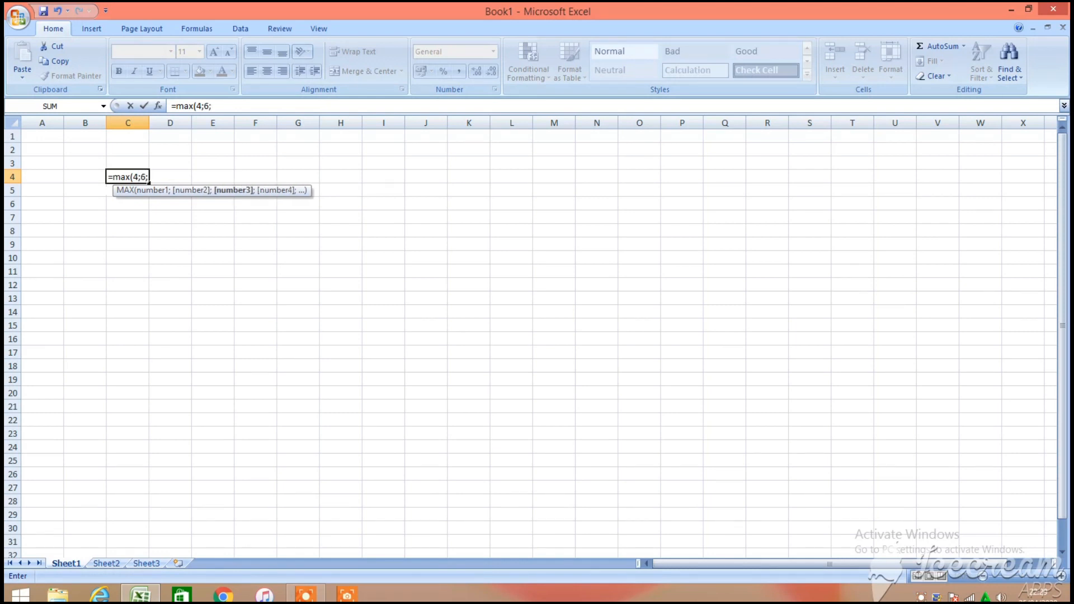
text(8;)
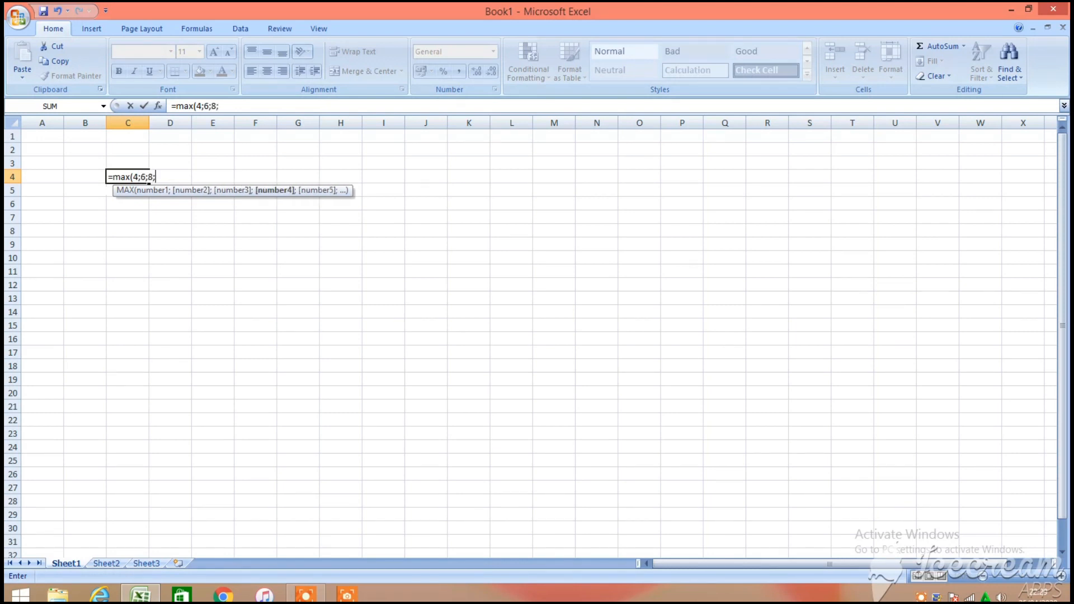
text(9;1)
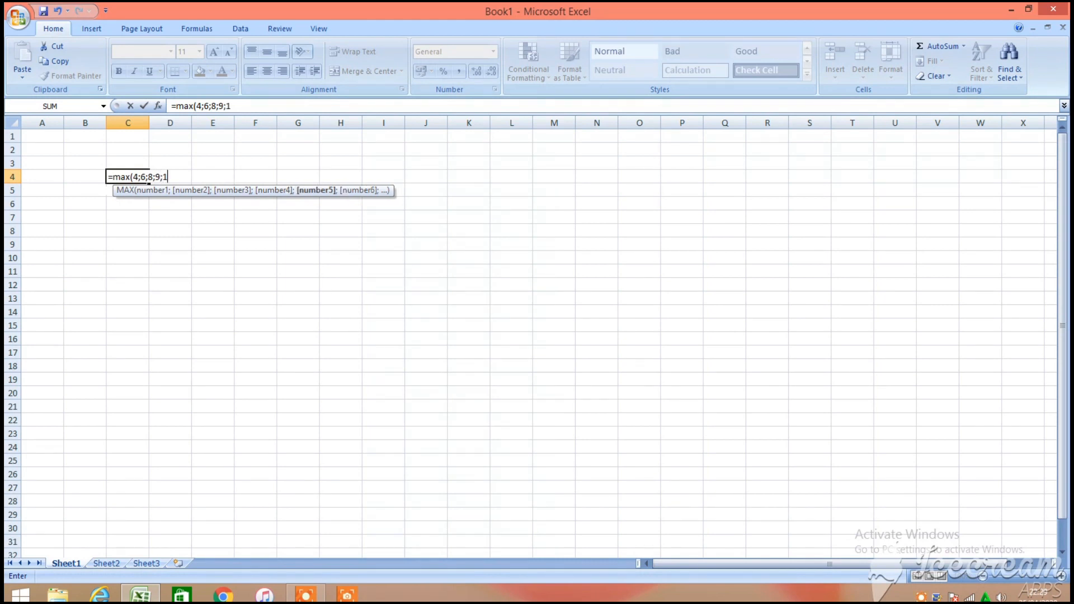
text(2;)
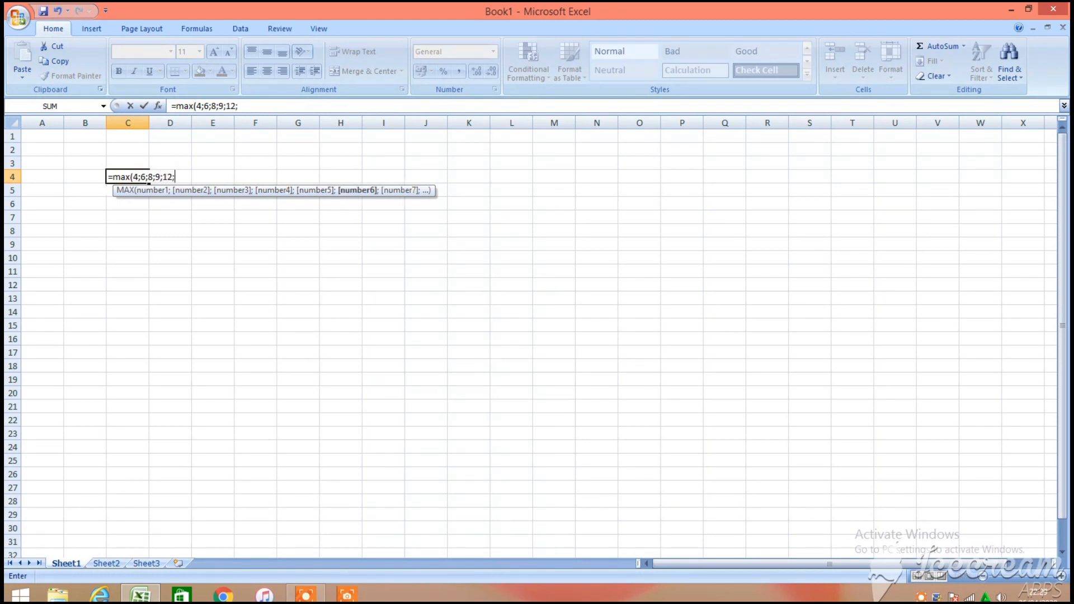
text(32)
key(Escape)
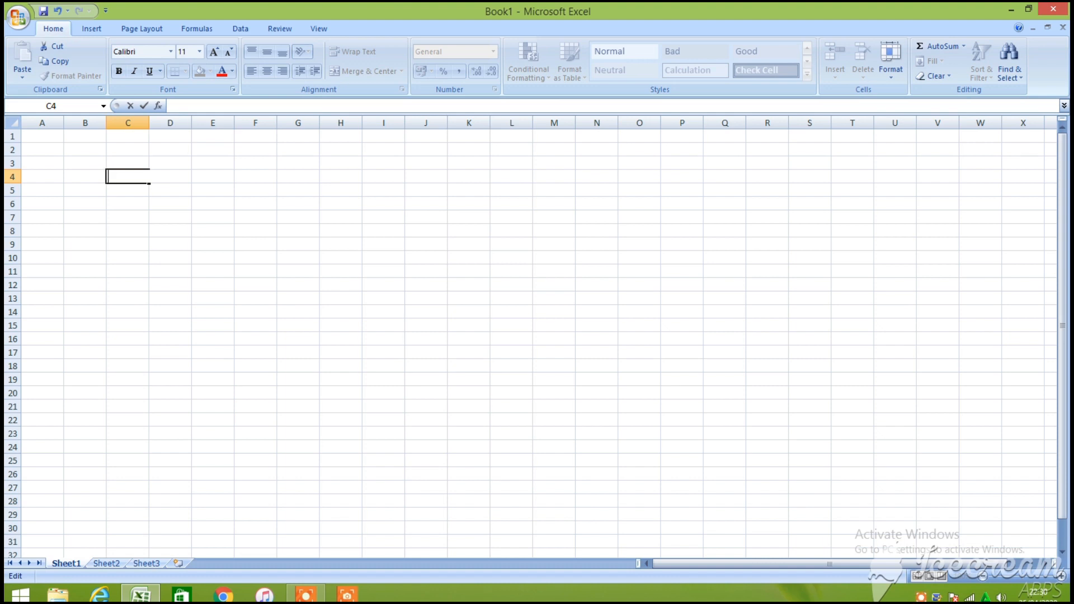
Enter the formula =MAX(2;5;7;9;10;12;15;90;87;15) in cell C4 to find the largest of the listed numbers
text(=)
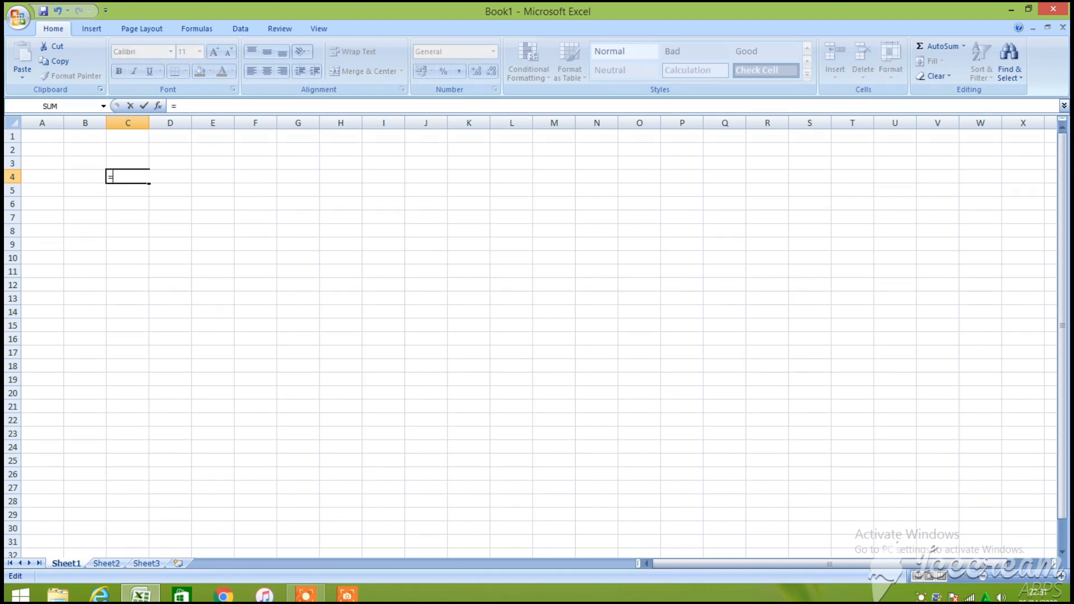
text(max)
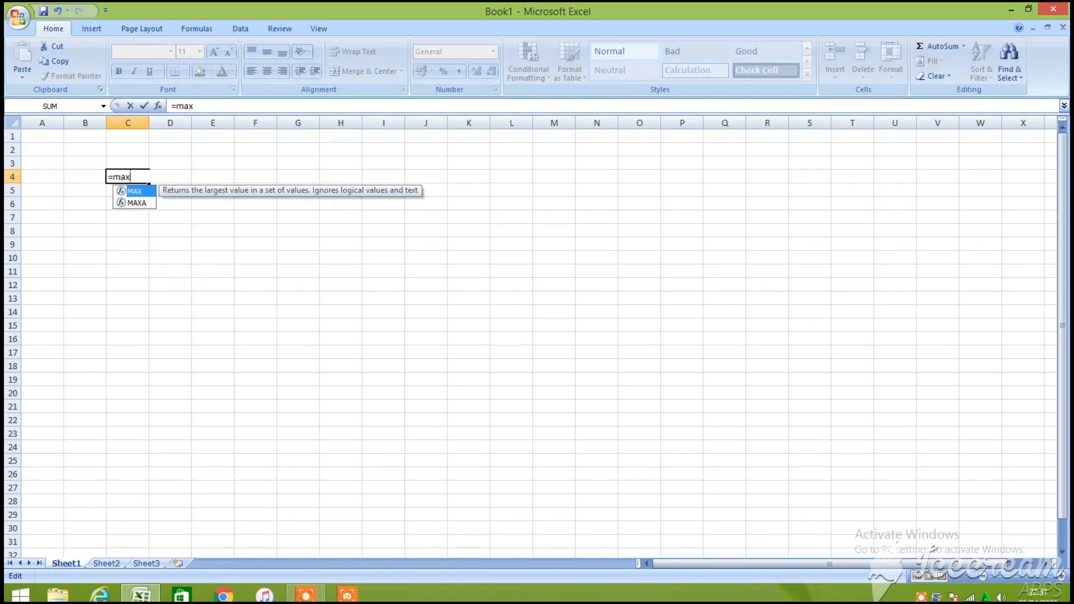
text(()
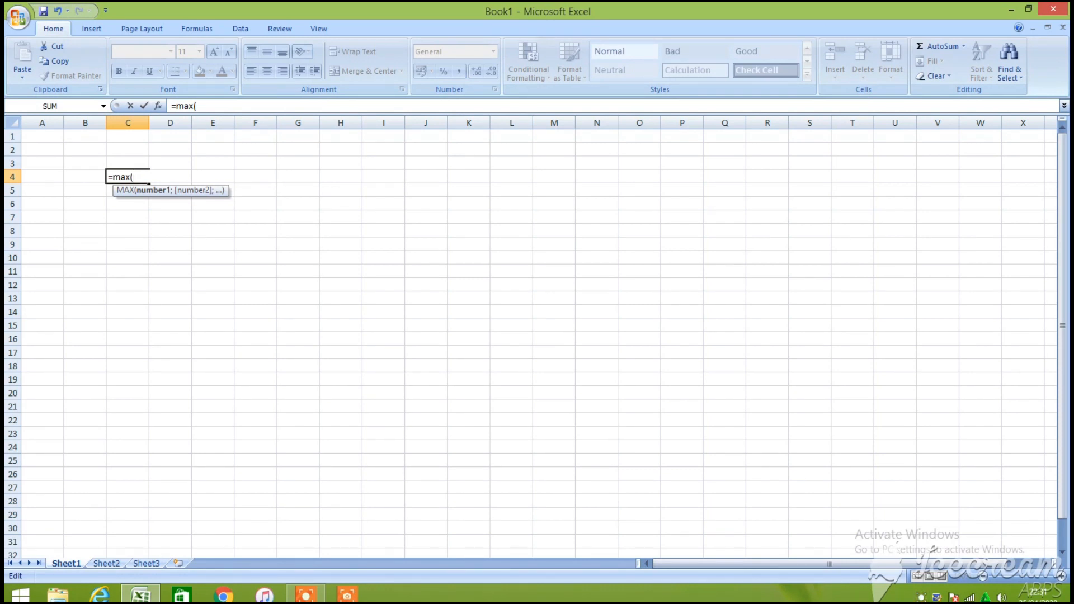
text(2;)
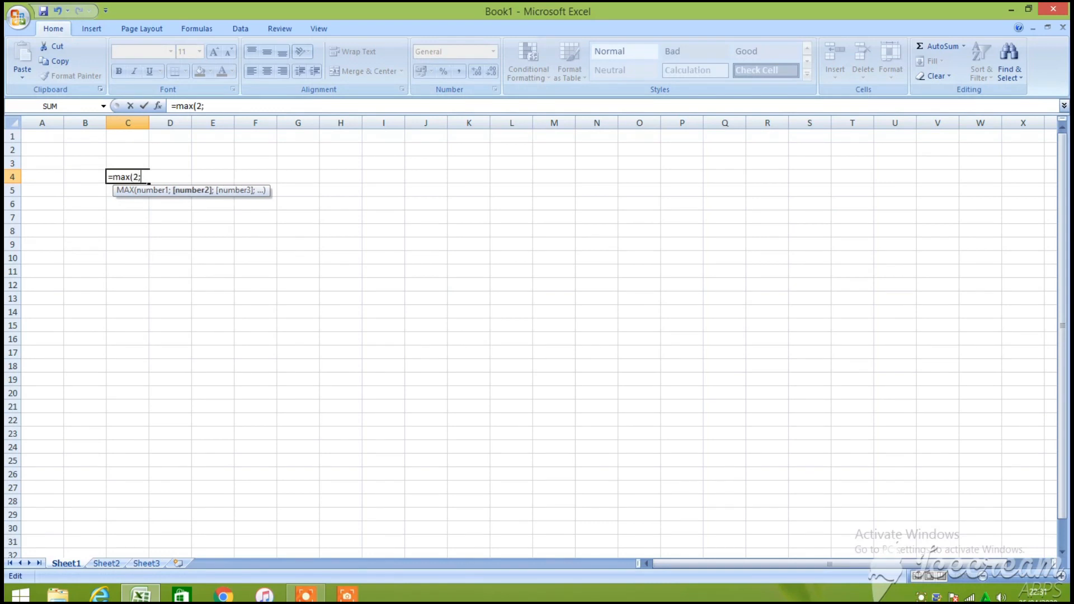
text(5;7)
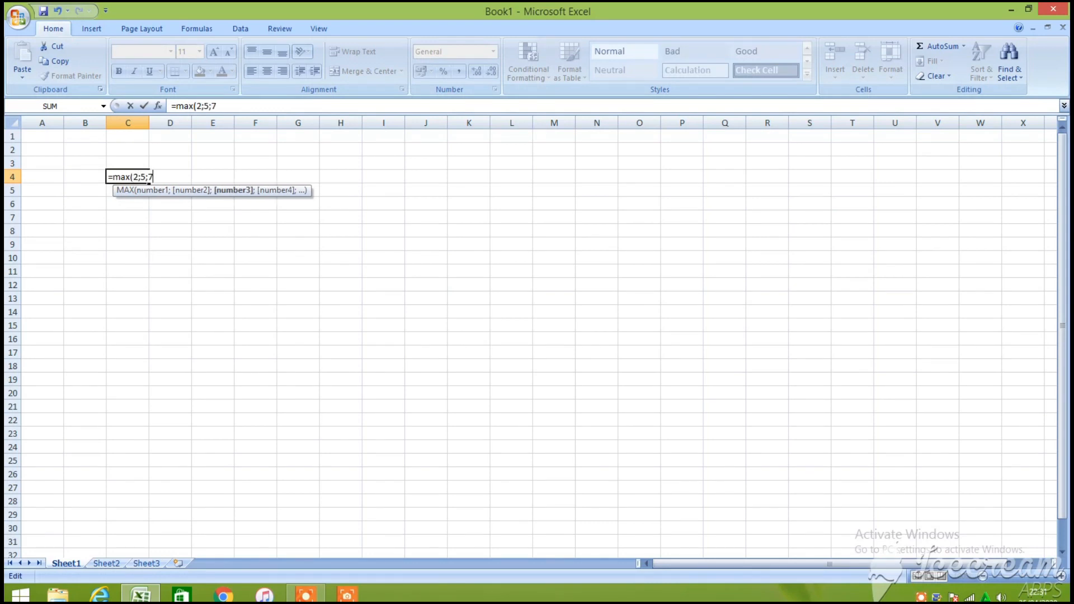
text(;9)
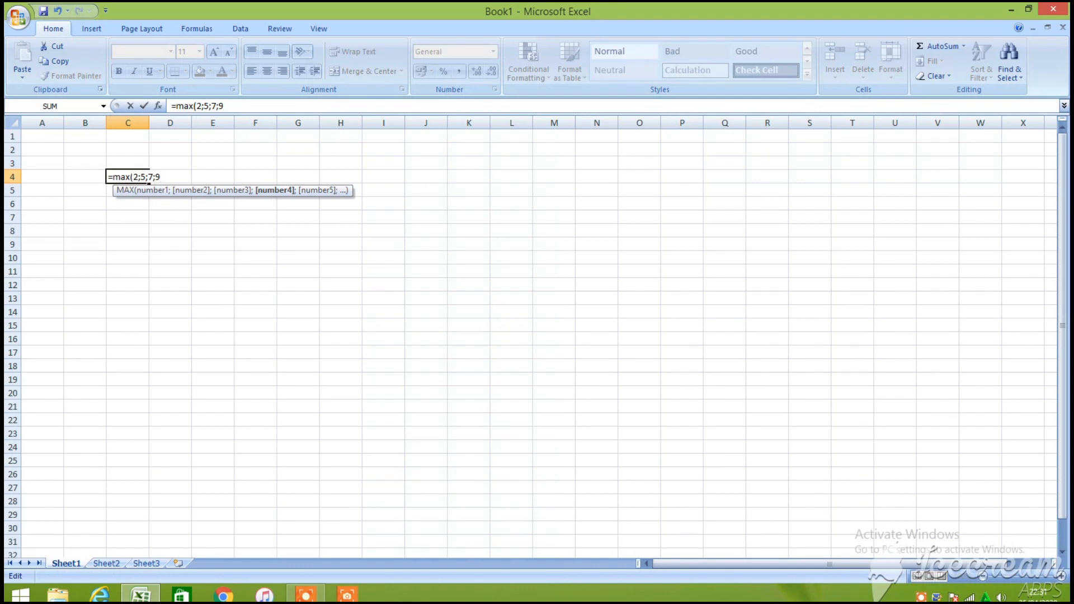
text(;1)
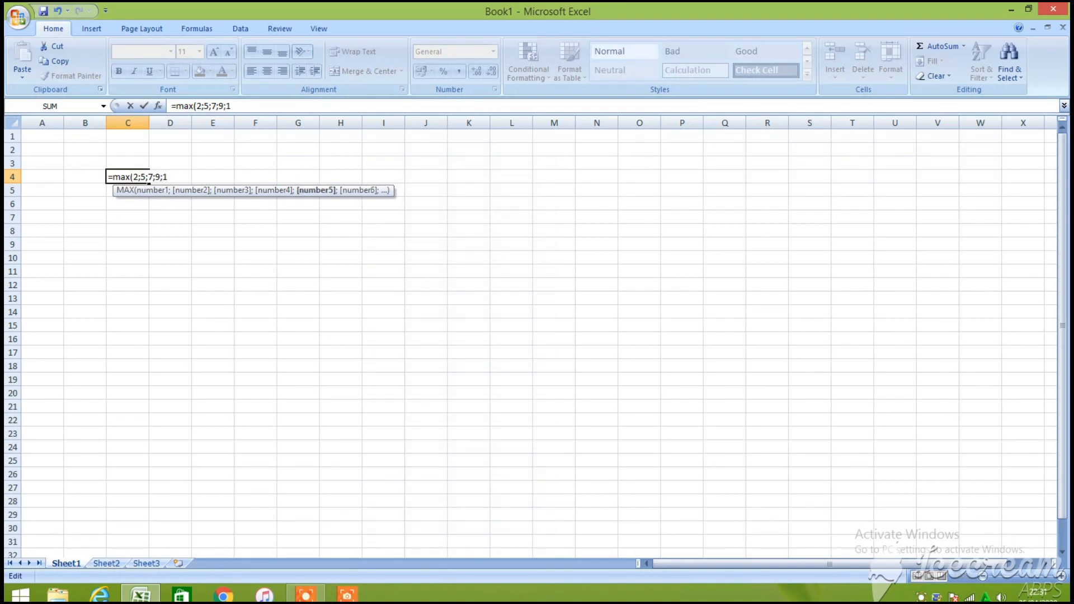
text(0;12)
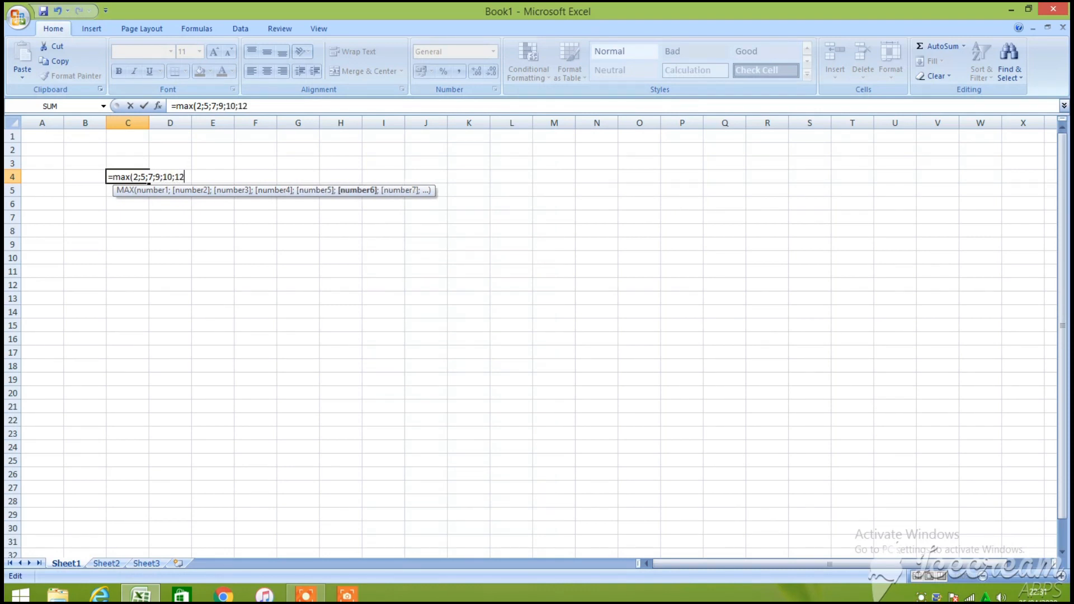
text(;15)
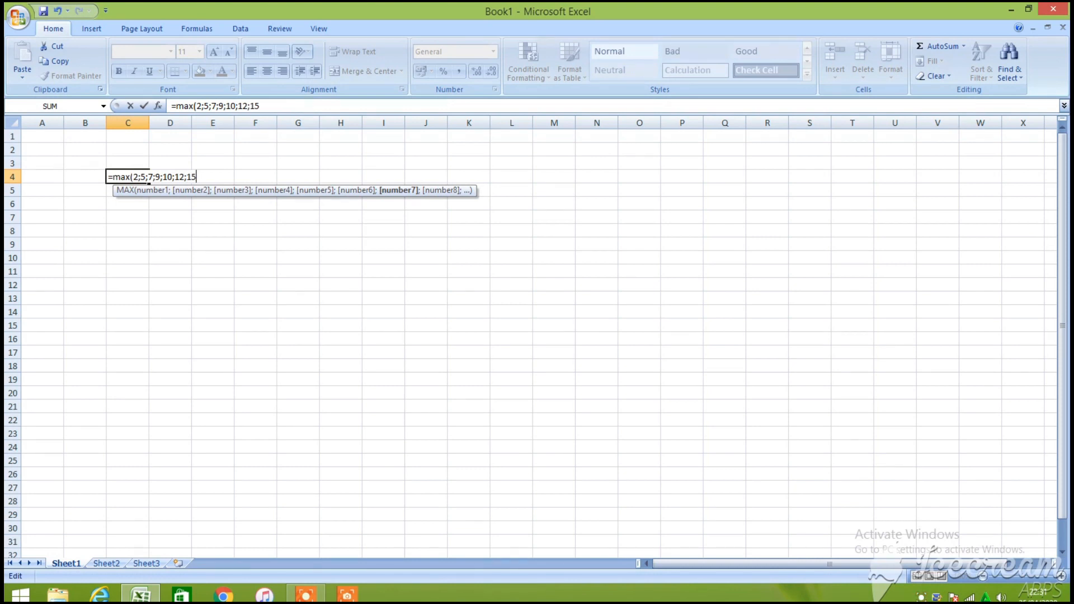
text(;)
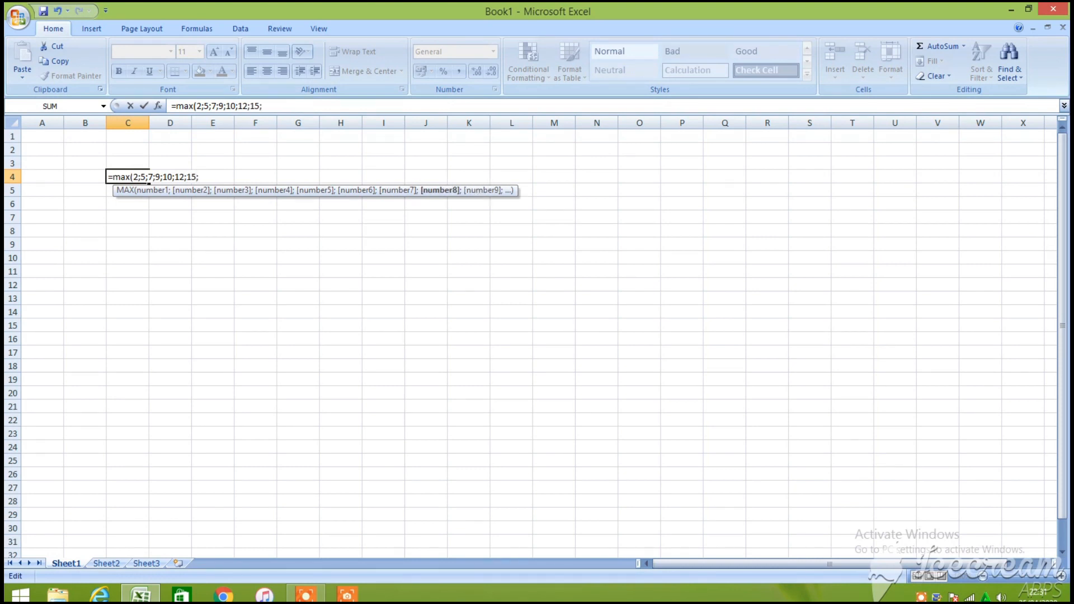
text(90;87)
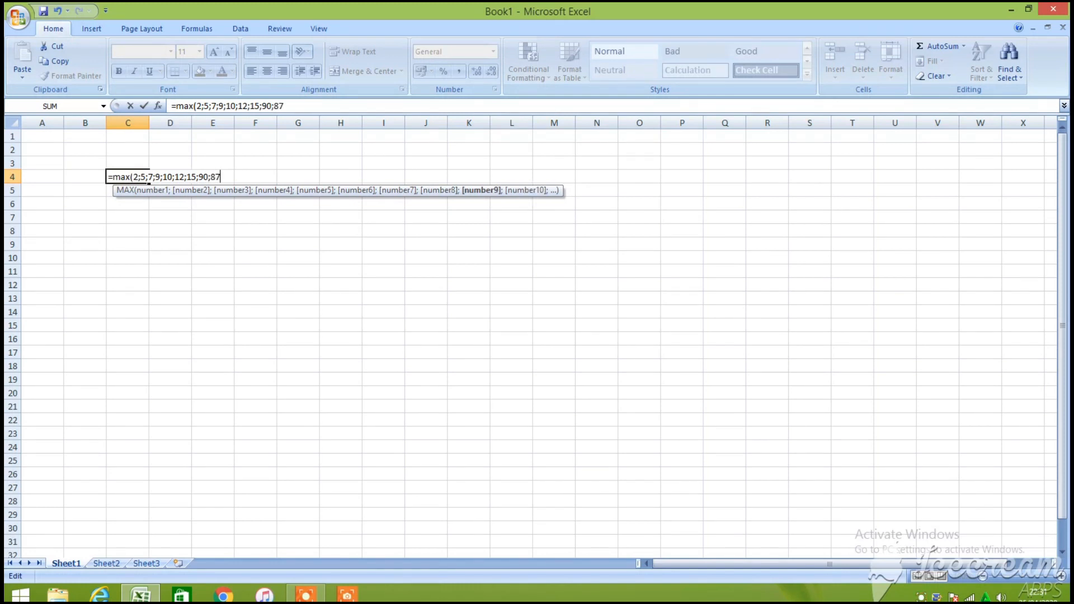
text(;)
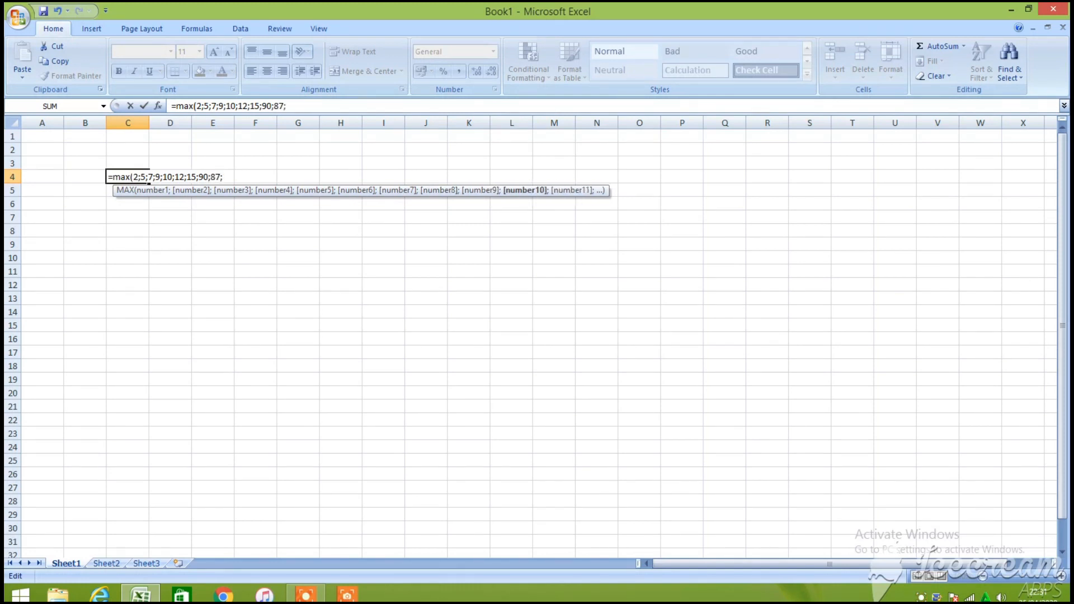
text(15)
key(Return)
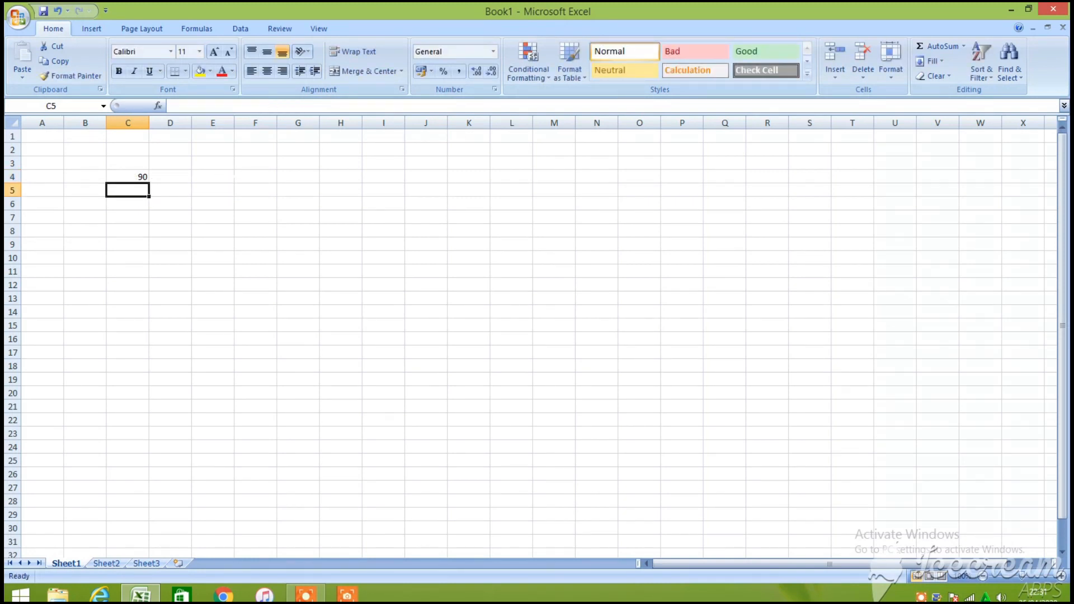
Review the MAX formula stored in cell C4 without changing it
click(140, 178)
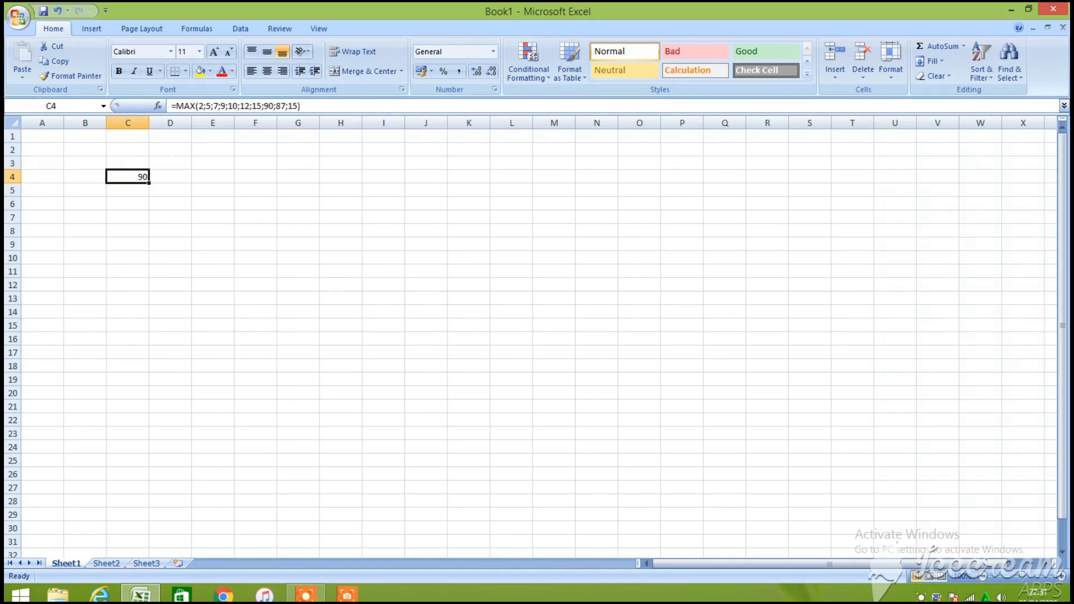
click(240, 106)
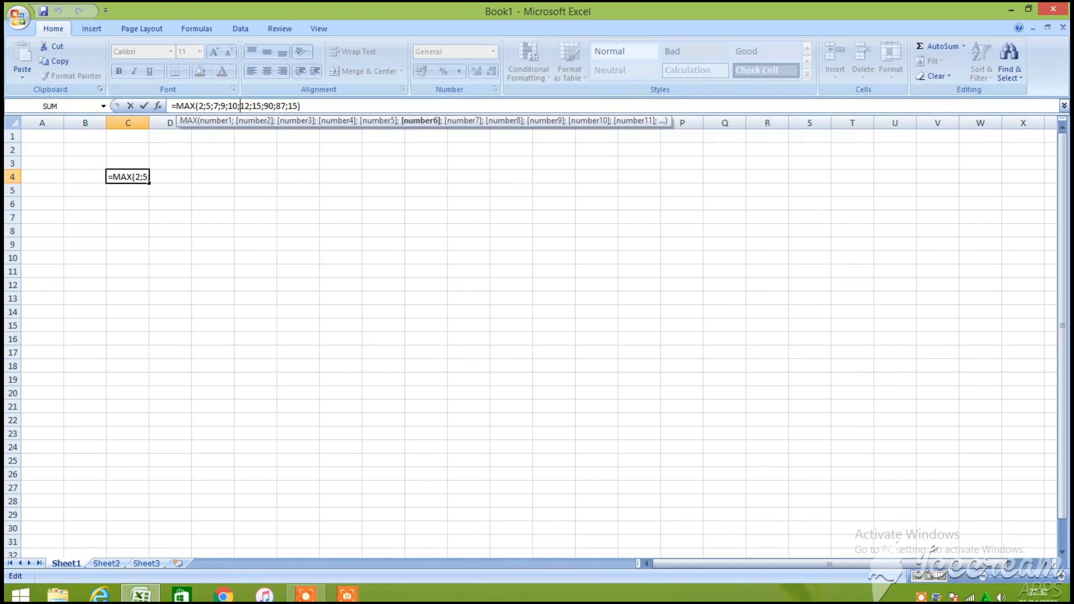
key(Return)
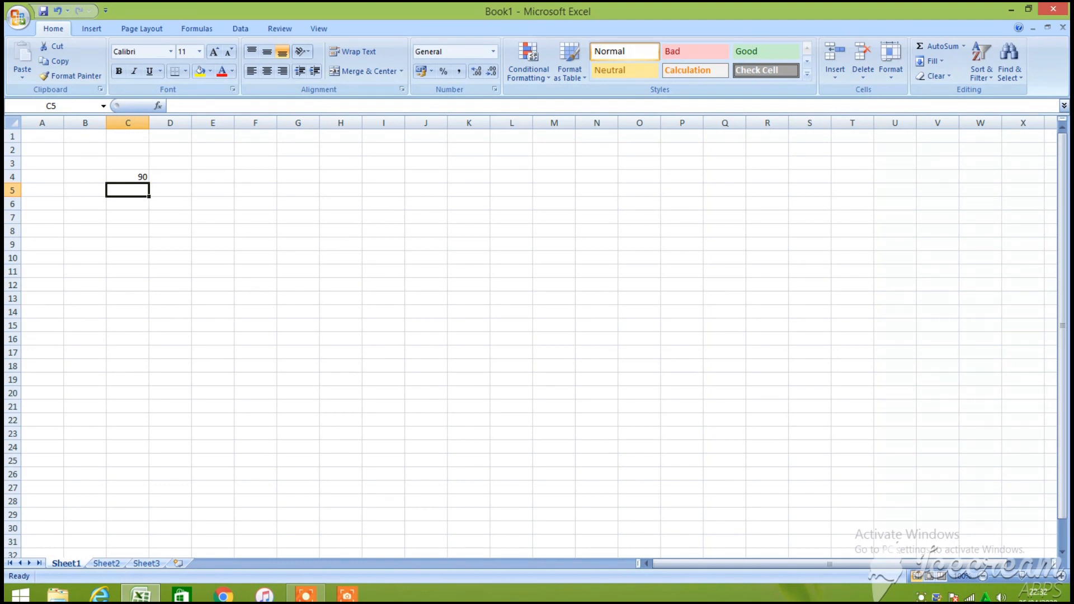
Replace the formula in cell C4 with 8 and fill C5 to C8 with 9, 12, 13 and 14
key(Up)
key(BackSpace)
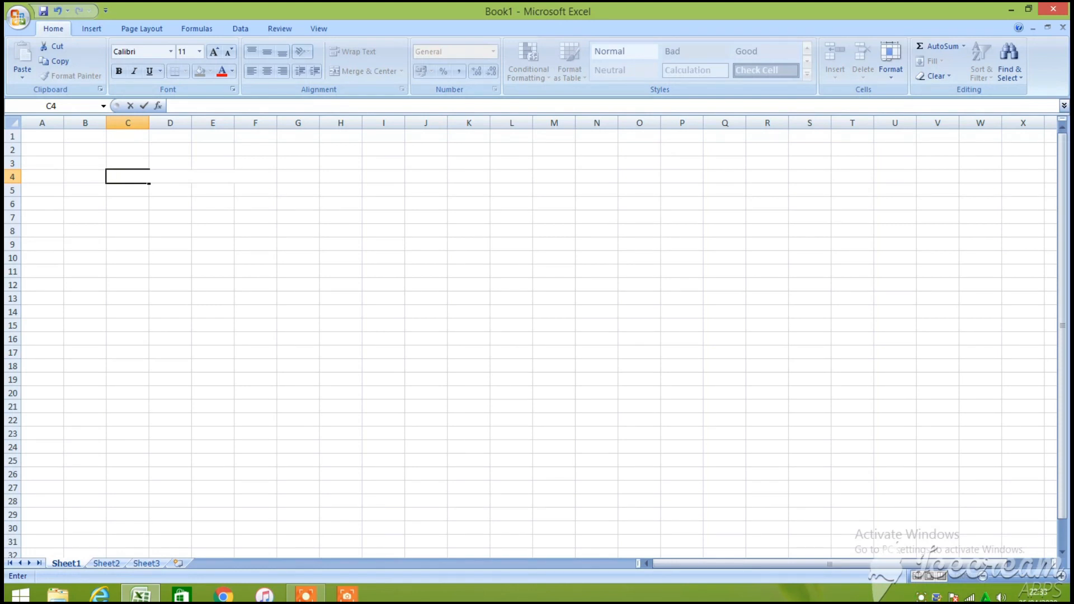
text(8)
key(Return)
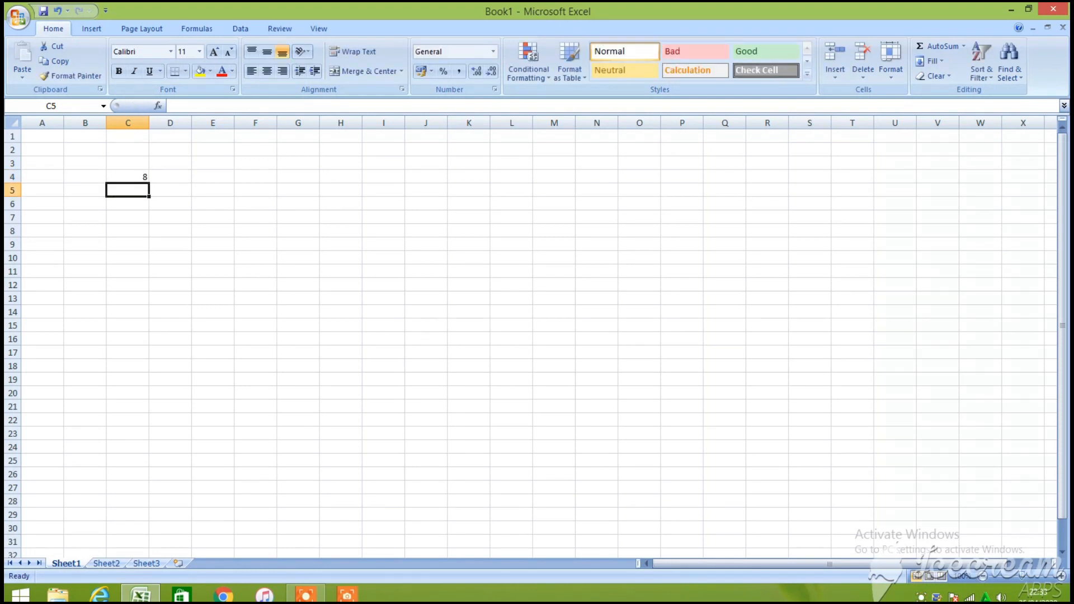
text(9)
key(Return)
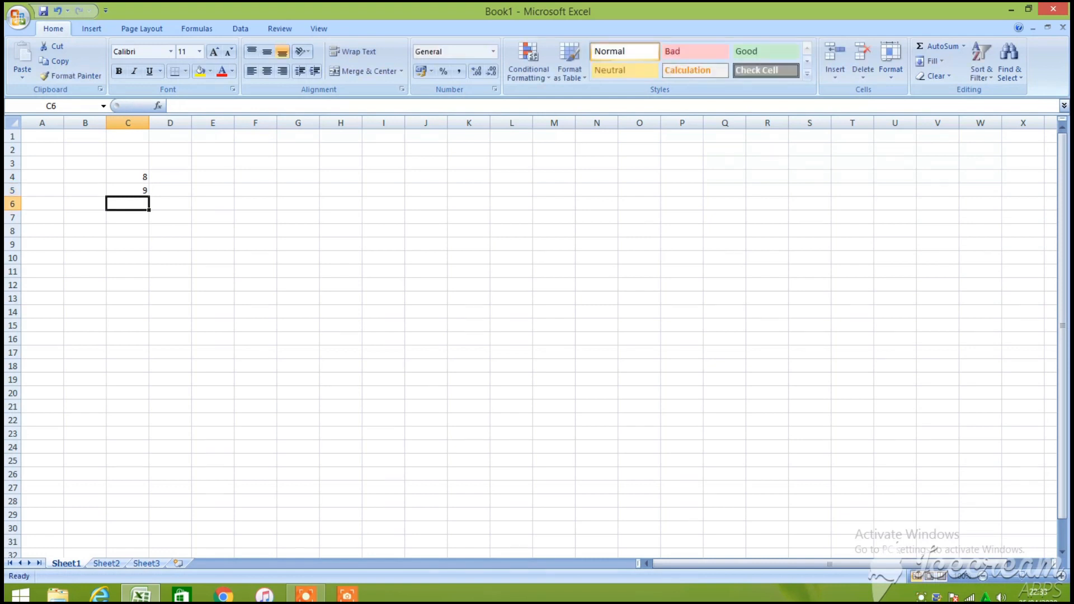
text(12)
key(Return)
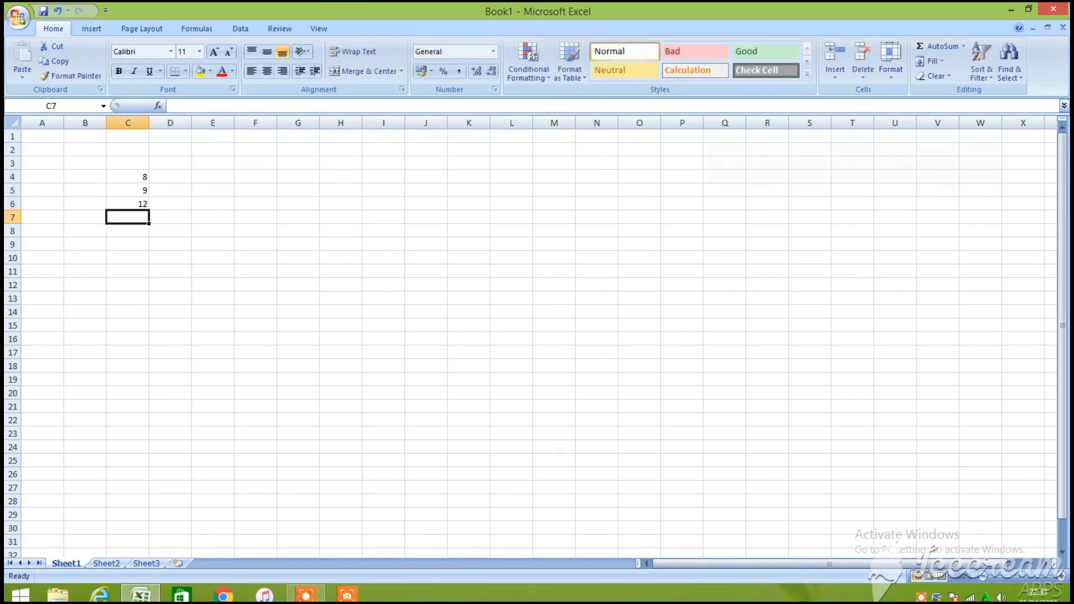
text(13)
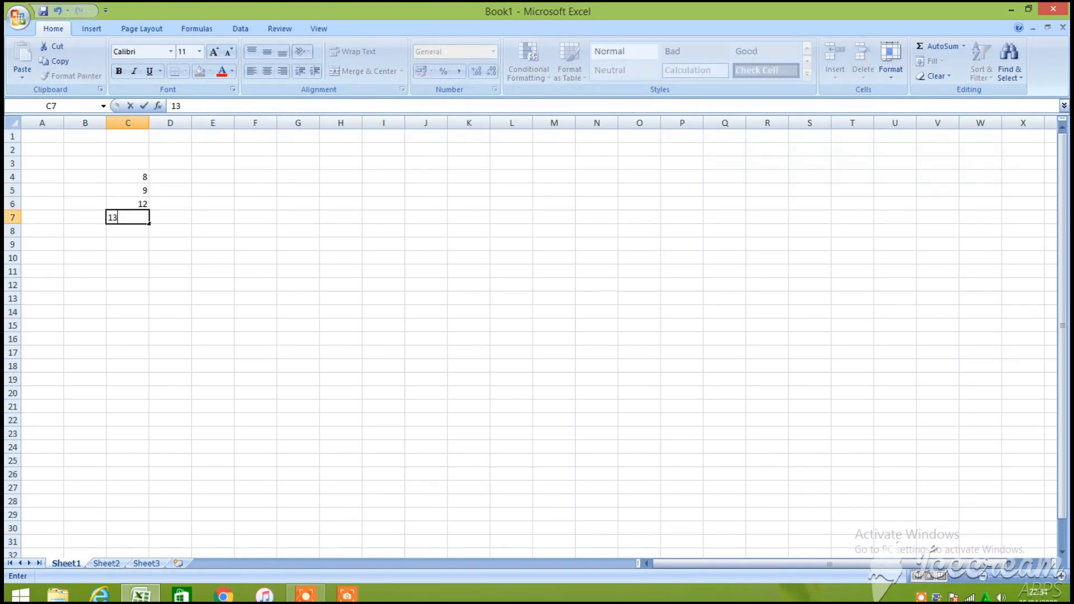
key(Return)
text(14)
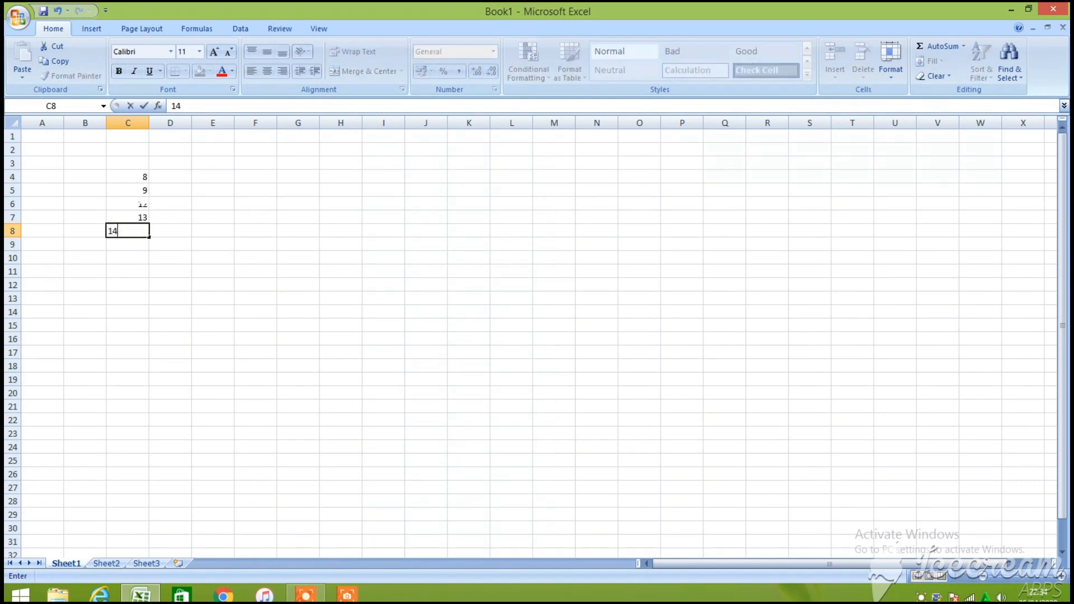
key(Return)
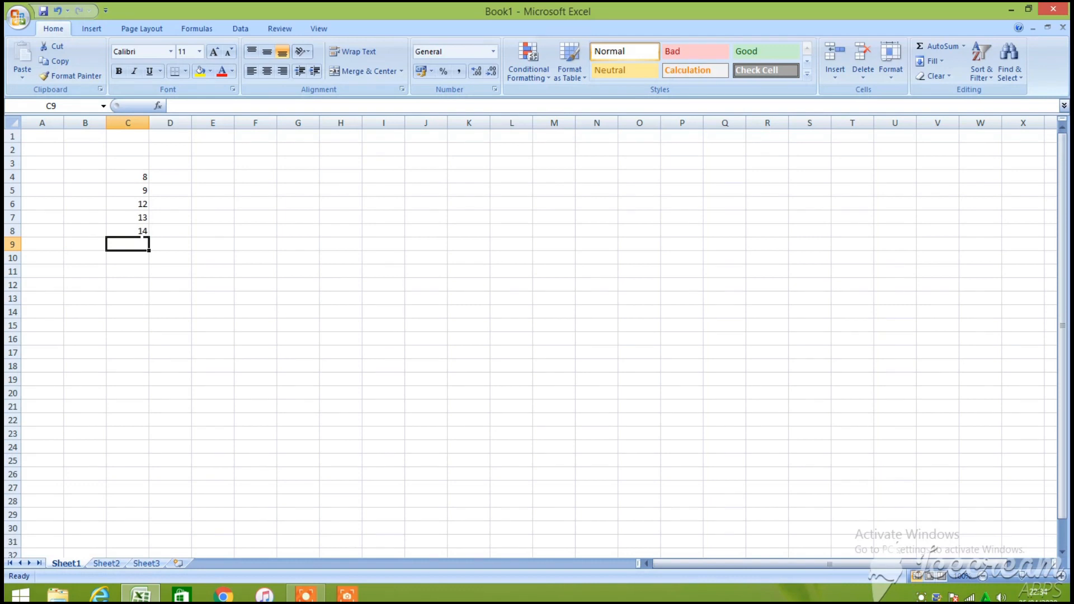
Enter the formula =MAX(C4:C8) in cell C9 to find the largest number in that range
text(=)
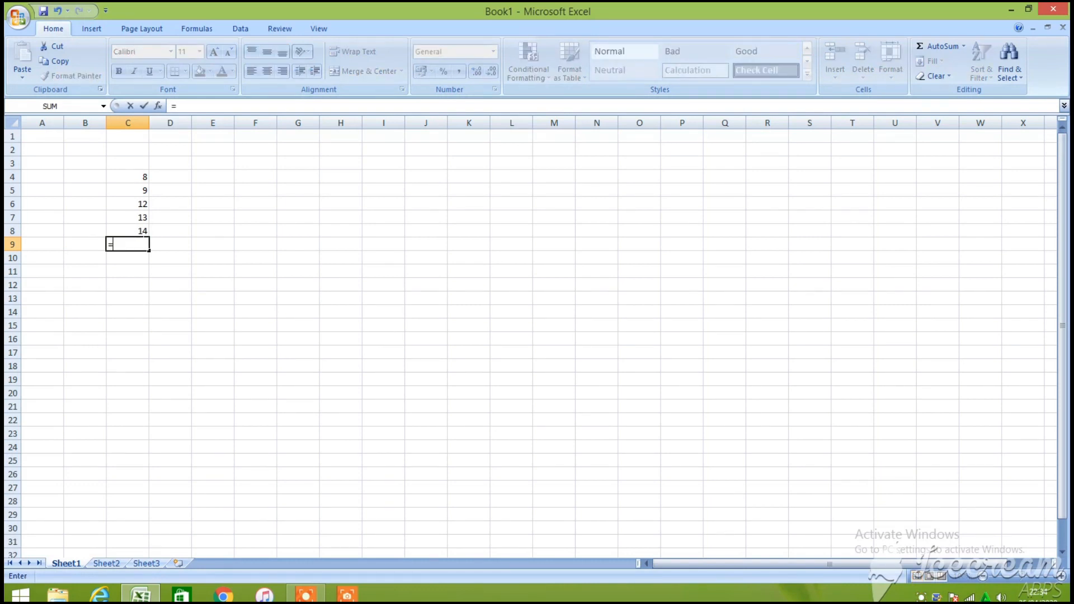
text(max)
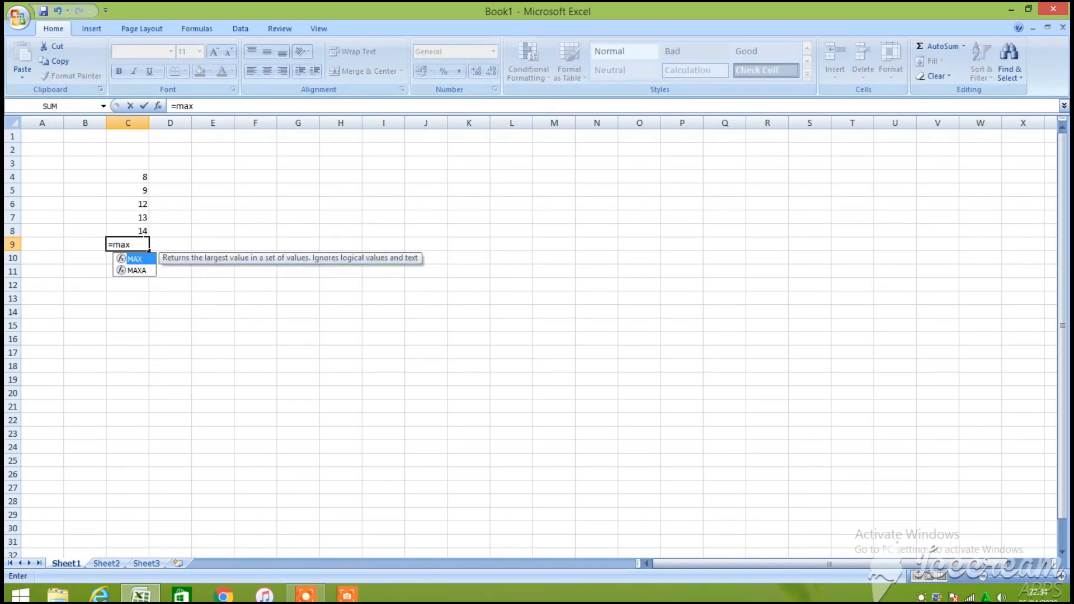
text(()
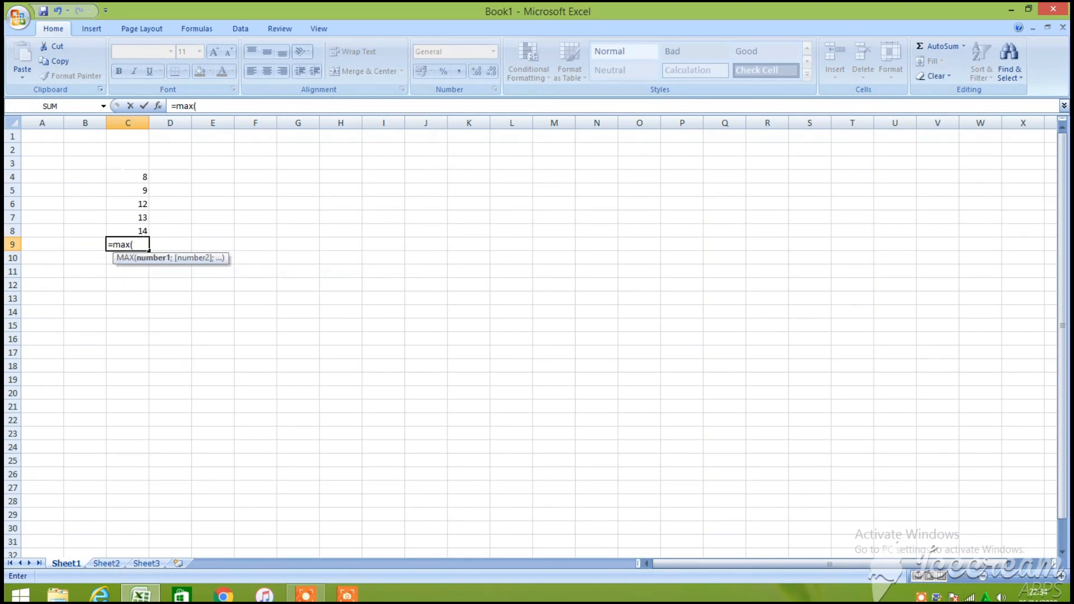
drag(143, 177, 143, 233)
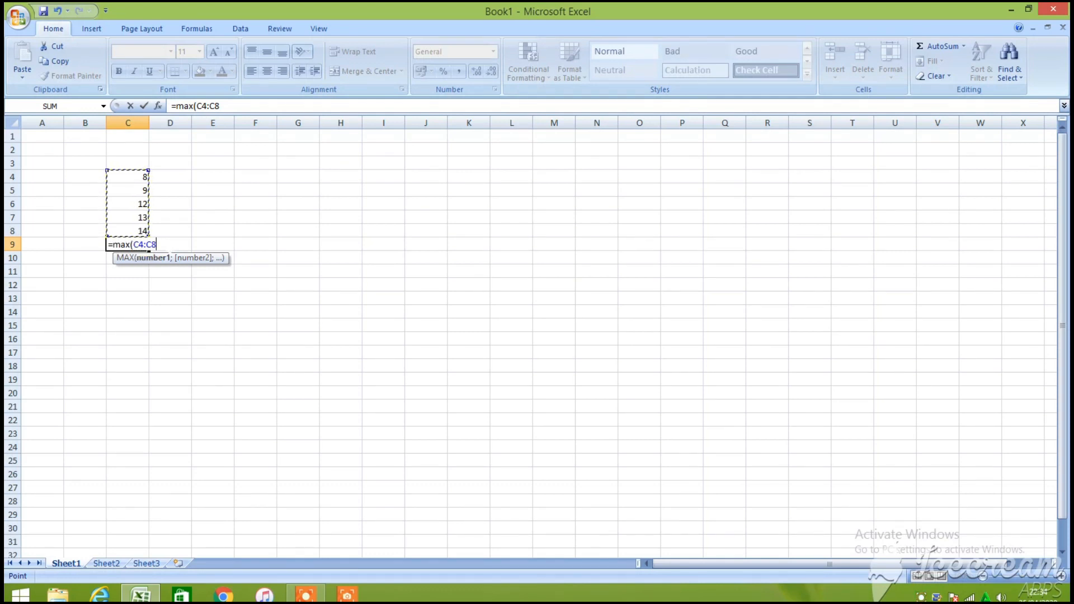
key(Return)
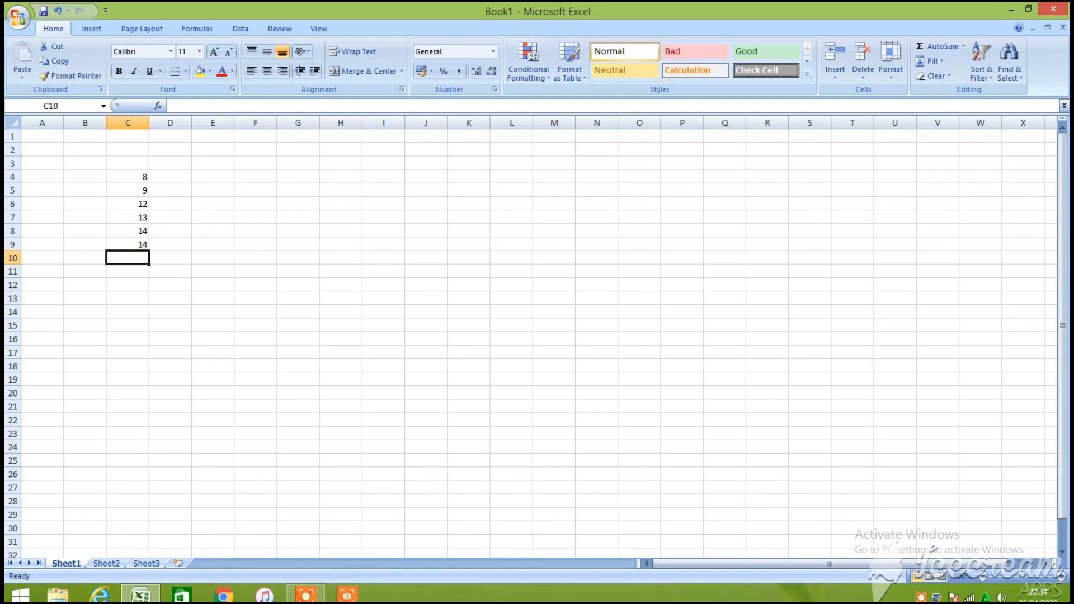
click(128, 245)
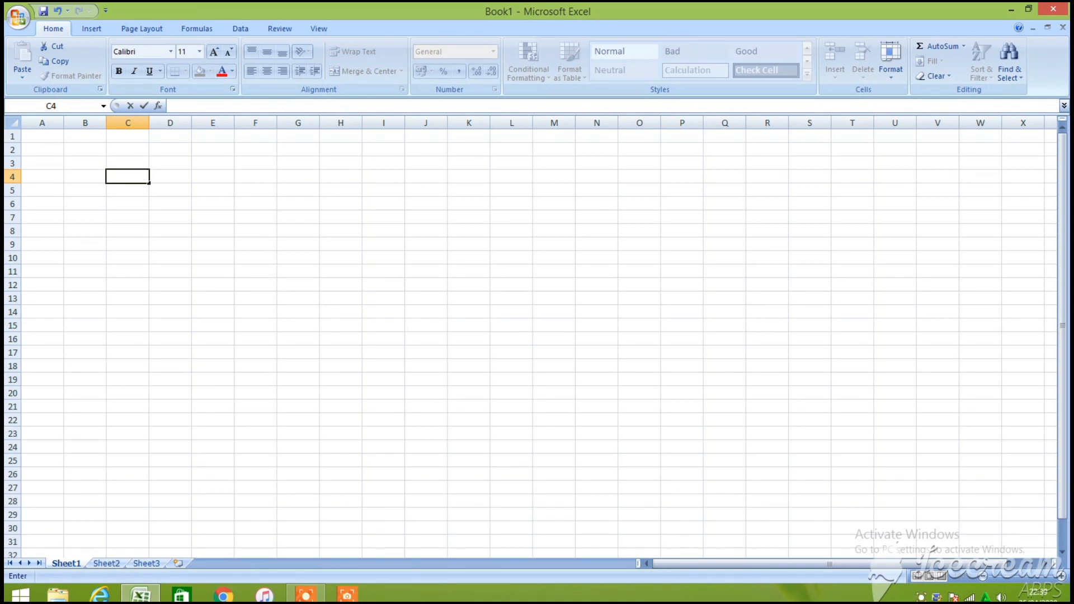
Try to average 12, 13, 14, 15, 17 and 18 in cell C4 with a function spelled averace
key(F2)
text(=)
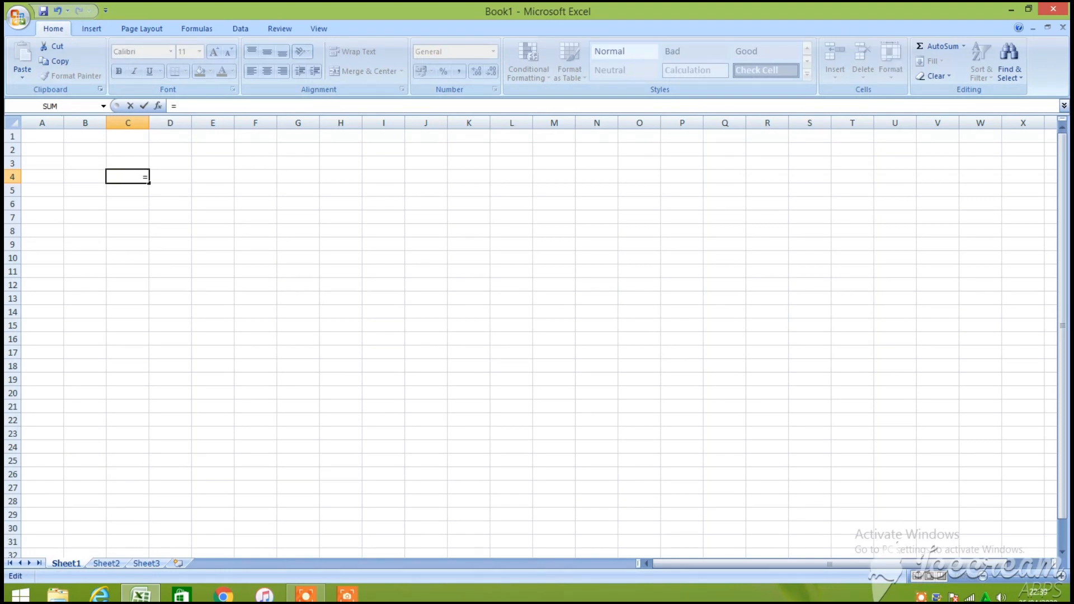
text(a)
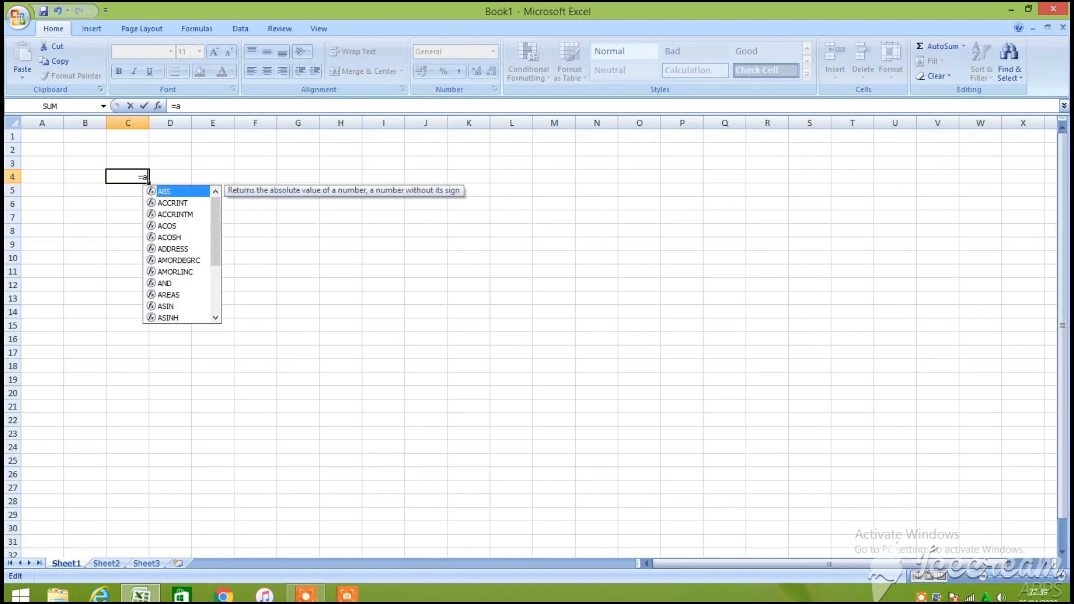
text(ve)
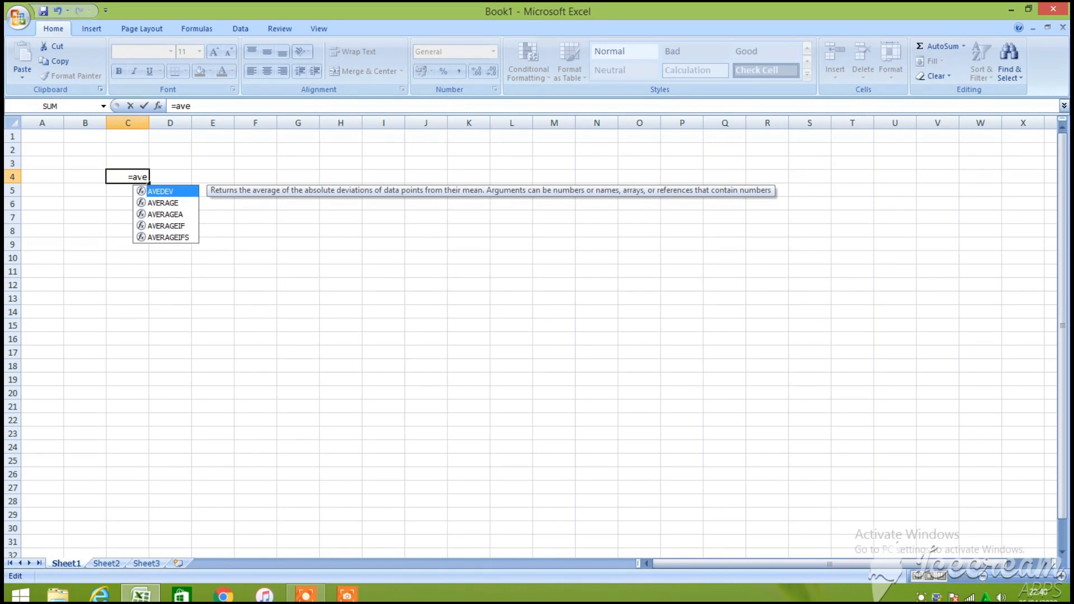
click(166, 204)
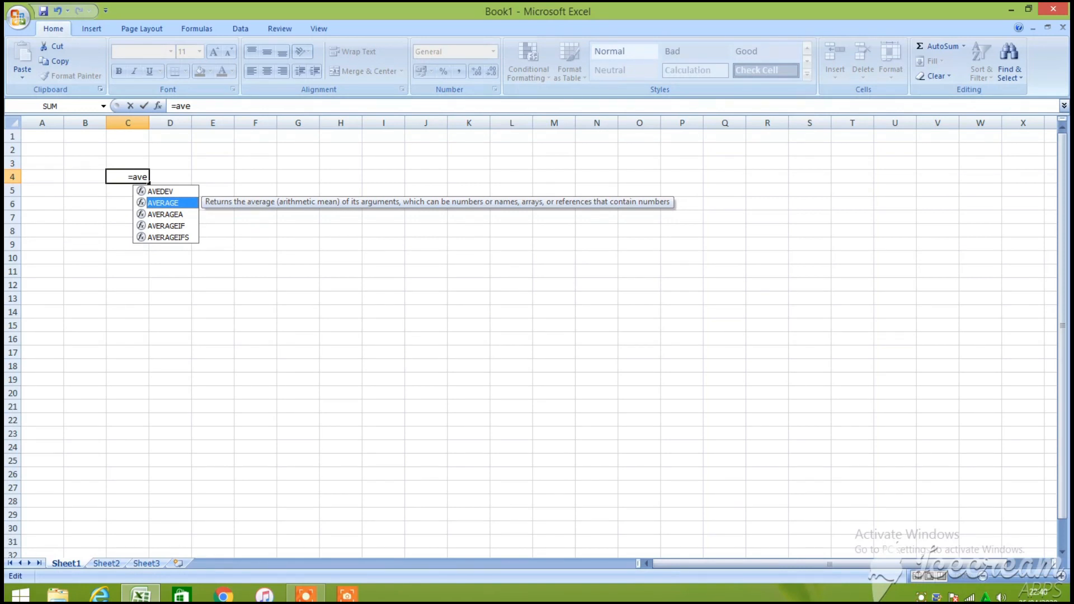
text(r)
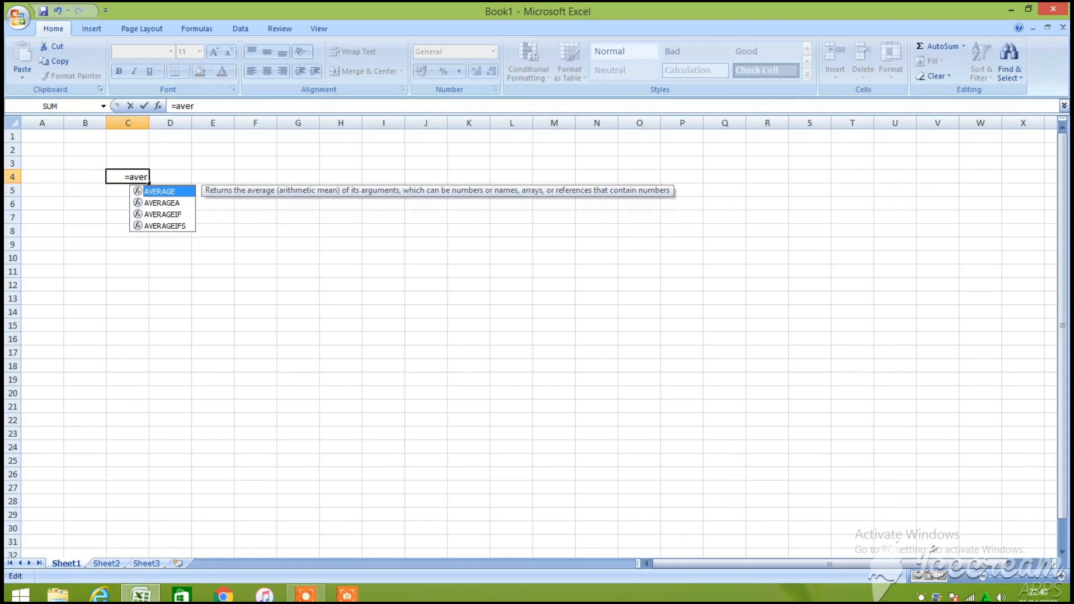
text(a)
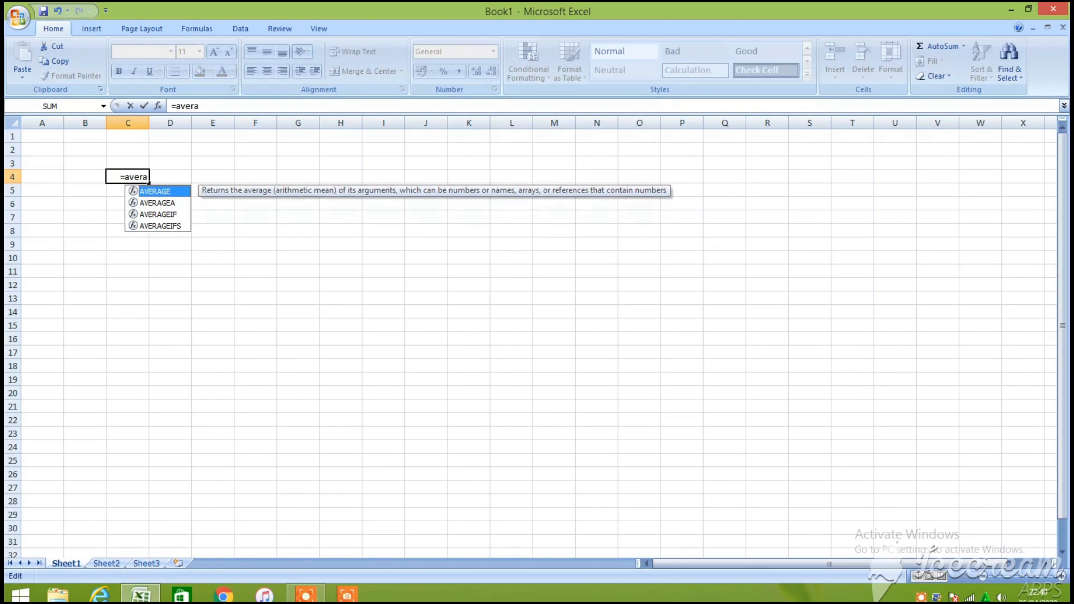
text(ce)
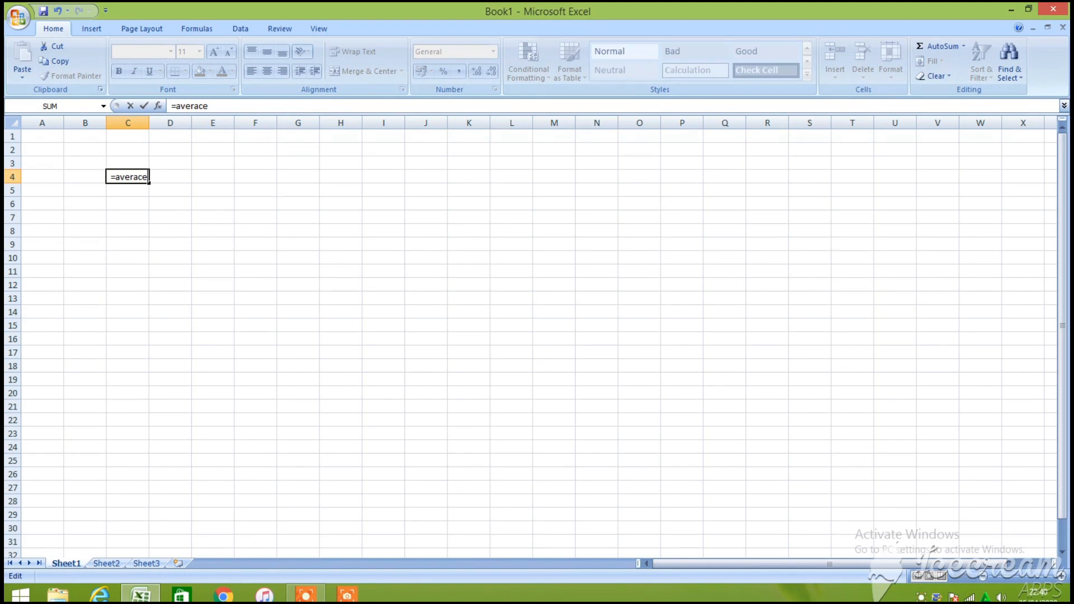
text(()
text(12;13)
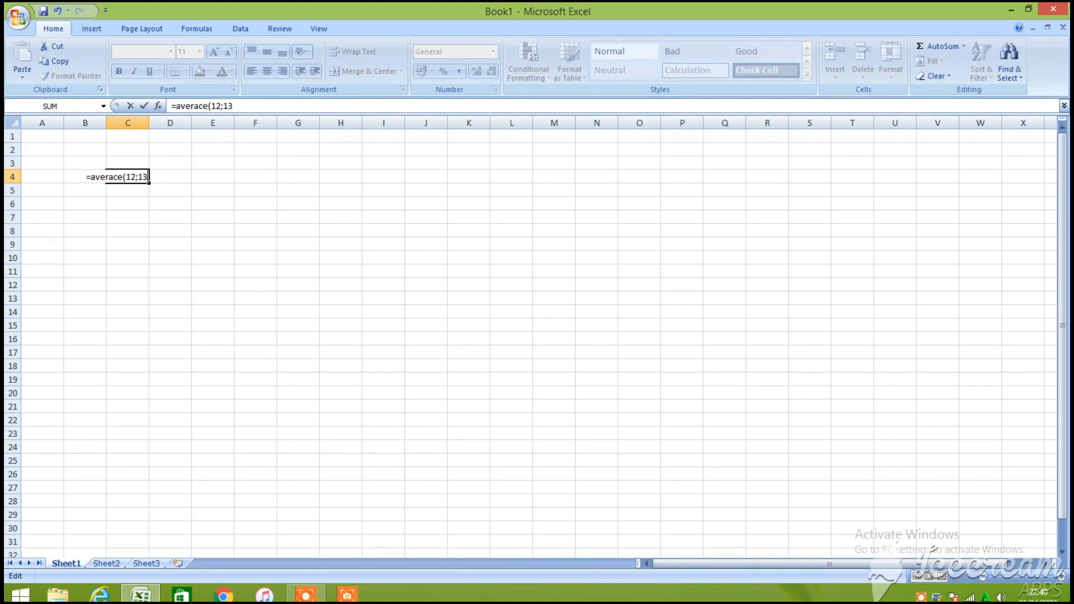
text(;14;15)
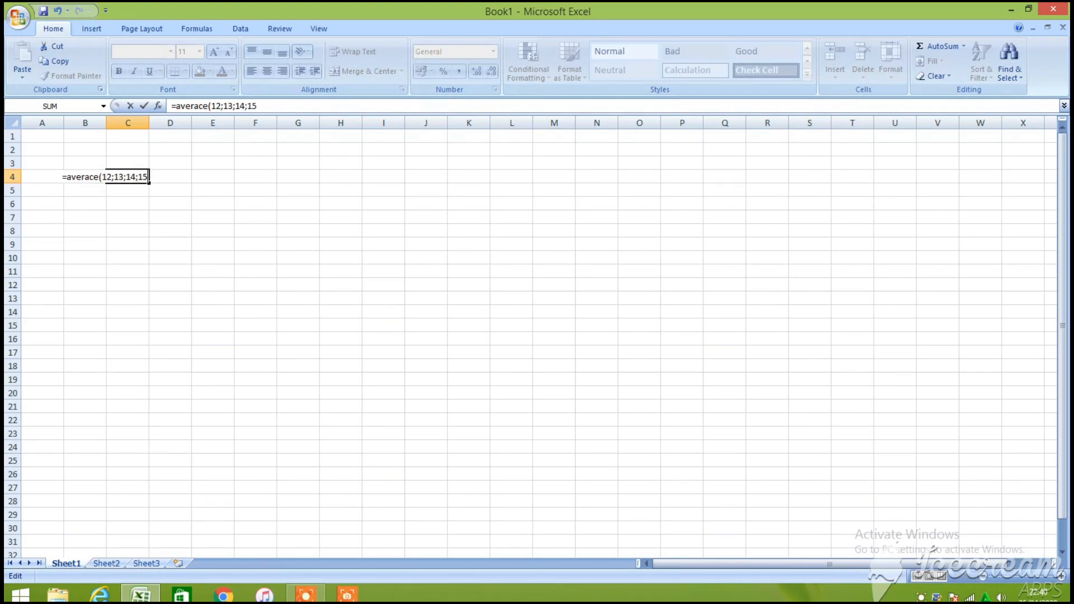
text(;)
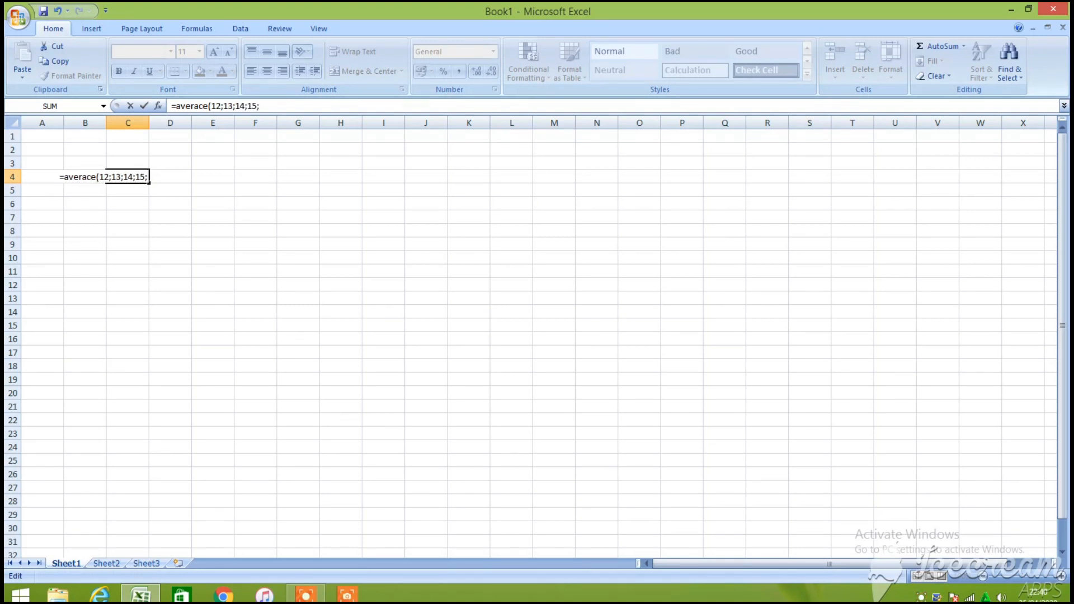
text(17)
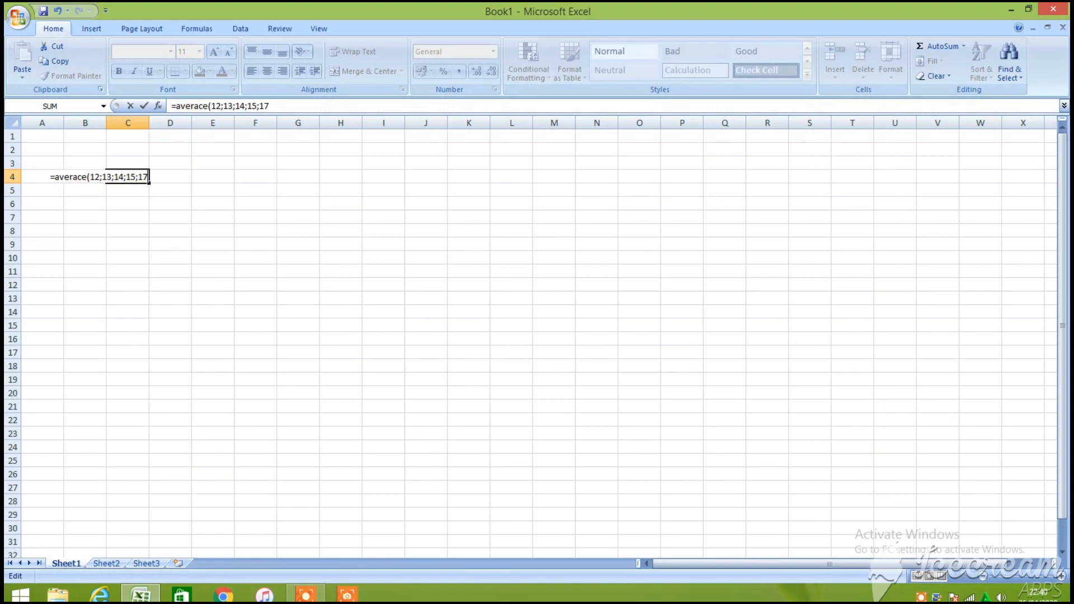
text(;18)
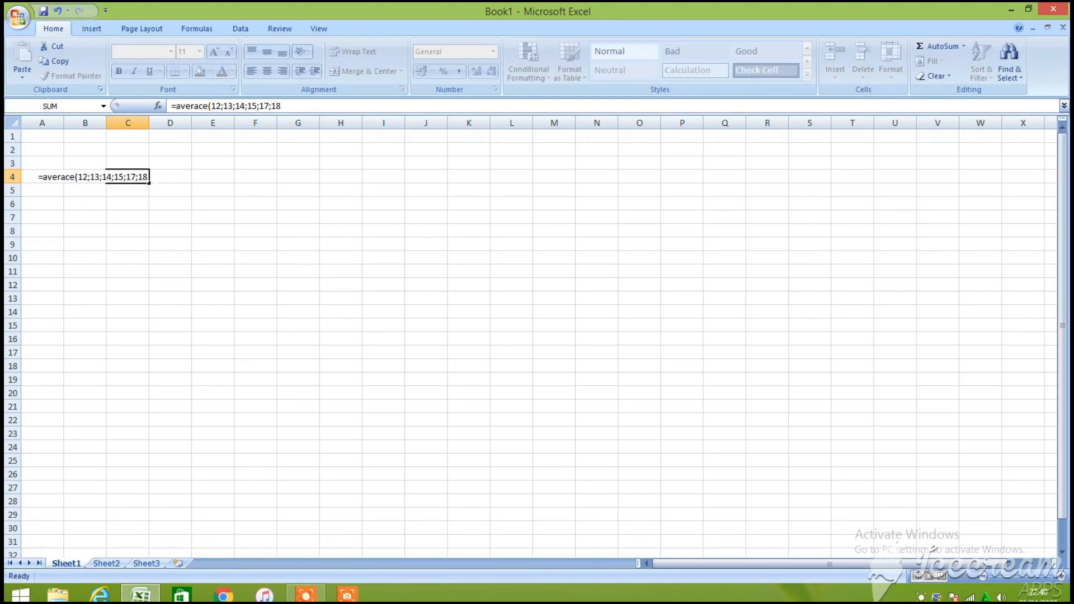
key(Return)
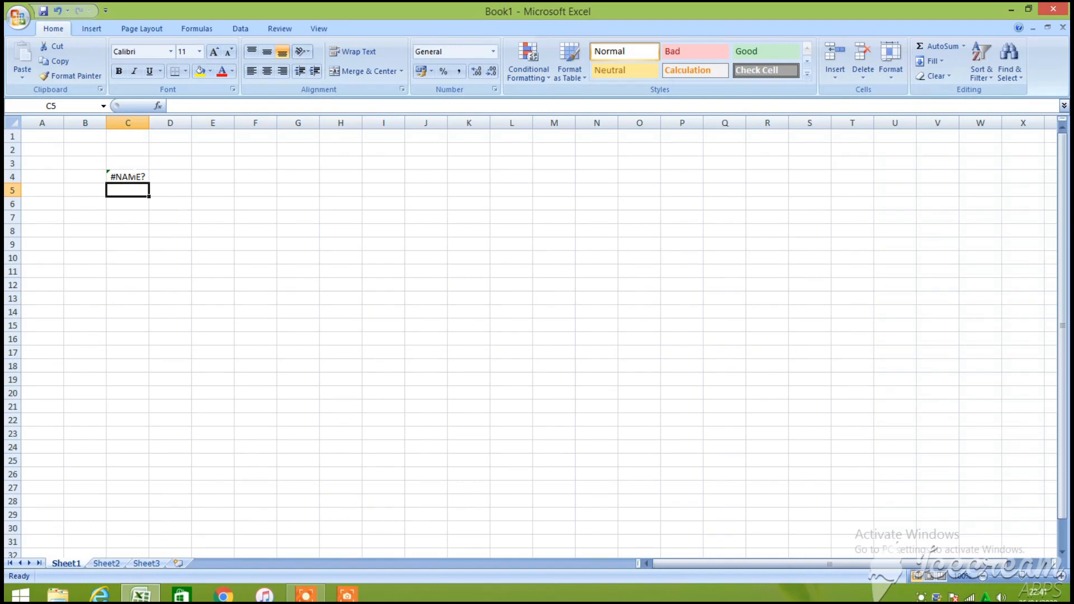
Clear the misspelled average formula from cell C4
click(133, 172)
key(BackSpace)
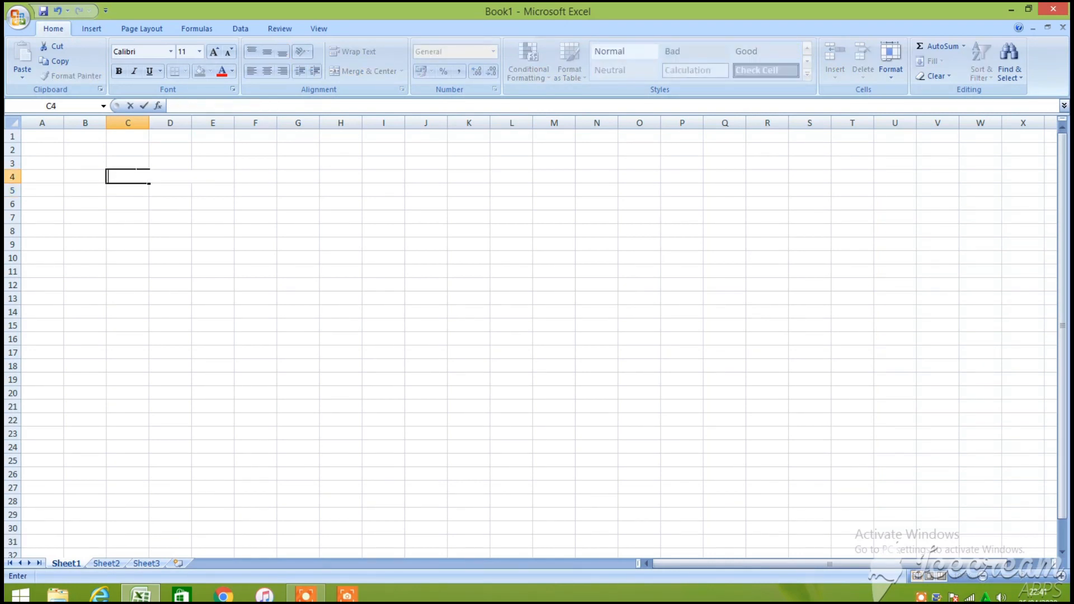
key(Right)
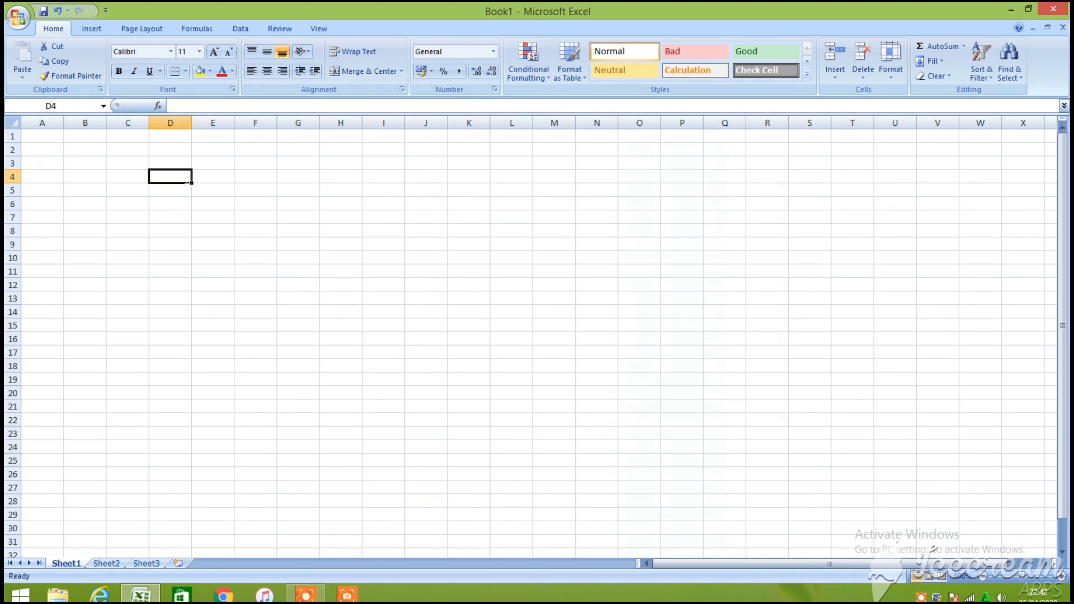
Enter the formula =AVERAGE(12;15;17;15;18;19;20) in cell D4 and check it
text(=)
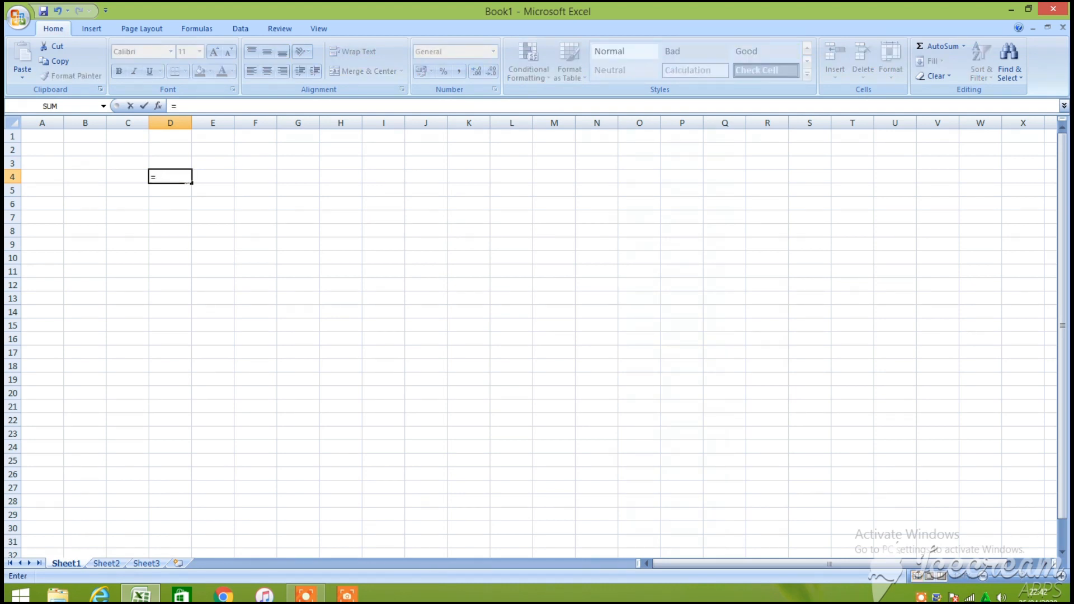
text(a)
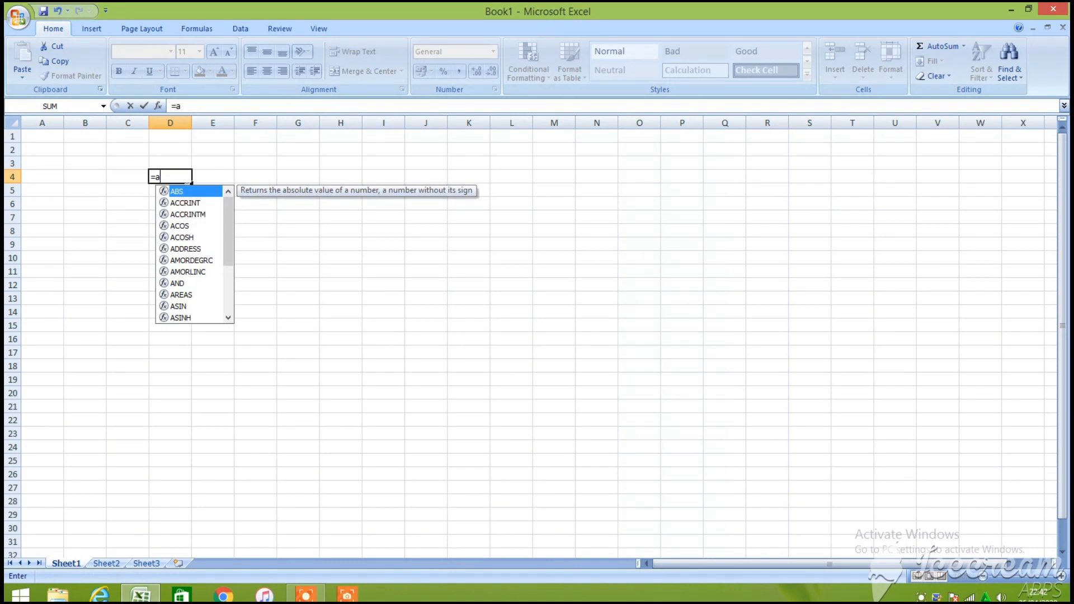
text(ver)
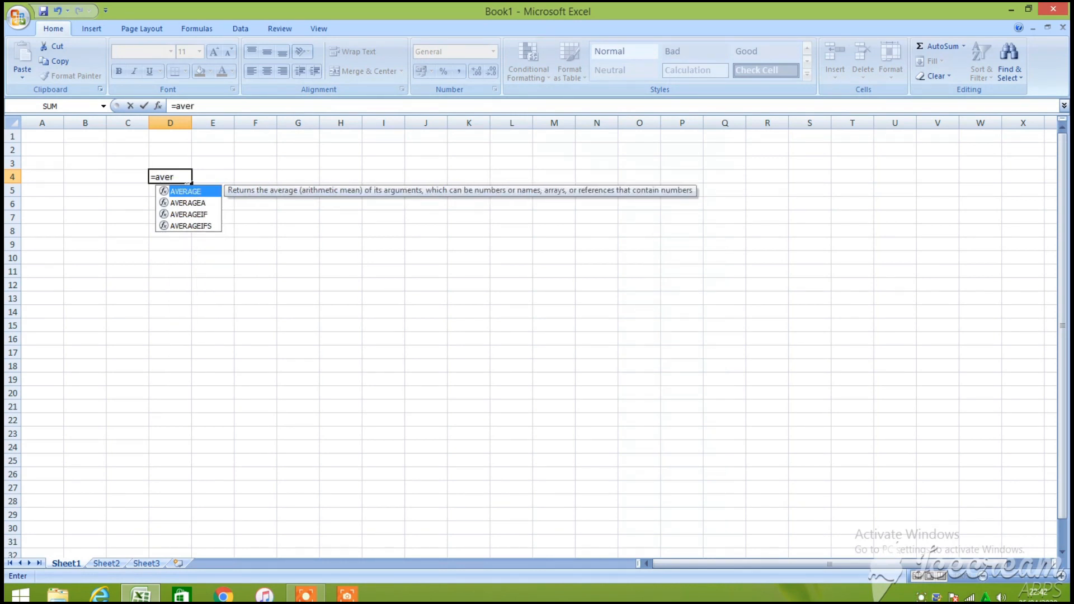
text(age()
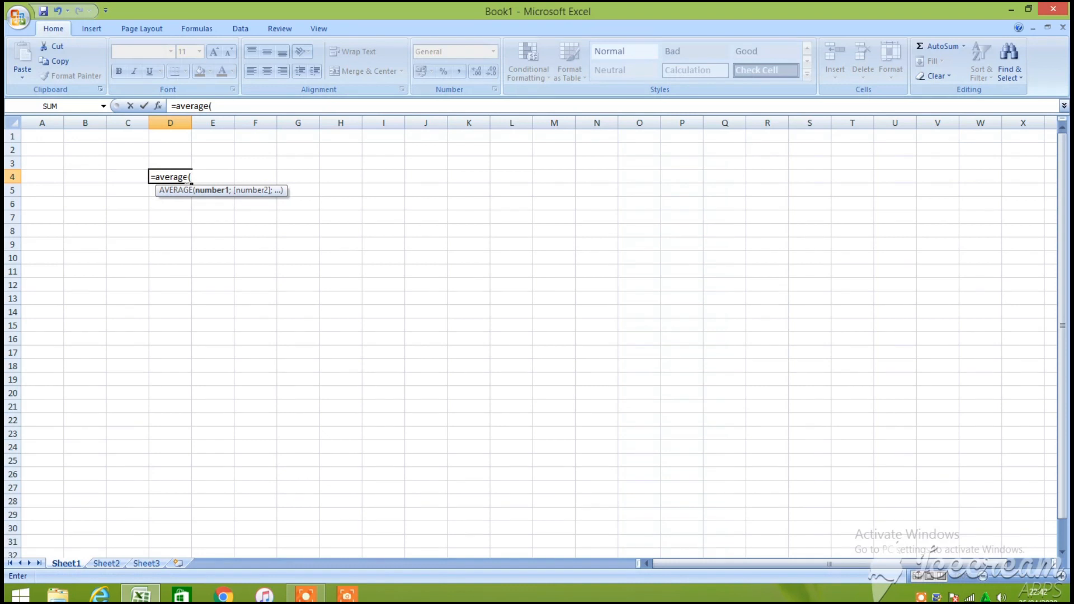
text(12;1)
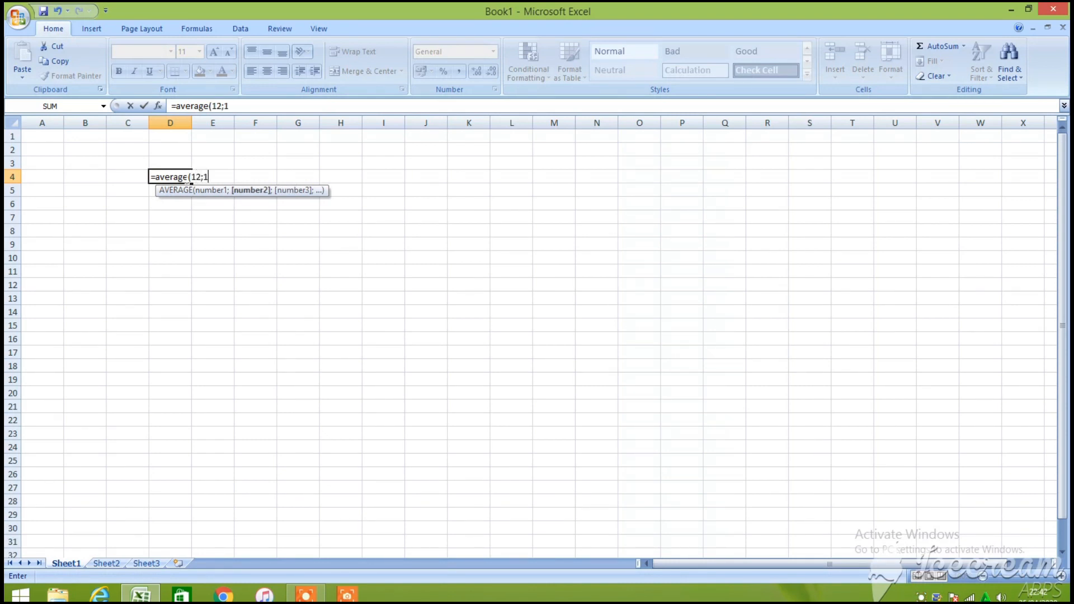
text(5;17)
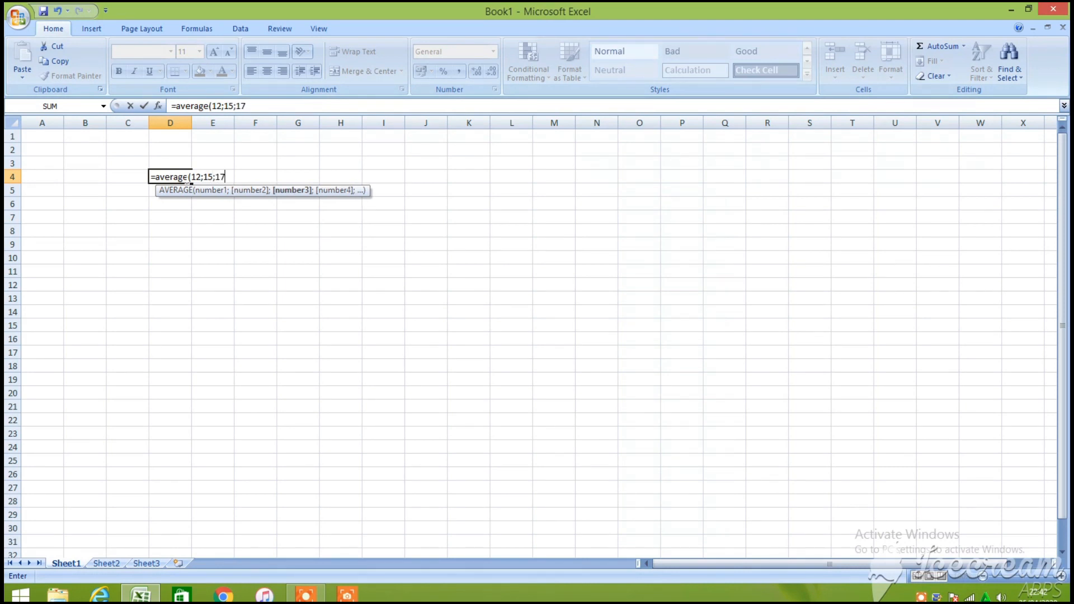
text(;15;)
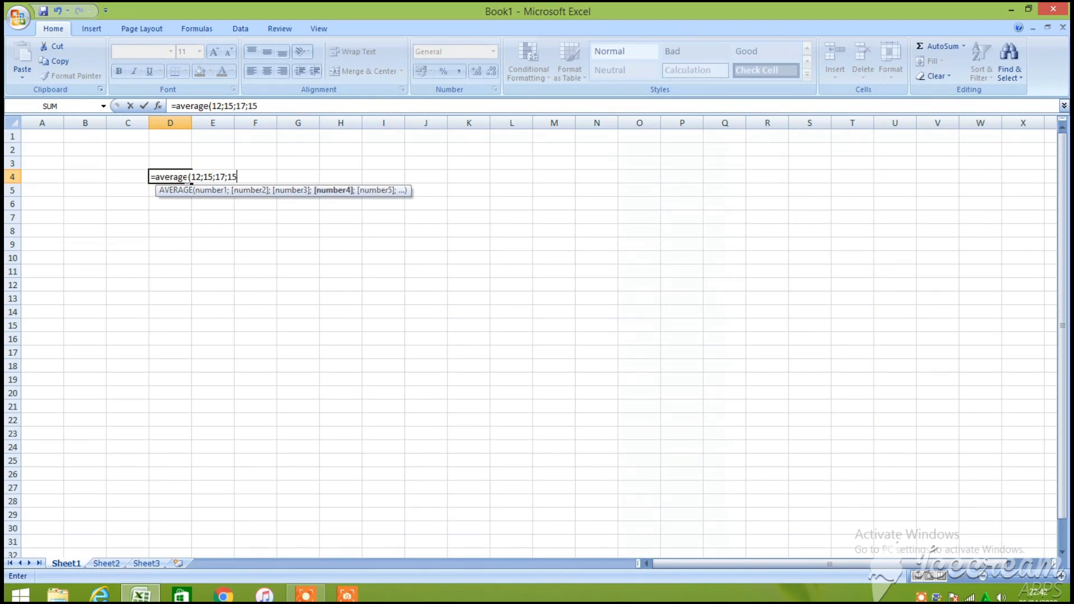
text(1)
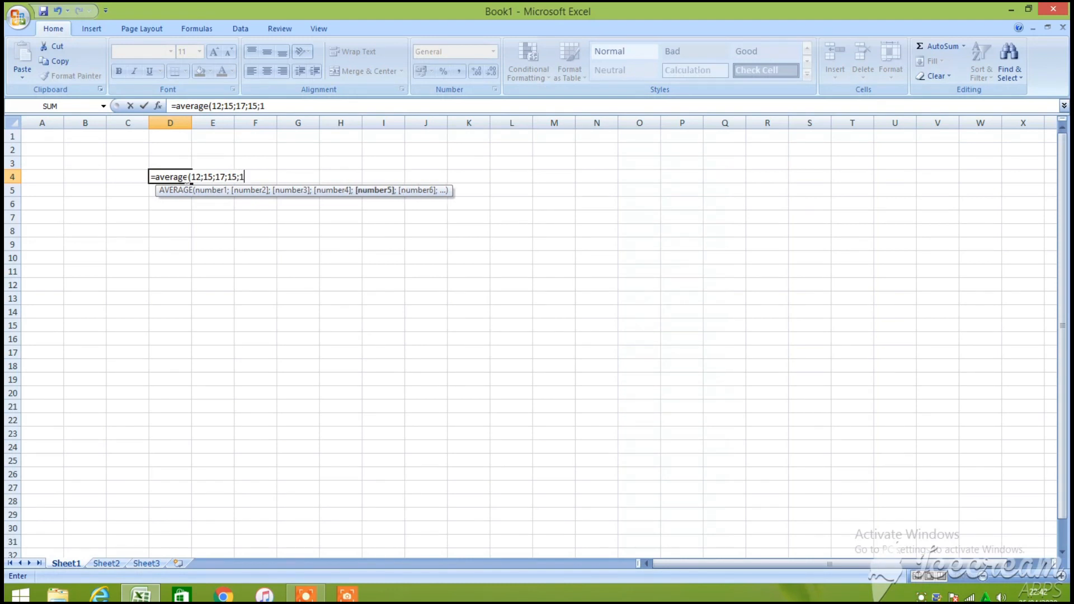
text(8;19)
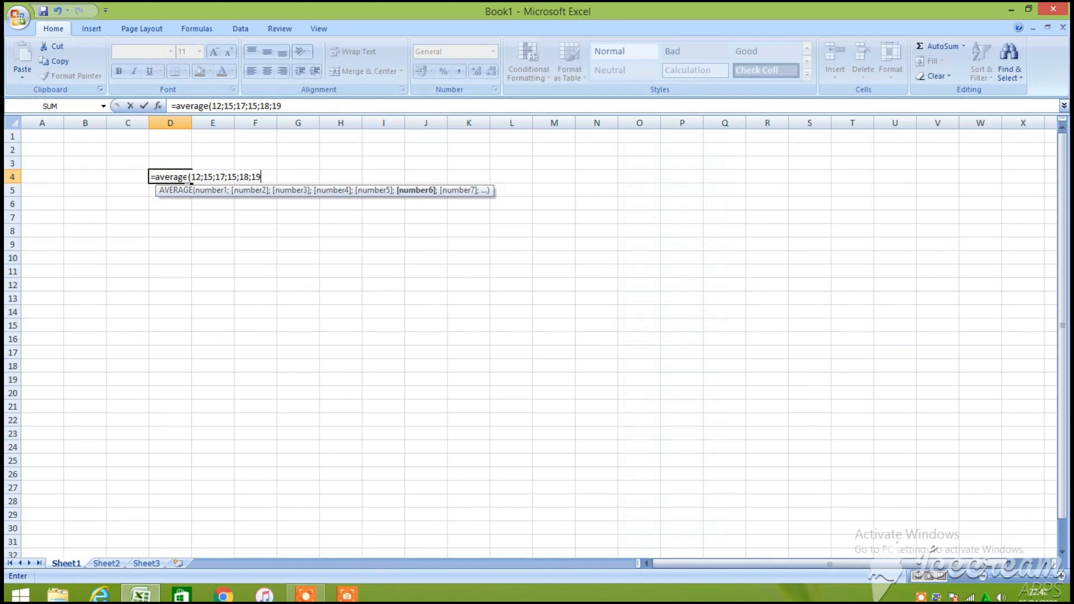
text(;20)
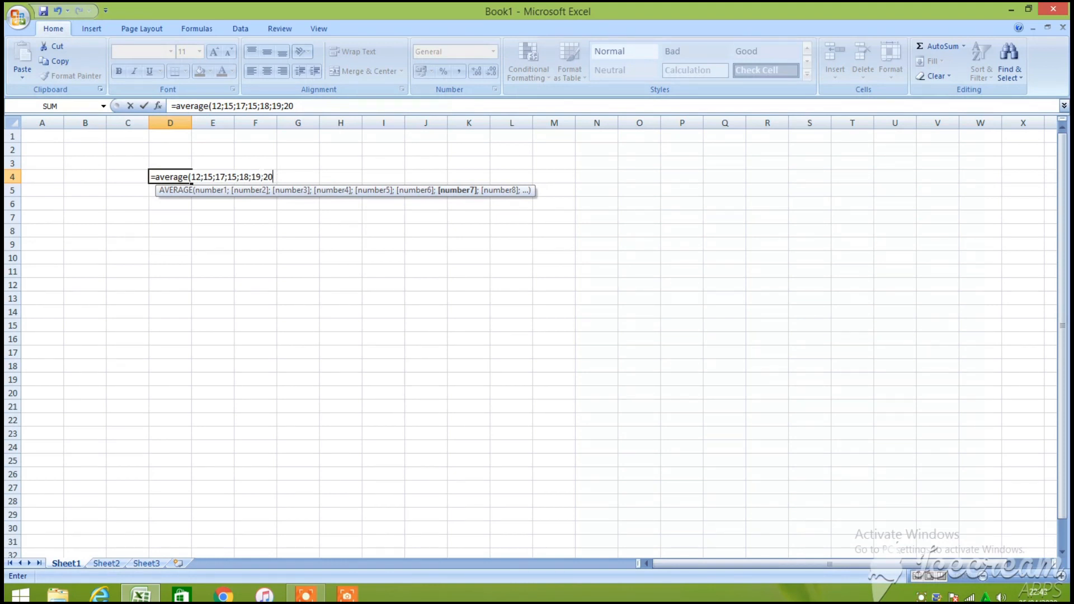
text())
key(Return)
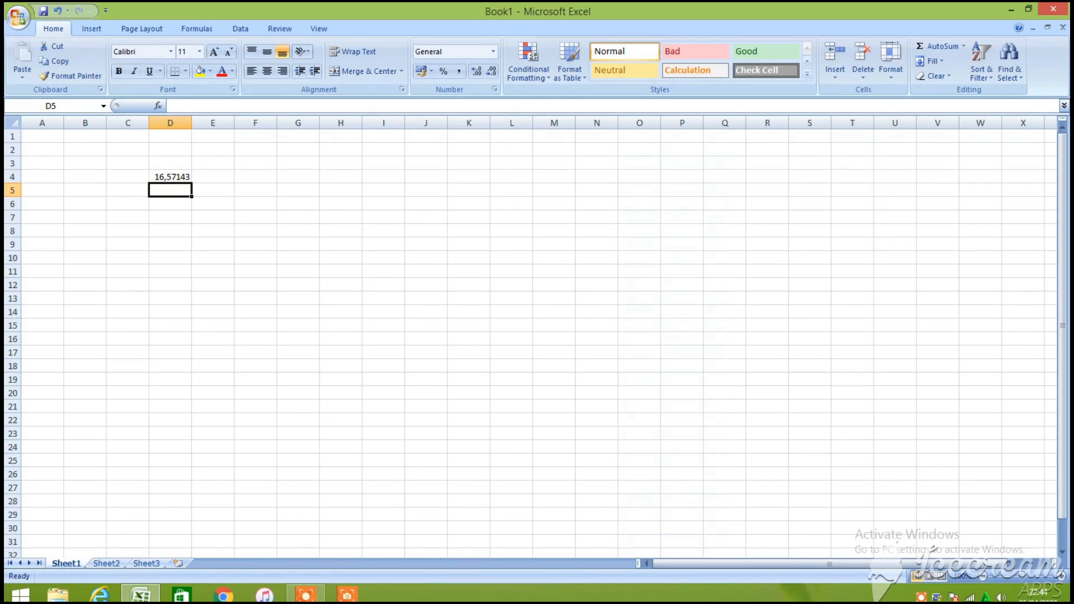
click(162, 176)
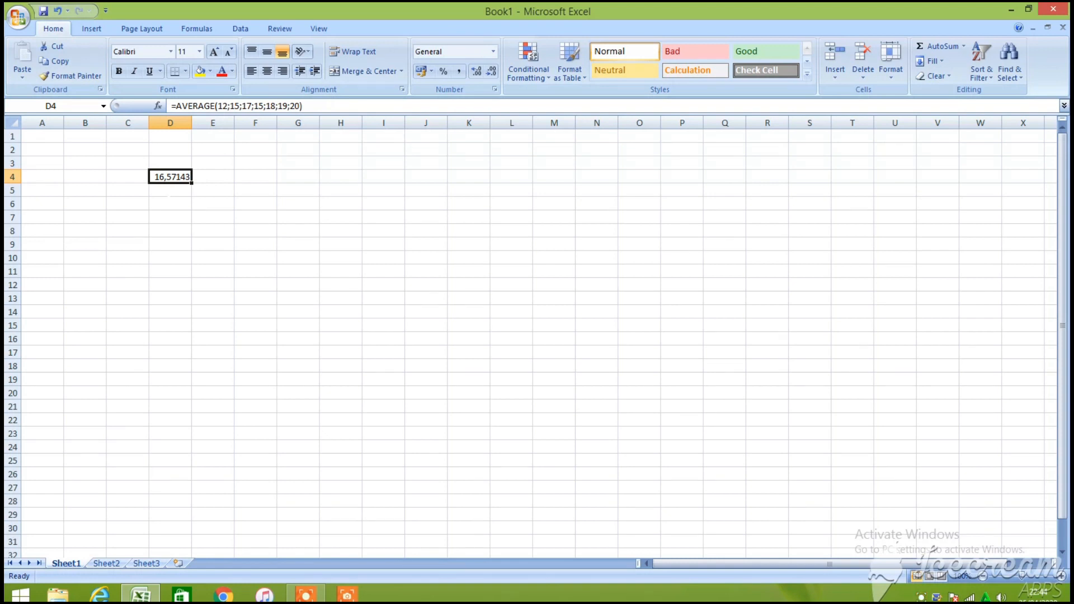
Enter the numbers 9, 8, 10, 12 and 13 in cells D5 through D9
click(168, 196)
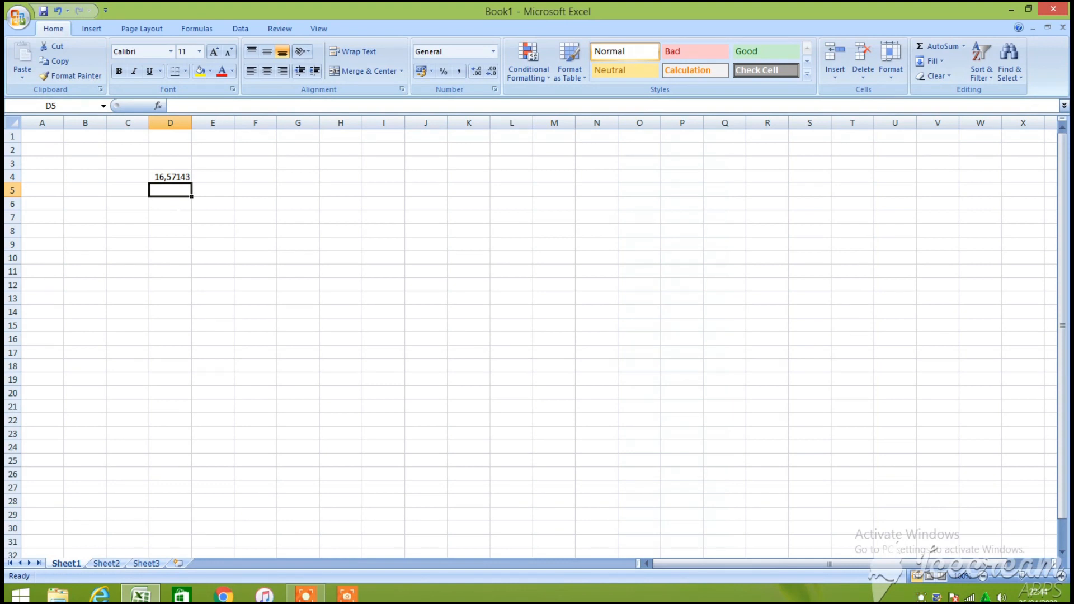
text(9)
key(Return)
text(8)
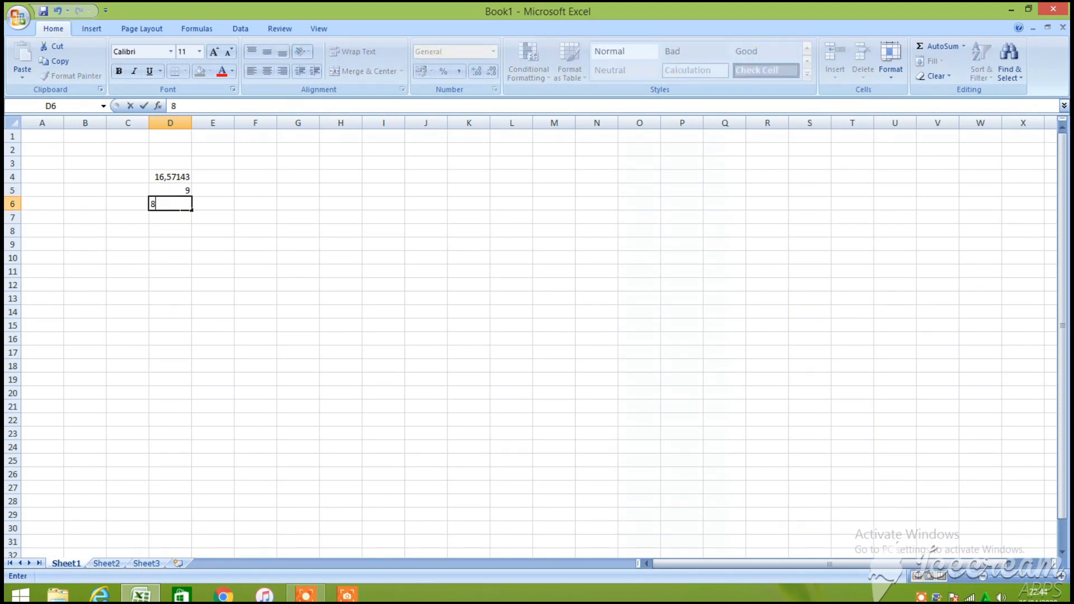
key(Return)
text(10)
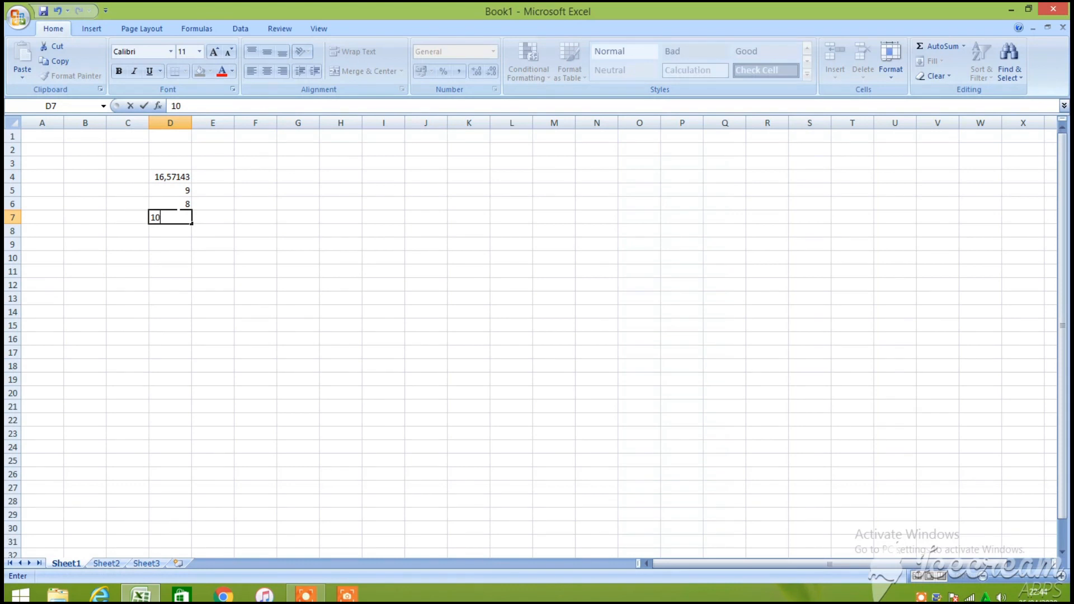
key(Return)
text(12)
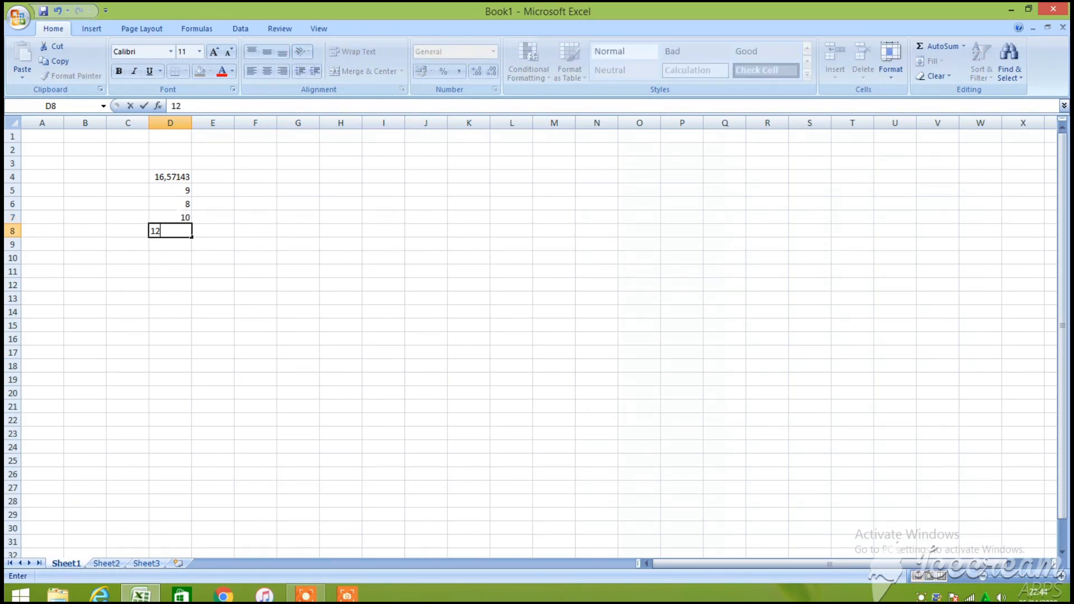
key(Return)
text(13)
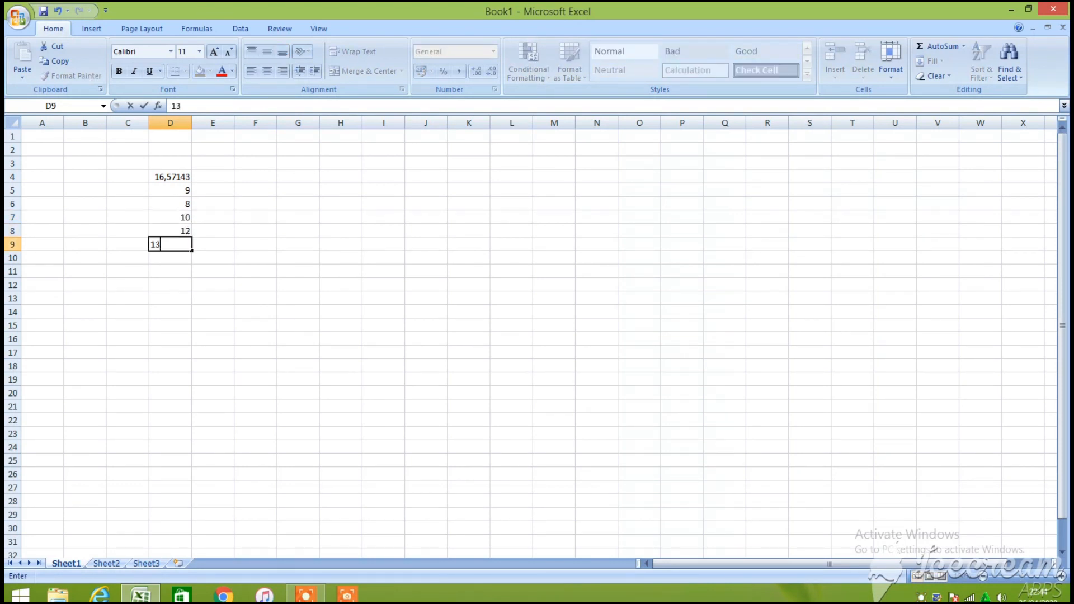
key(Return)
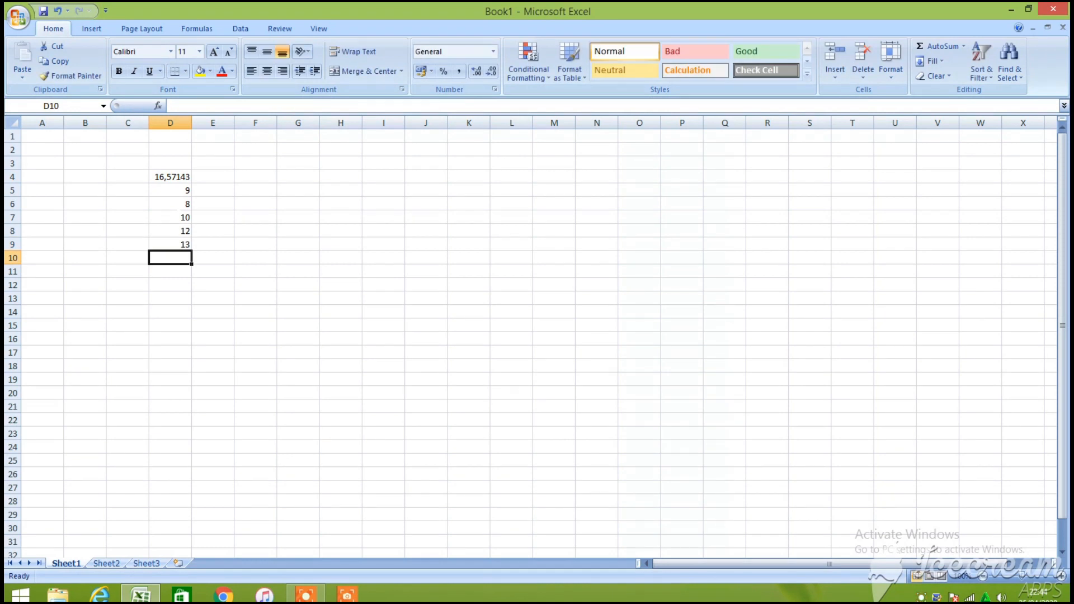
Enter an AVERAGE formula in cell D10 for the range D3:D9
text(=a)
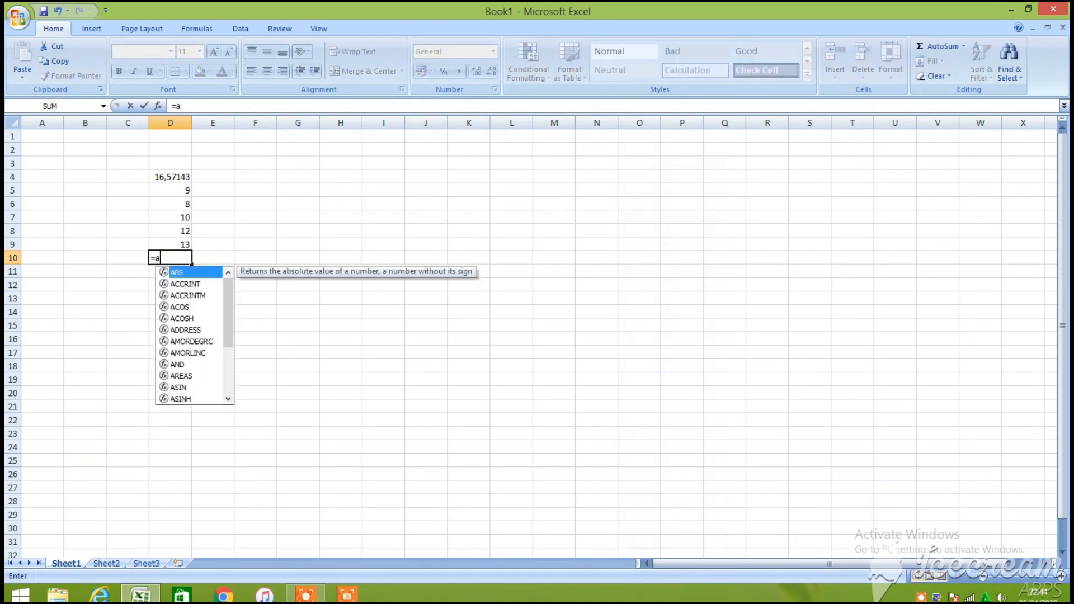
text(re)
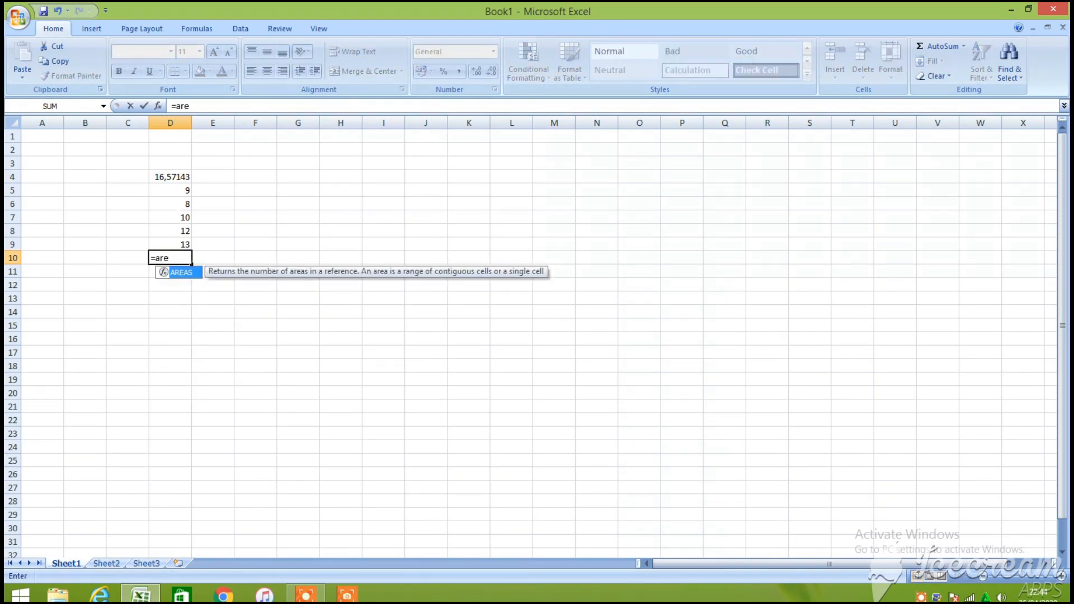
key(BackSpace)
key(BackSpace)
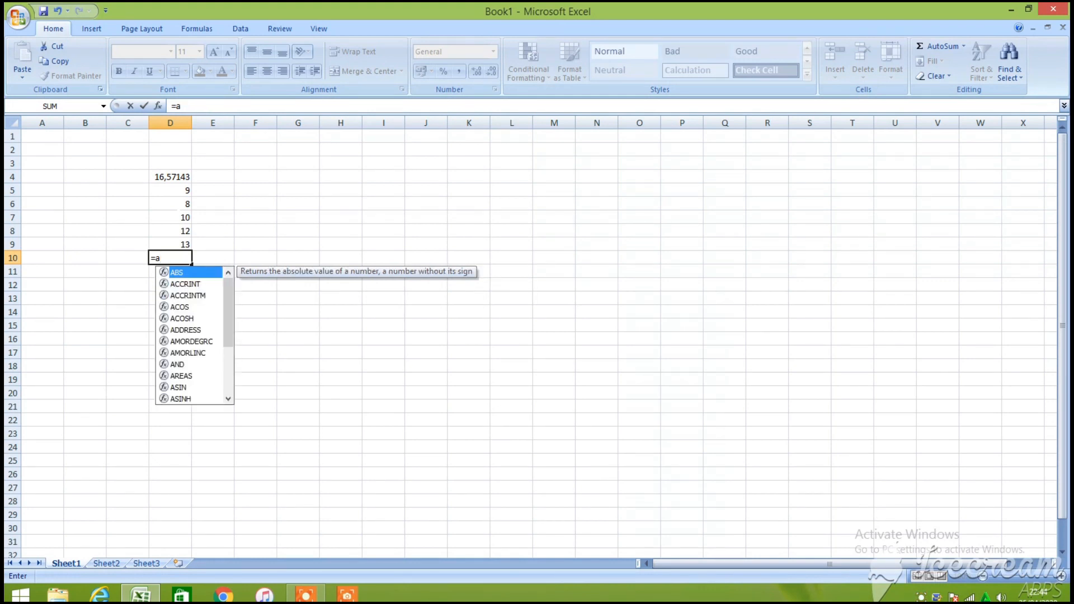
text(verage)
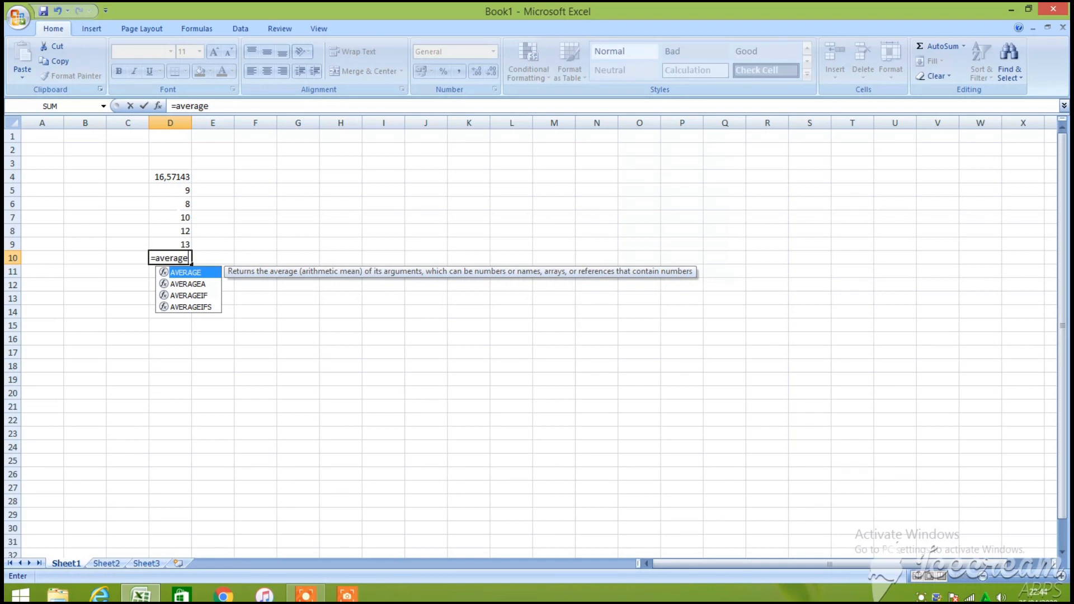
text(()
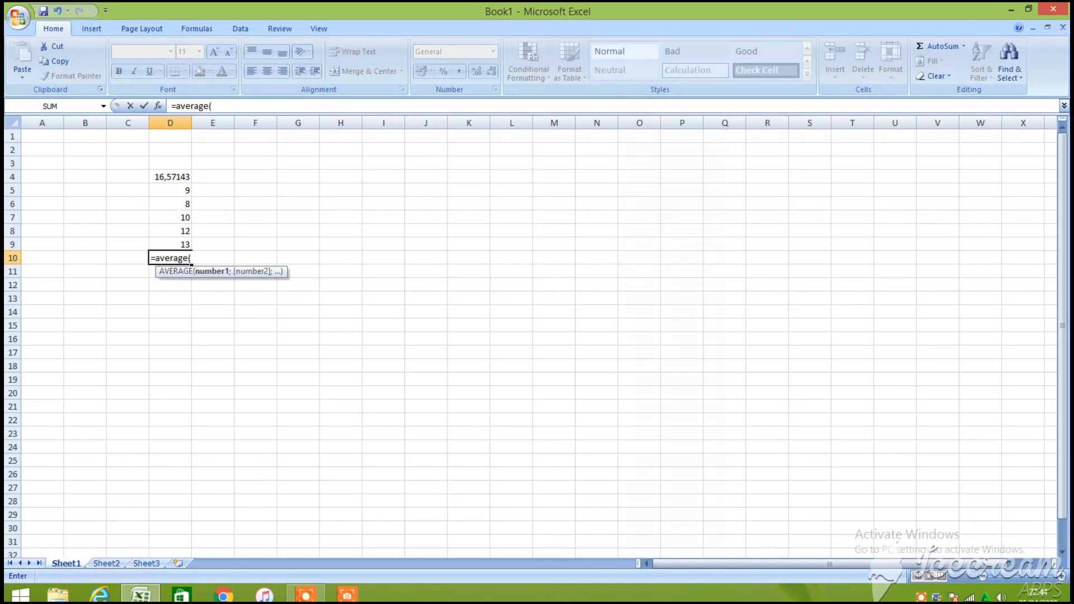
drag(168, 160, 188, 249)
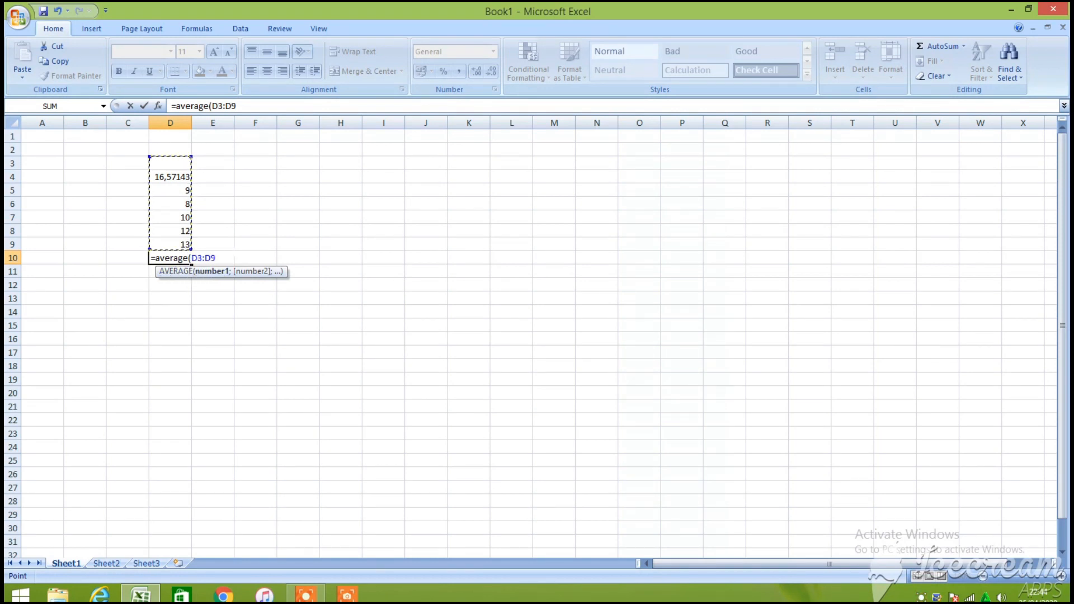
key(Return)
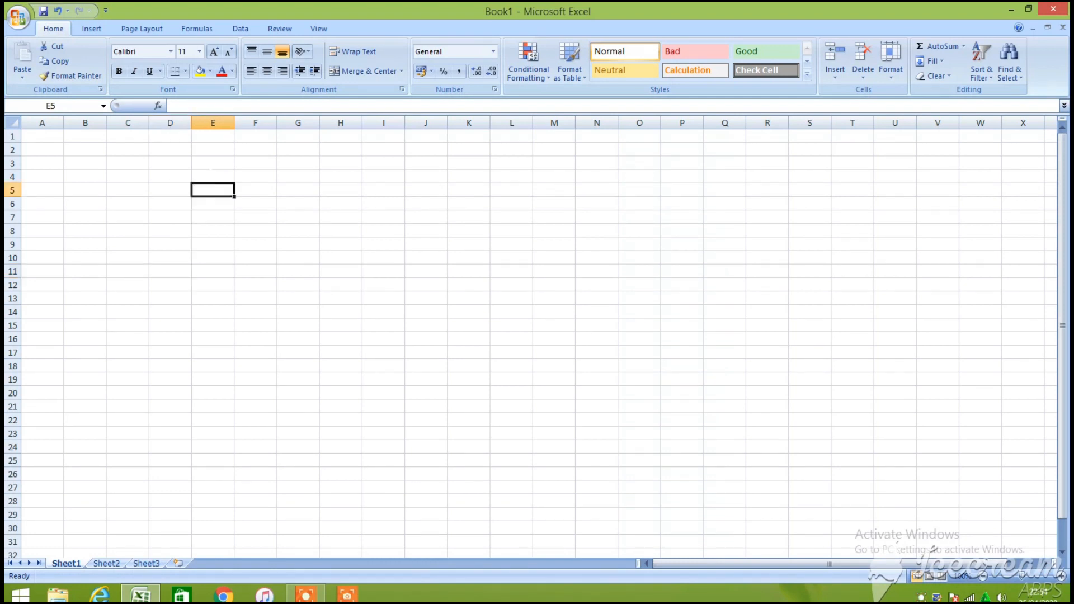
Try to enter the formula =if(c2=1"laki laki"perempuan") in cell E5
click(211, 171)
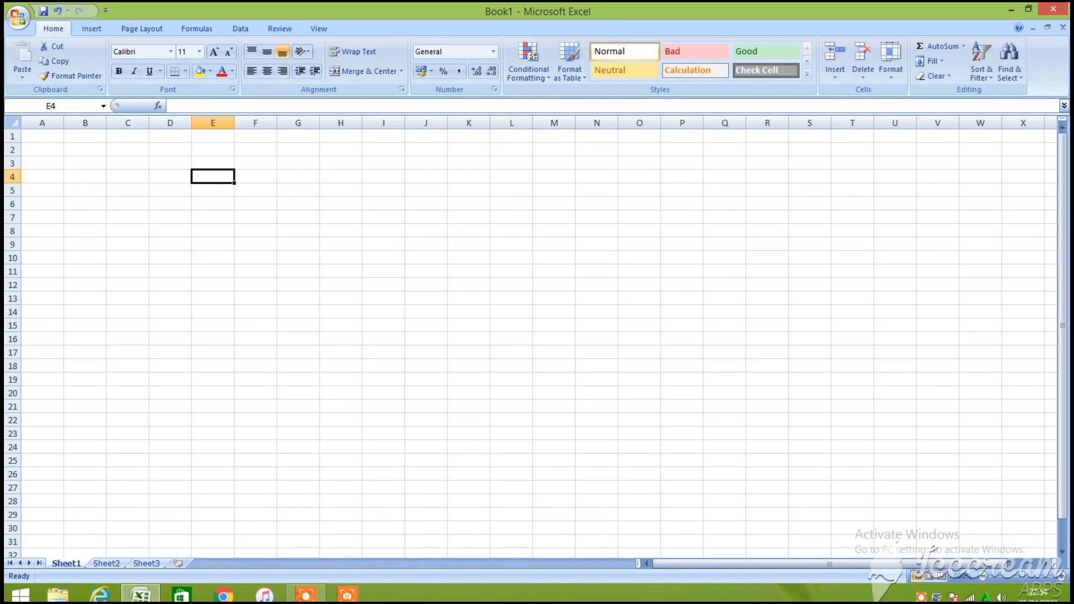
key(Down)
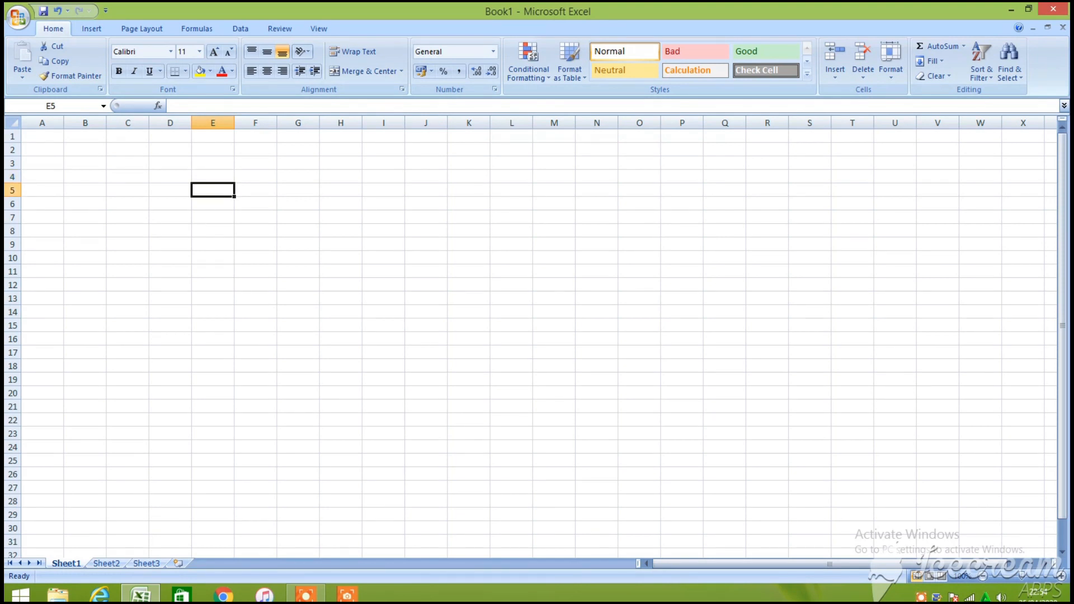
text(=i)
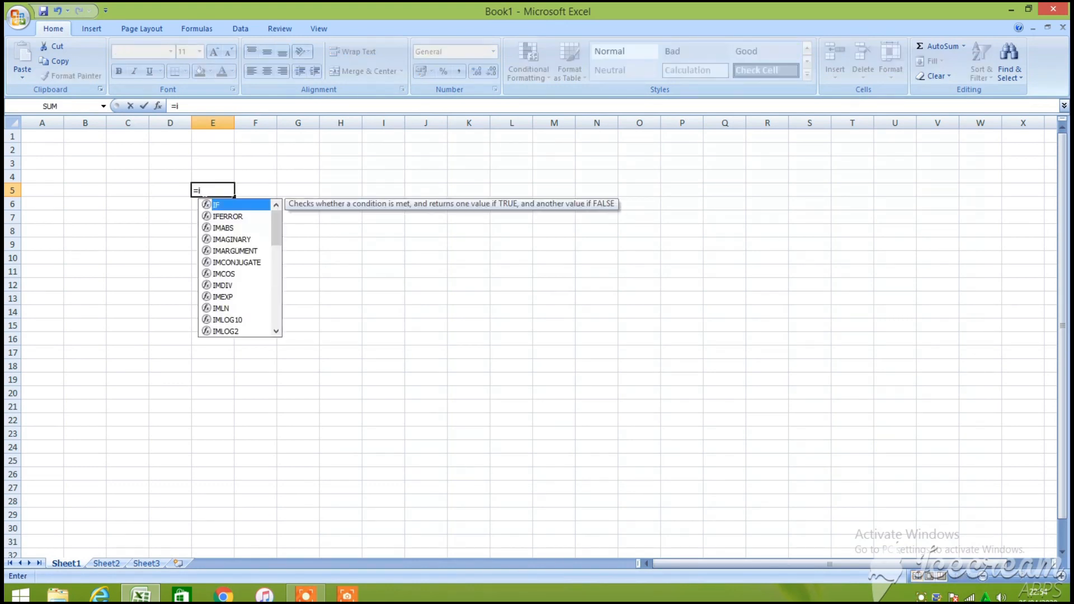
text(f)
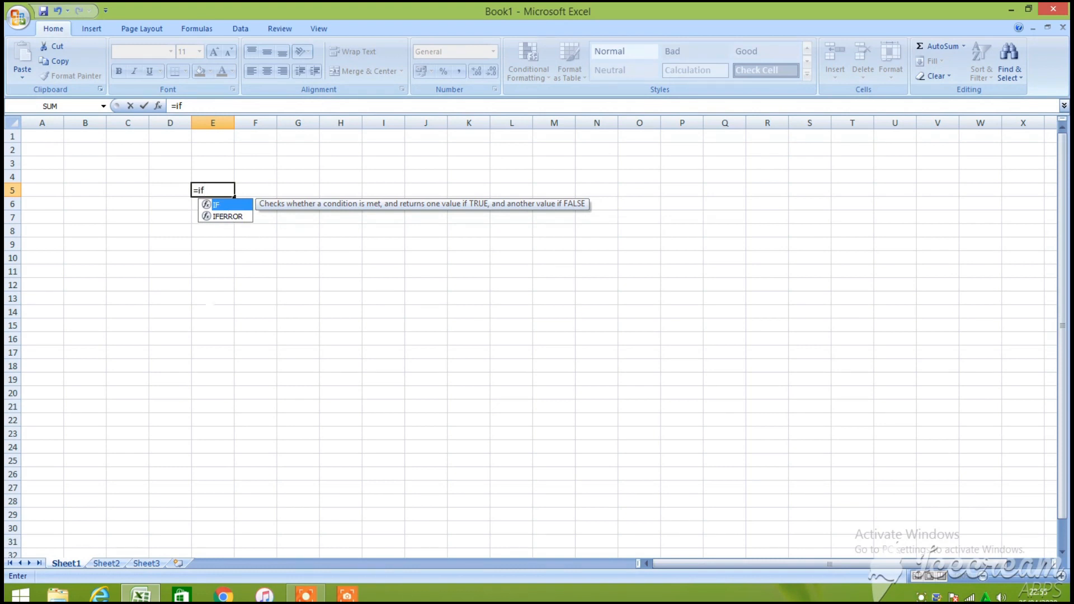
text(()
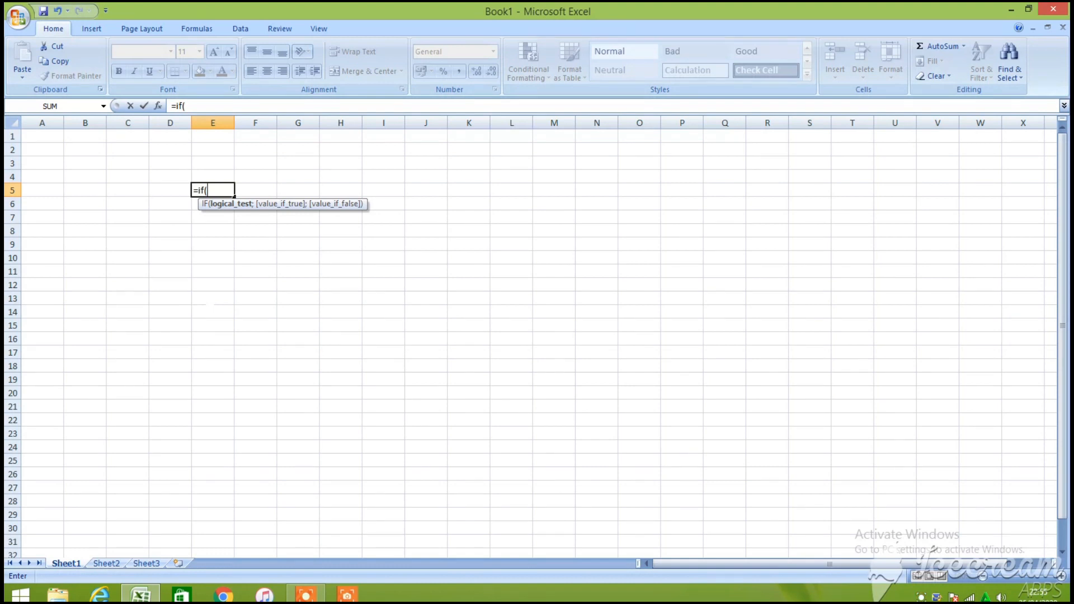
text(c2=1"laki l)
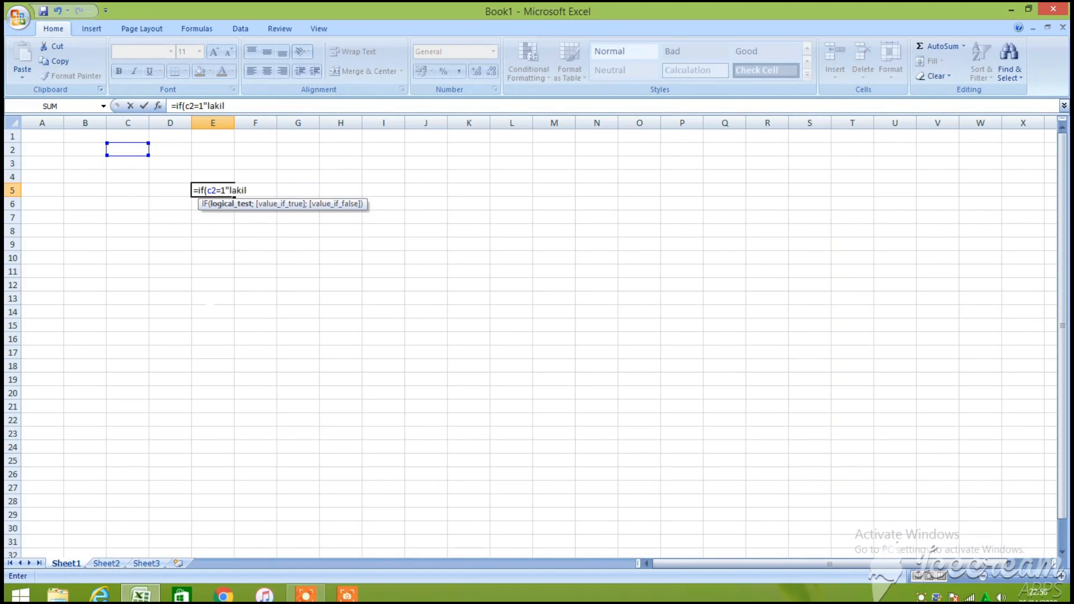
text(aki)
text(")
text(p)
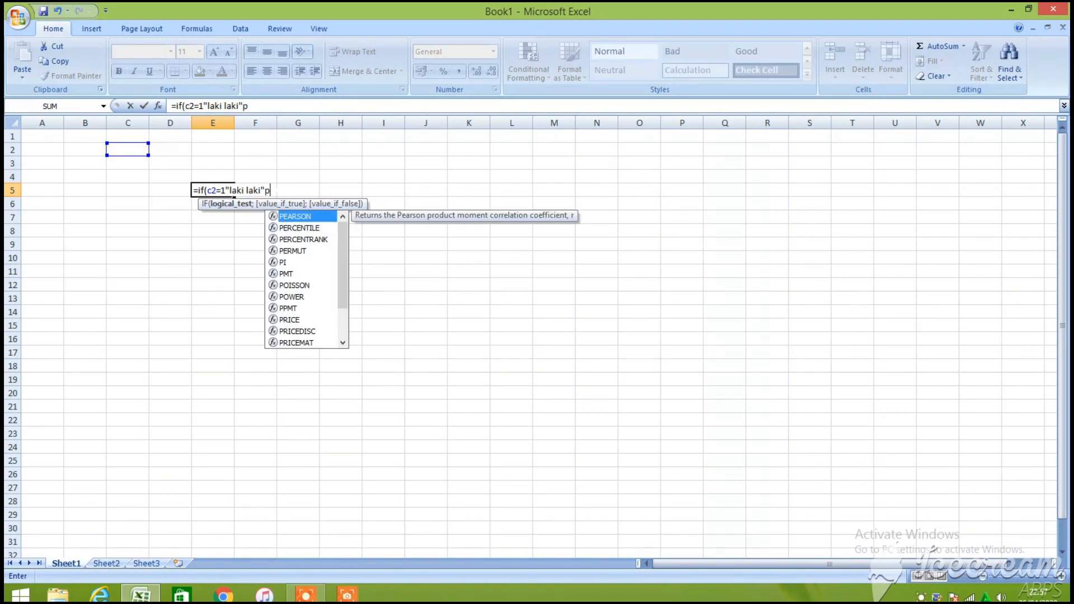
text(erempuan)
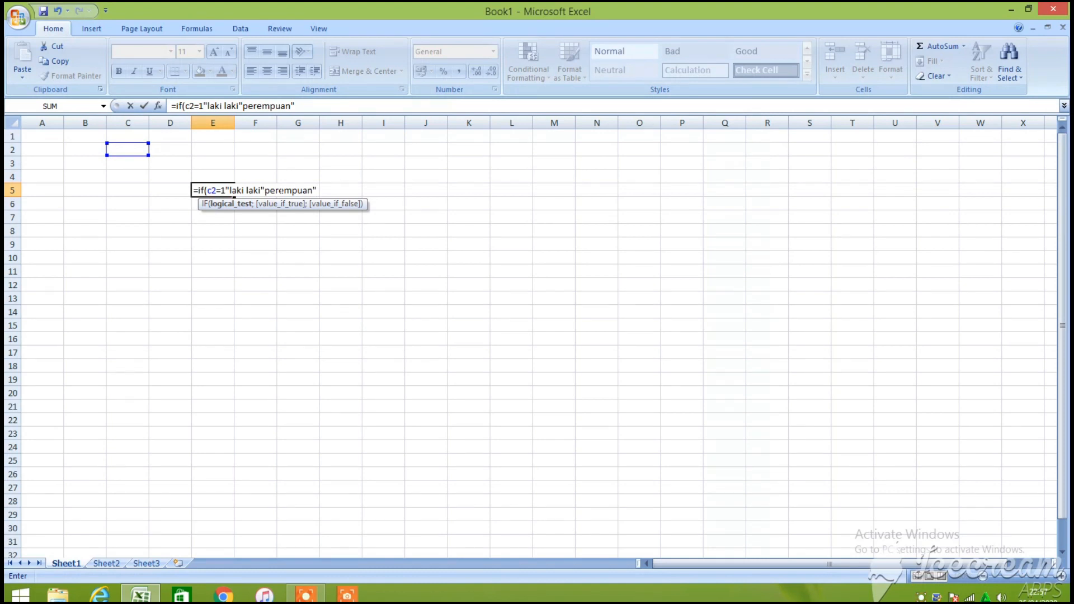
text())
key(Return)
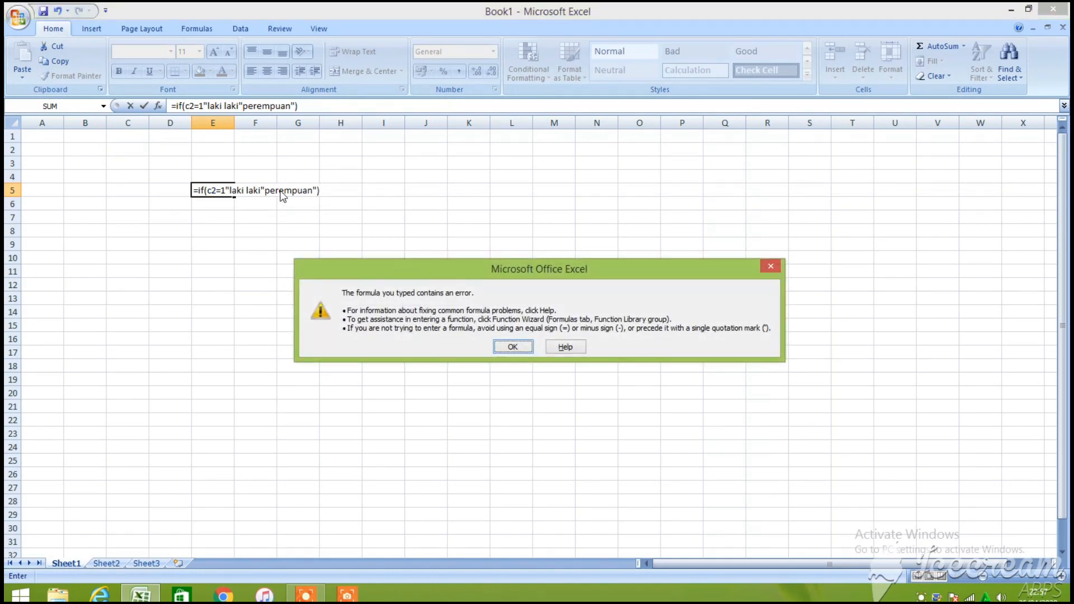
click(770, 267)
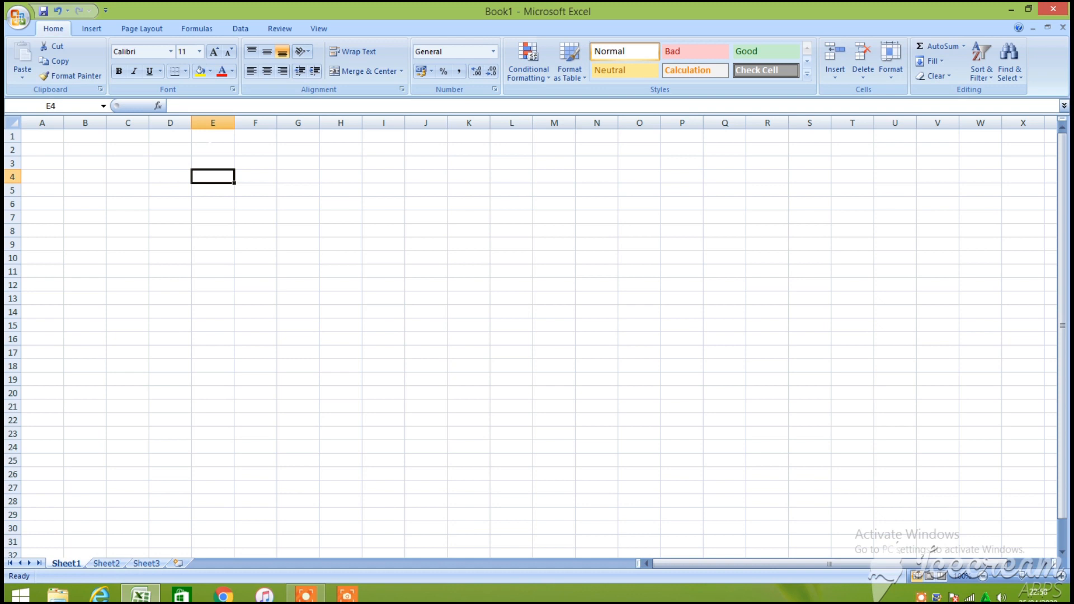
Enter the formula =IF(C2=1;"LAKI LAKI";"PEREMPUAN") in cell E4
text(=I)
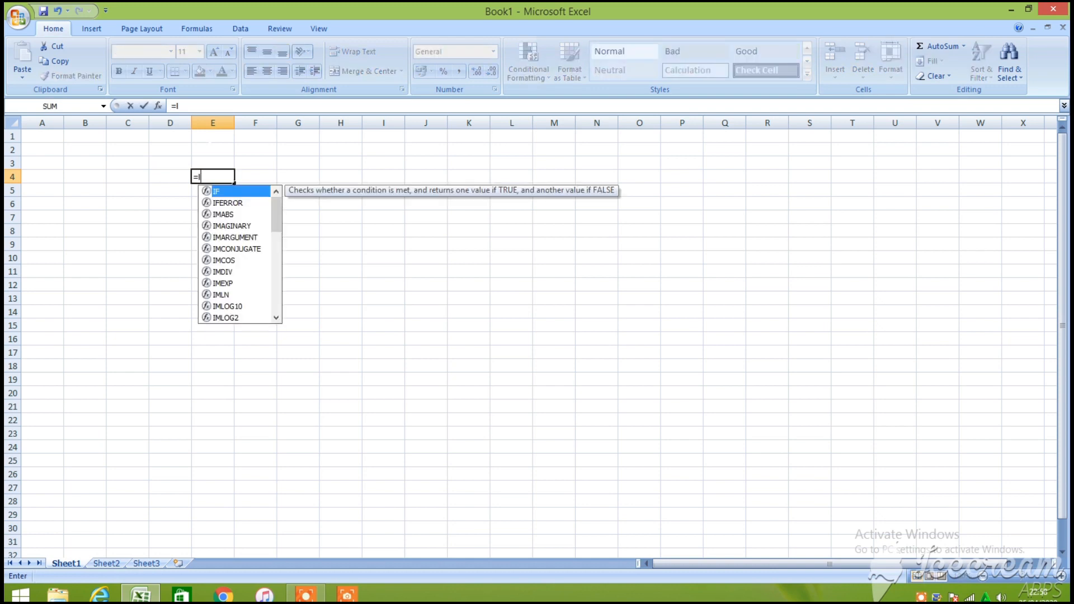
text(F)
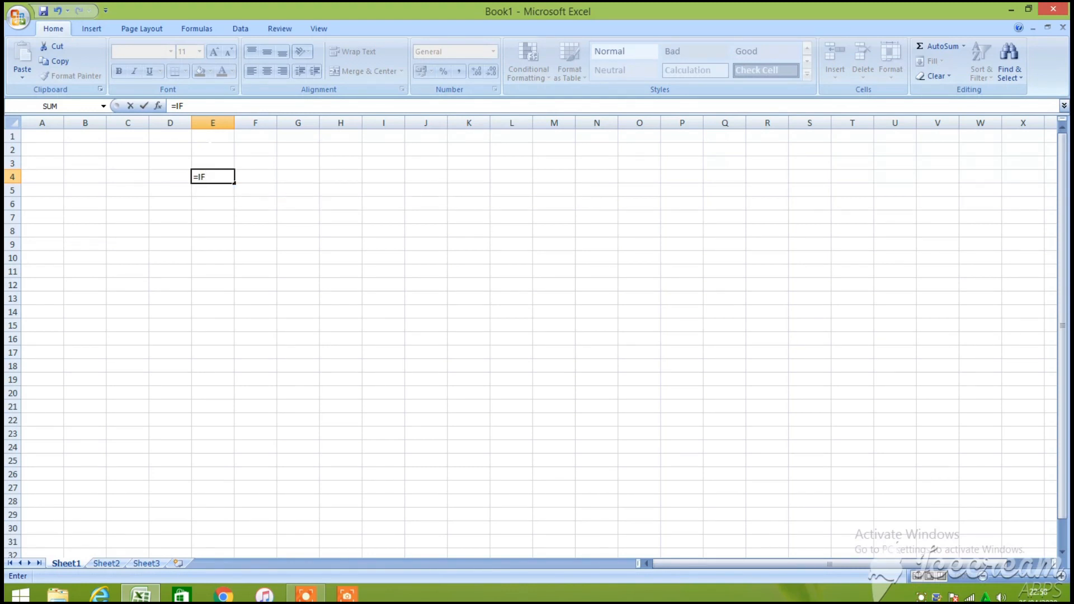
key(BackSpace)
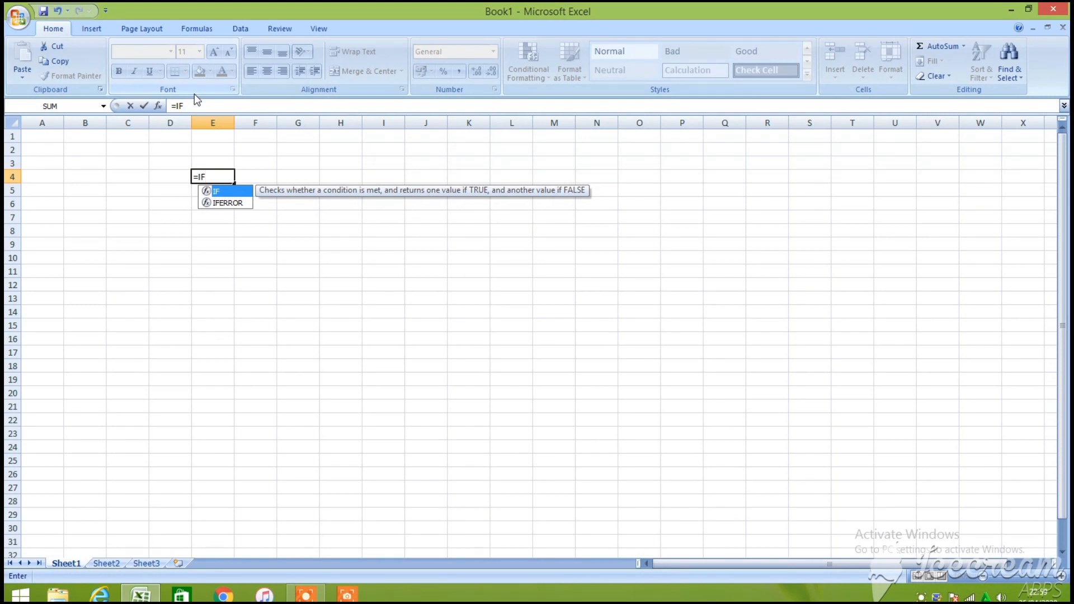
text(()
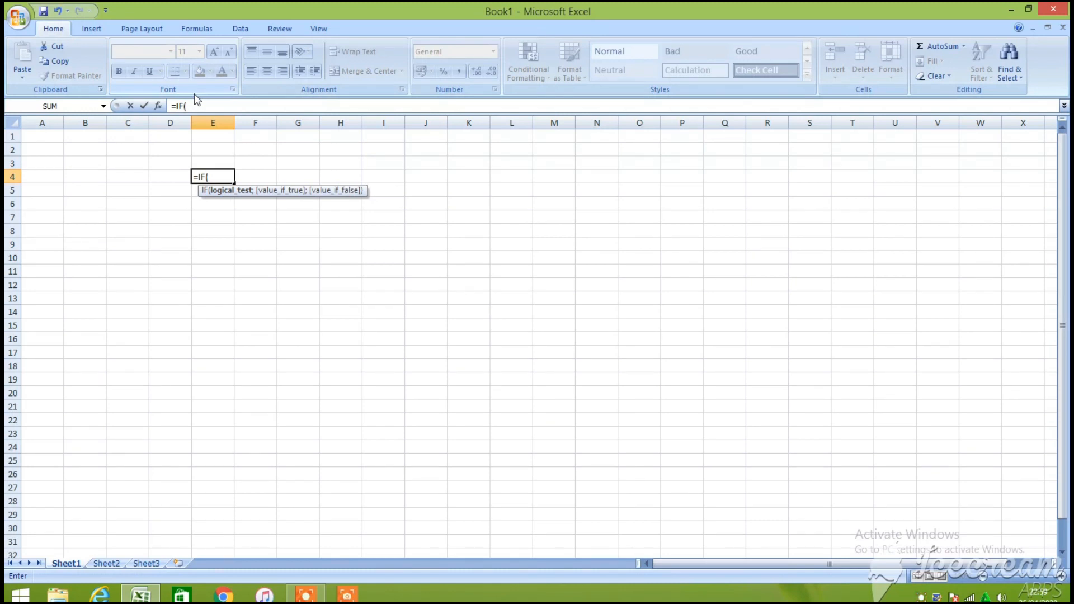
text(C2)
text(=1)
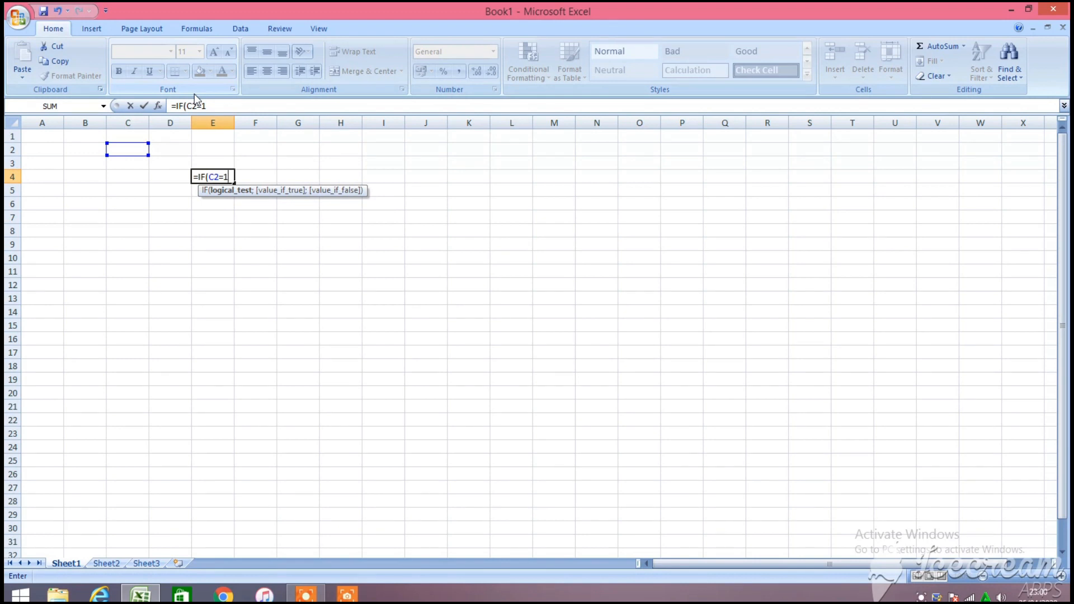
text("LAKI LAKI)
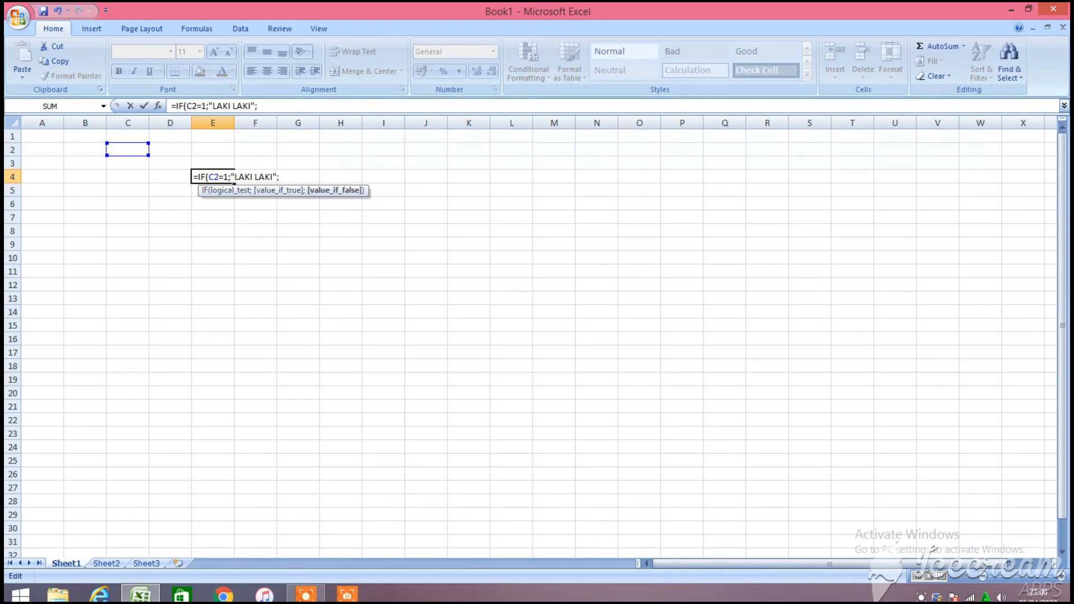
text("PEREMPUAN)
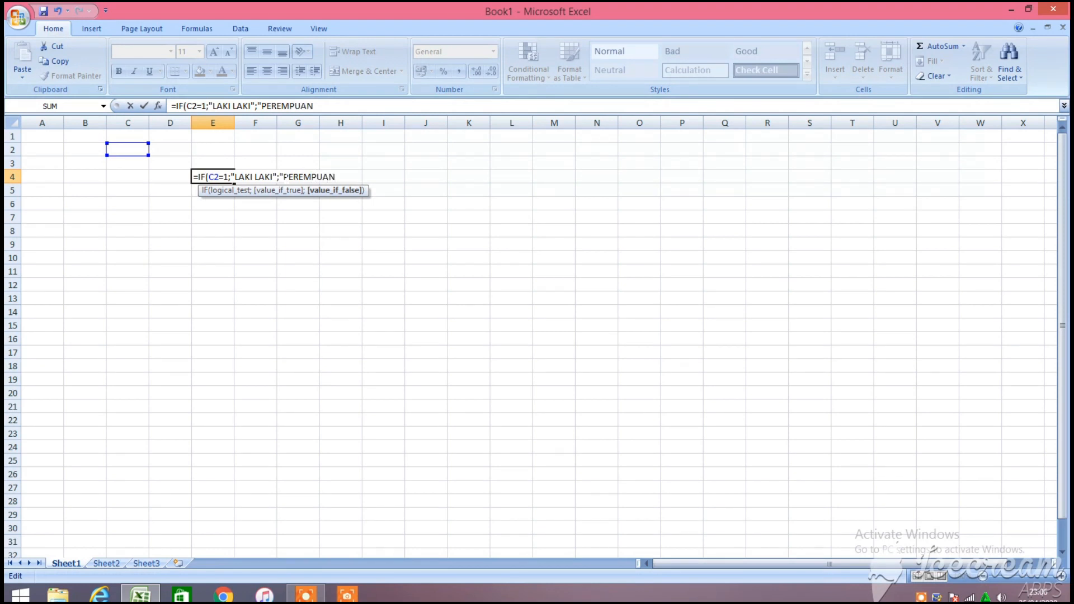
text("))
key(Return)
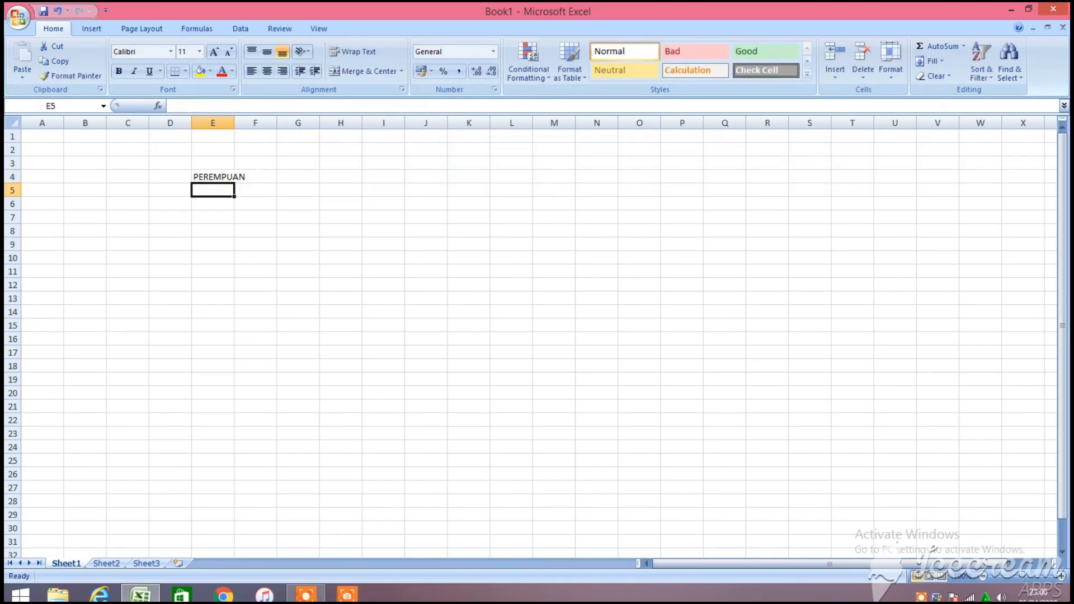
Enter 1 in cell E3 and check it against the IF formula in cell E4
click(213, 164)
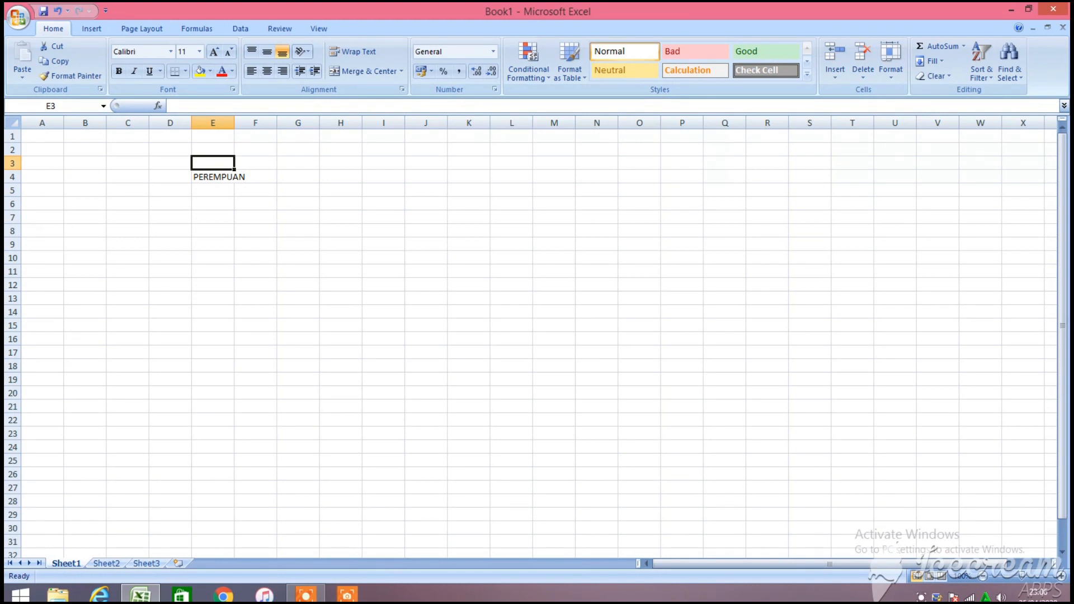
text(1)
key(Return)
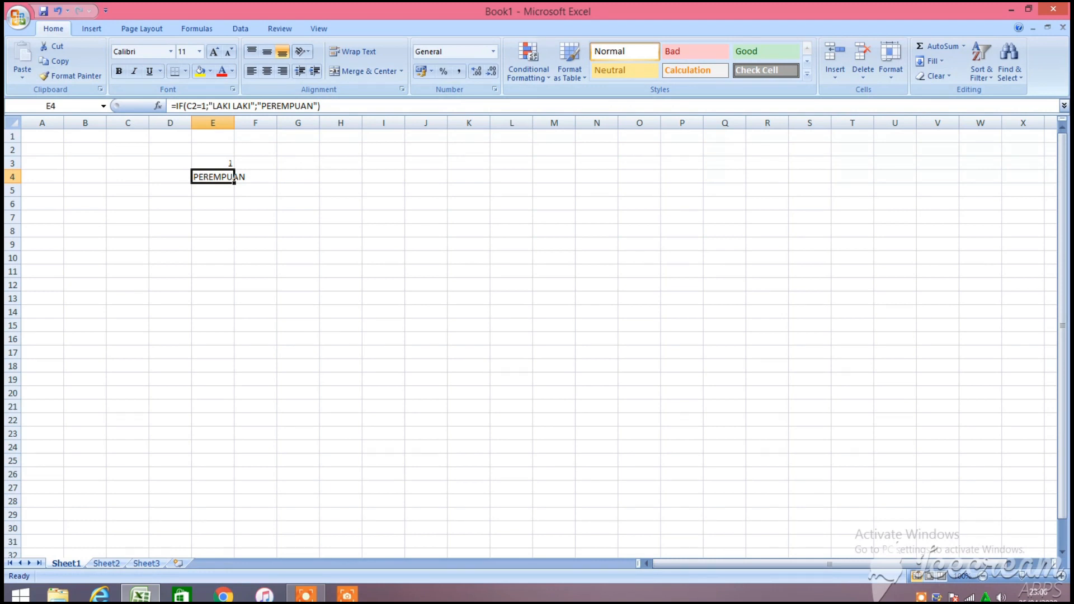
key(Up)
key(Down)
click(221, 159)
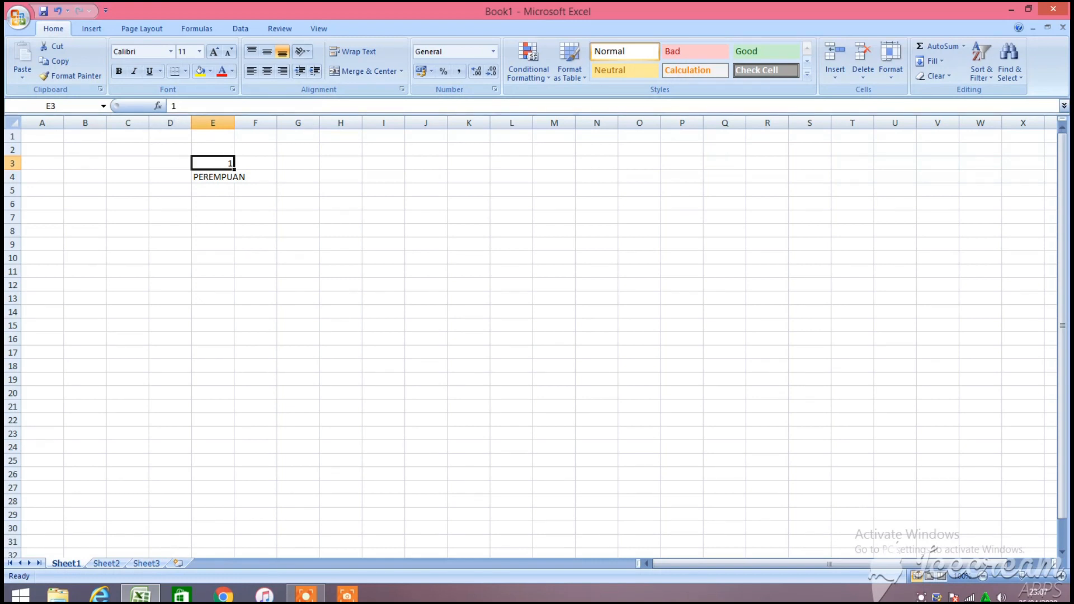
click(174, 106)
click(213, 176)
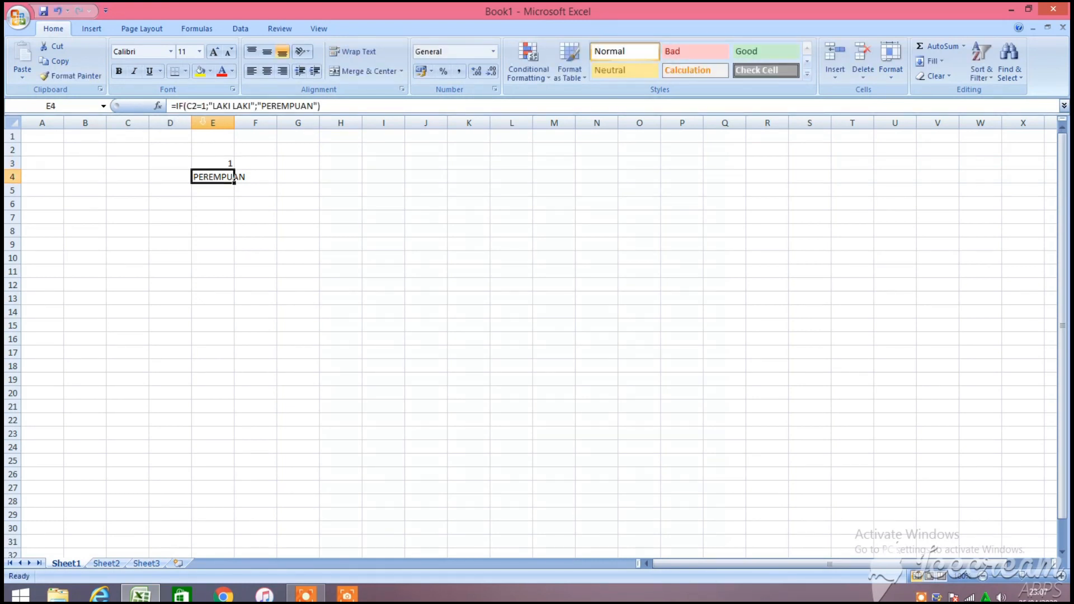
Change the condition of the IF formula in cell E4 to C2=2
click(205, 106)
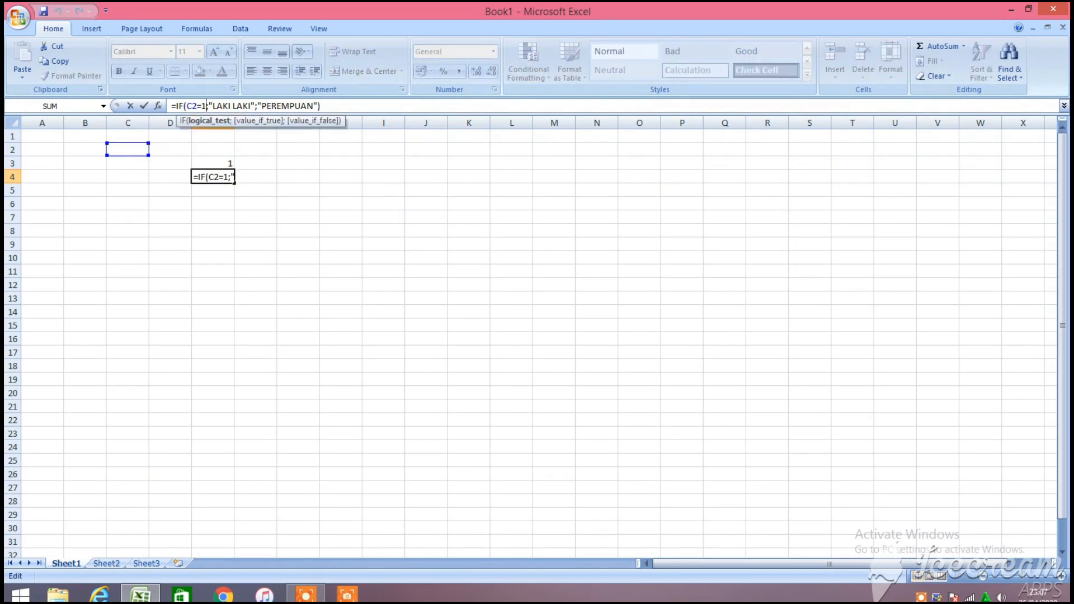
key(BackSpace)
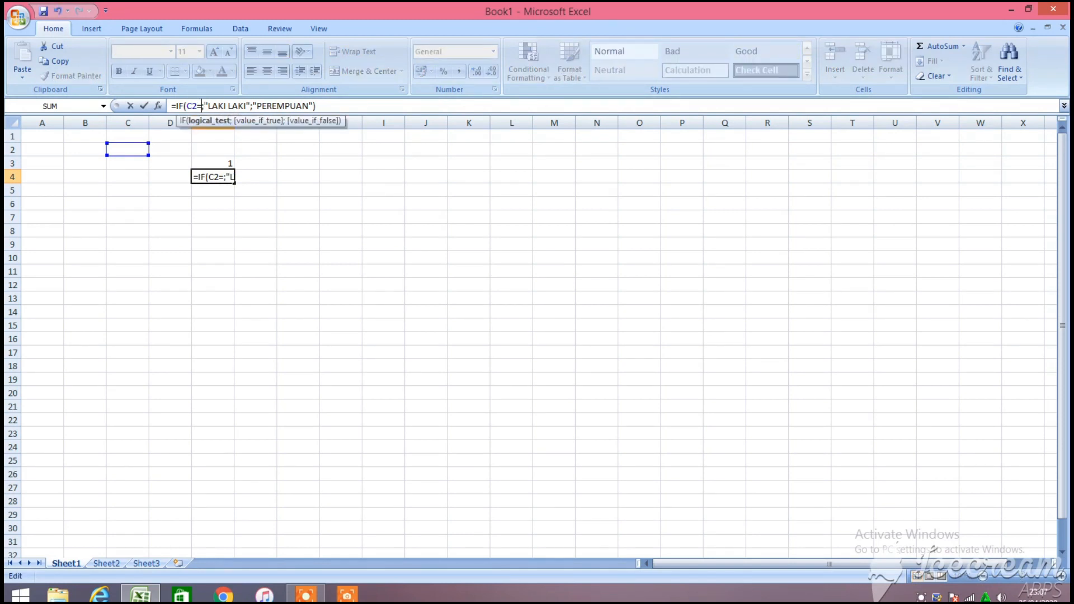
text(2)
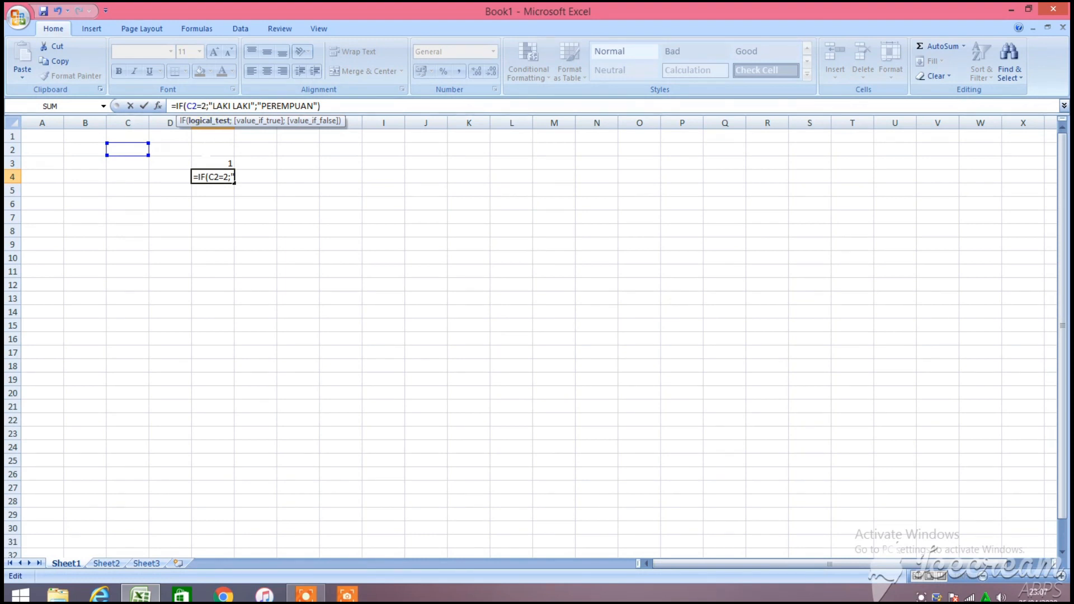
key(Return)
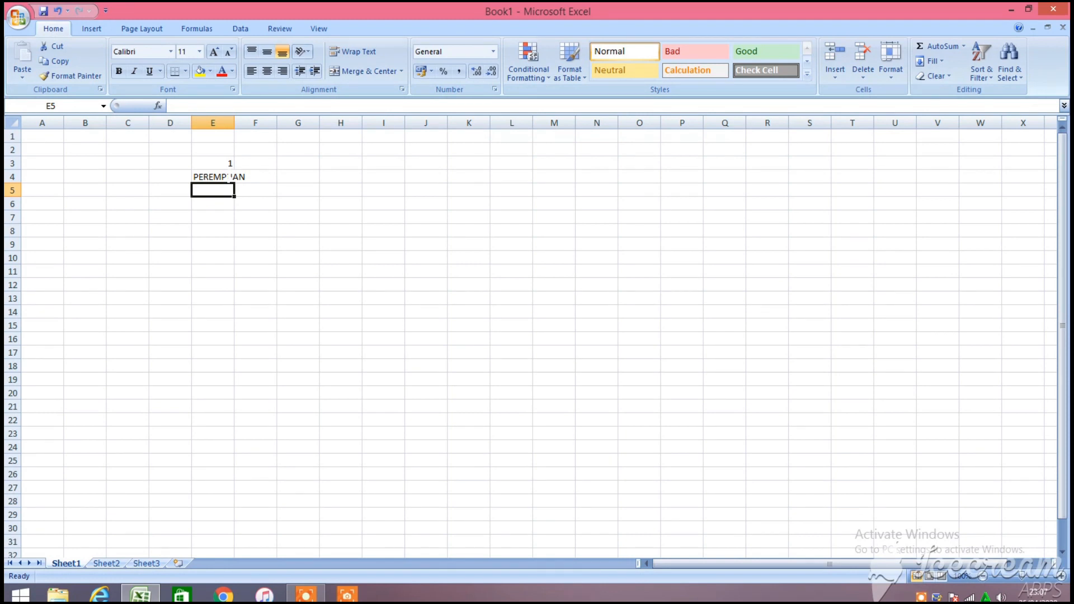
Set the value in cell E3 to 2
click(218, 163)
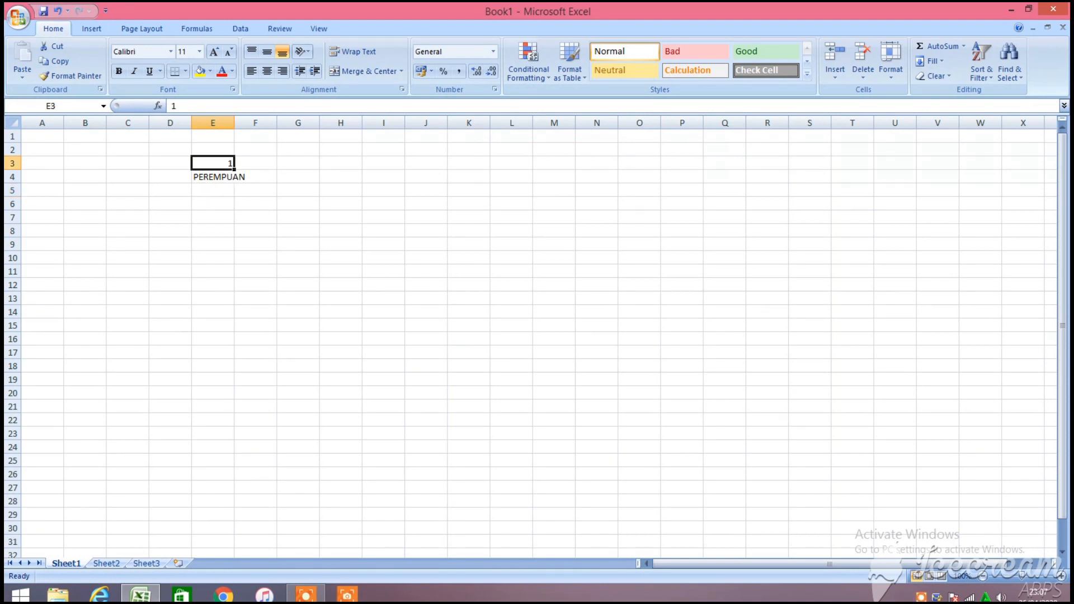
text(2)
key(Return)
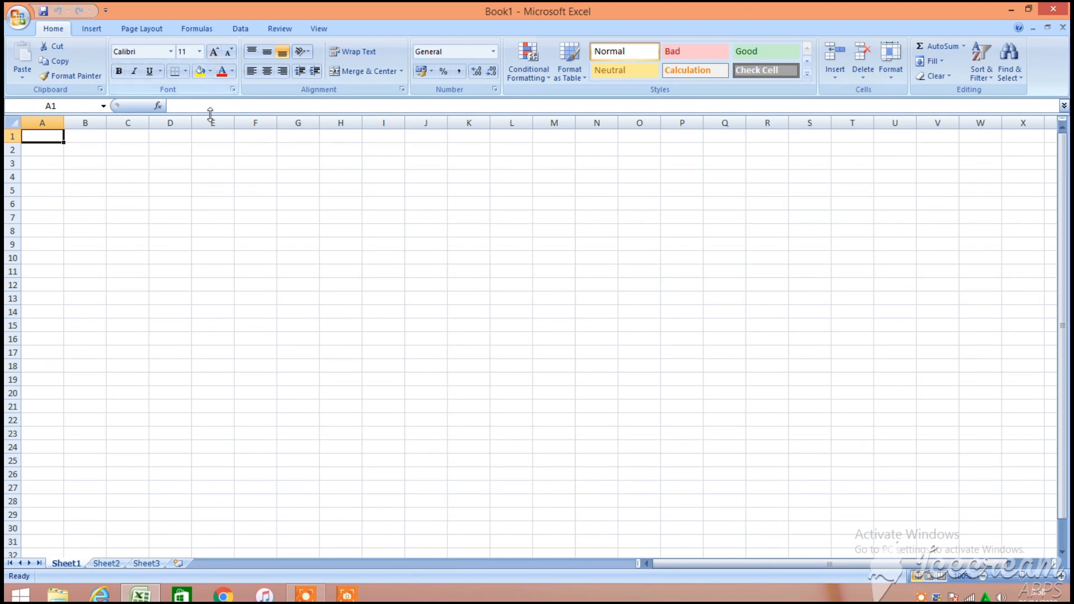
Enter the formula =count(2;3;4;5;6;7;8) in cell E3 of the empty sheet
click(216, 161)
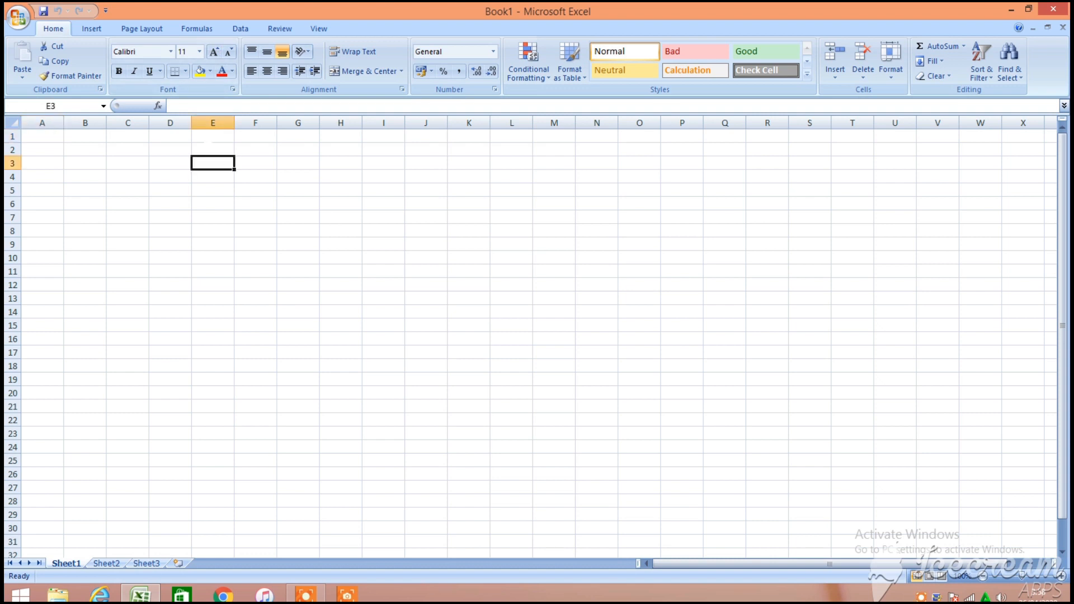
text(=co)
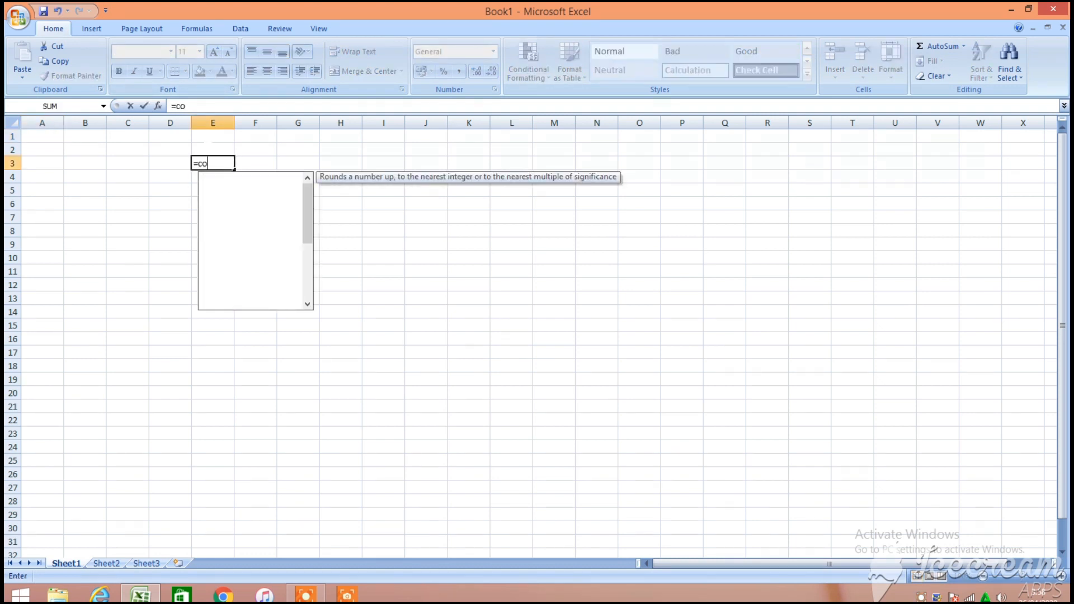
text(unty)
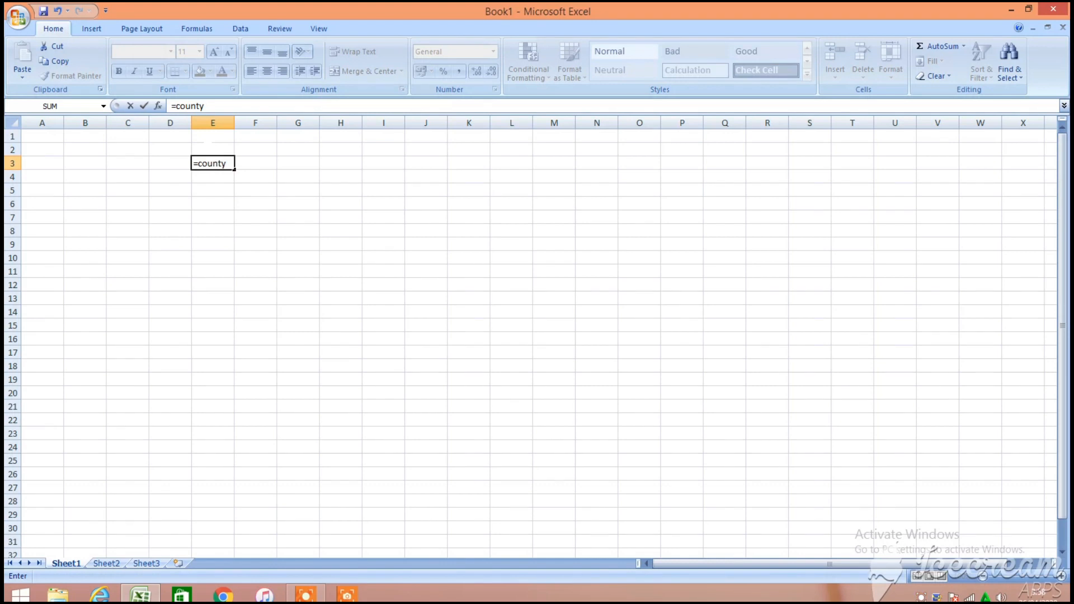
key(BackSpace)
text(t)
key(BackSpace)
text(()
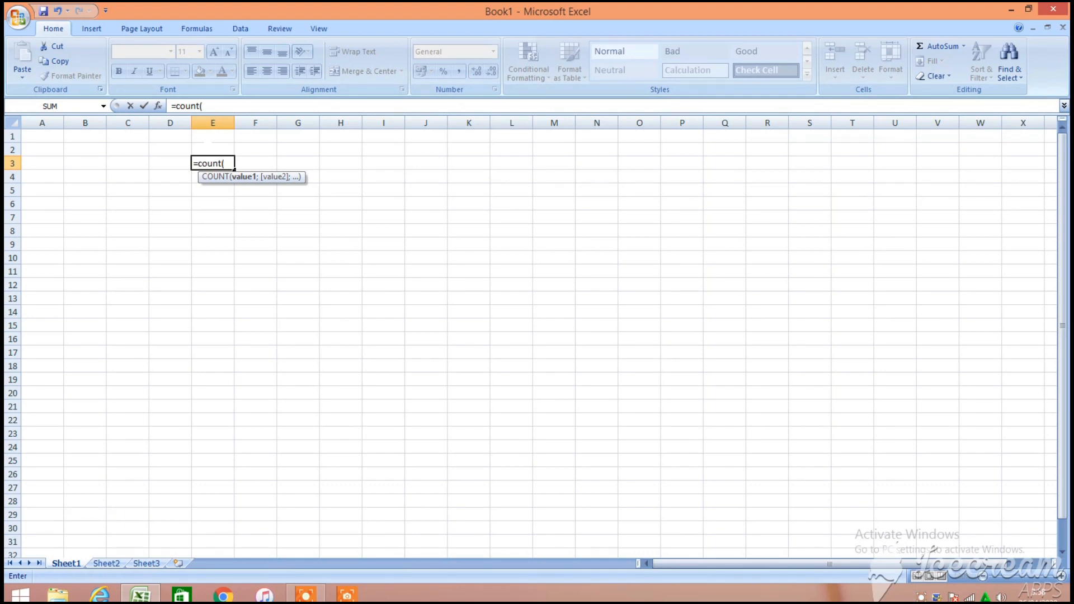
text(2;3;4;)
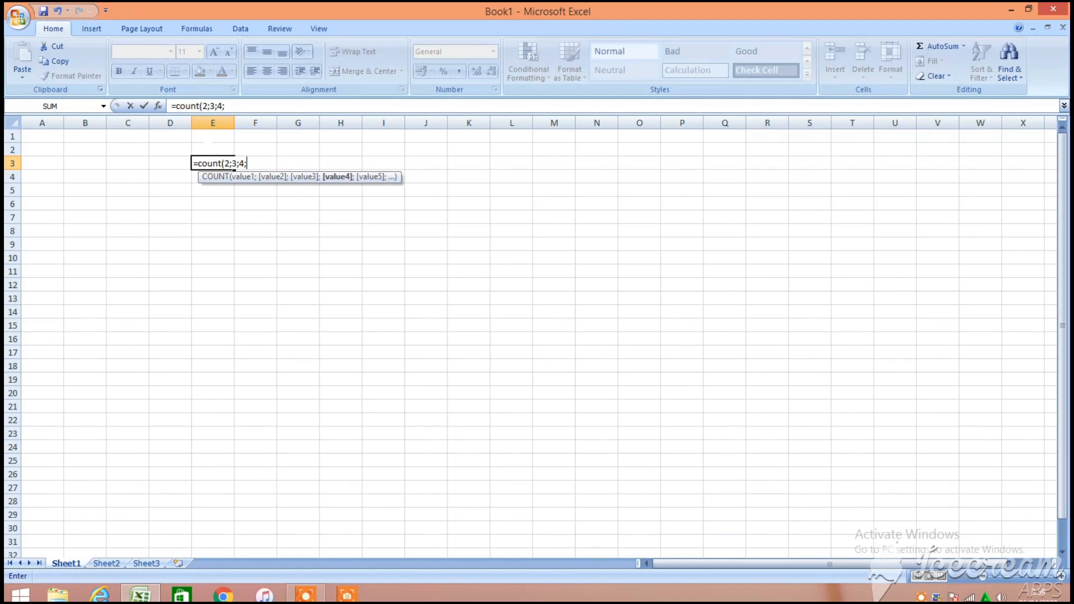
text(5;6)
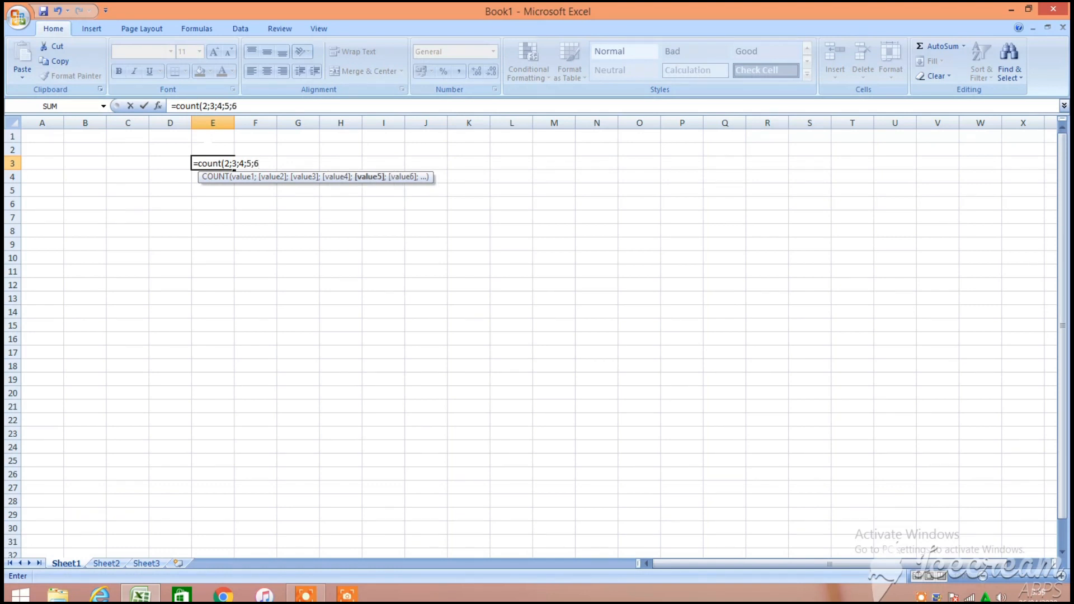
text(;7;)
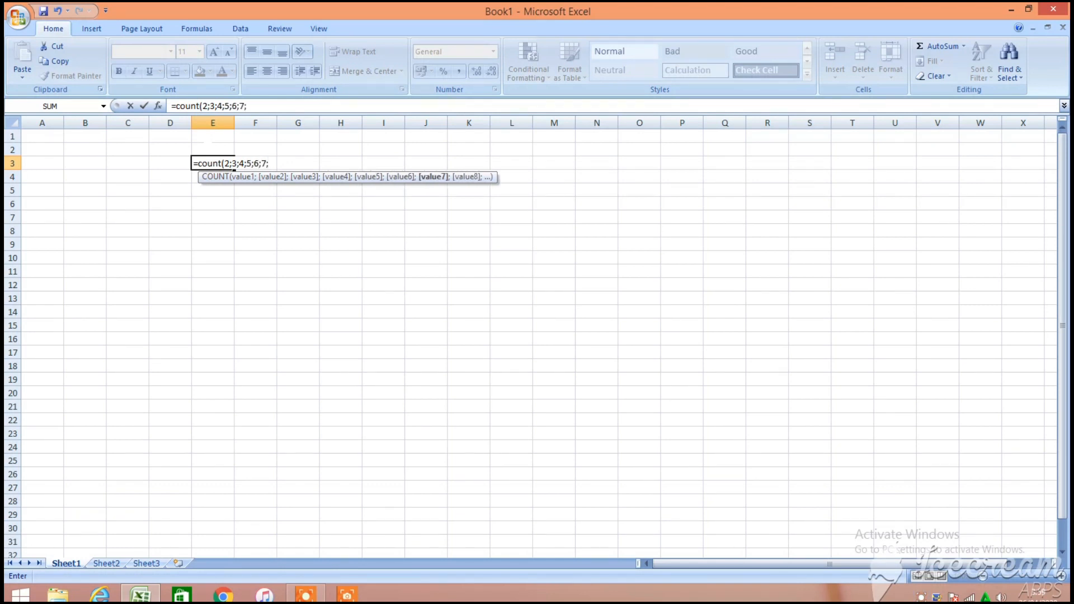
text(8)
text())
key(Return)
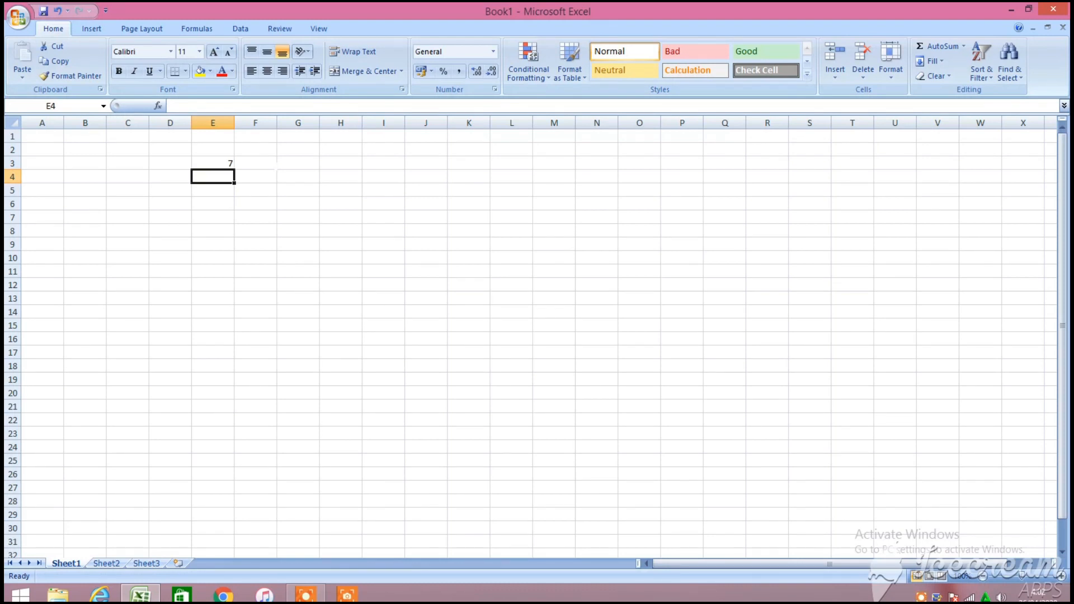
Fill cells E4 to E7 with the letters t, y, u and k, one per cell
text(t)
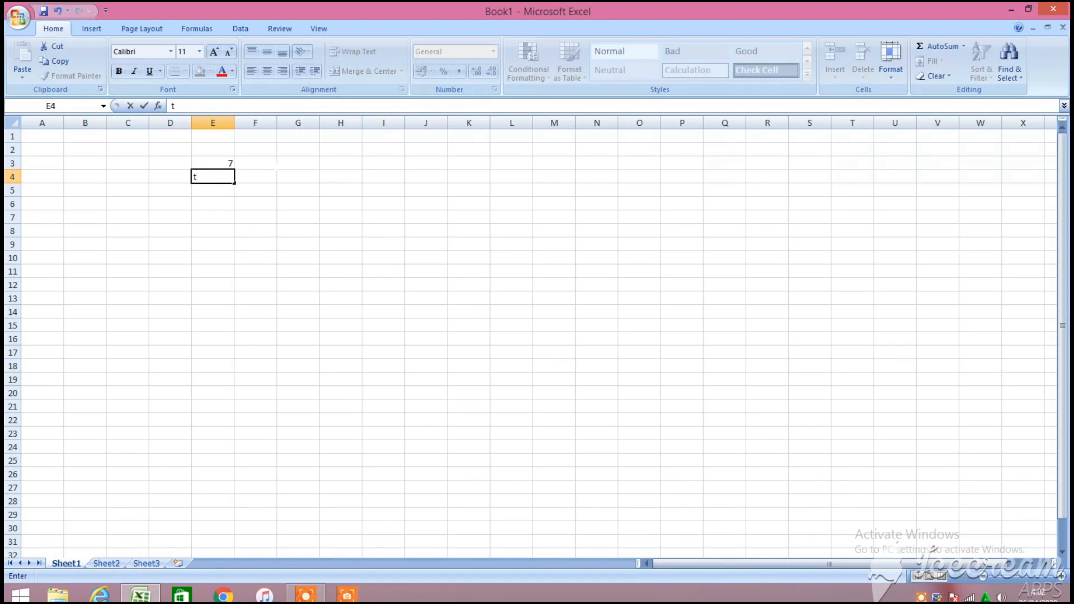
key(Return)
text(y)
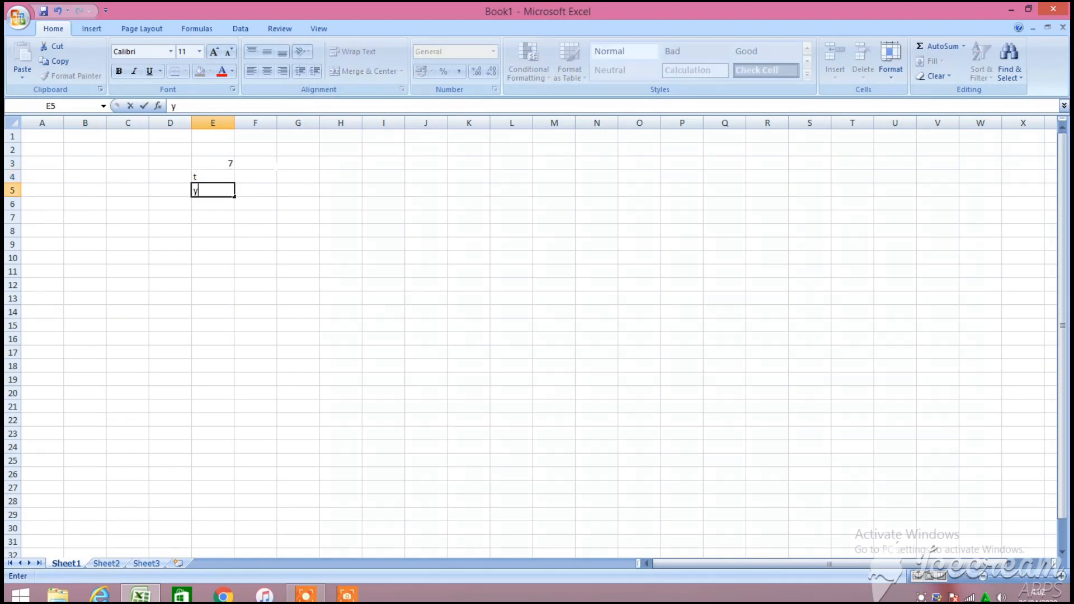
key(Return)
text(u)
key(Return)
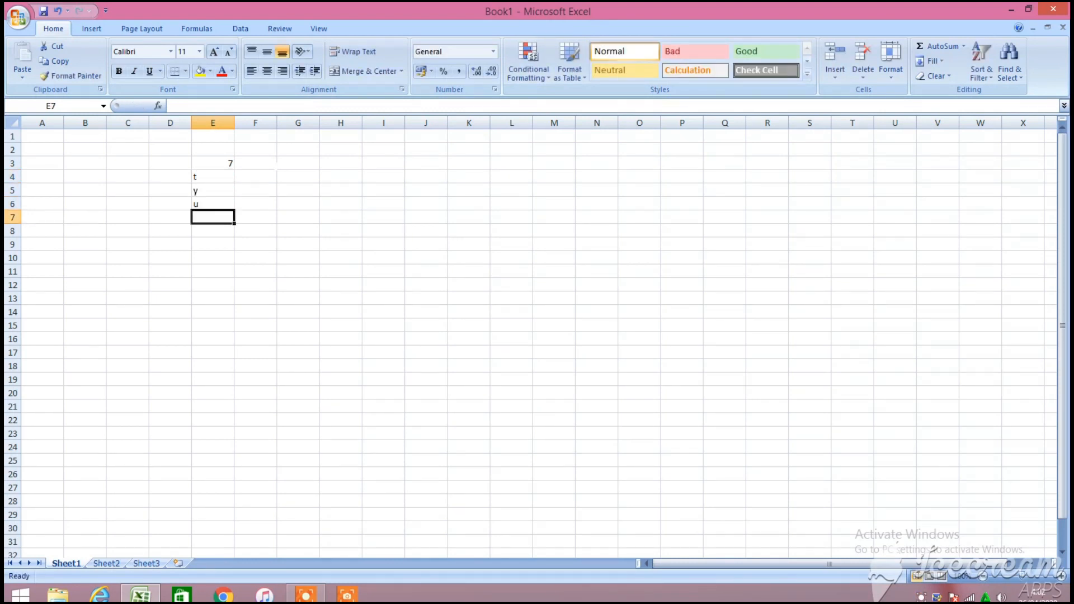
text(k)
key(Return)
text(l)
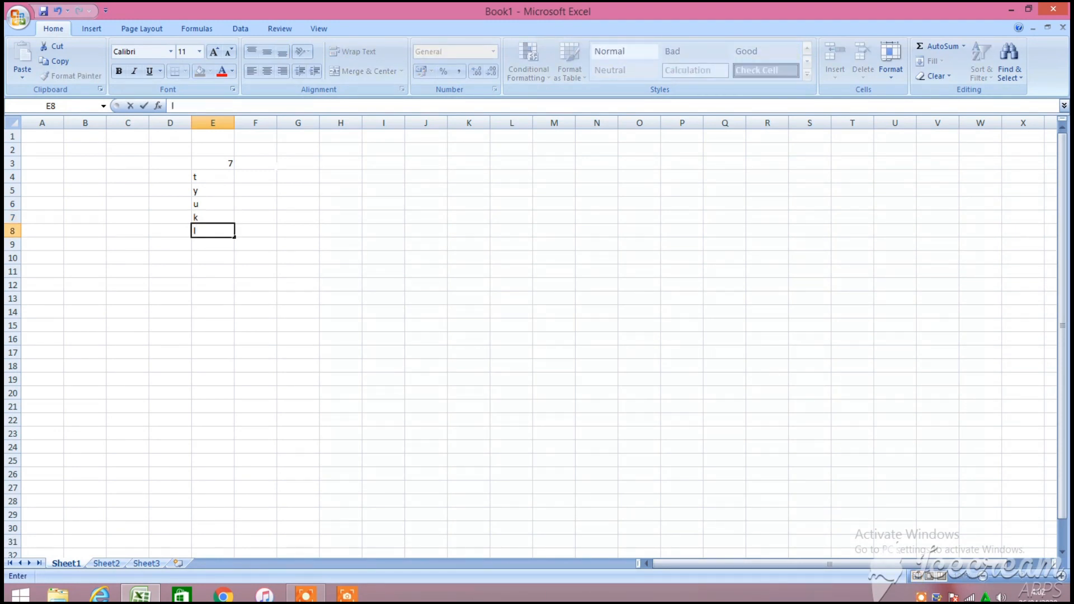
text(=count)
key(BackSpace)
key(BackSpace)
key(BackSpace)
key(BackSpace)
key(BackSpace)
key(BackSpace)
key(BackSpace)
Enter the formula =count(E3:E7) in cell E8 to count the numeric cells in that range
text(=c)
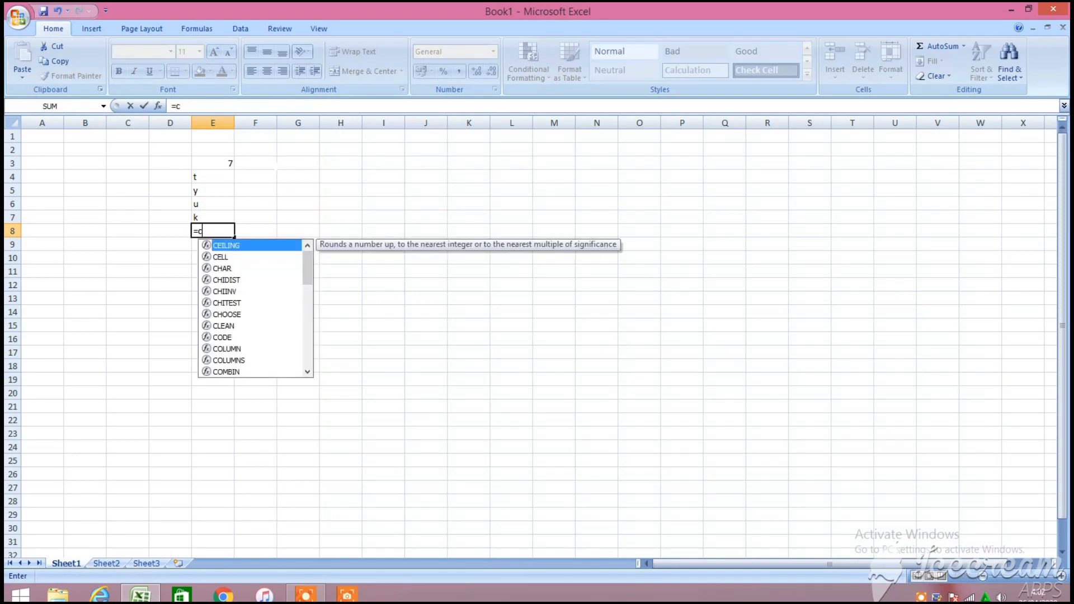
text(ount)
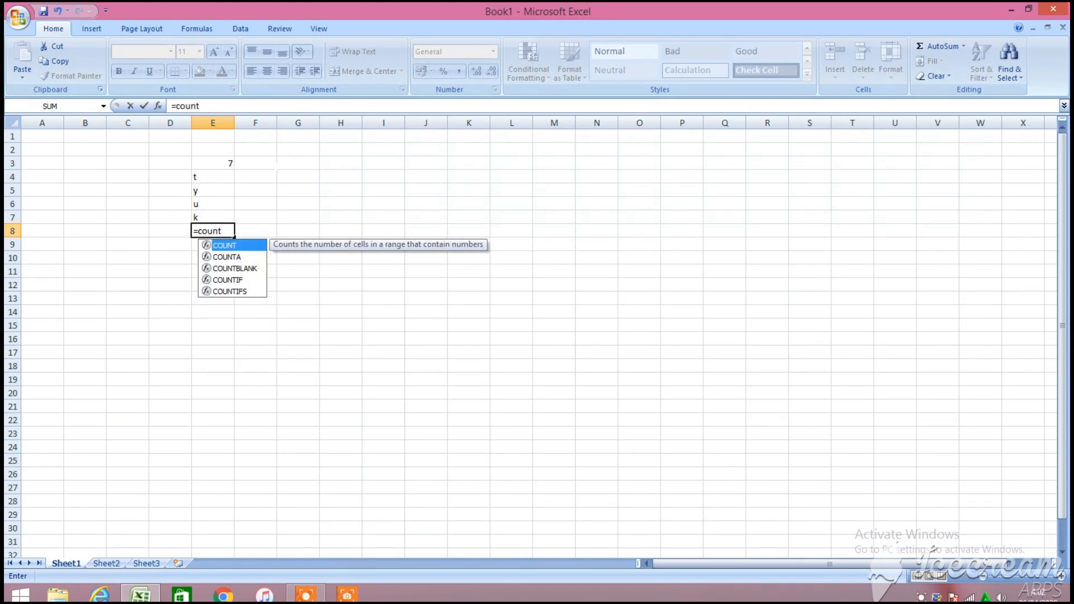
text(()
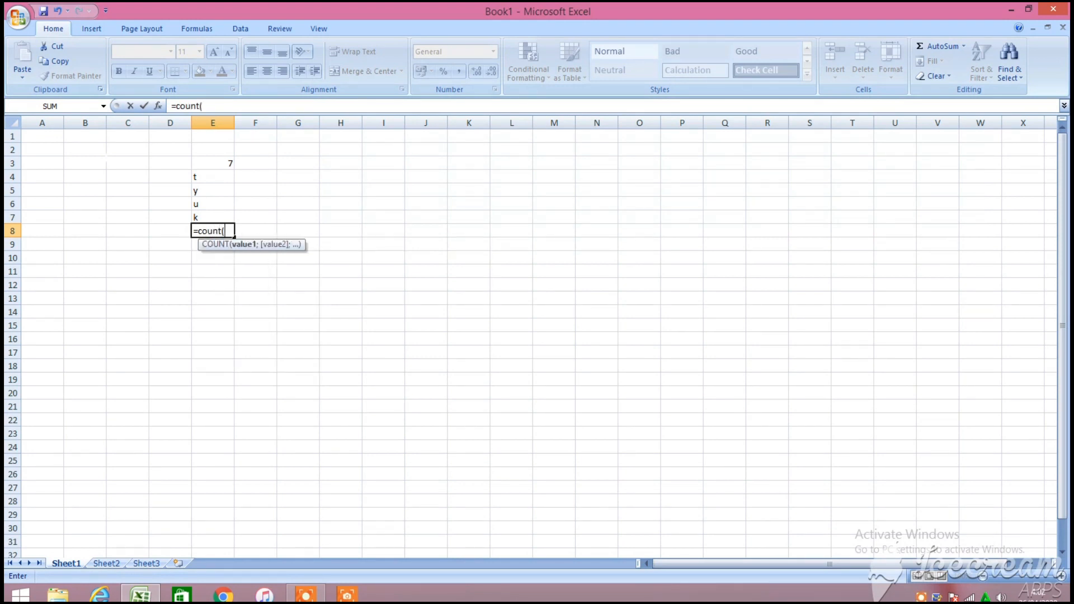
drag(220, 162, 222, 217)
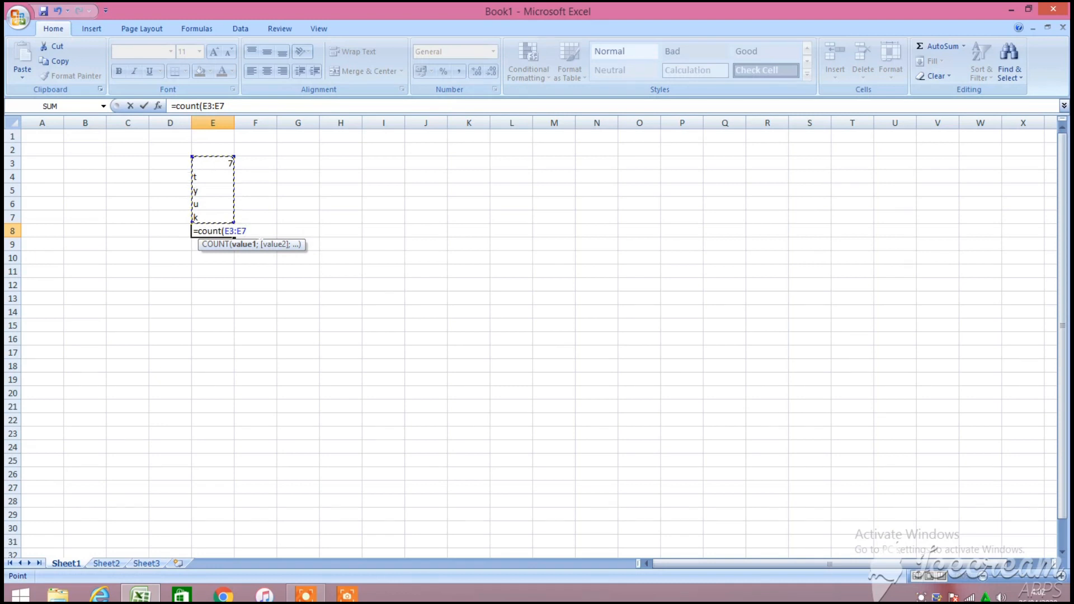
text())
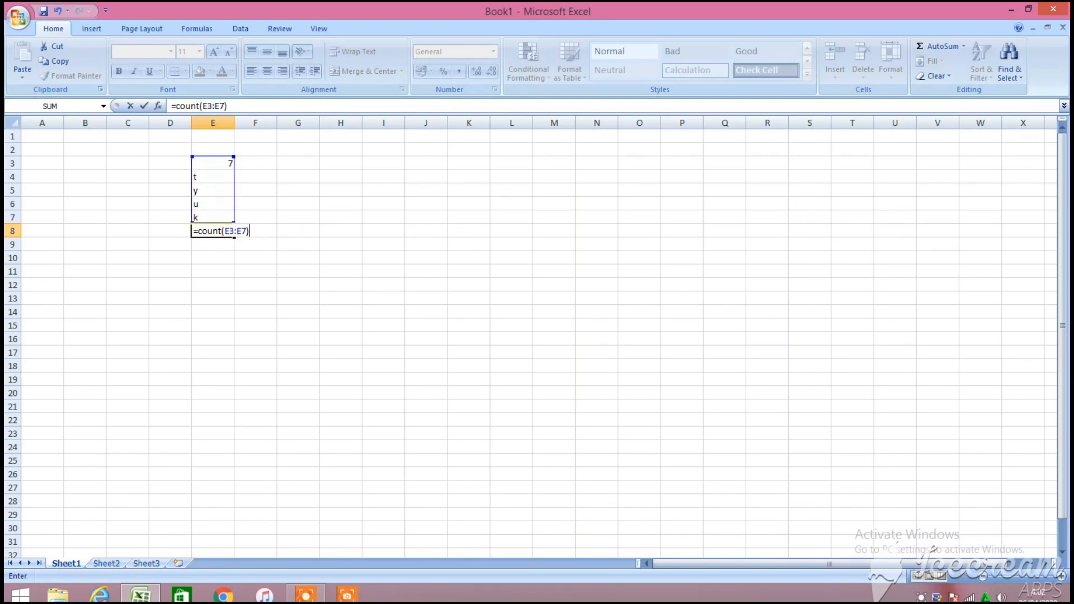
key(Return)
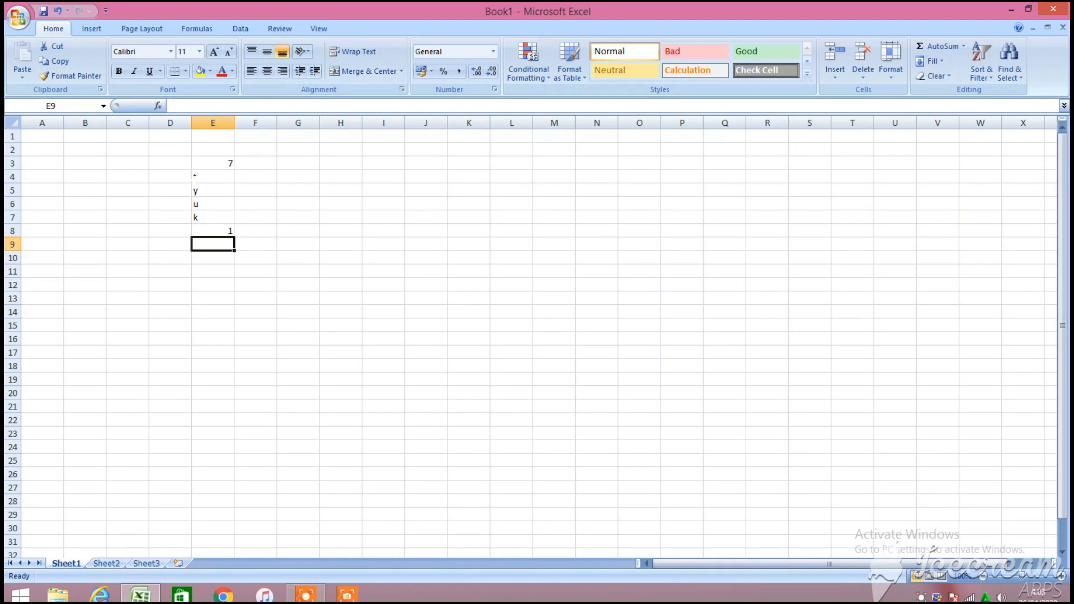
Replace the letter in cell E4 with the number 5
click(214, 179)
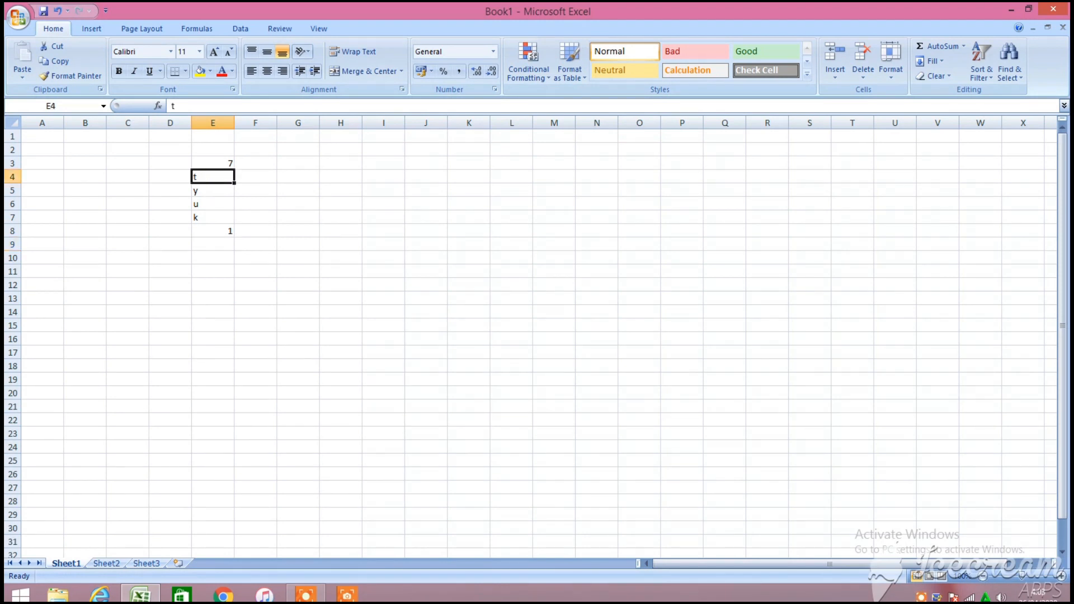
key(BackSpace)
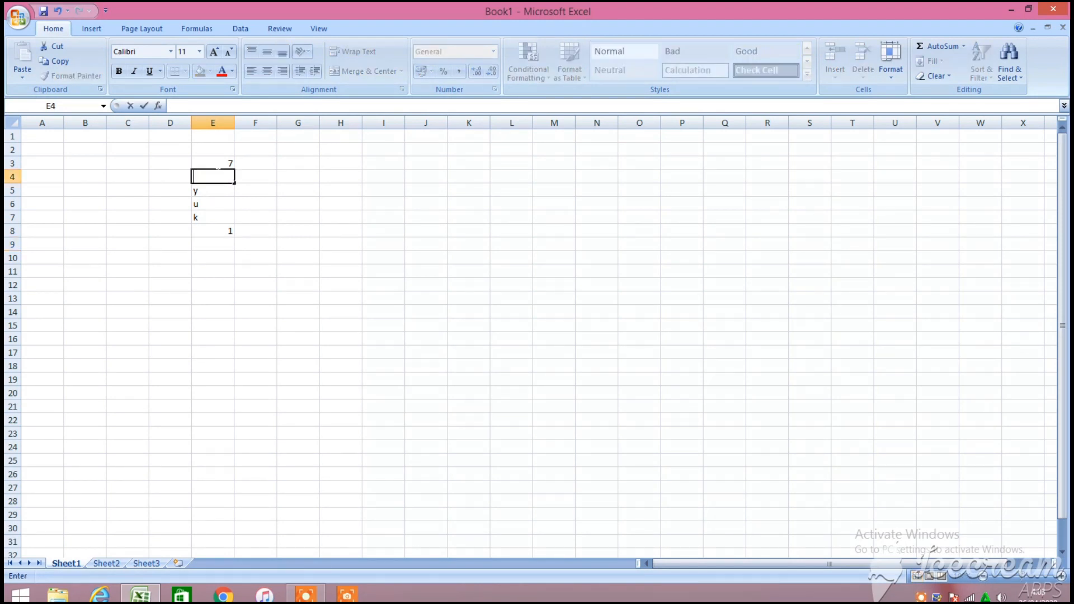
text(5)
key(Return)
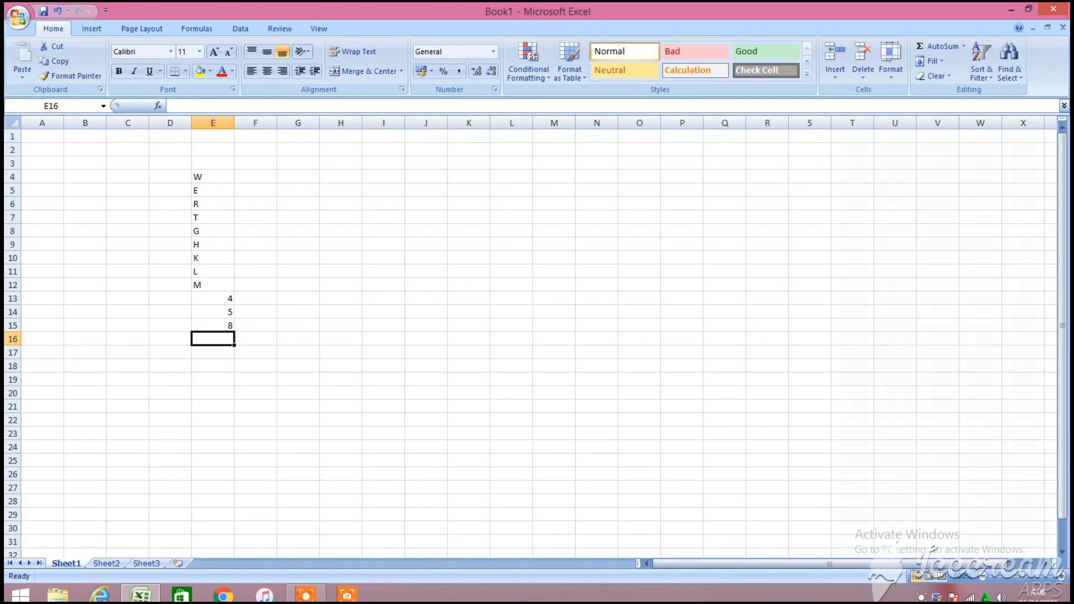
Enter the formula =COUNTA(E4:E15) in cell G5 to count the non-empty cells in that range
click(298, 189)
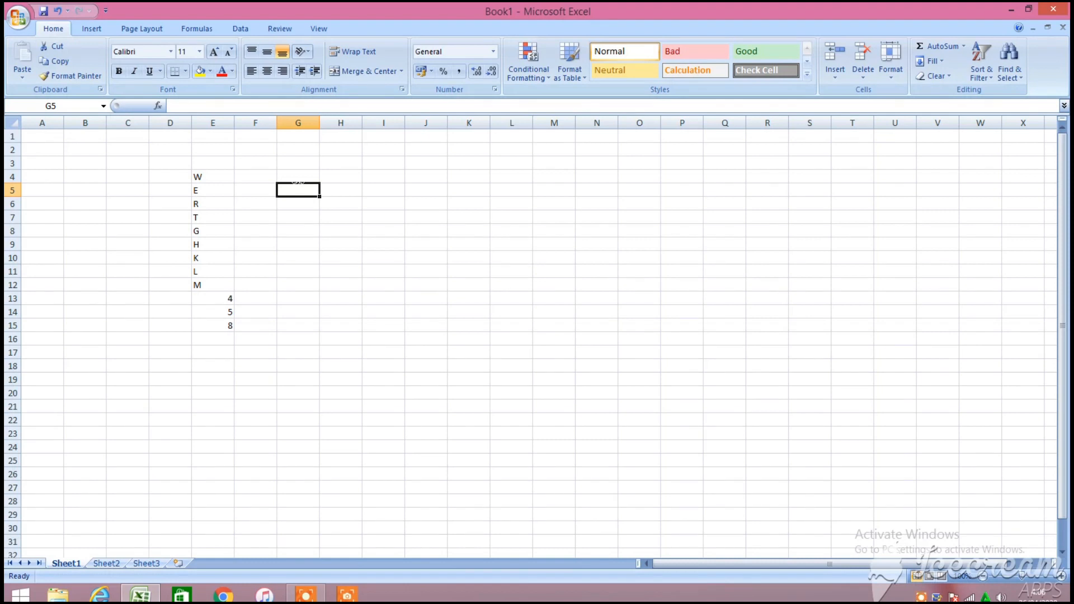
text(=)
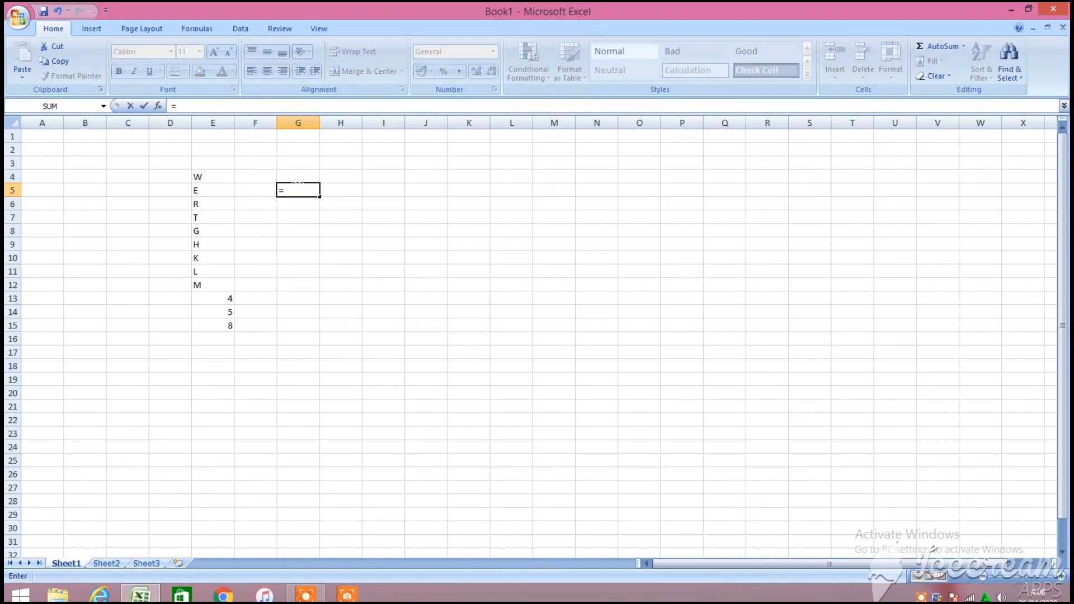
text(C)
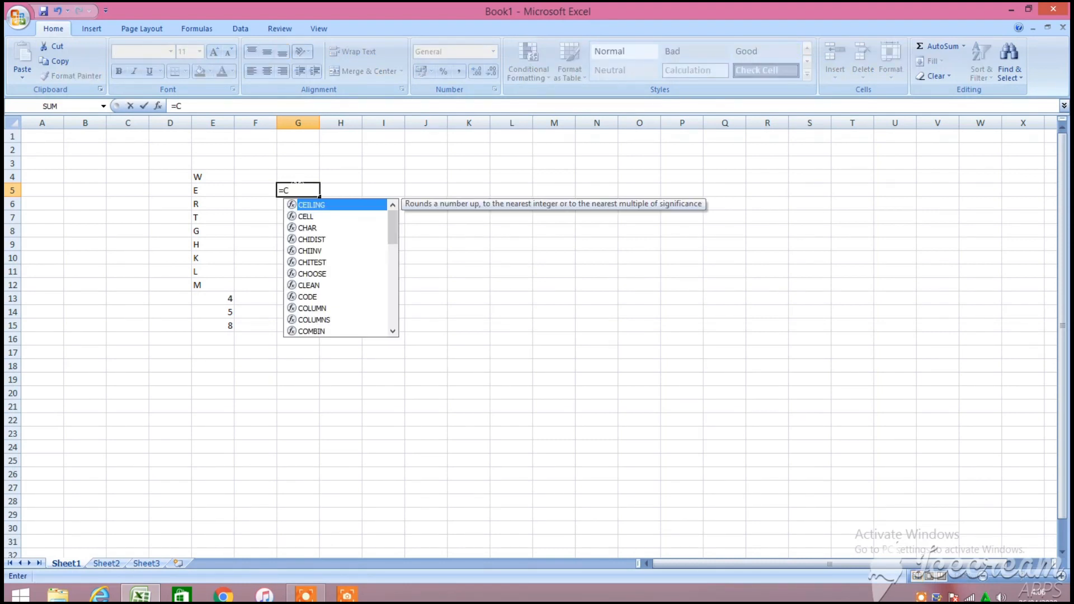
text(OU)
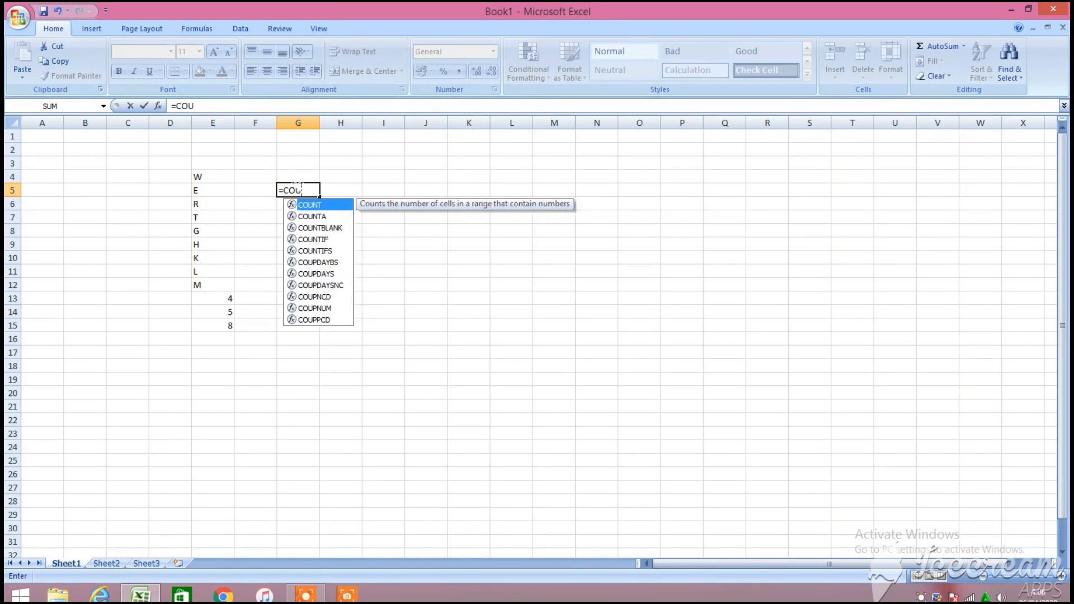
text(NTA)
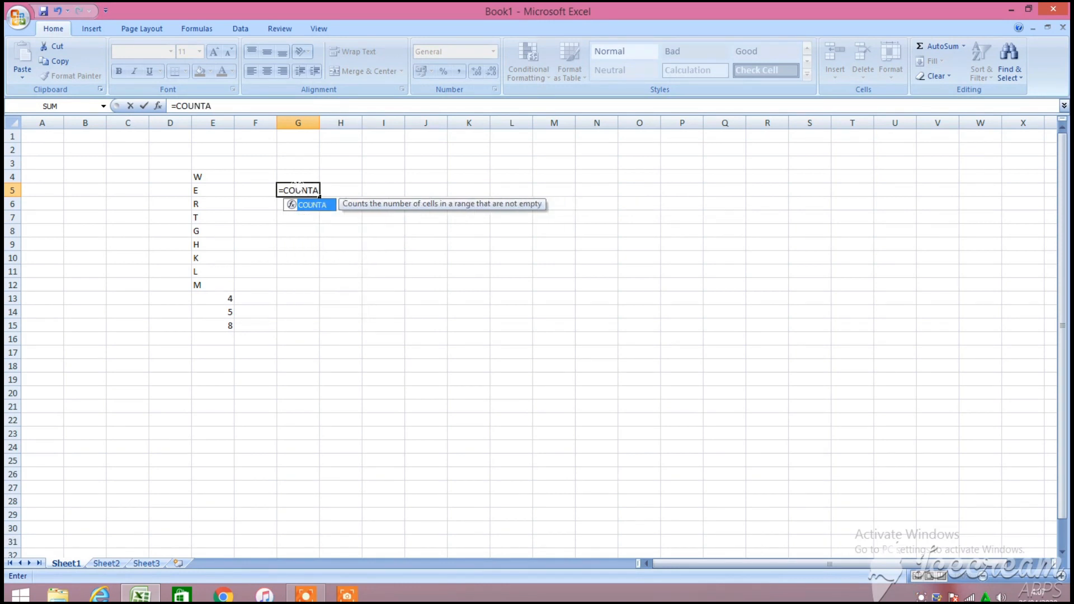
text(()
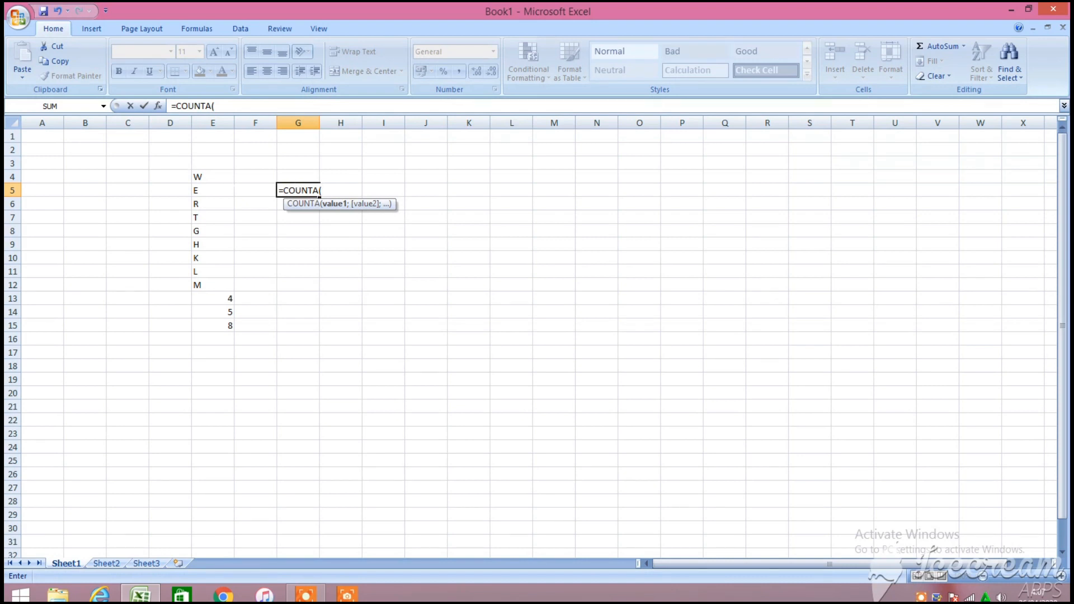
drag(212, 177, 229, 327)
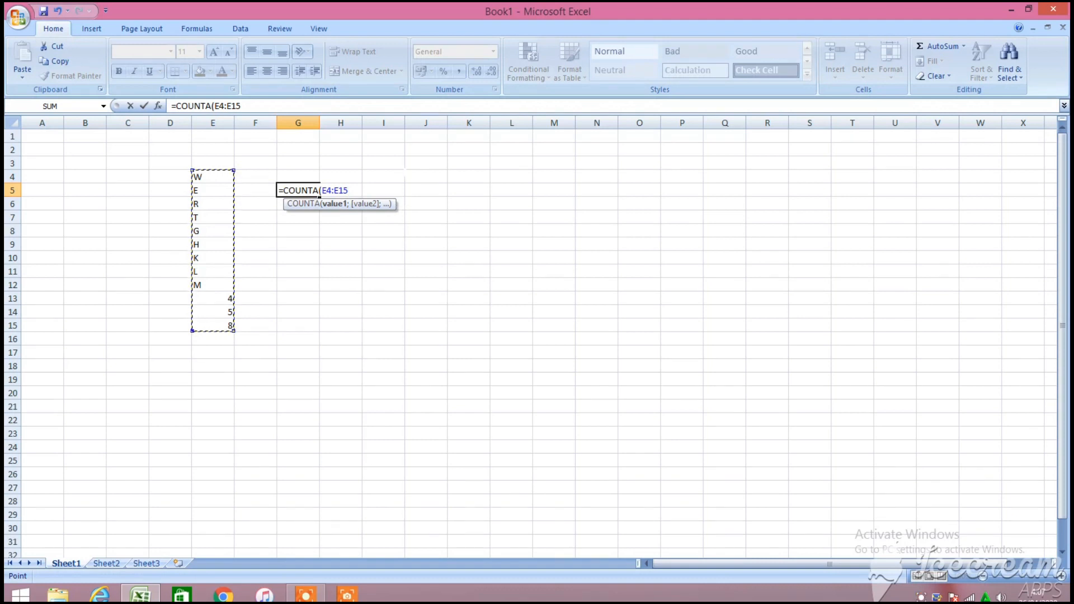
text())
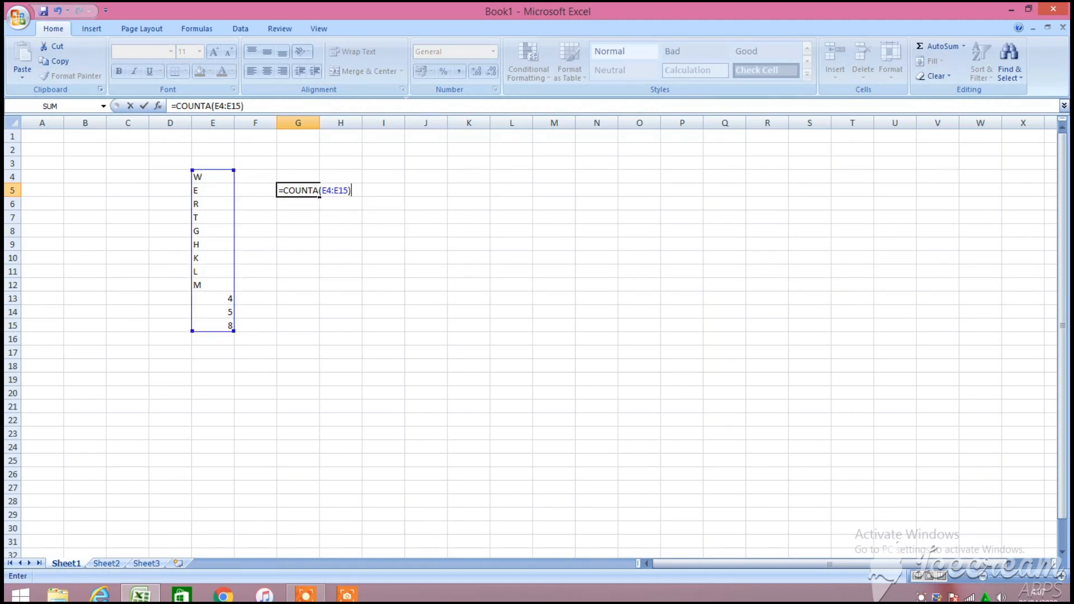
key(Return)
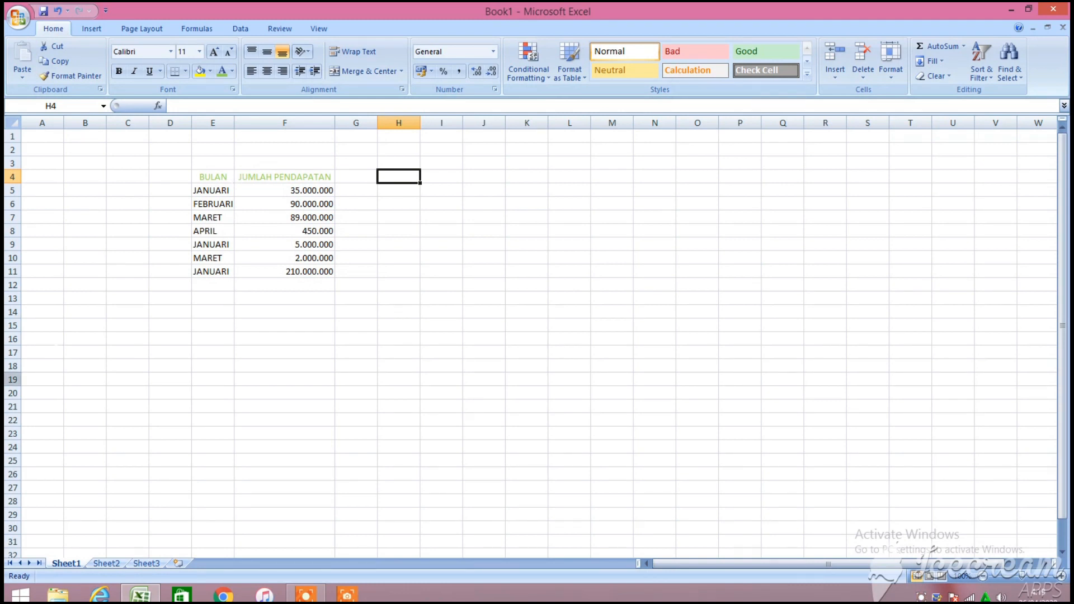
Try to enter the formula =COUNTIF(E5:E11;"JANUARI") in cell F13, accepting the proposed correction for the missing quotation mark
click(297, 298)
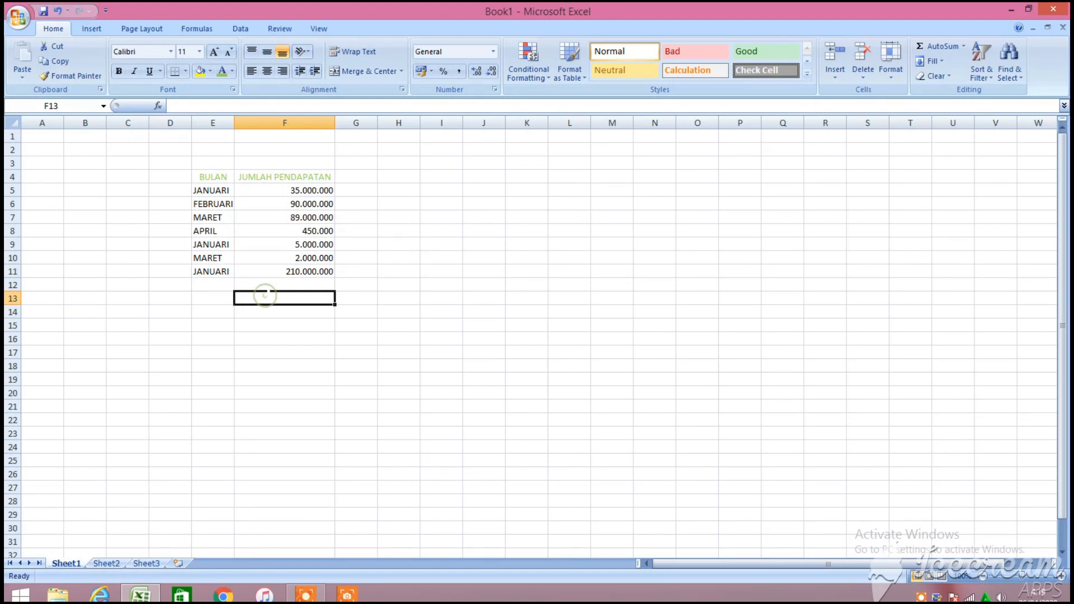
text(=)
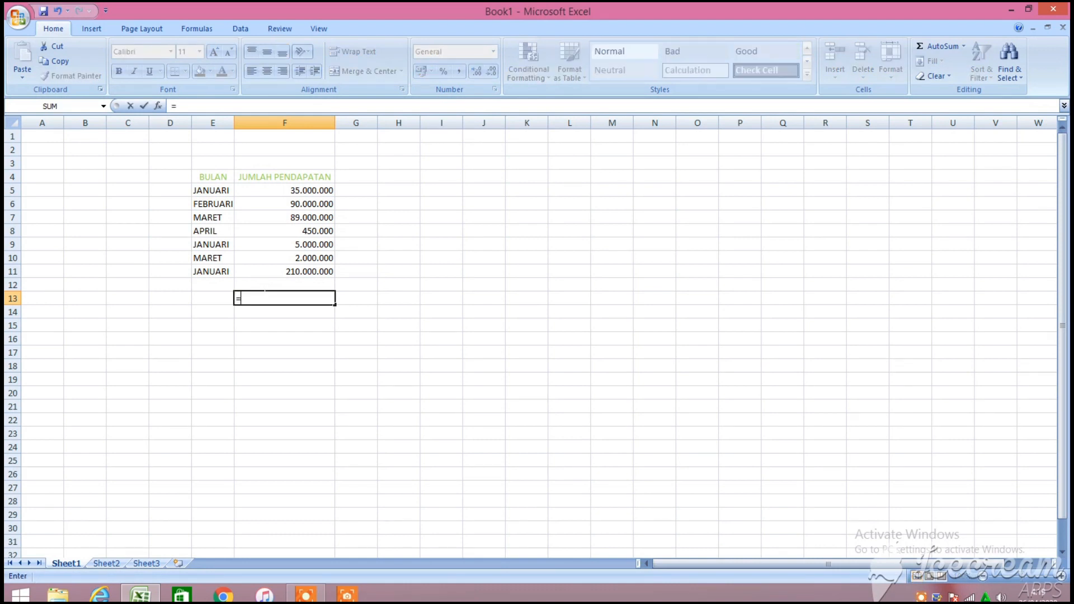
text(CO)
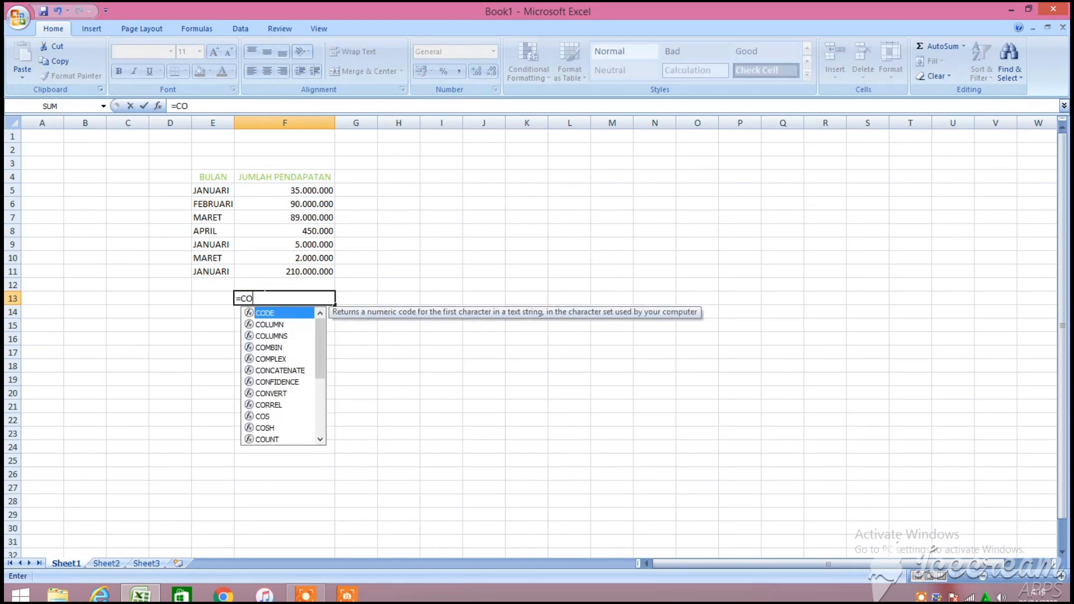
text(UNT)
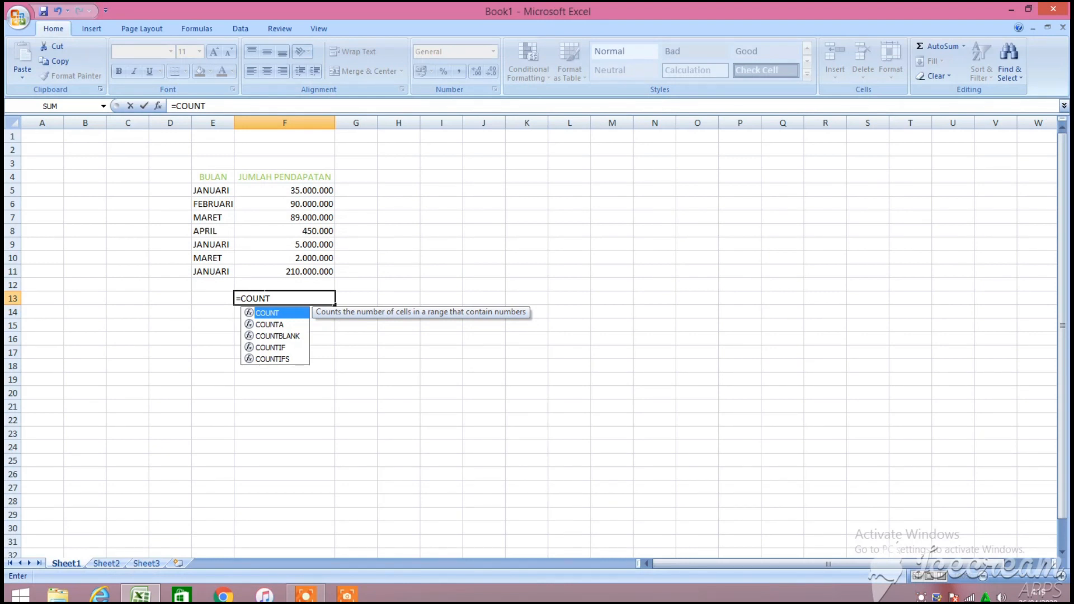
text(I)
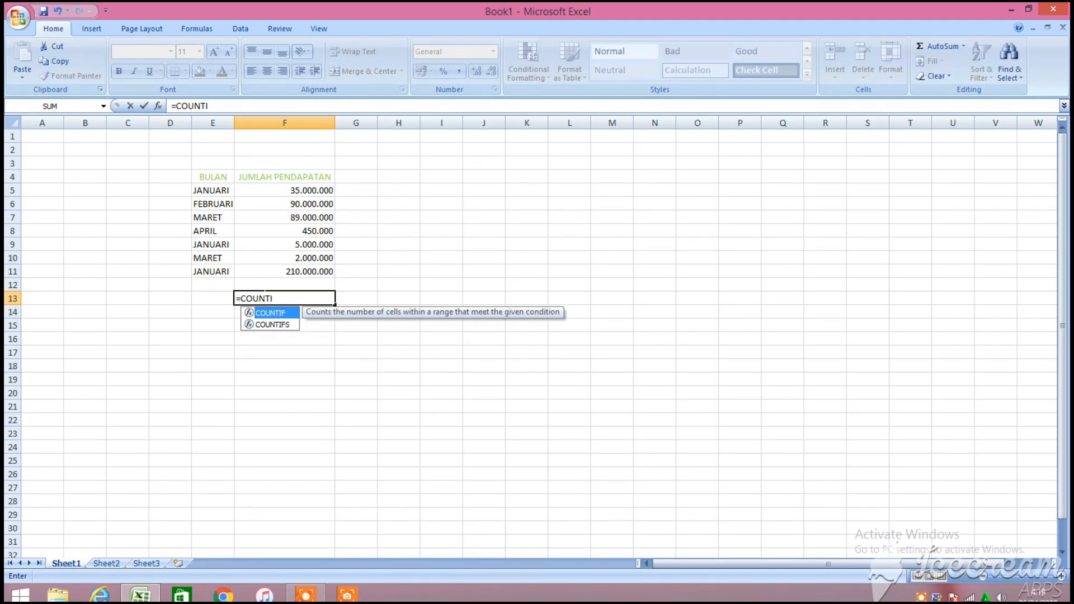
text(F()
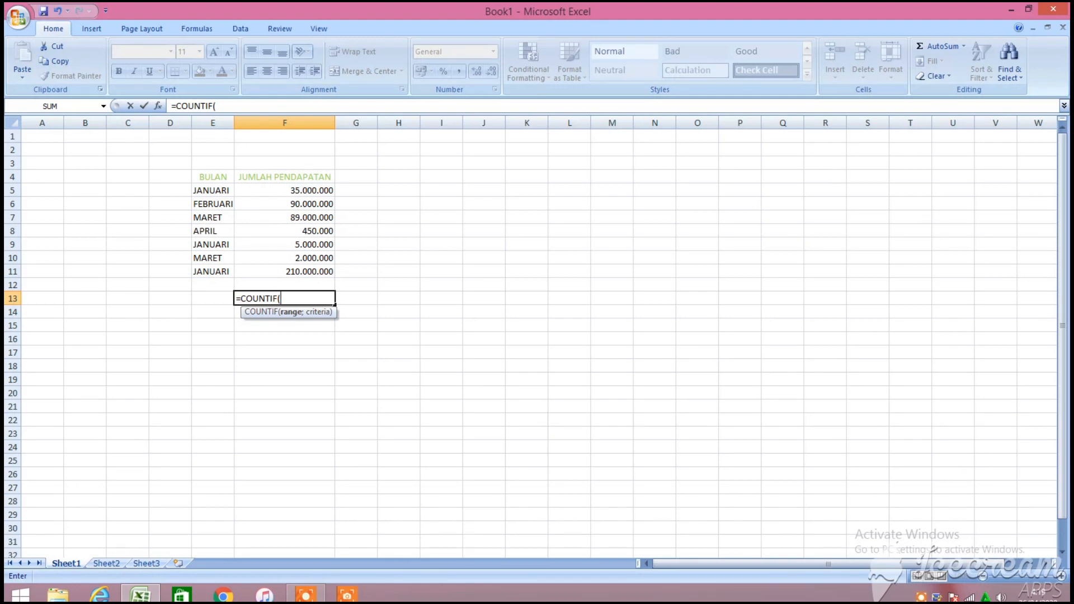
drag(218, 192, 224, 273)
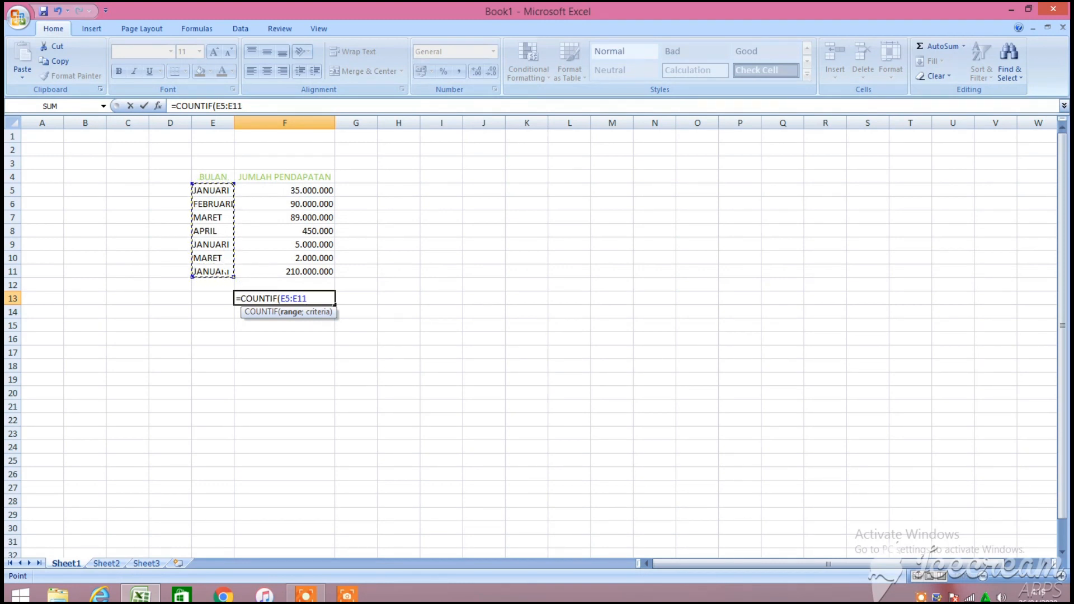
text(;")
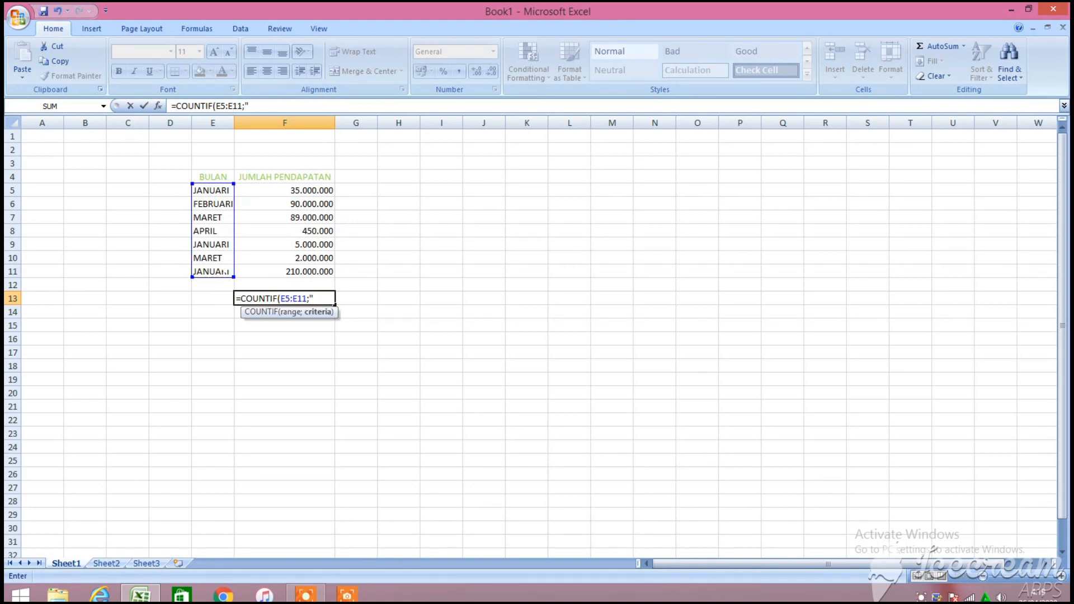
text(JANUARI))
key(Return)
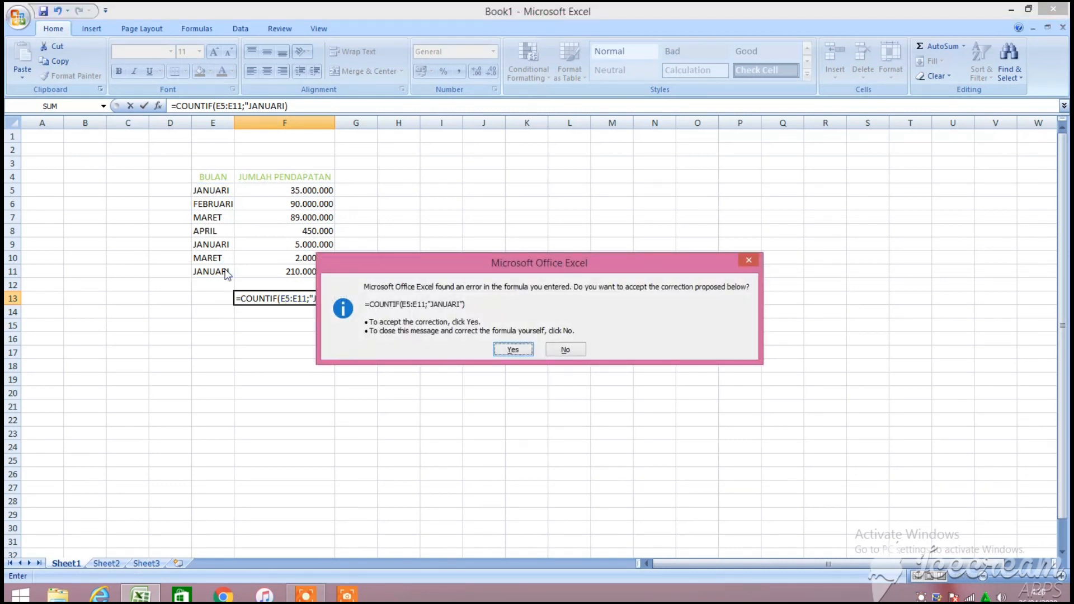
key(Return)
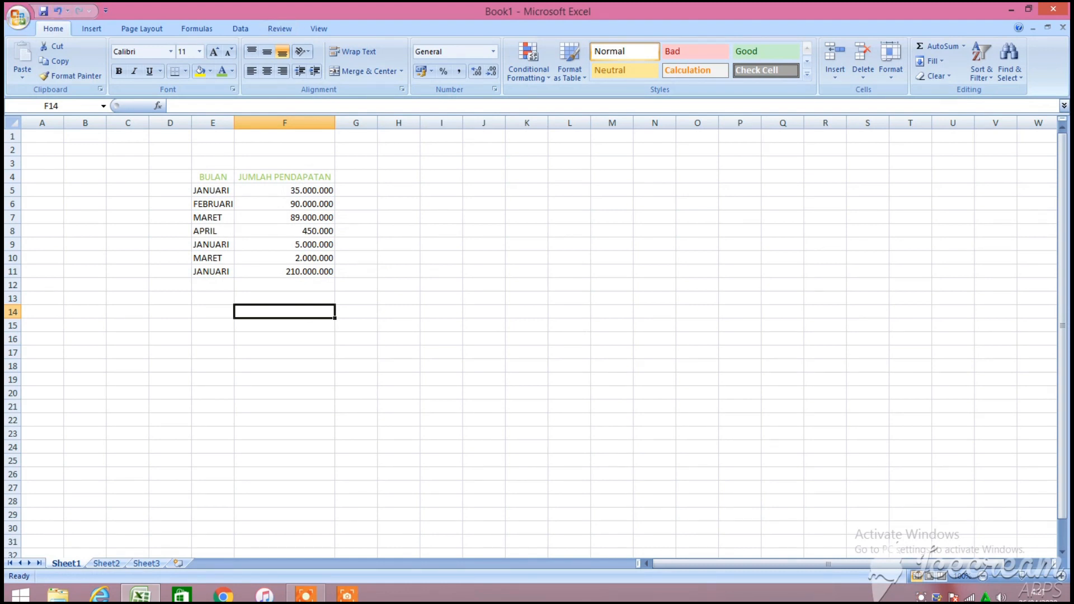
text(=)
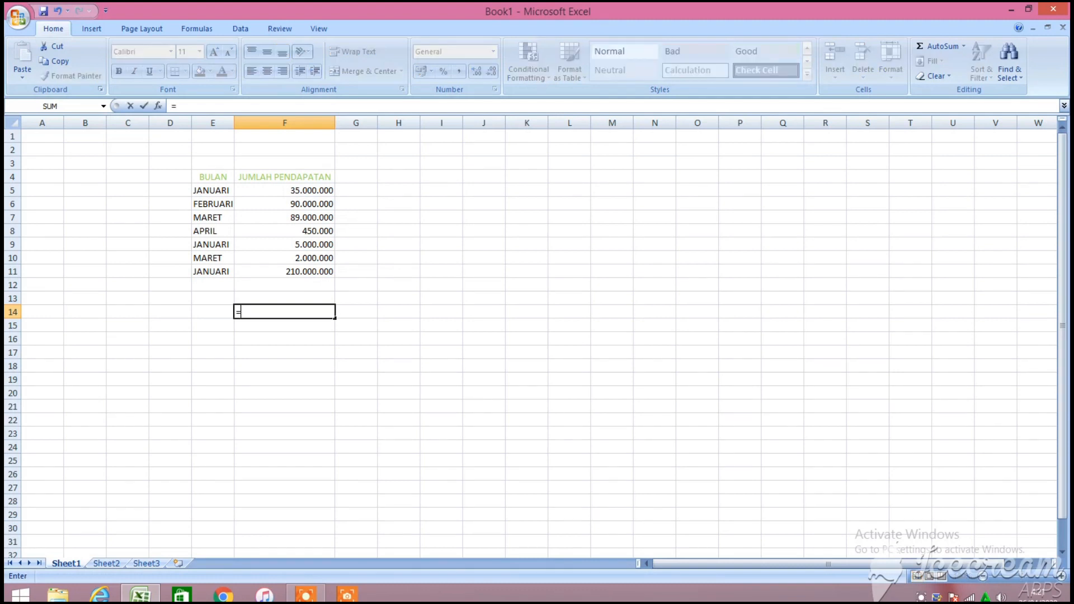
text(CO)
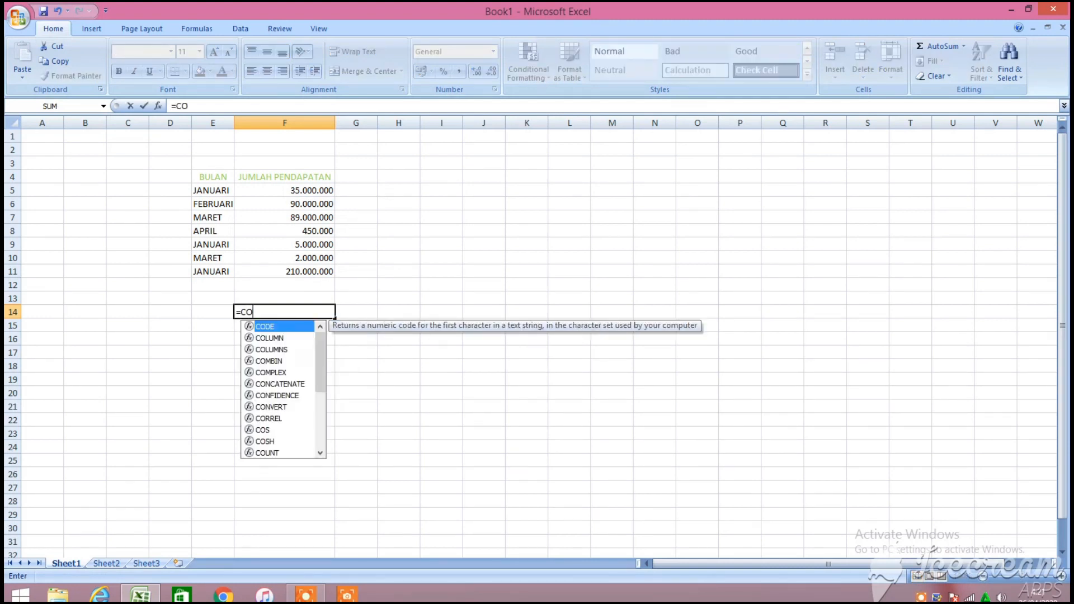
text(UNTI)
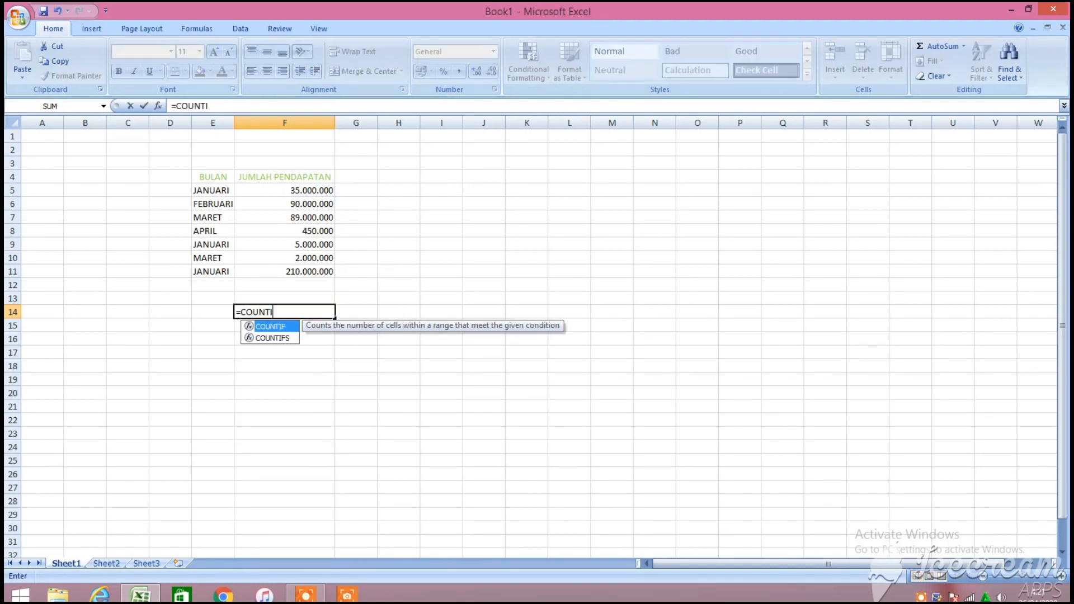
text(F()
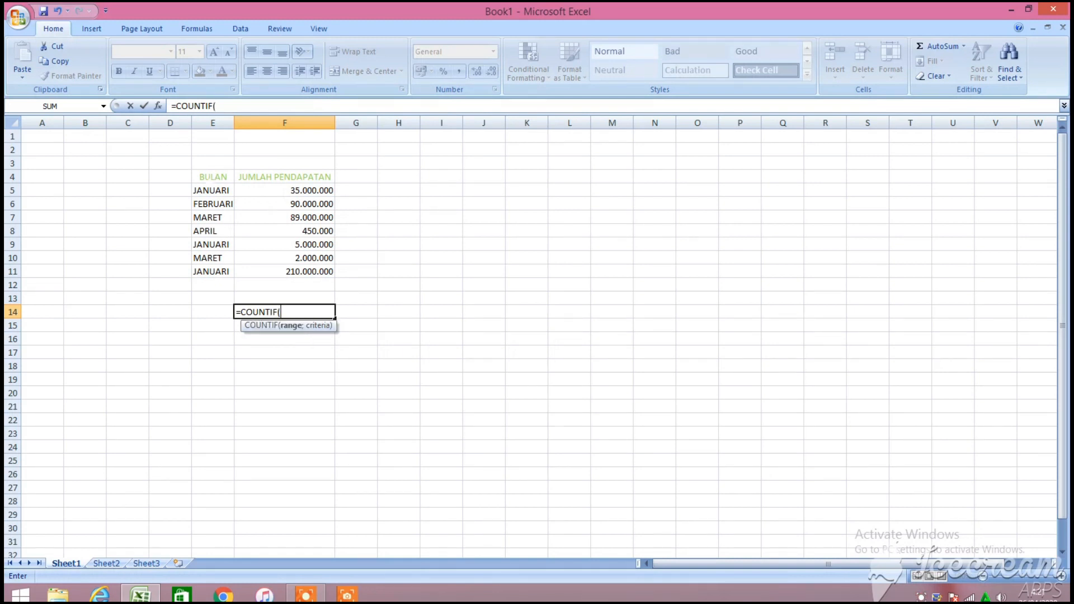
drag(212, 190, 223, 273)
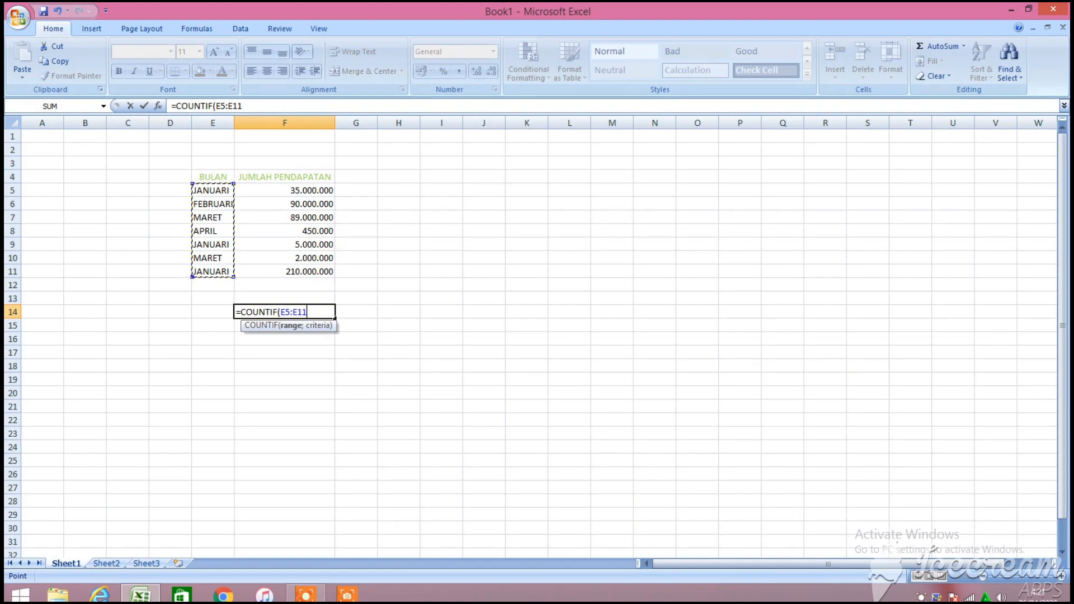
text(;)
key(Escape)
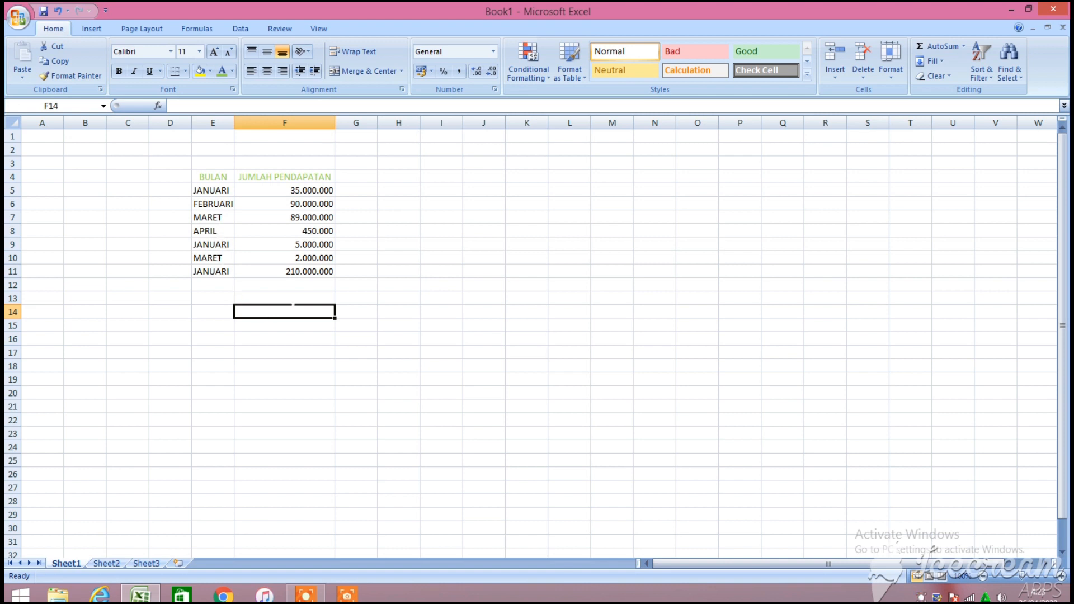
Enter the formula =countif(E5:E11;"januari") in cell F14 to count the January entries in the month column
text(=)
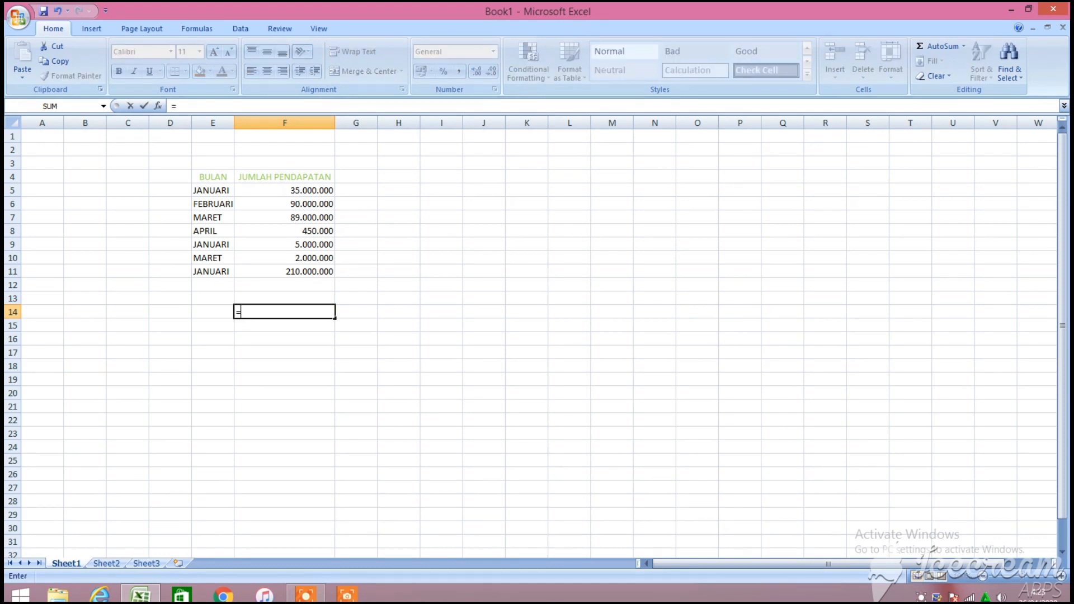
text(coun)
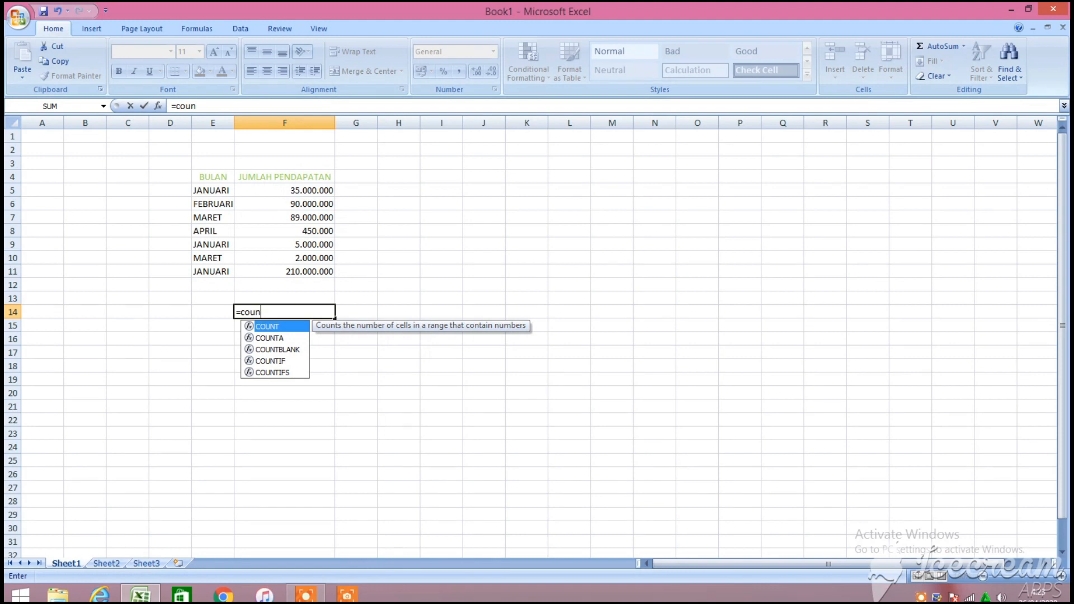
text(tif()
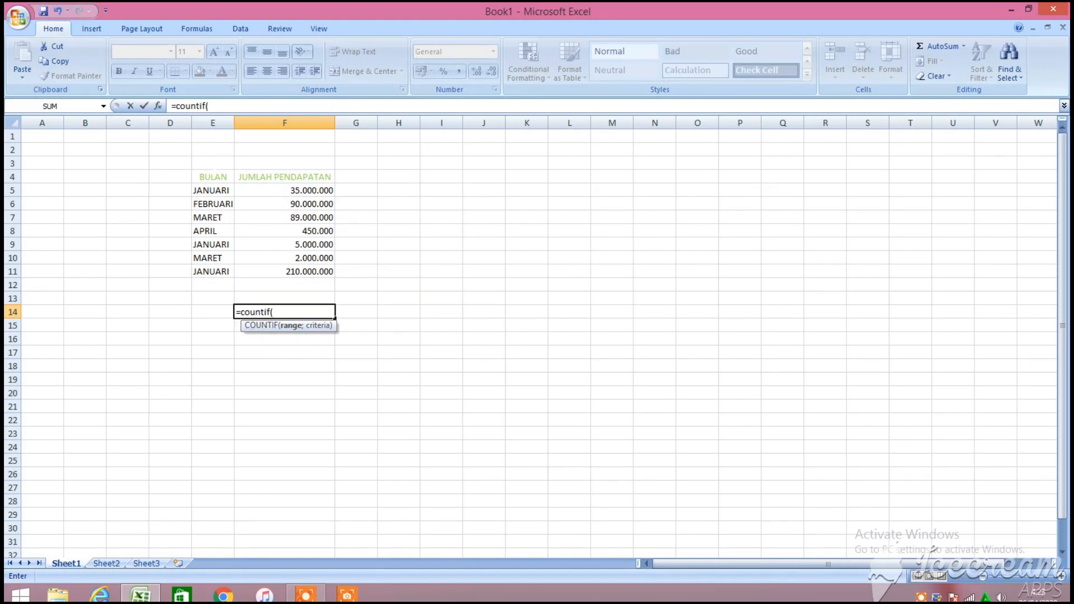
drag(211, 190, 219, 274)
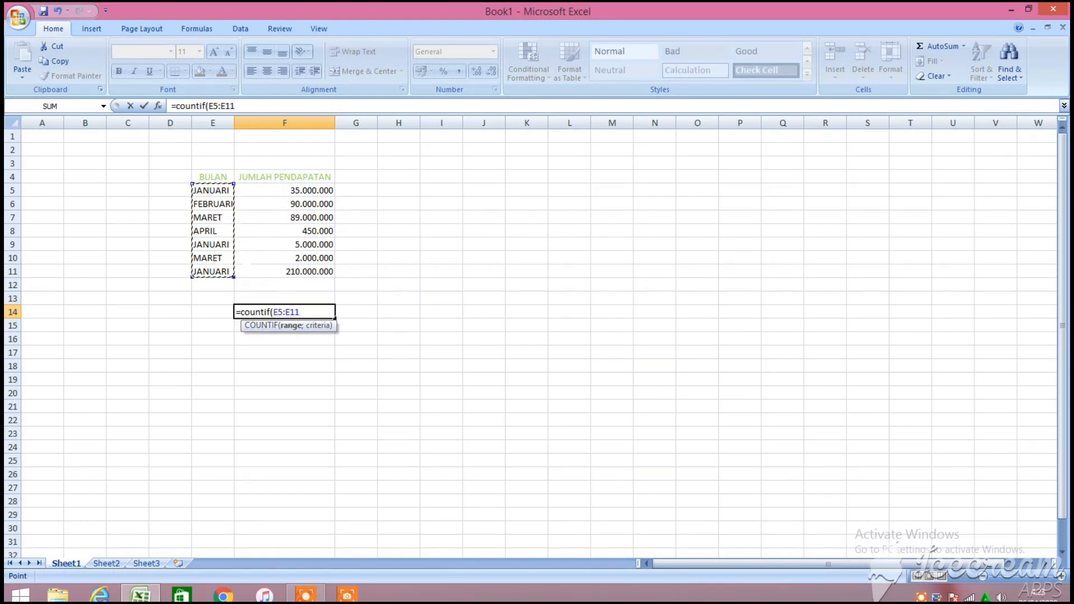
click(260, 325)
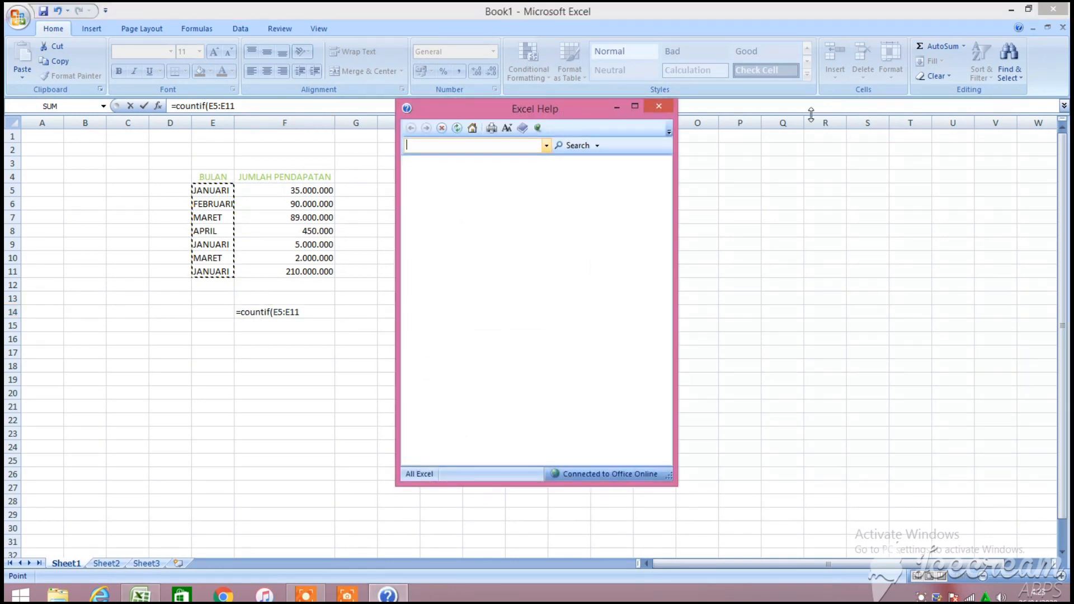
click(656, 104)
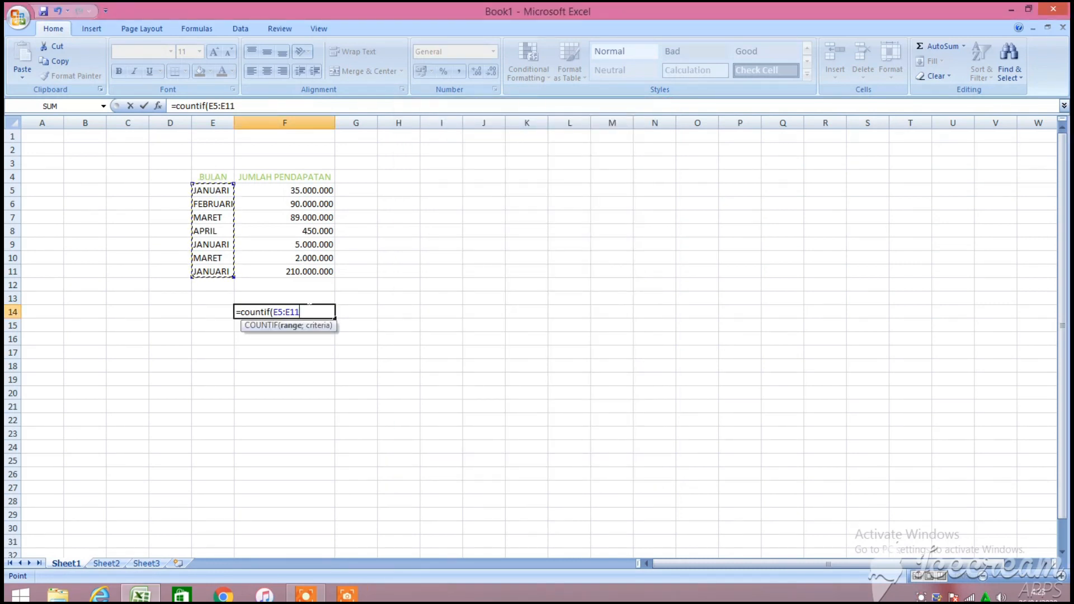
text(;)
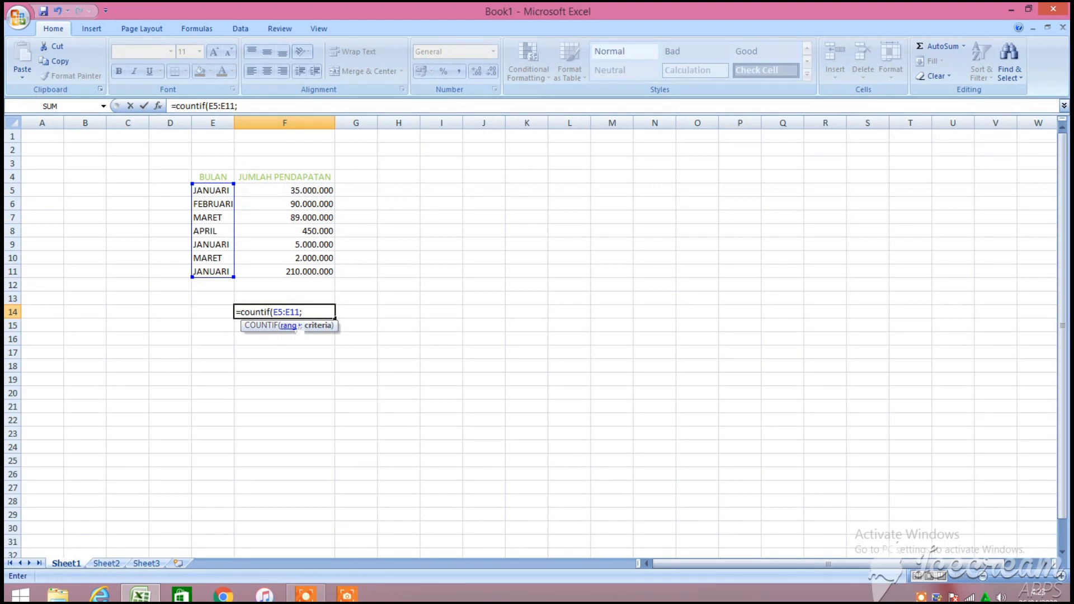
text("januari)
key(Return)
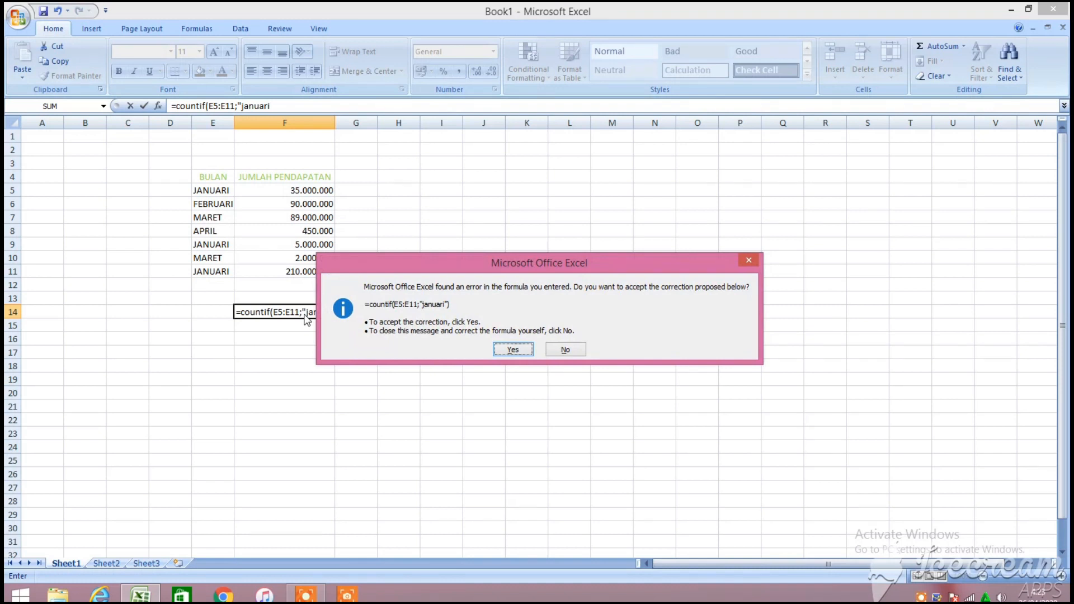
click(748, 260)
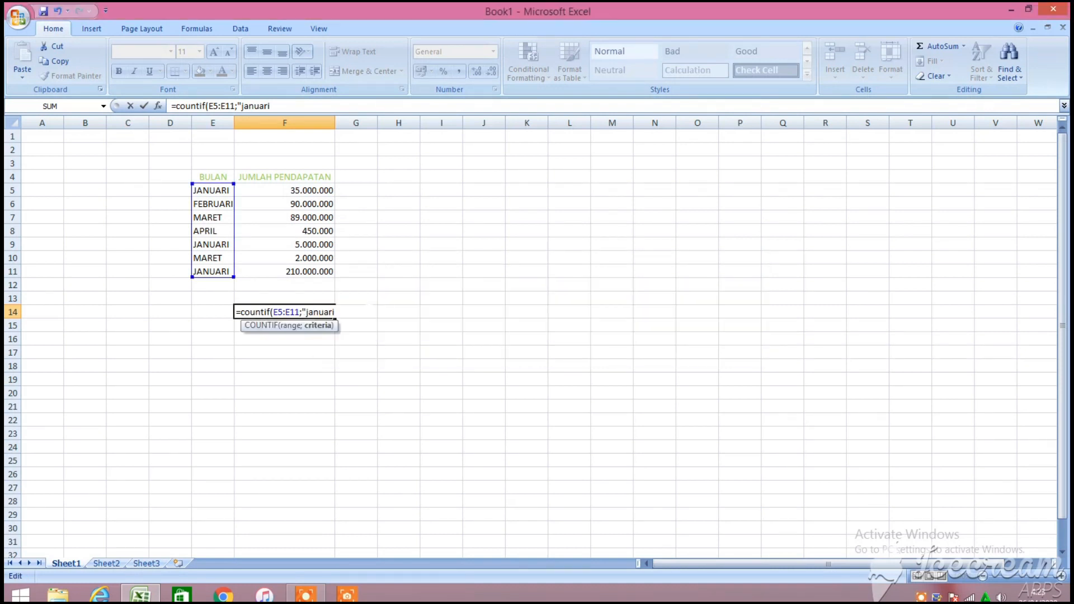
text("))
key(Return)
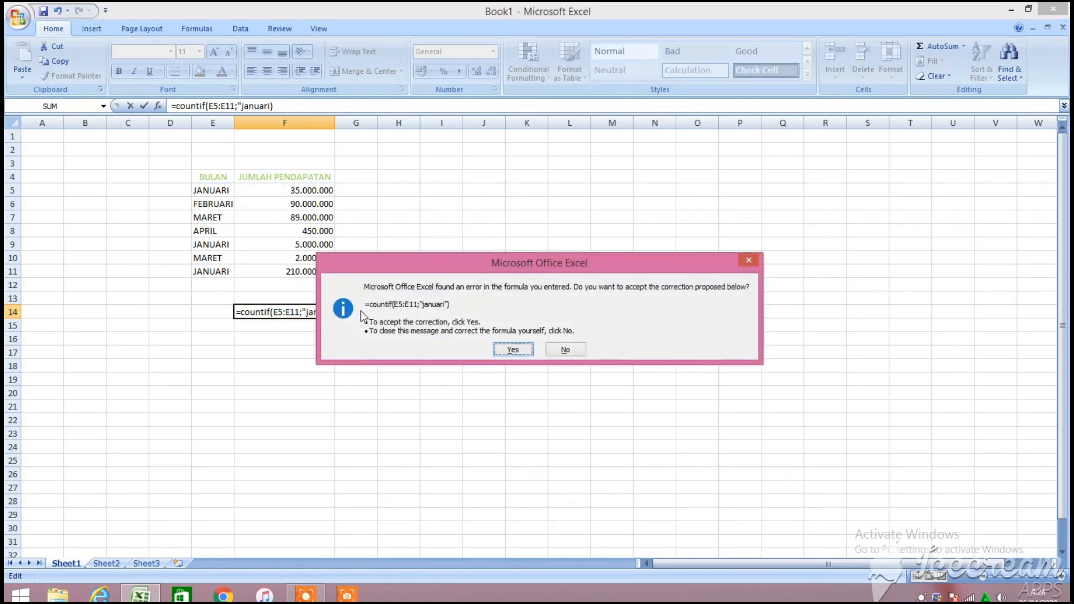
click(748, 260)
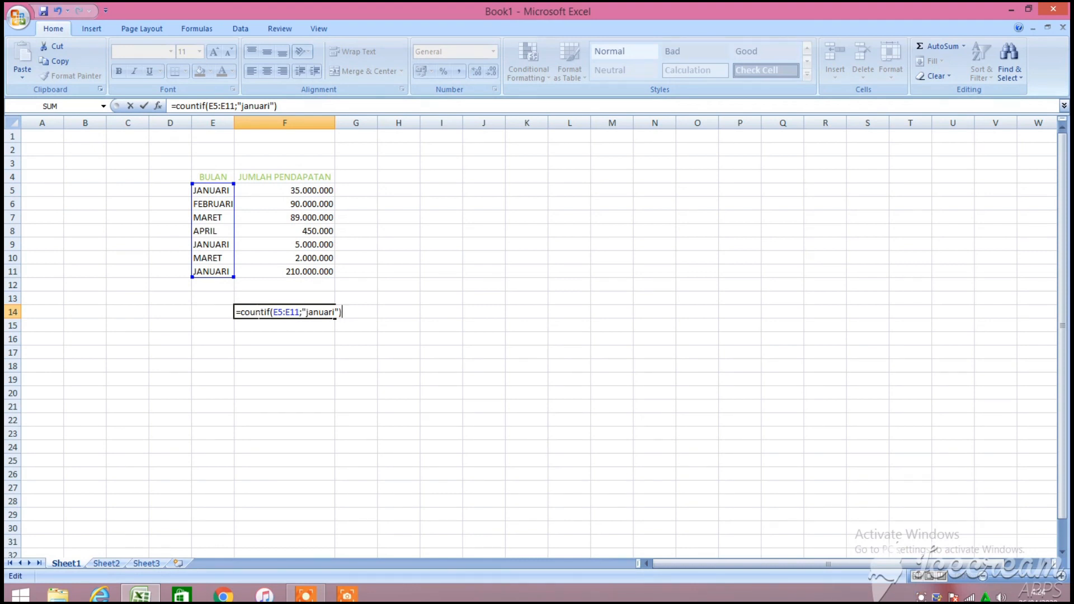
key(Return)
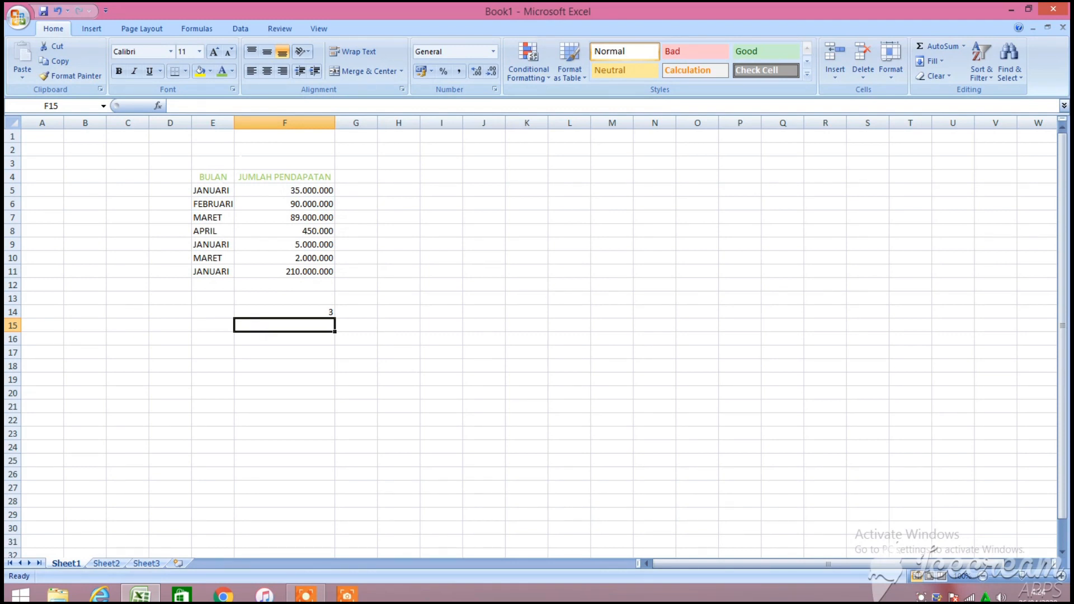
text(c)
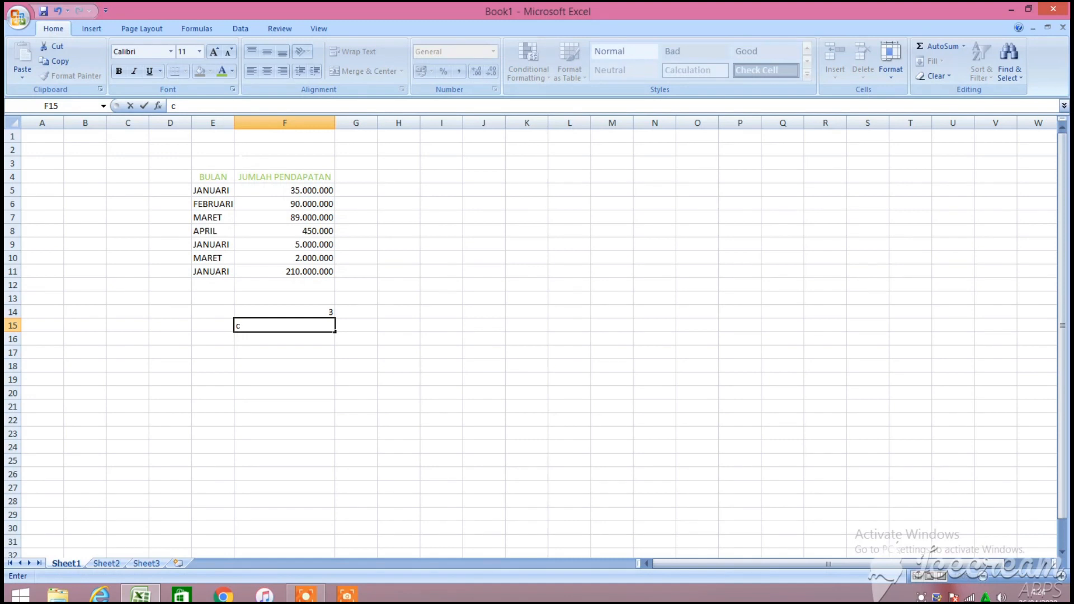
text(ountif)
key(BackSpace)
key(BackSpace)
key(BackSpace)
key(BackSpace)
key(BackSpace)
key(BackSpace)
key(BackSpace)
Enter the formula =countif(E5:E11;"februari") in cell F15 to count the February entries in the month column
text(=cou)
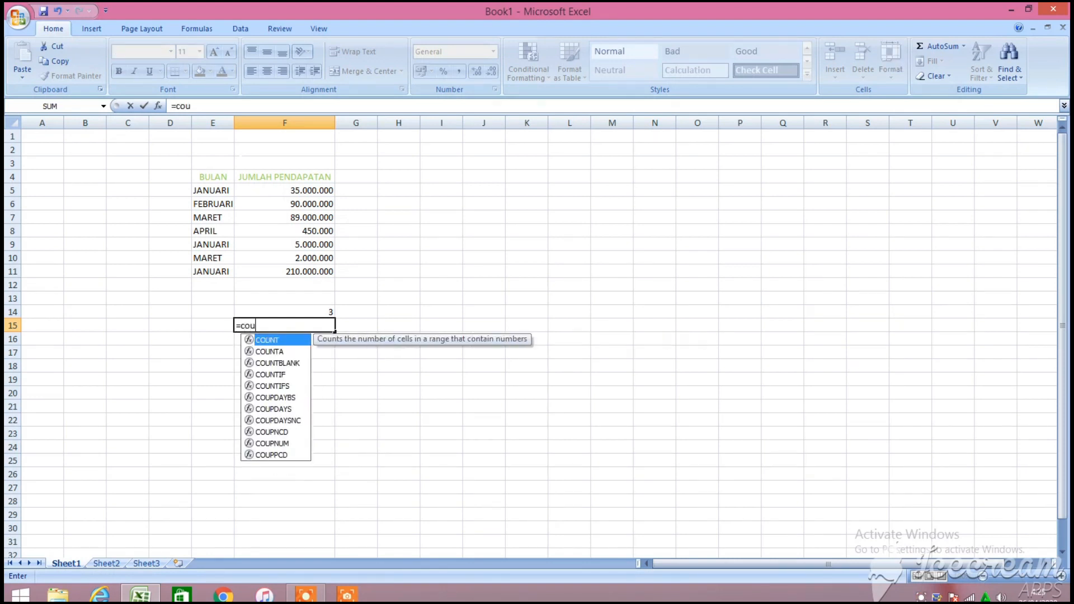
text(ntif)
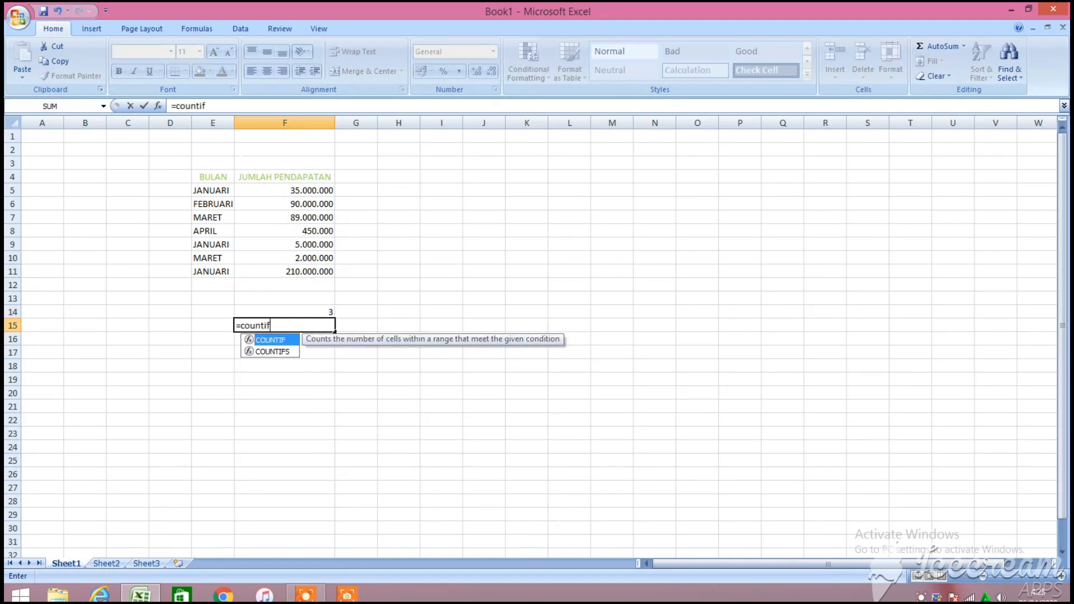
text(()
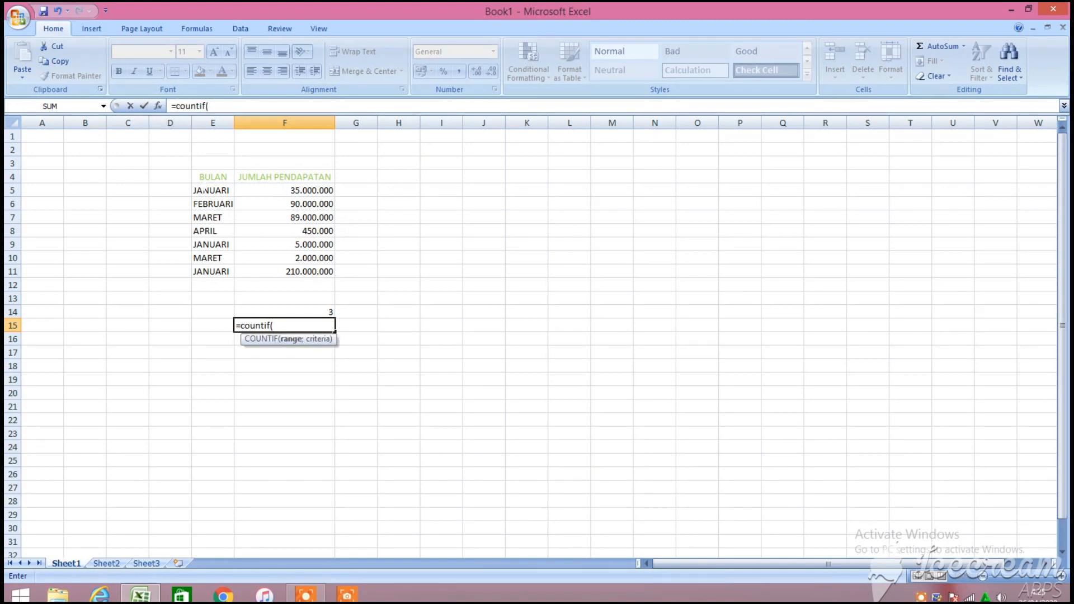
drag(212, 190, 213, 271)
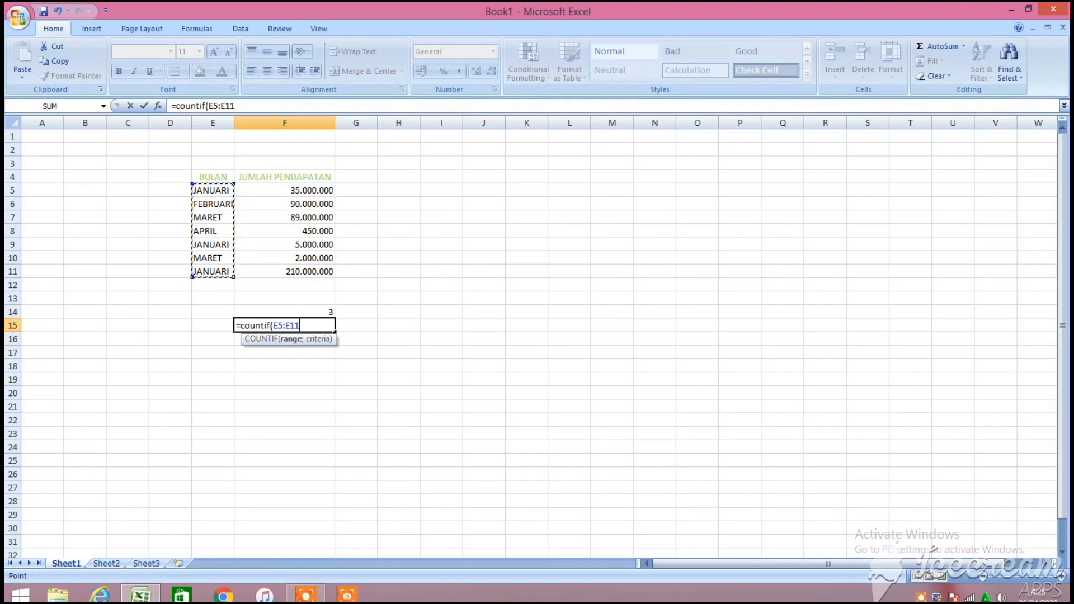
text(;")
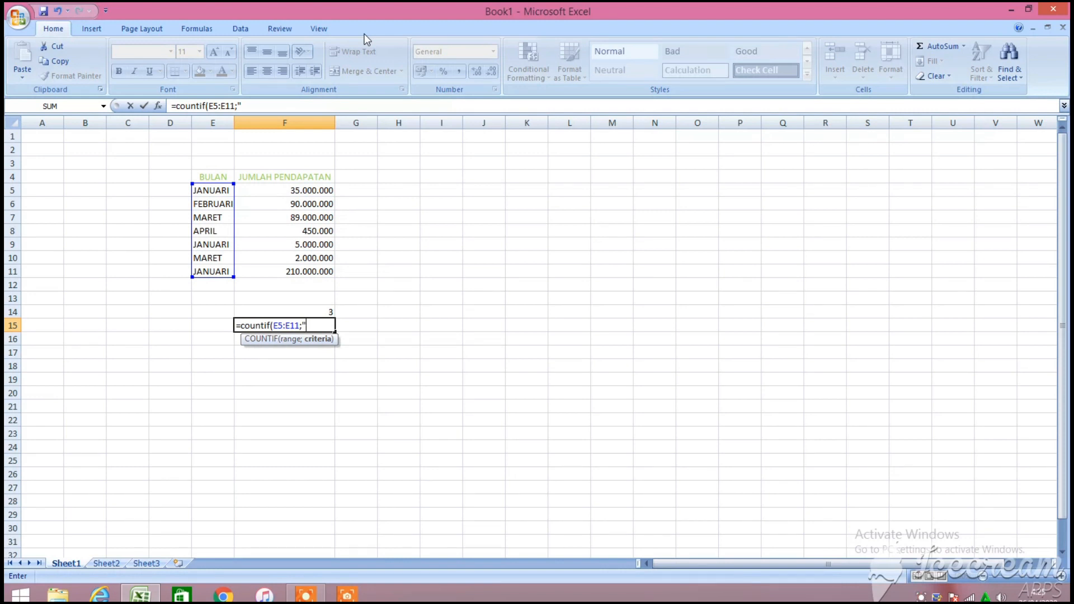
text(februari"))
key(Return)
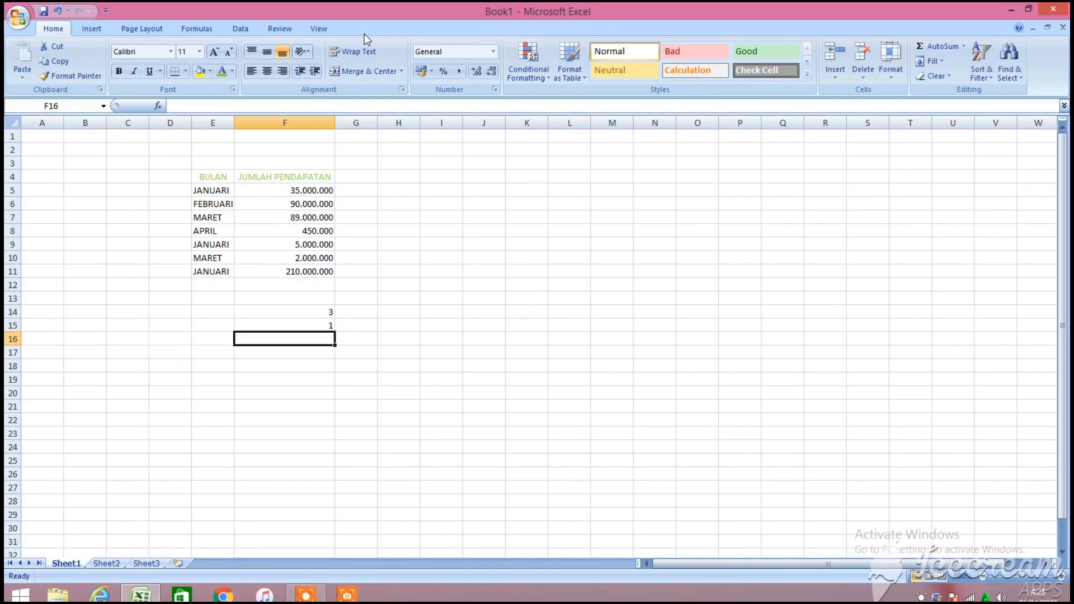
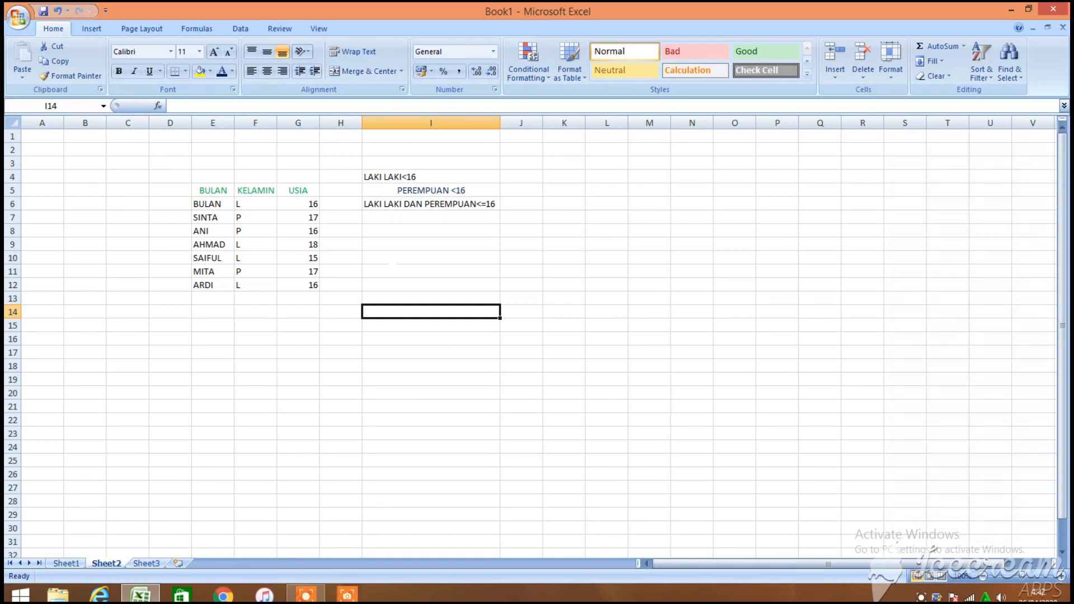
Enter the formula =COUNTIFS(F6:F12;"L";G6:G12;"<16") in cell I10 of Sheet2 to count the males younger than 16
click(431, 258)
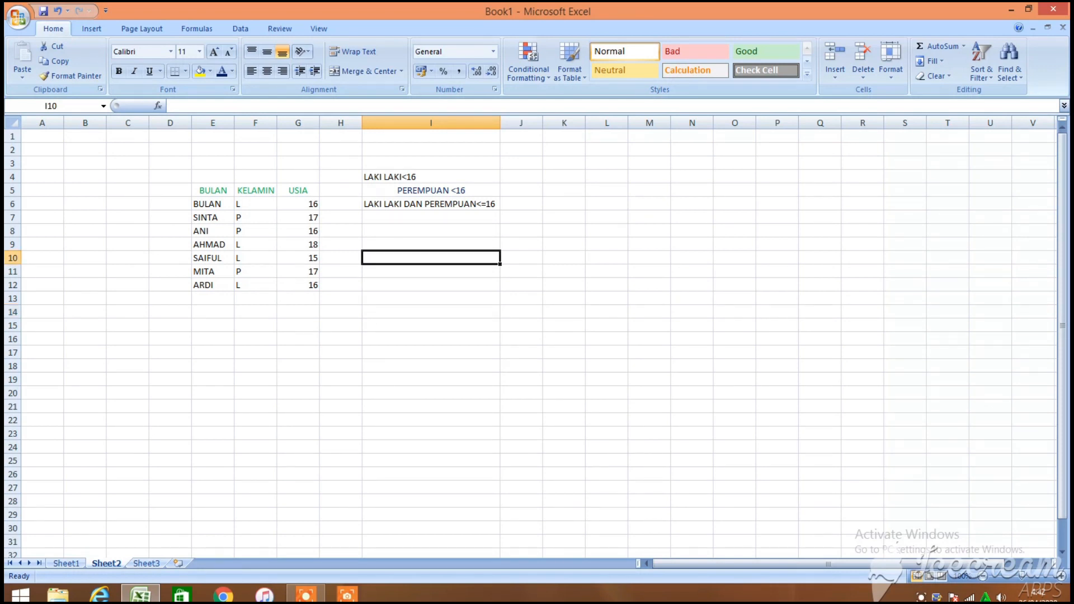
text(=)
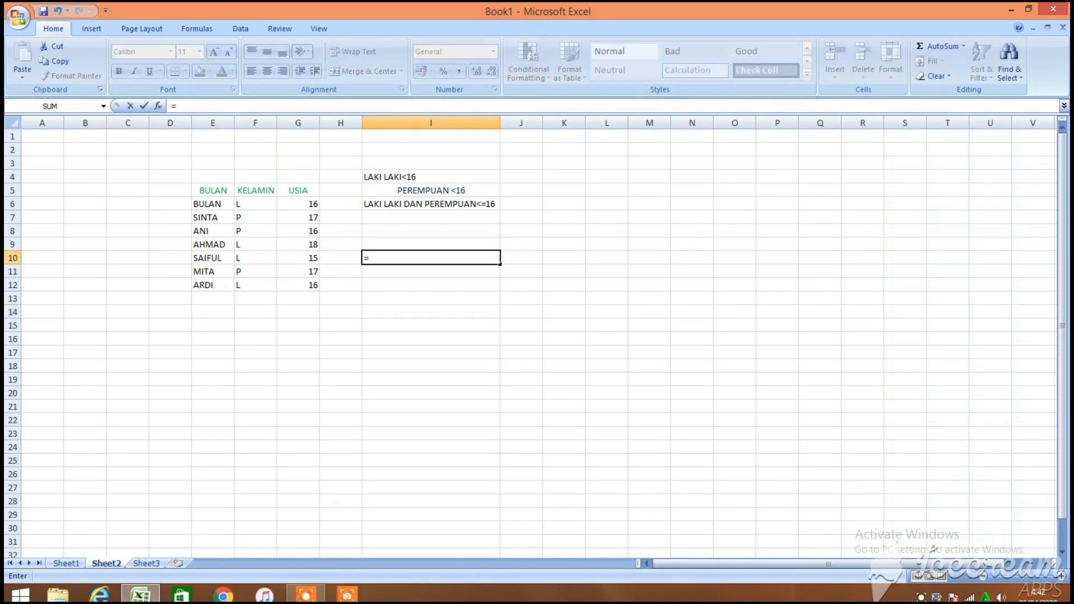
text(COUN)
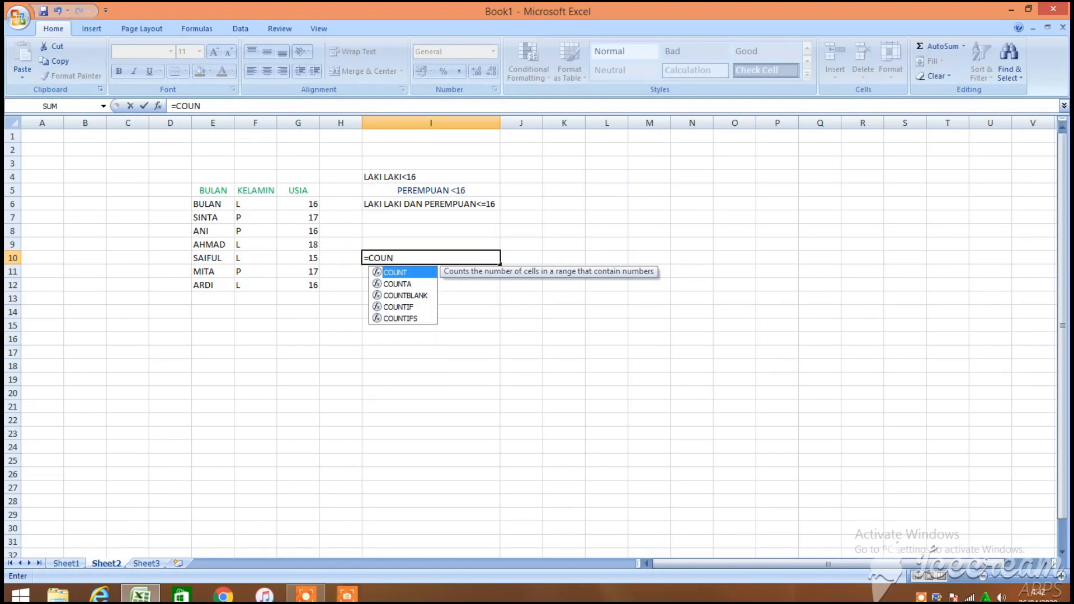
text(T)
click(389, 319)
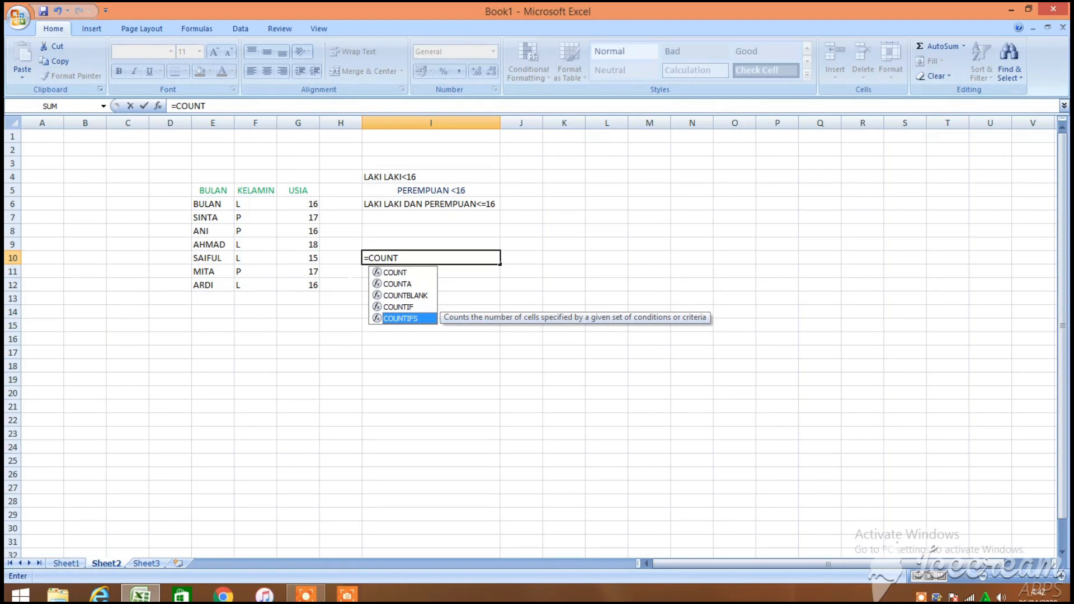
text(()
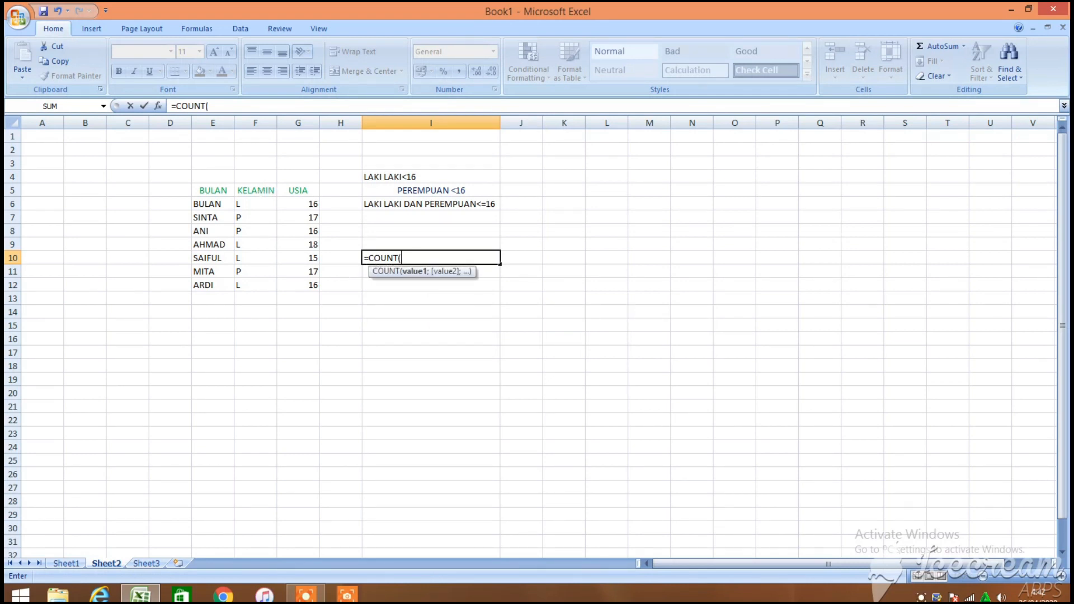
drag(246, 204, 260, 287)
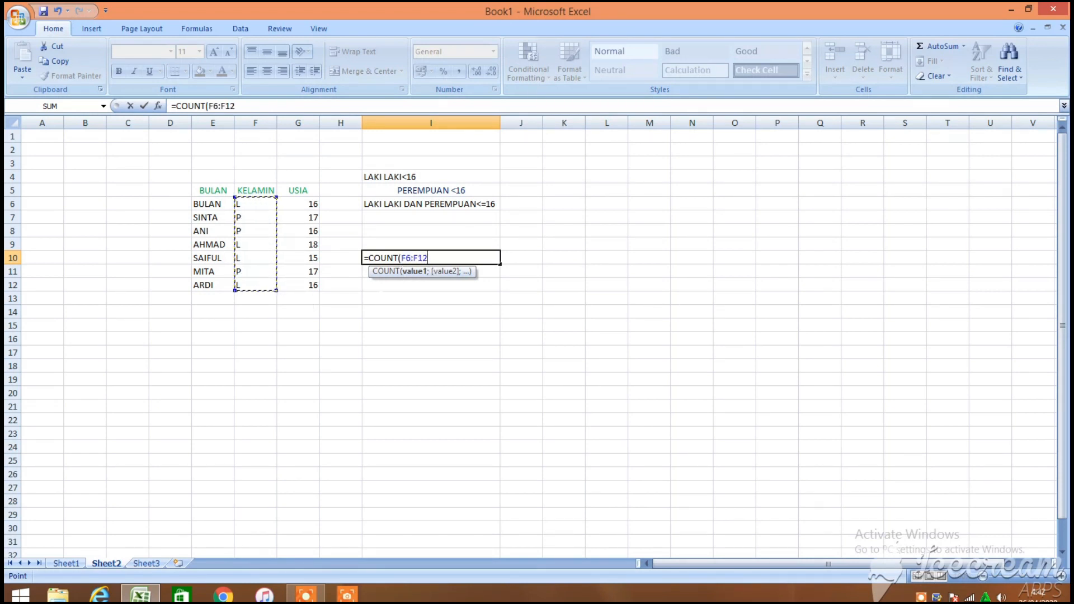
text(;)
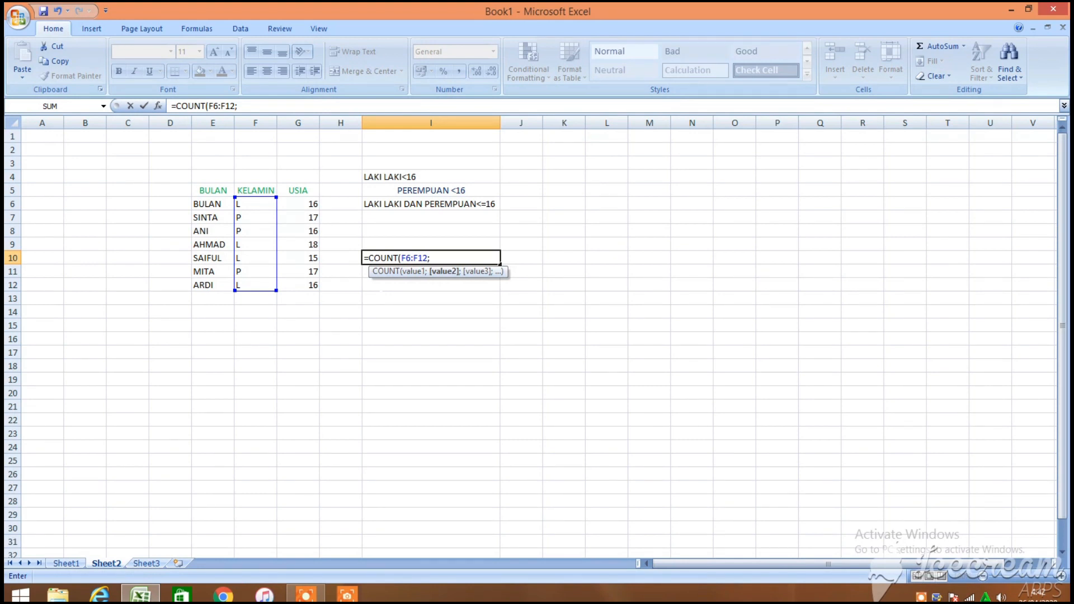
text("L")
drag(298, 203, 306, 269)
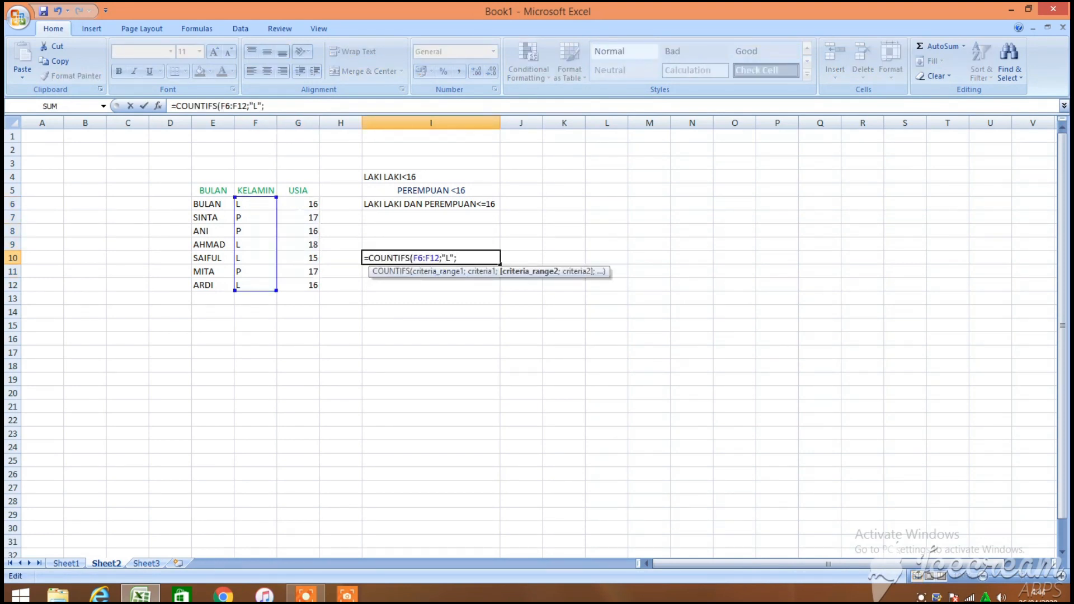
drag(305, 204, 317, 288)
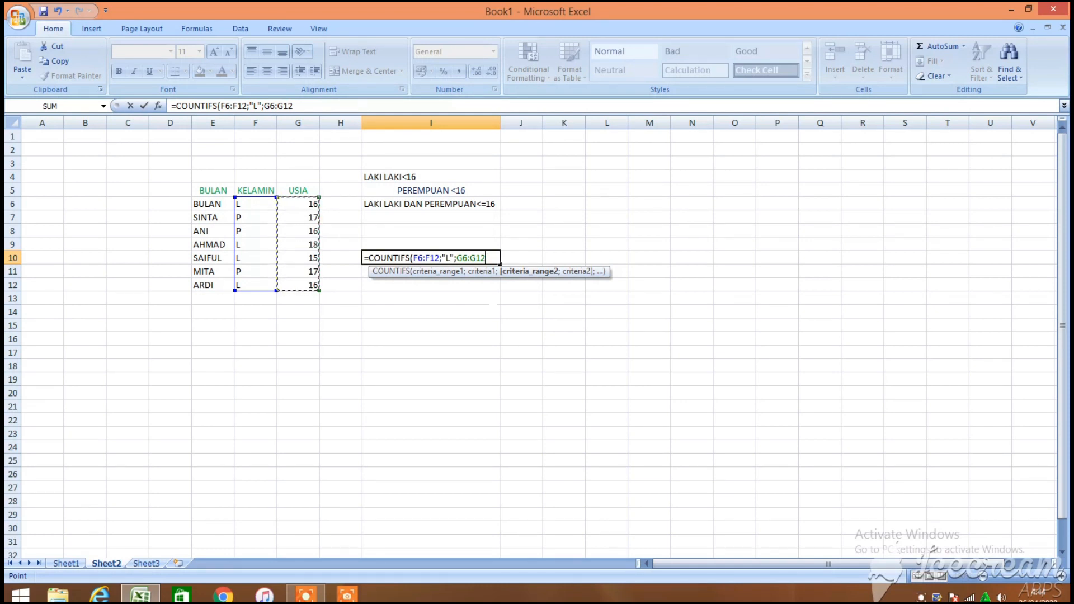
text(;)
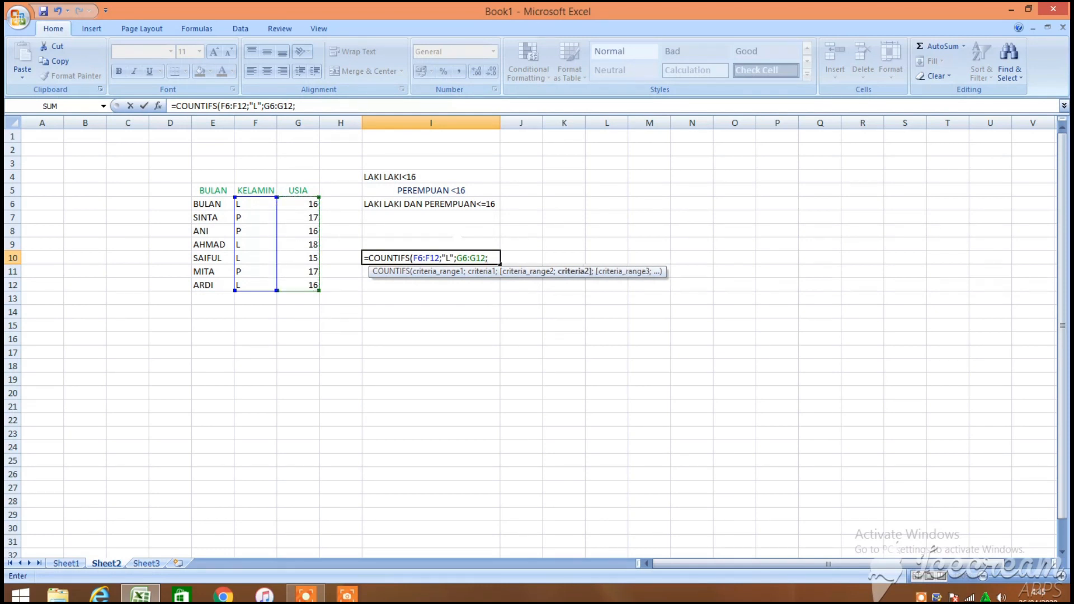
text("<16")
text())
key(Return)
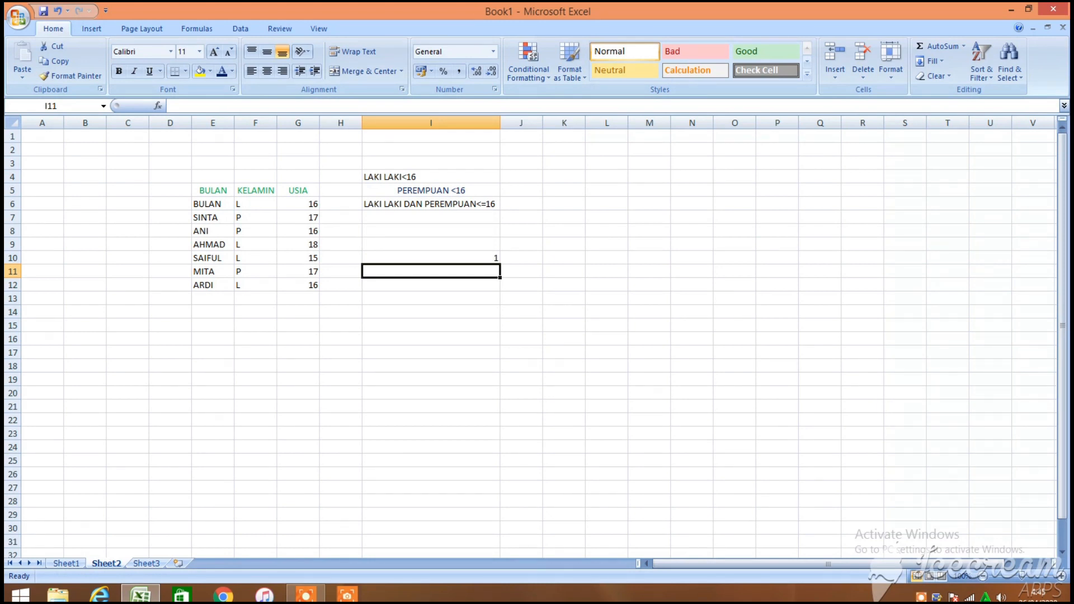
click(393, 231)
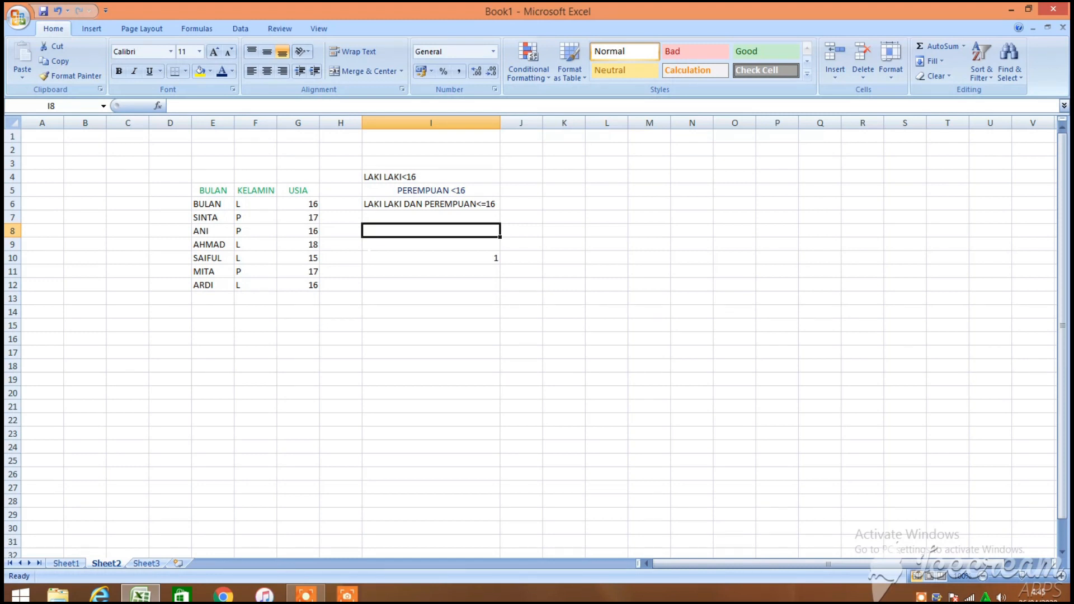
text(CU)
key(BackSpace)
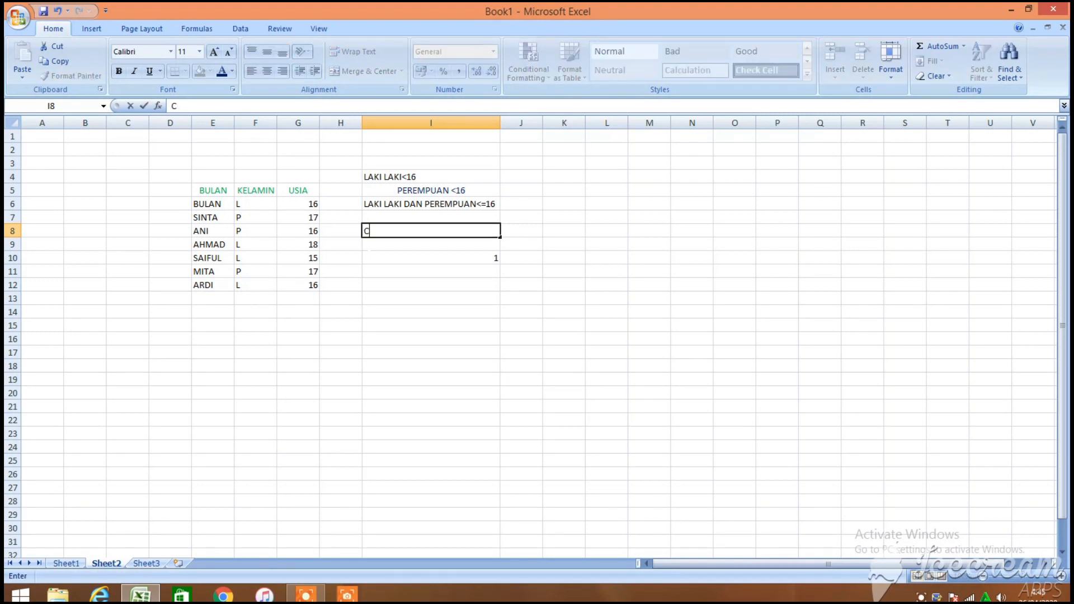
text(OUNTIF)
key(BackSpace)
key(BackSpace)
key(BackSpace)
key(BackSpace)
key(BackSpace)
key(BackSpace)
key(BackSpace)
Start a COUNTIFS formula in cell I8 with the KELAMIN range F5:F12, the criterion "P" and the ages in the USIA column
text(=COU)
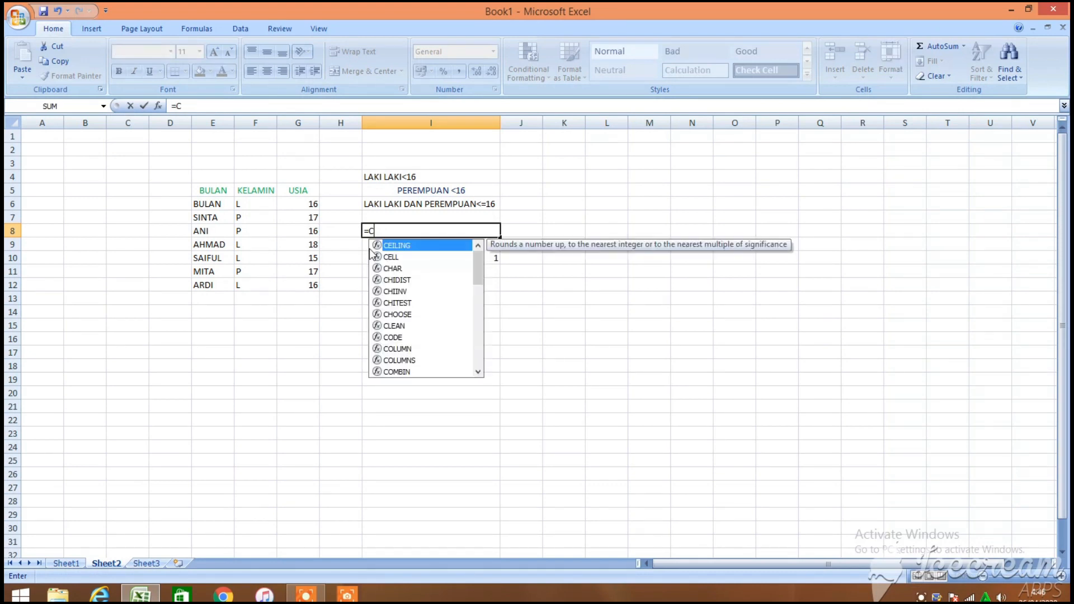
text(NT)
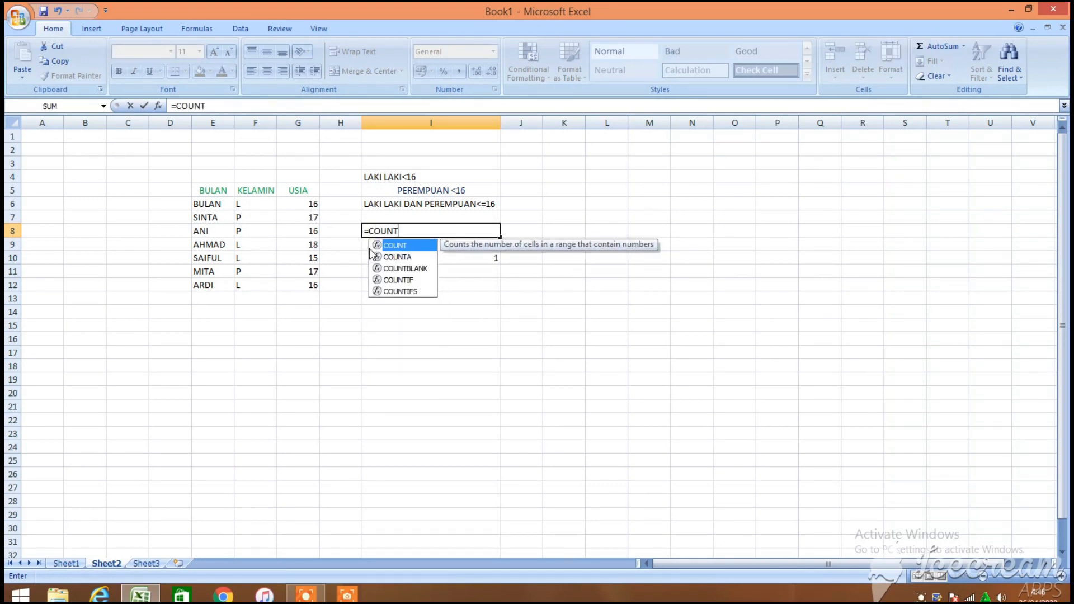
text(IF)
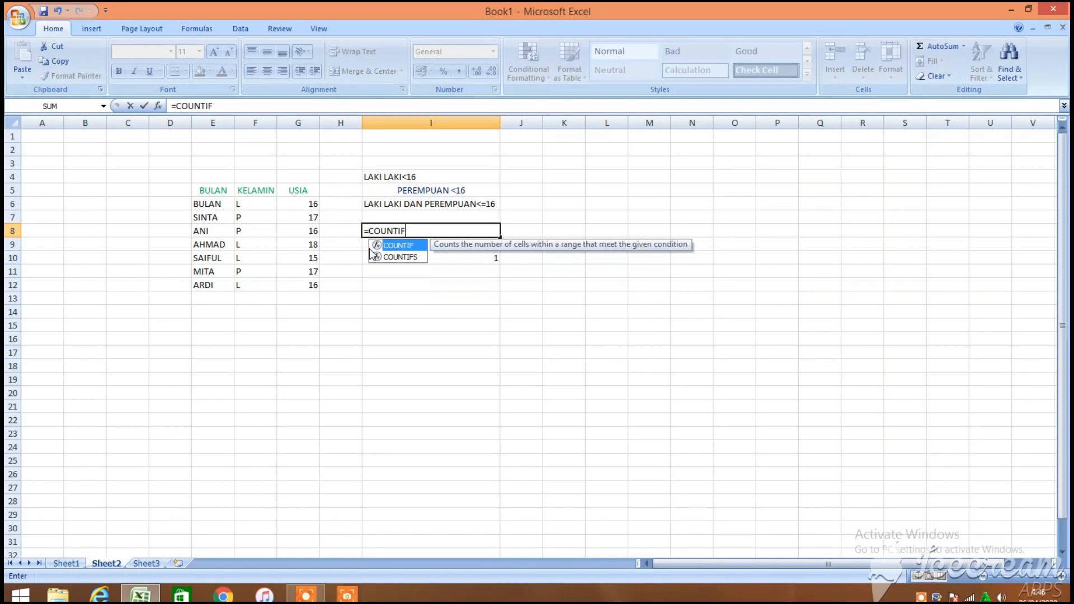
text(S)
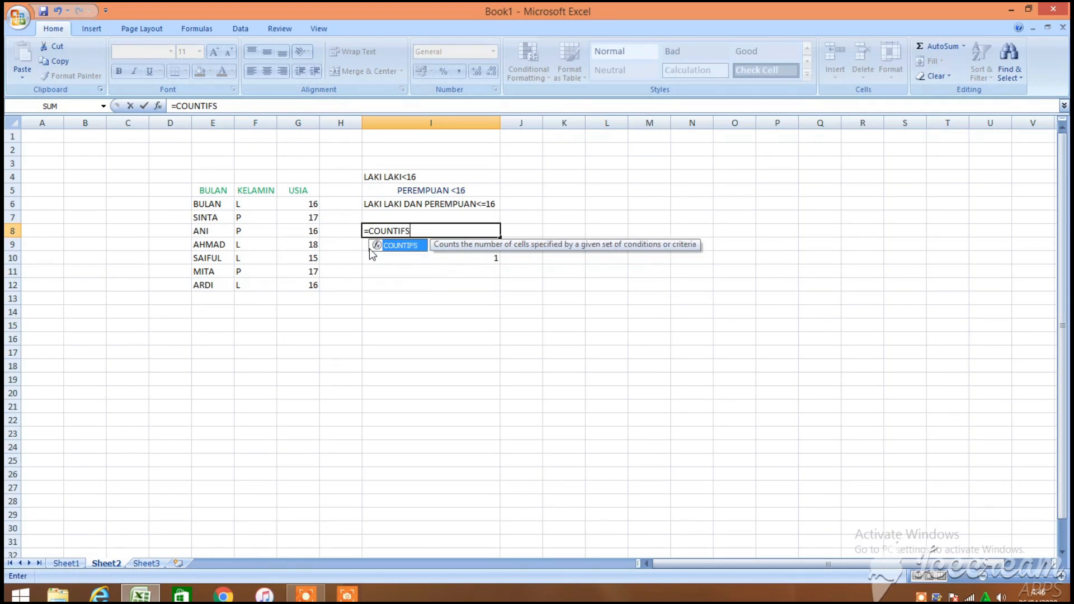
text(()
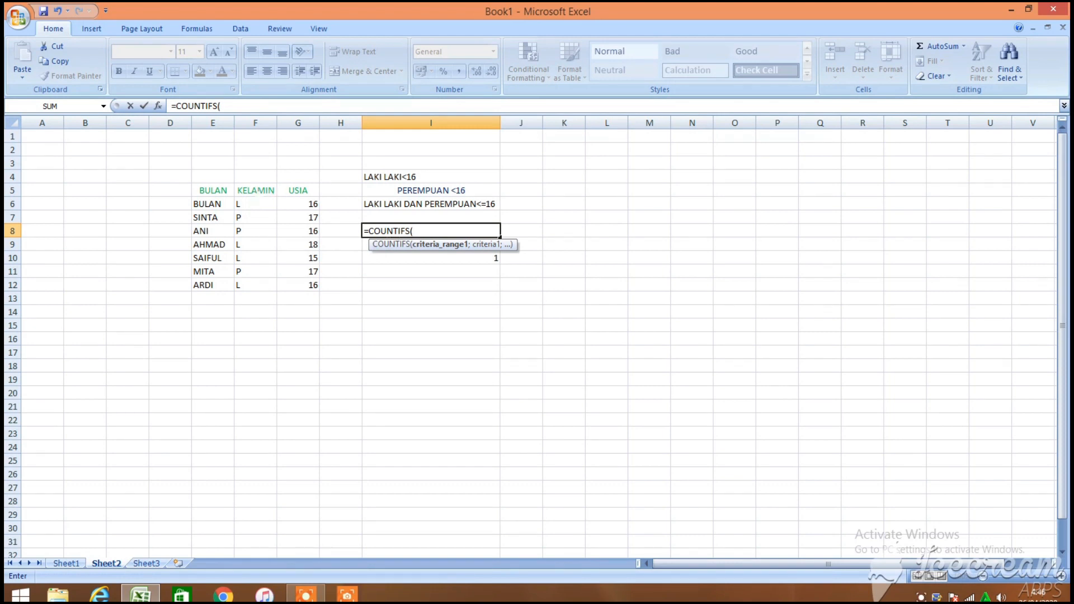
drag(258, 190, 274, 286)
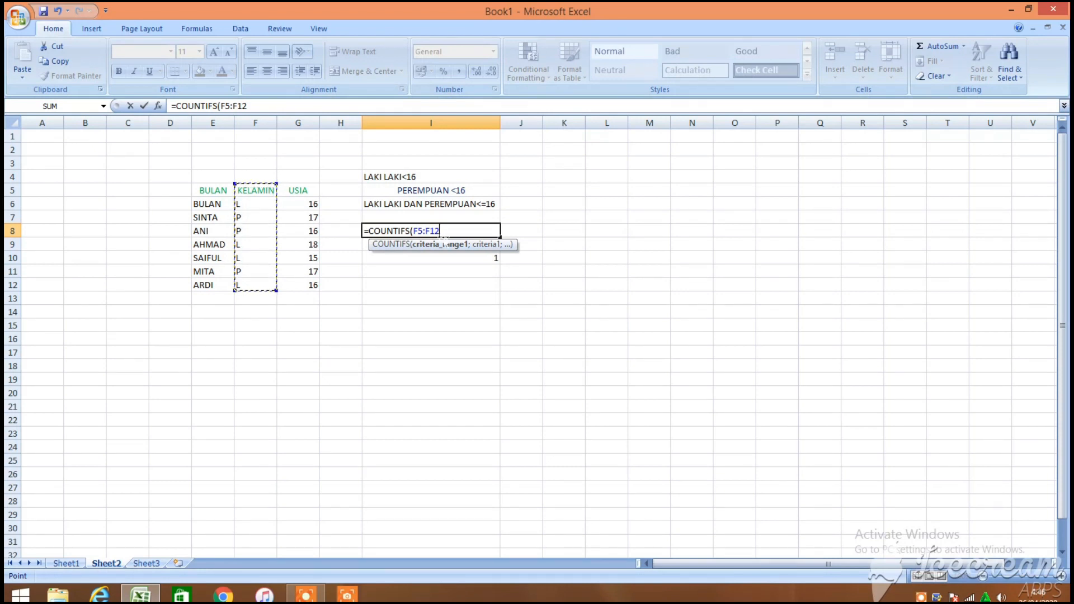
text("P")
text(;)
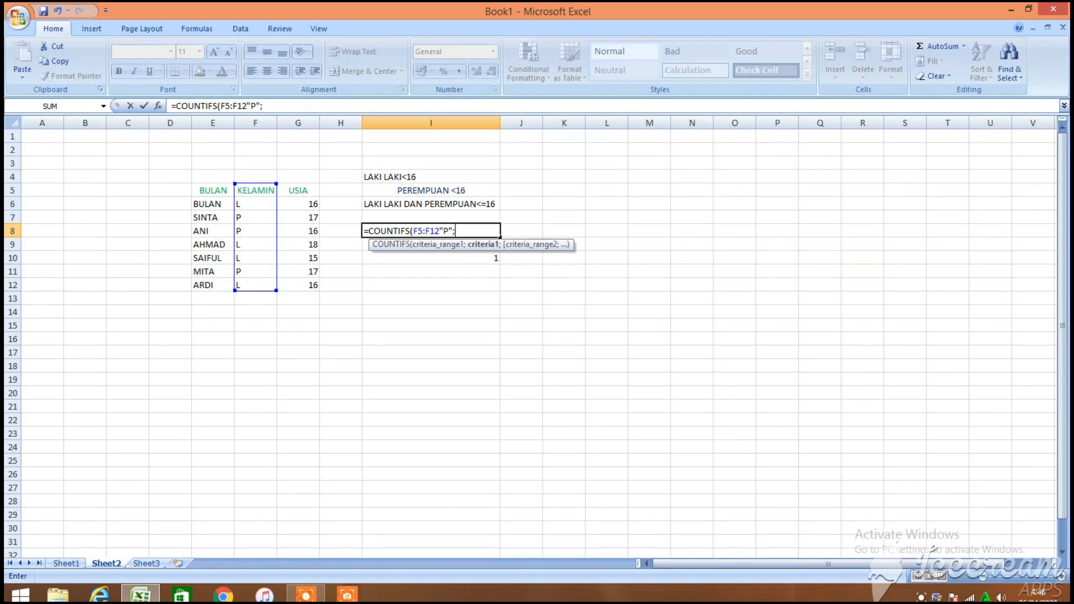
drag(314, 204, 312, 271)
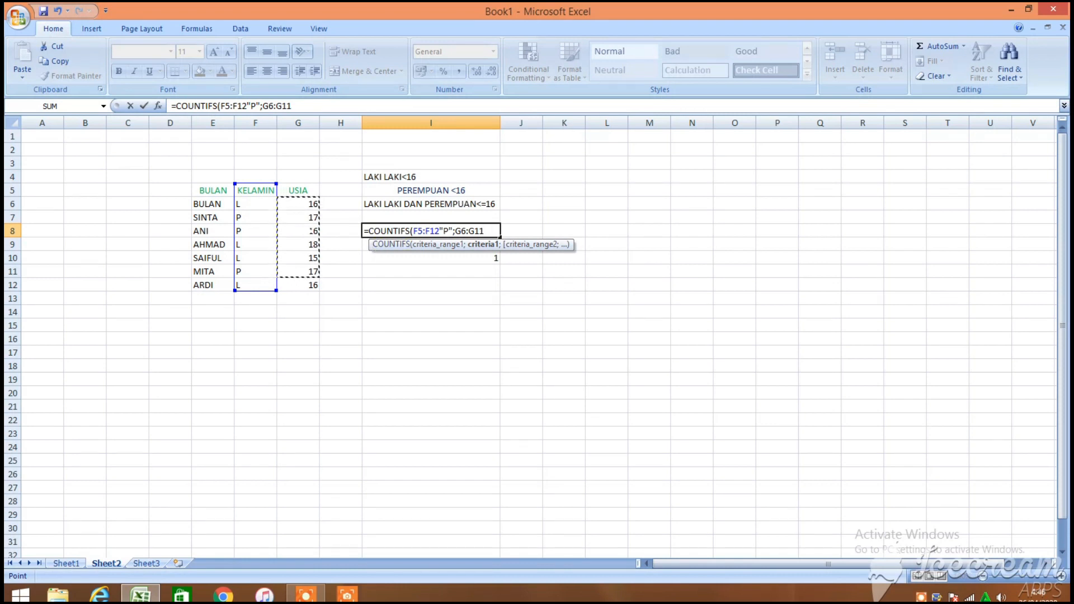
click(302, 204)
drag(305, 204, 313, 289)
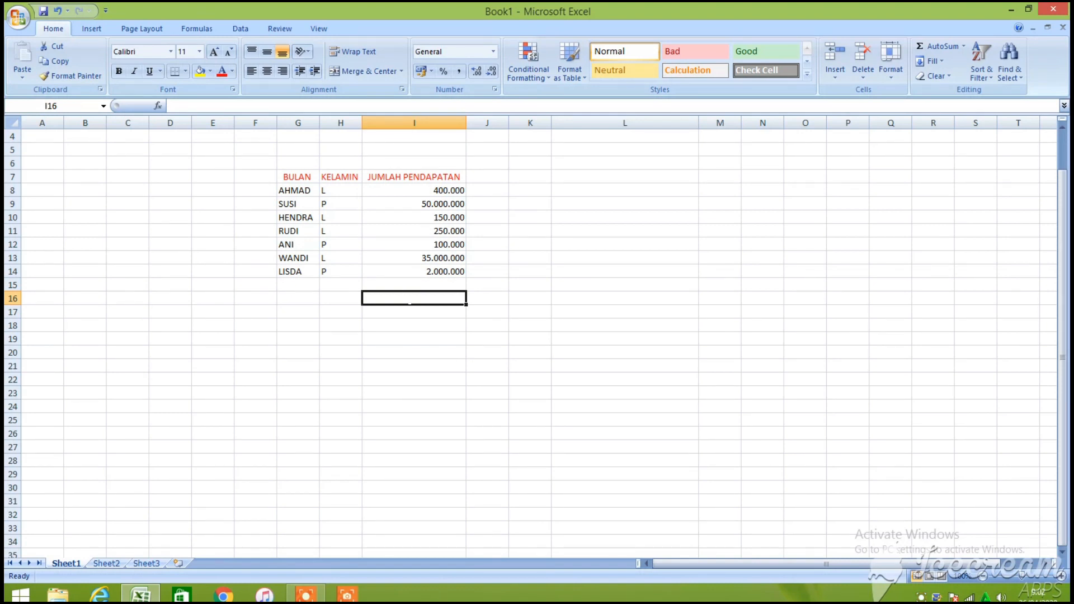
Enter the formula =SUMIF(H7:I14;"L";I7:I14) in cell I16 of Sheet1 to total the males' income
text(=)
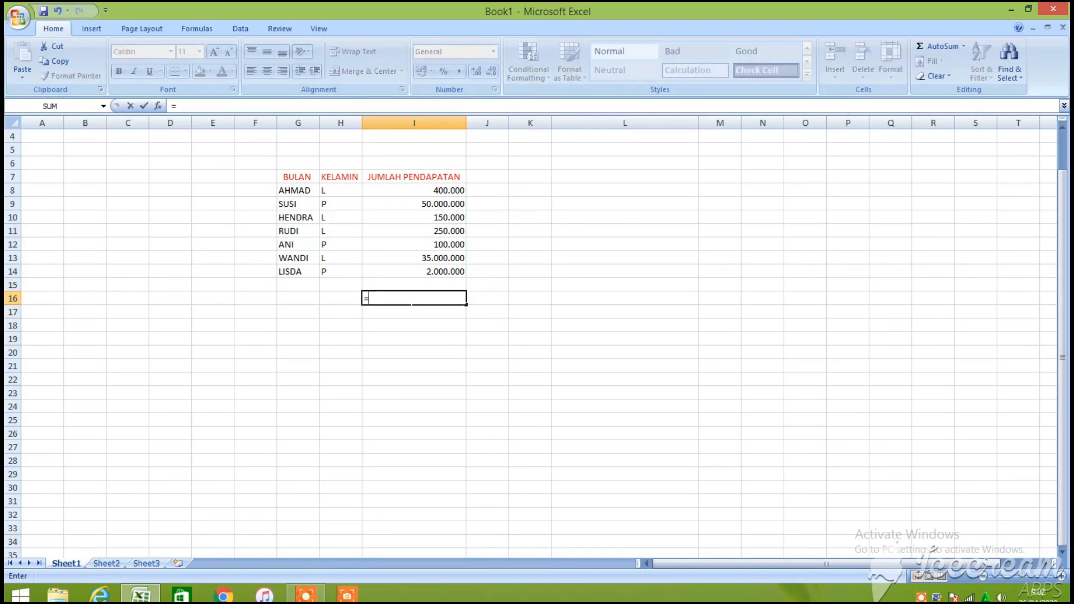
text(SUM)
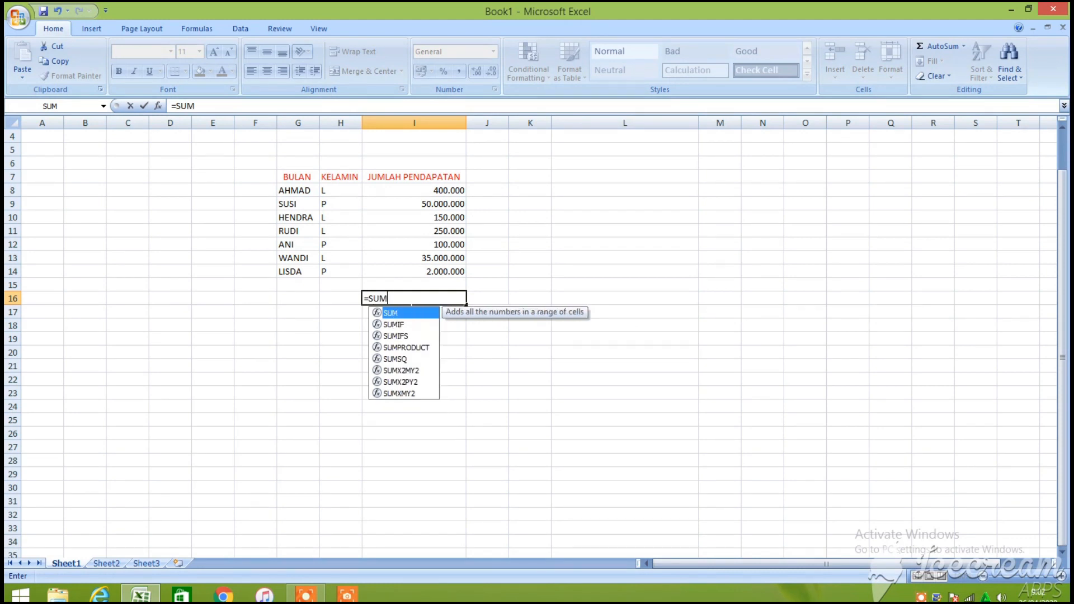
text(IF)
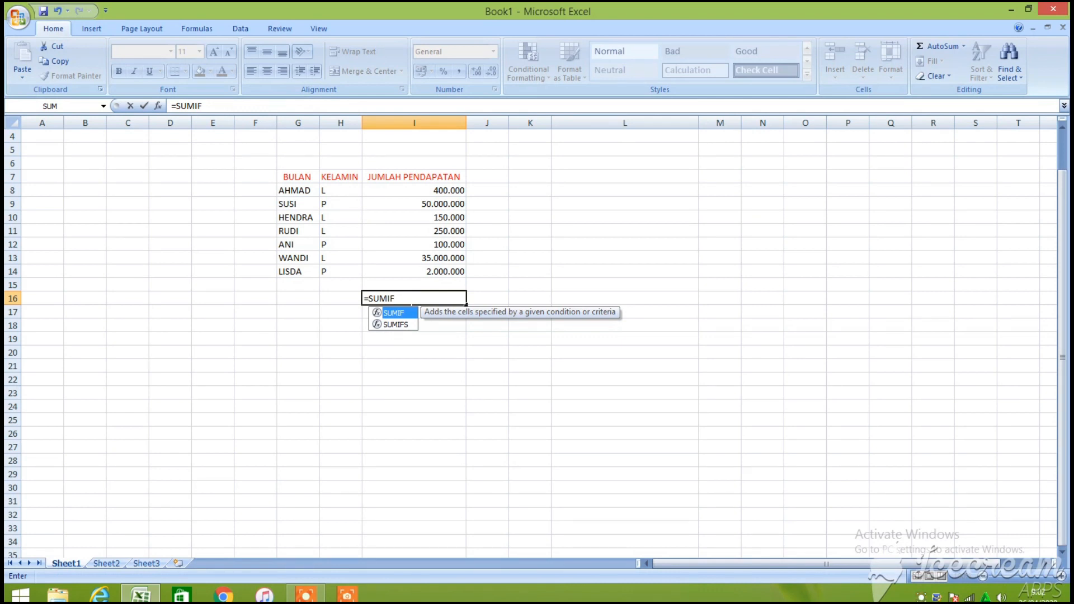
text(()
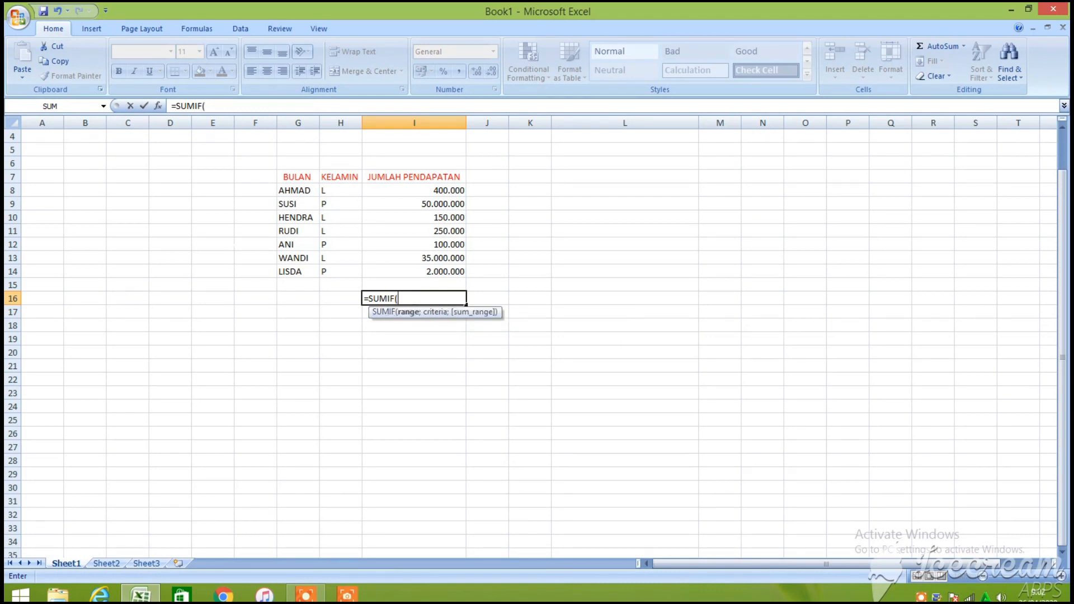
click(351, 177)
drag(351, 177, 461, 273)
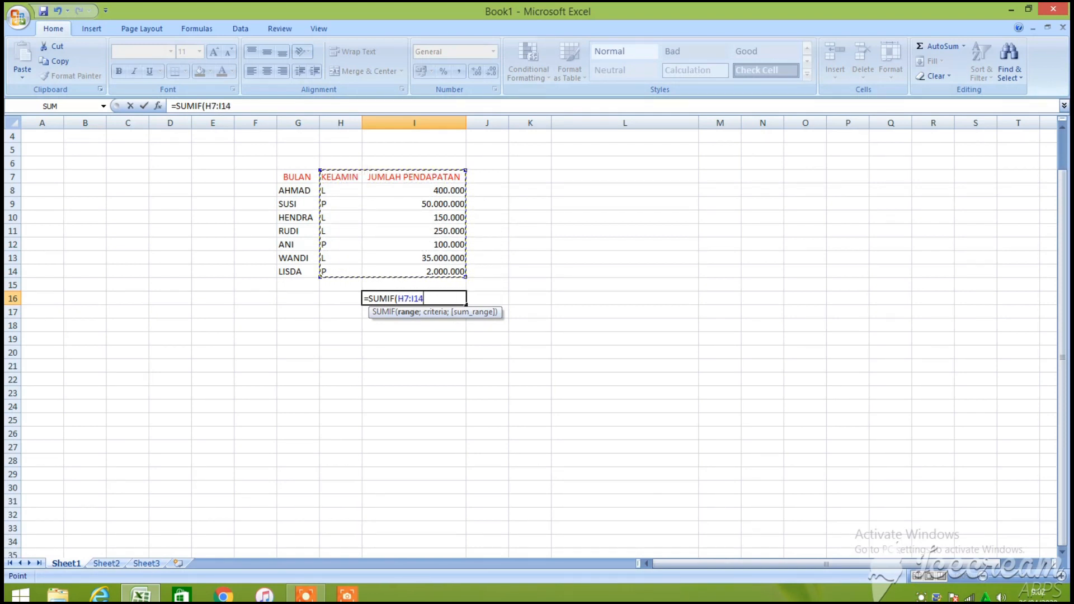
text(;)
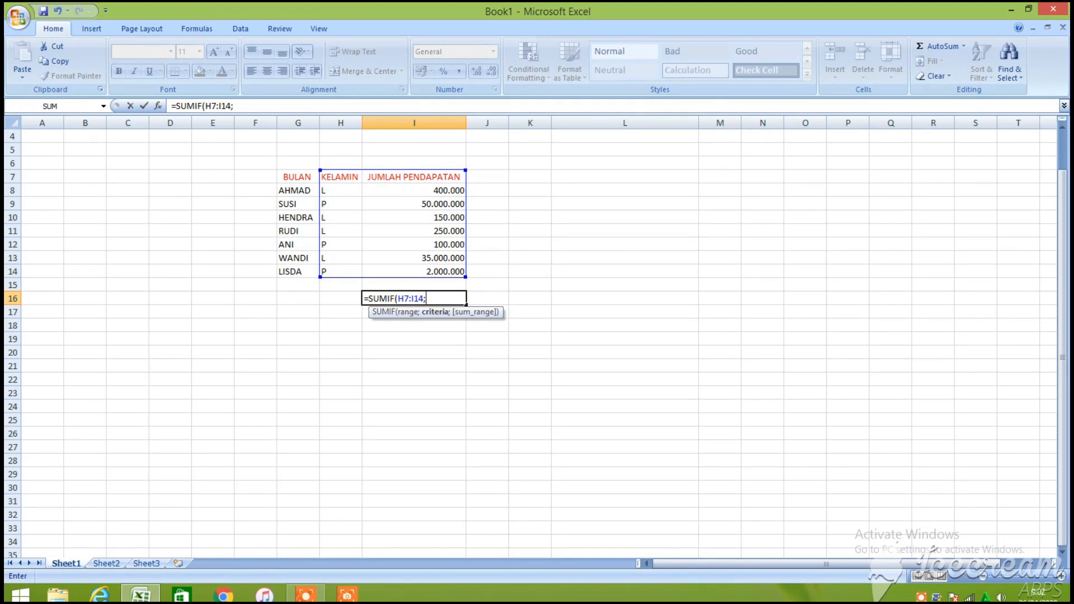
text("L")
drag(446, 190, 446, 280)
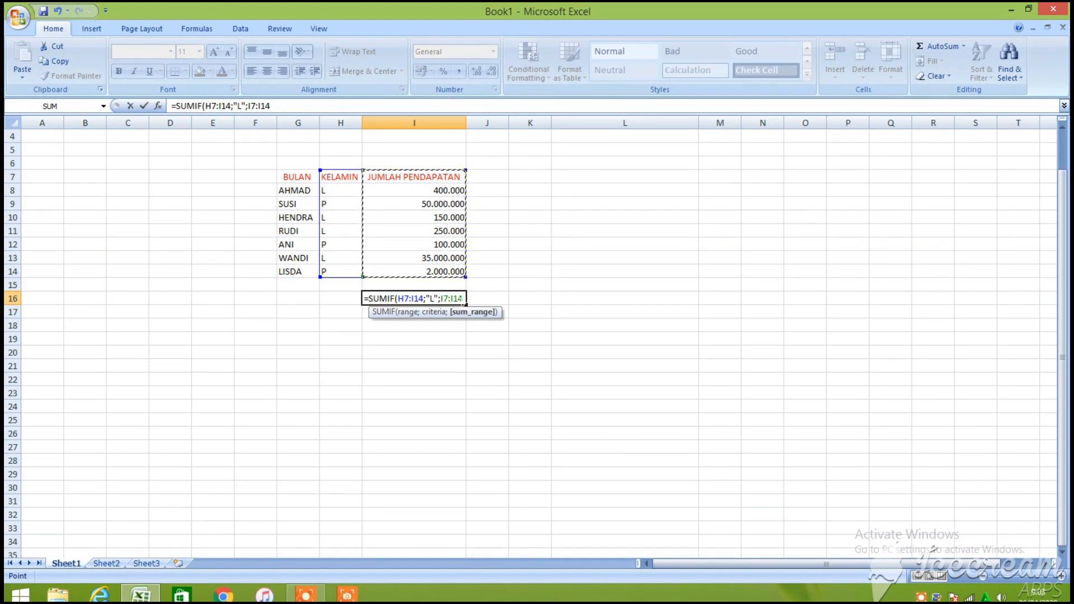
key(Return)
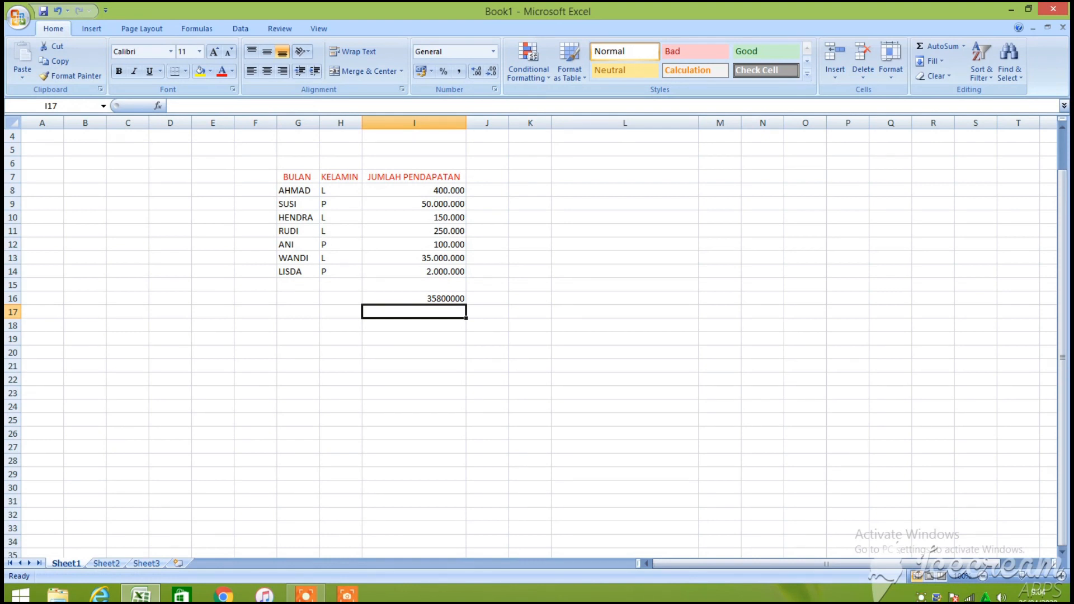
Enter the formula =SUMIF(H8:I15;"P";I8:I14) in cell I17 to total the females' income
text(=)
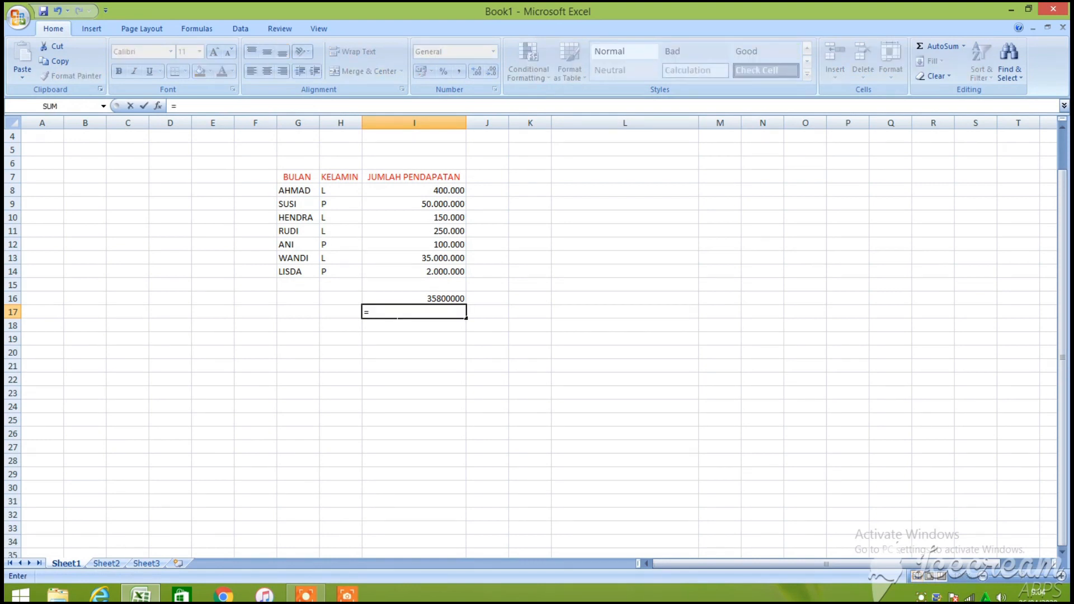
text(SUMIF)
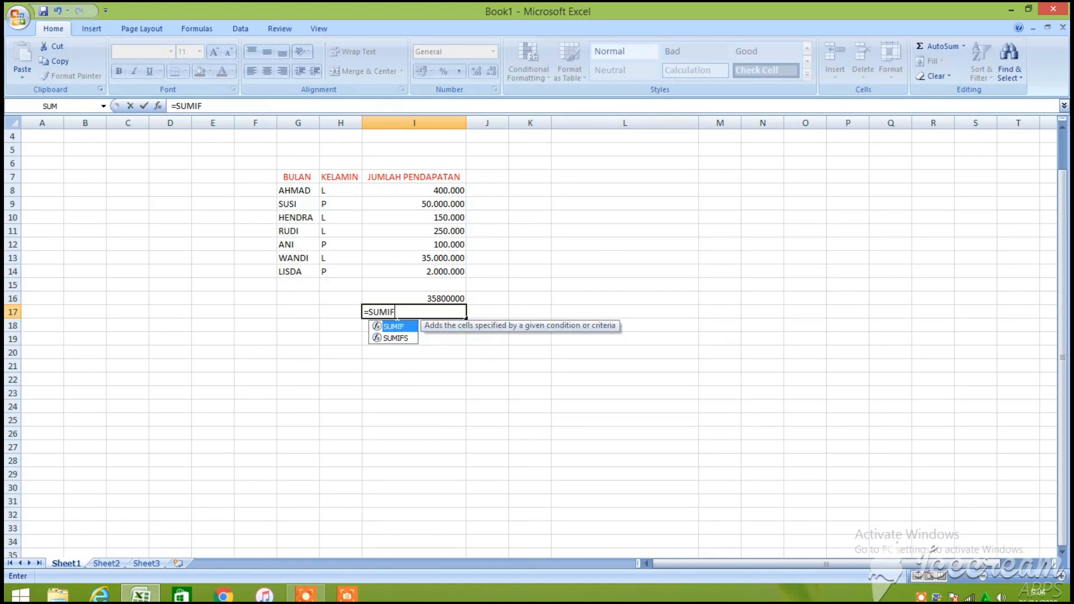
text(()
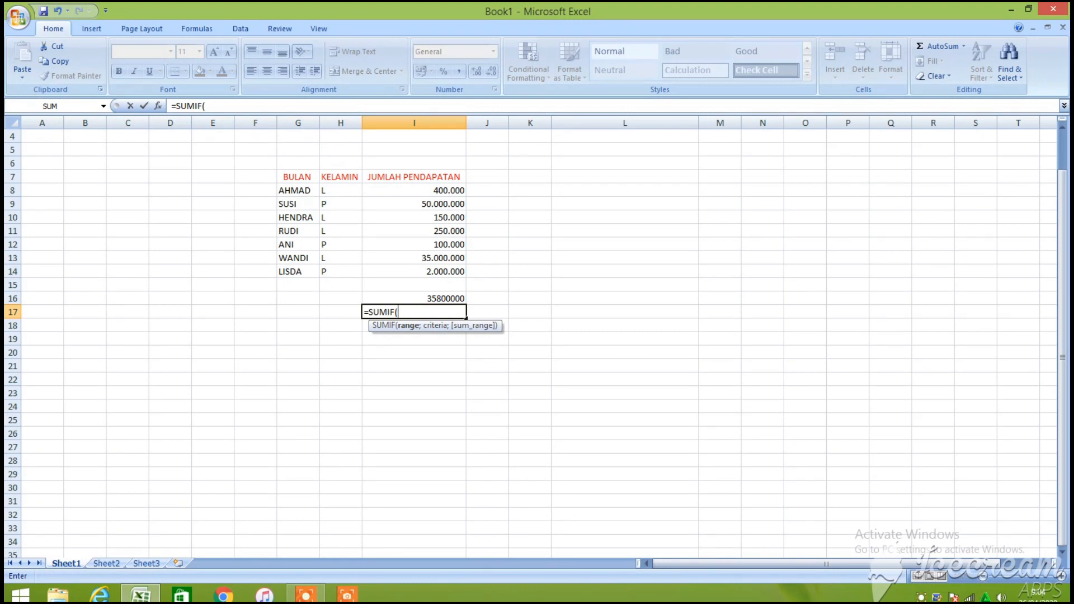
drag(324, 189, 463, 288)
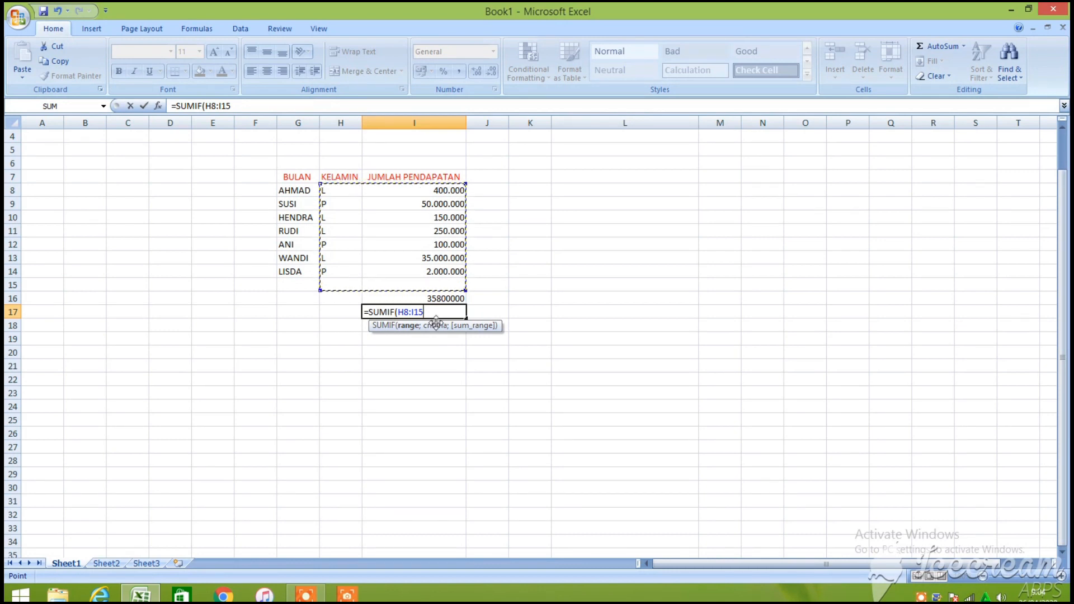
text(;)
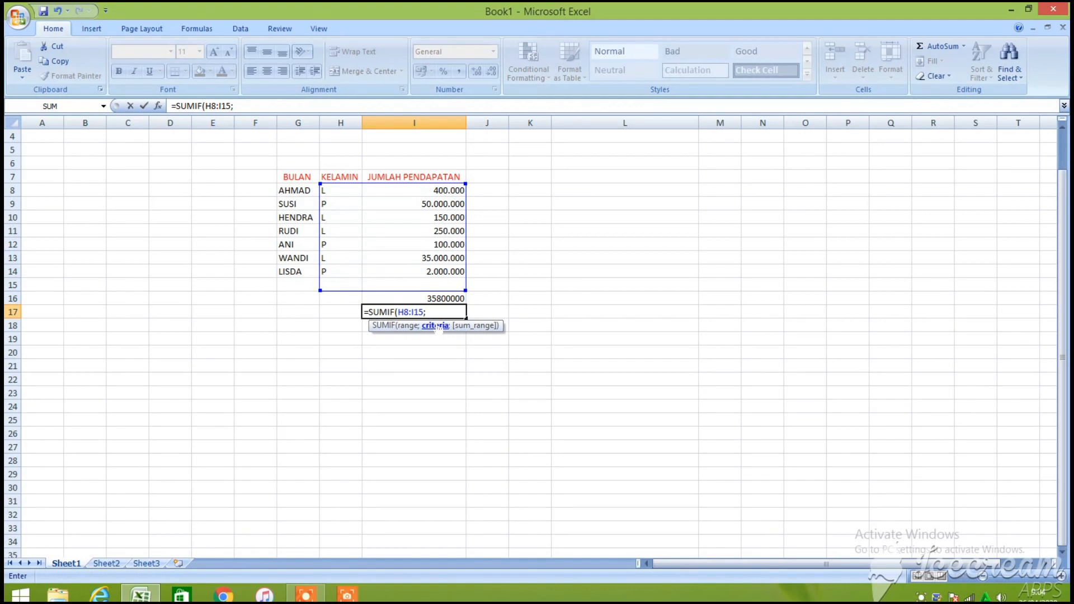
text("Pp;)
key(BackSpace)
key(BackSpace)
text(";)
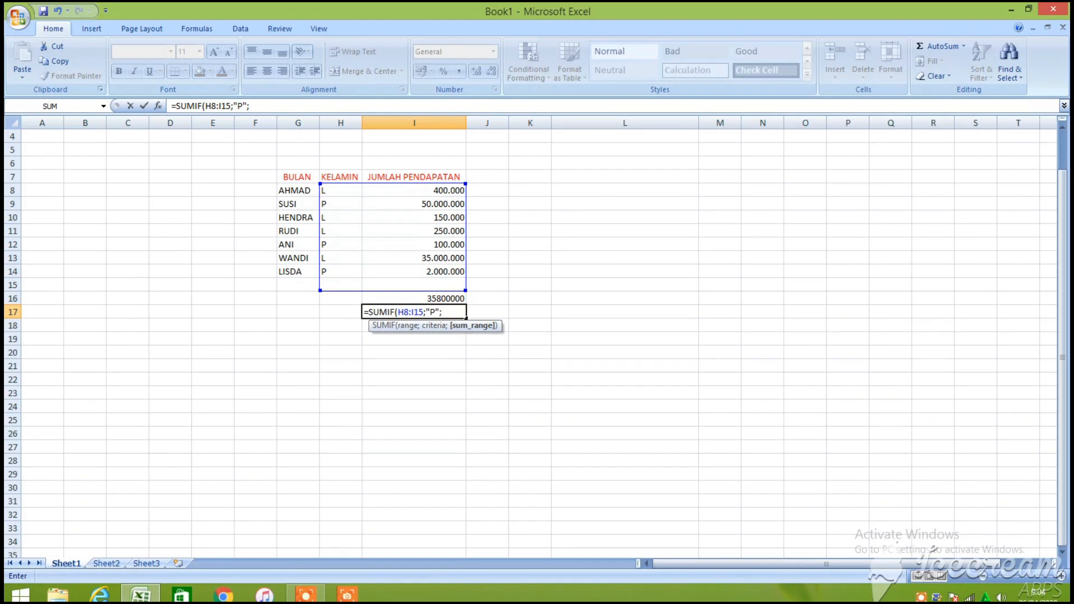
drag(456, 190, 459, 272)
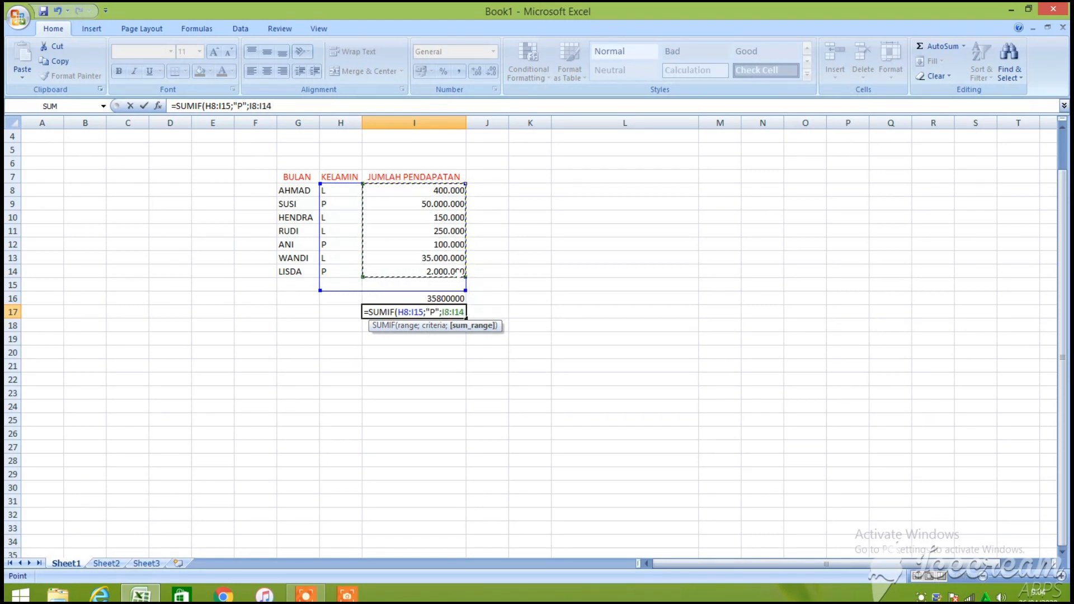
Finish the SUMIF formula in I17 with range H8:I15, criterion "P" and sum range I8:I14
key(Return)
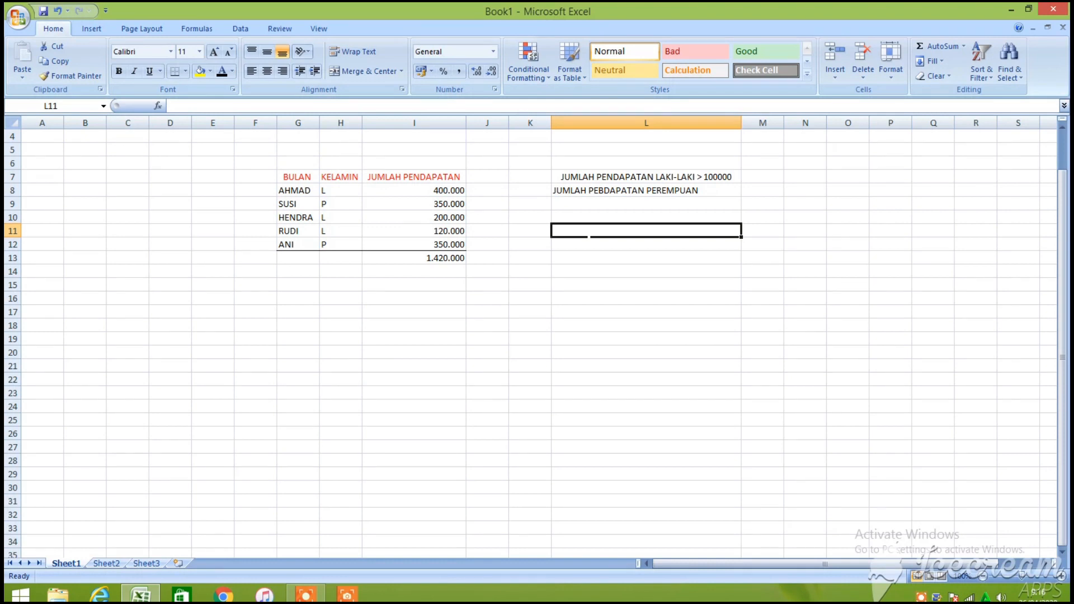
Begin a SUMIFS formula in L11 with I8:I12 as the sum range and H8:H12 as the first criteria range
text(=)
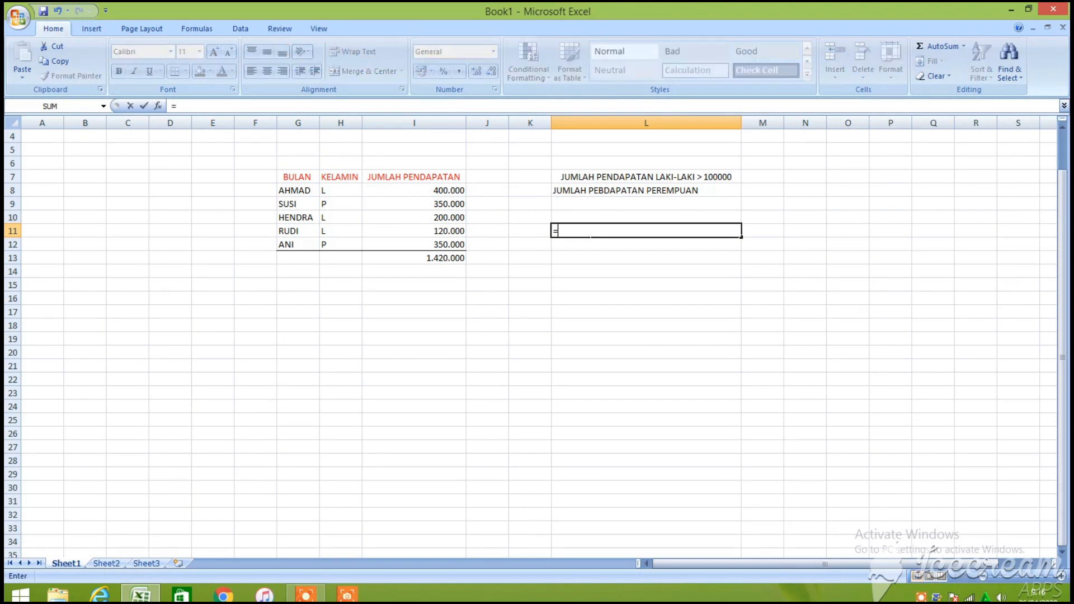
text(SU)
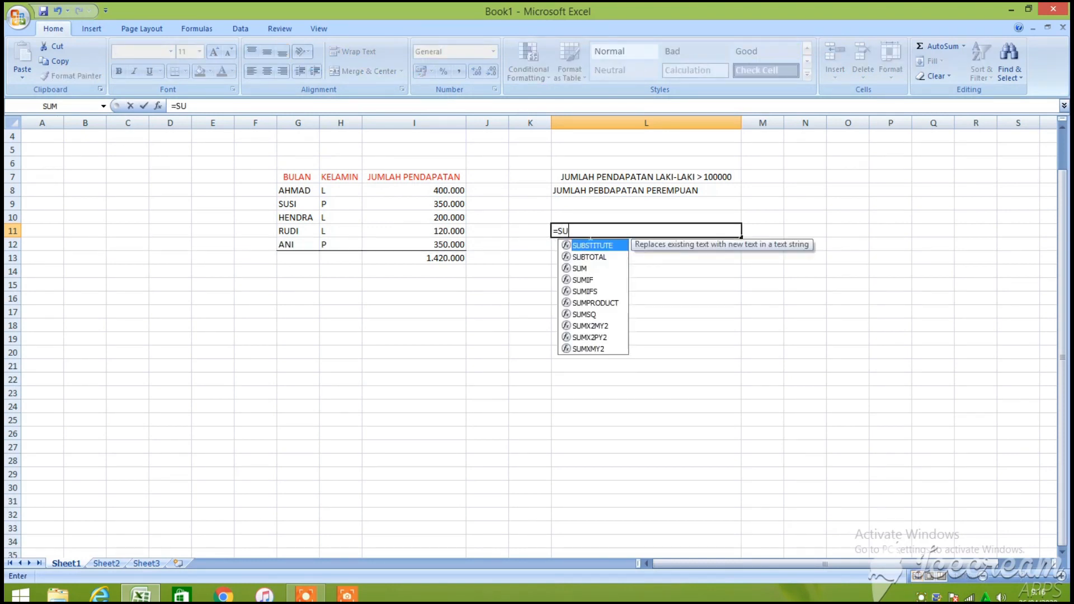
text(MIF)
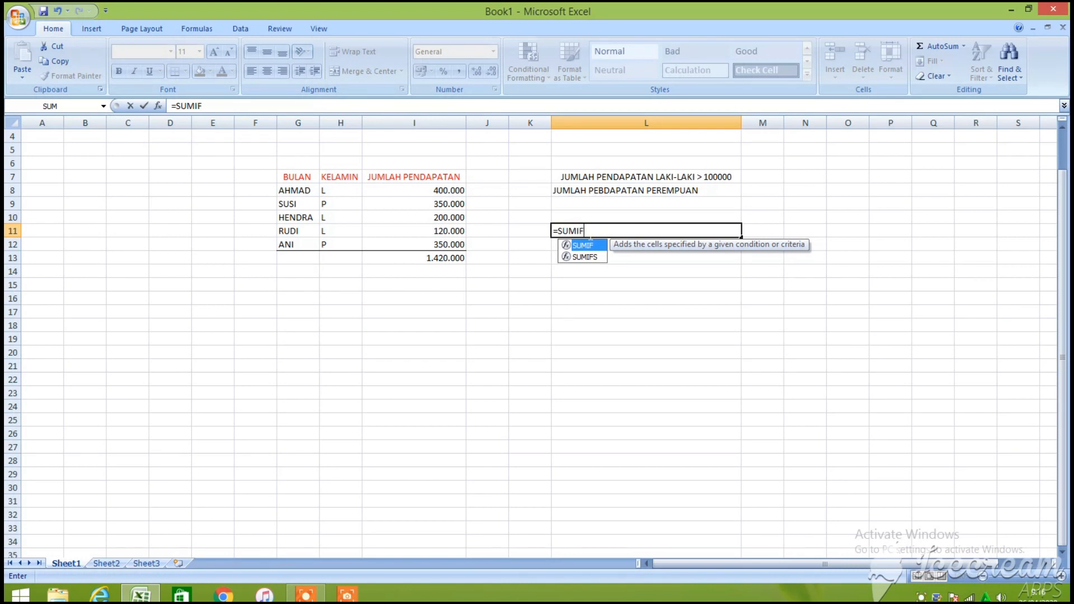
text(S)
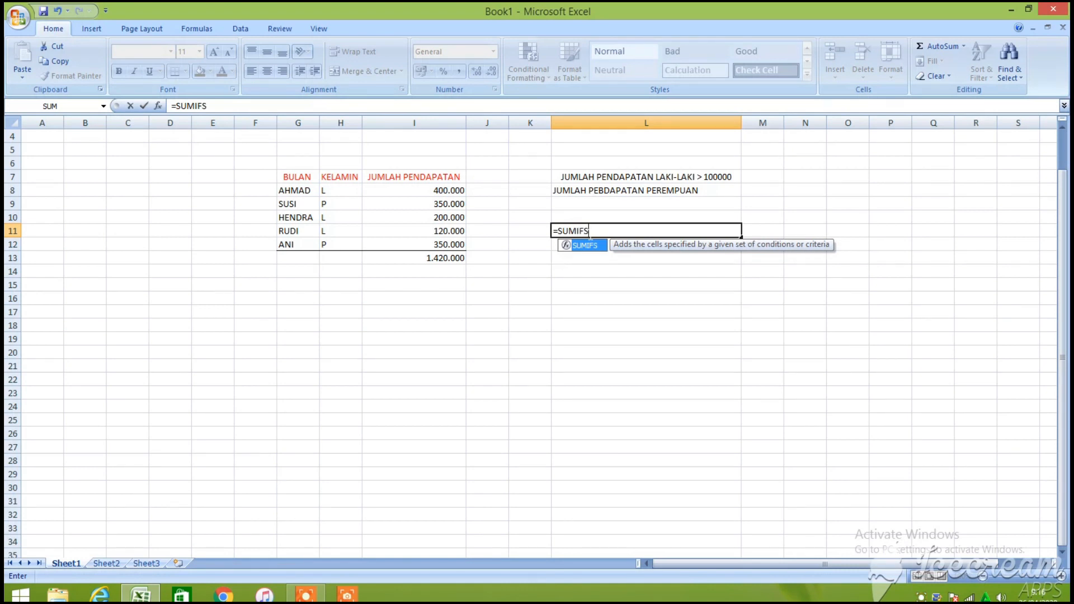
text(()
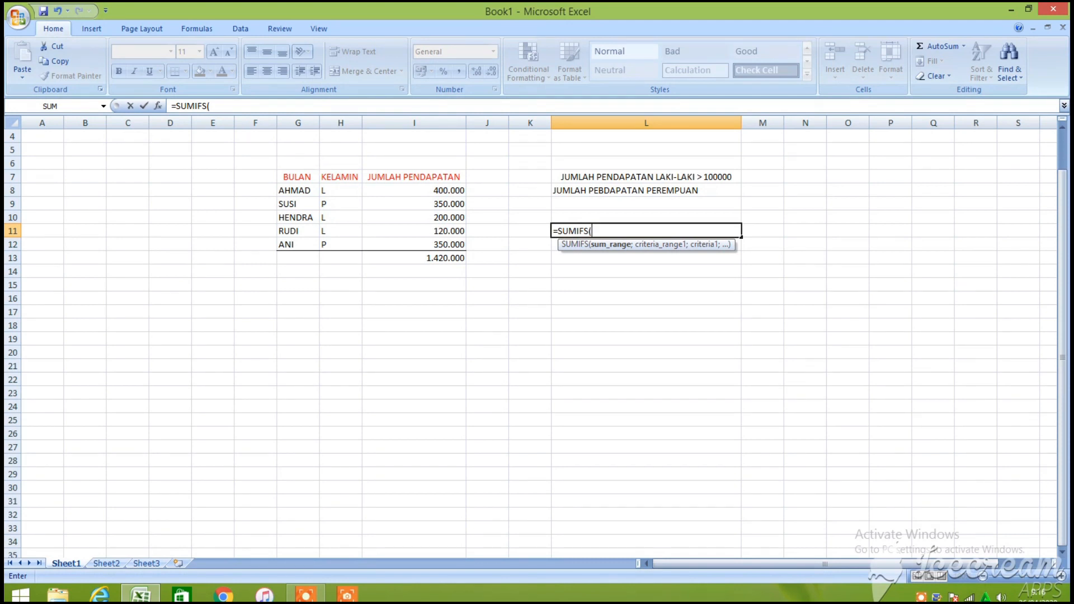
drag(442, 190, 441, 244)
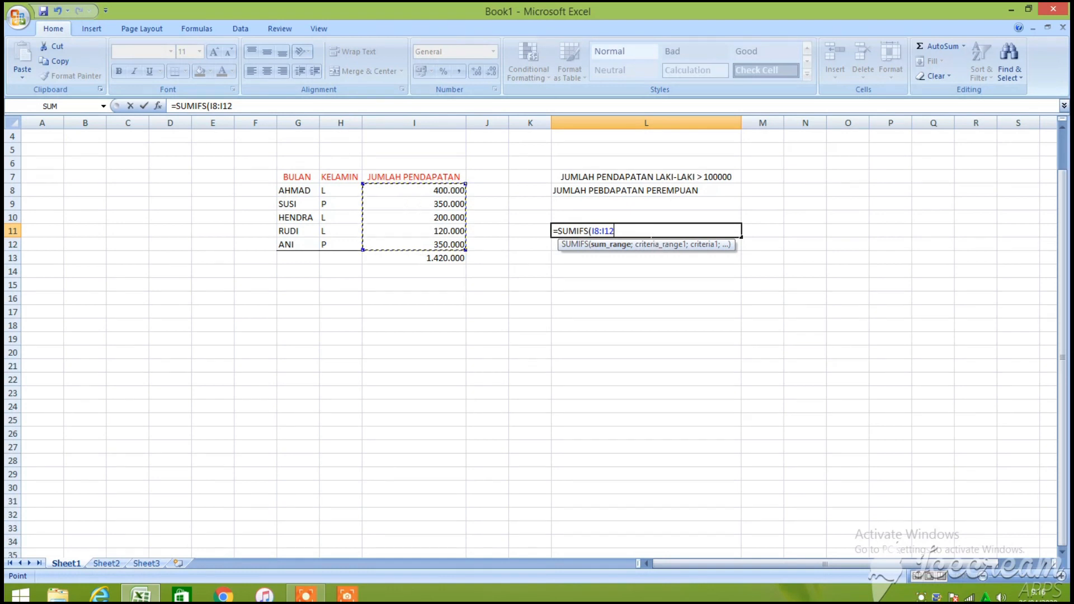
text(;)
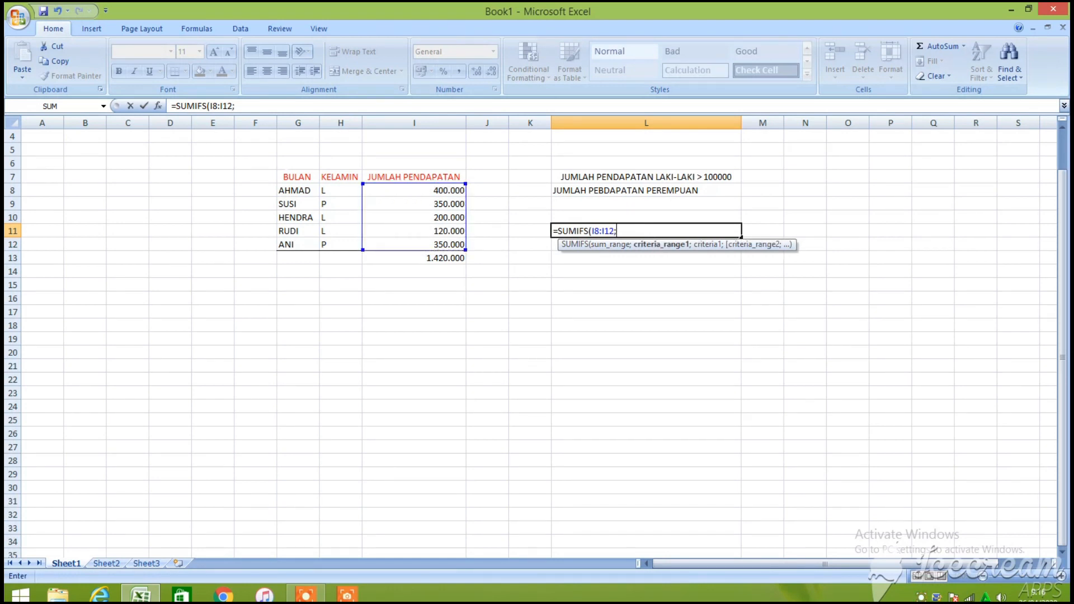
drag(338, 191, 339, 244)
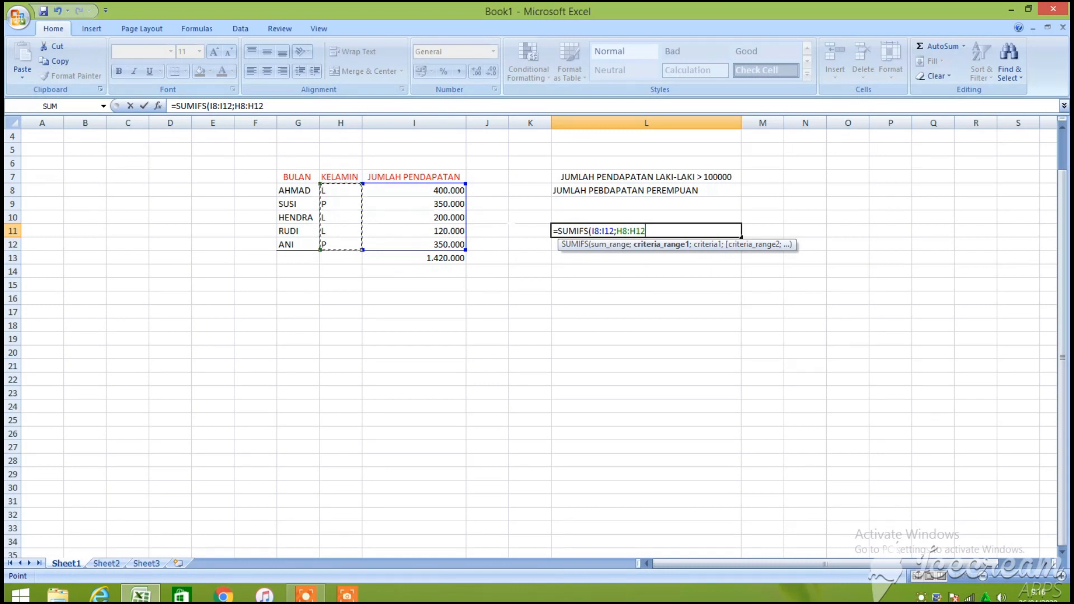
Add "L" as the first criterion and try completing the SUMIFS formula with >100000 as the next argument
text(')
text(;)
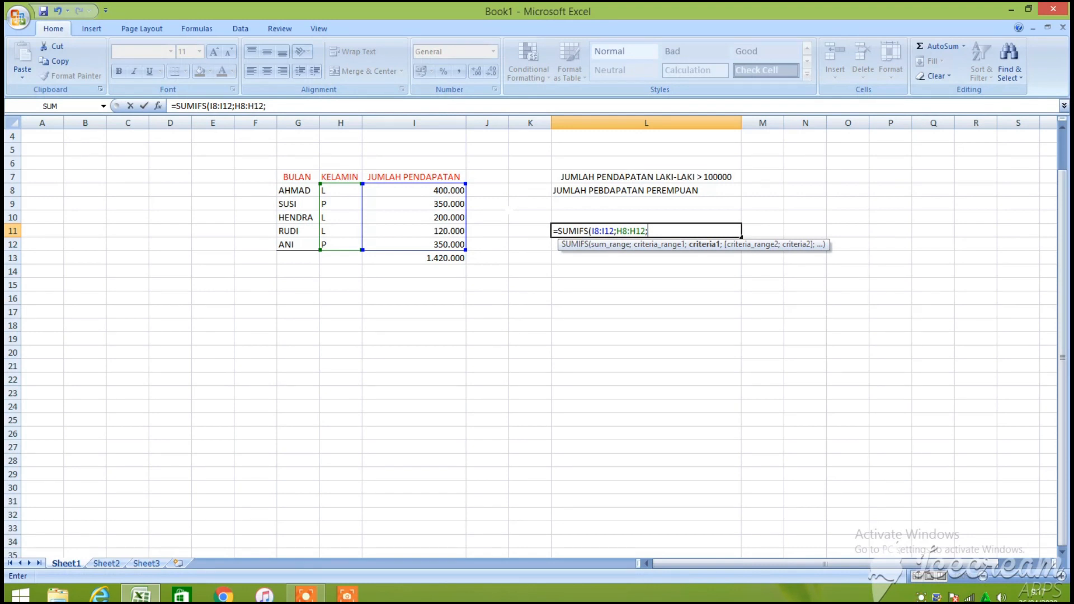
text("L)
text(;)
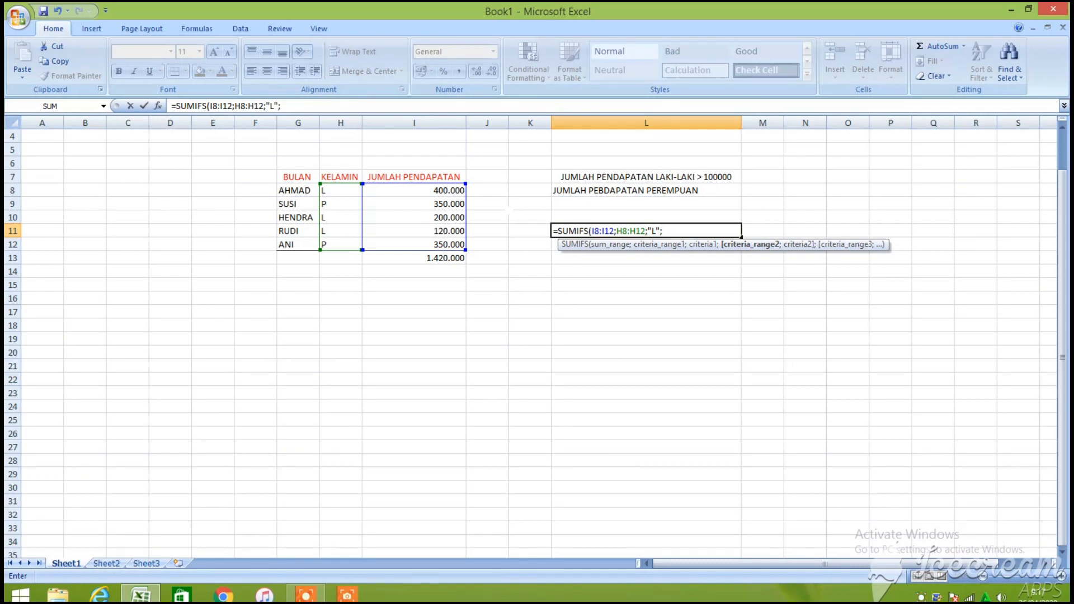
text(>100000))
key(Return)
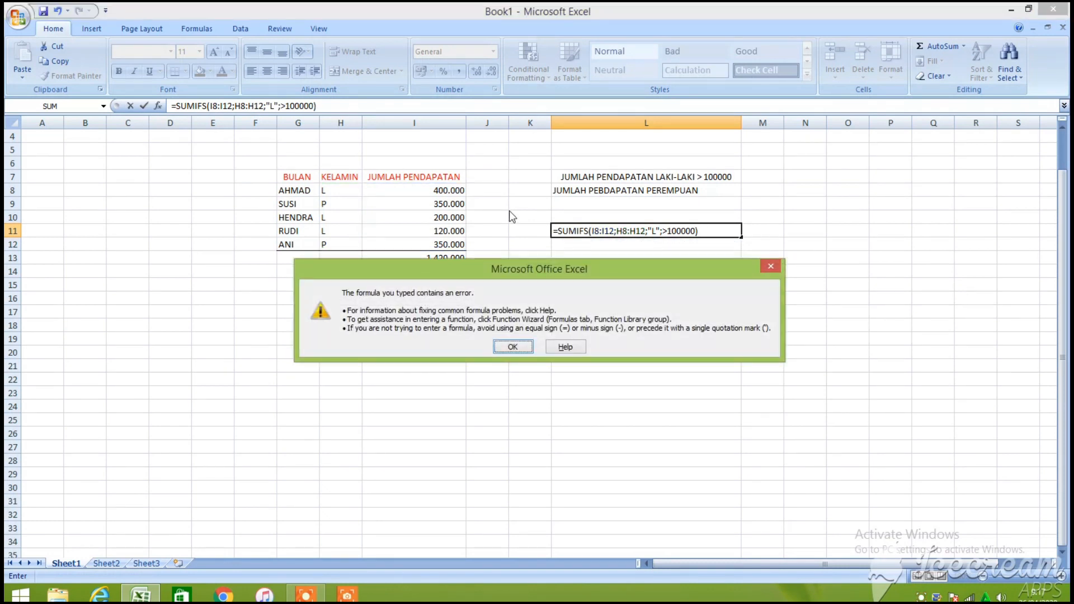
Correct the second condition of the L11 SUMIFS formula to I8:I12;">=100000" and enter the formula
key(Return)
key(BackSpace)
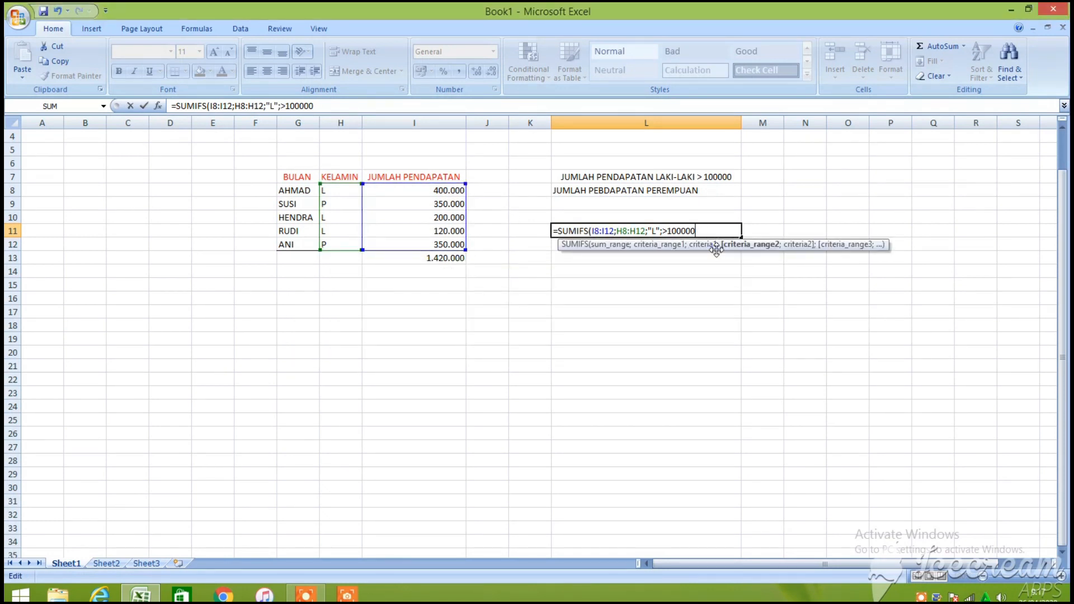
text(")
key(Return)
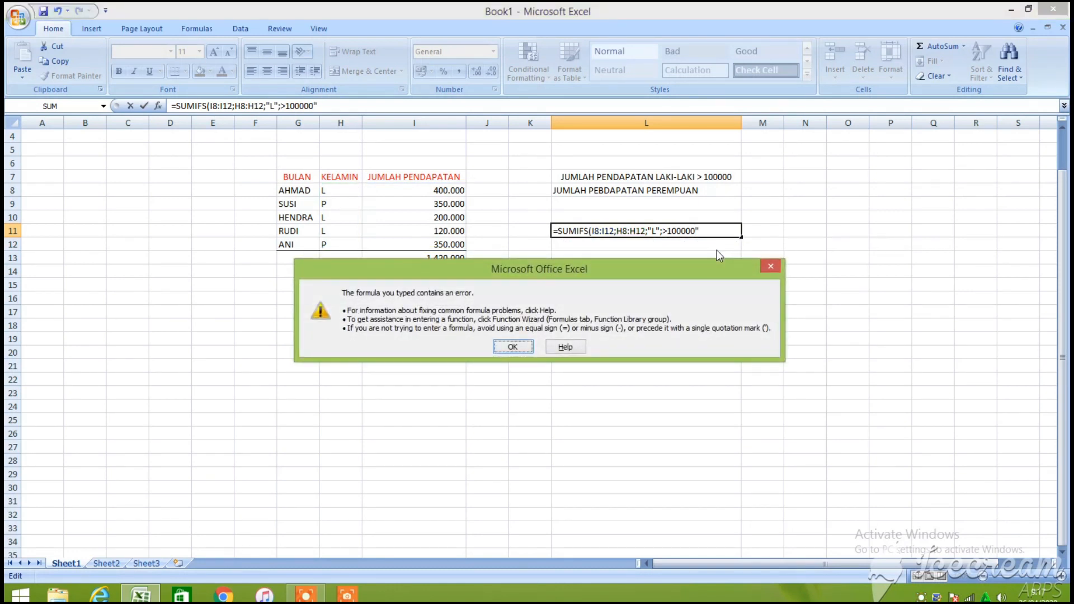
key(Return)
text(I8:I12;)
key(Return)
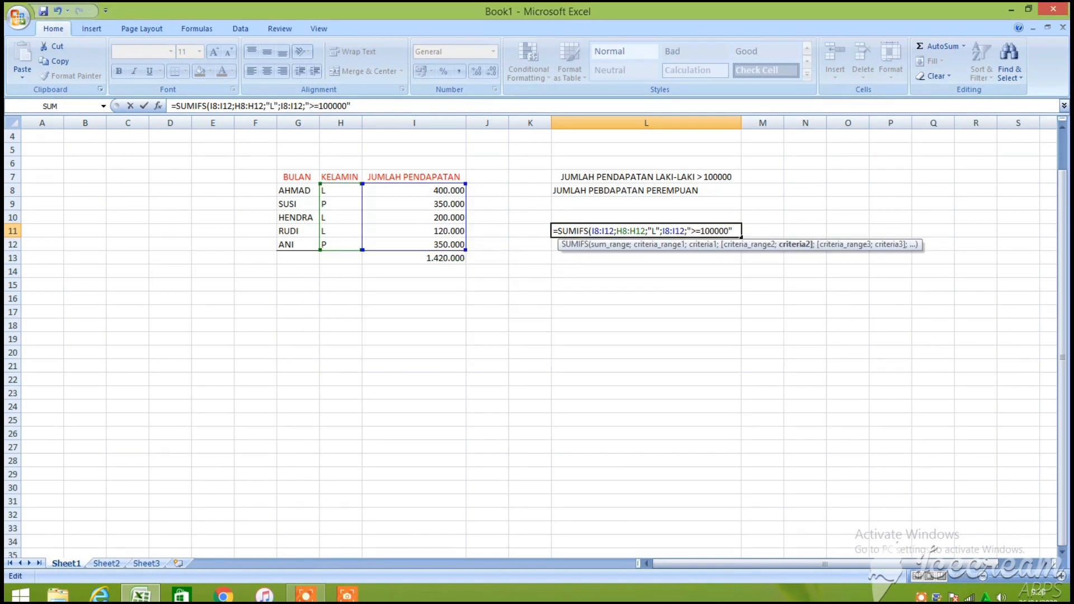
key(Return)
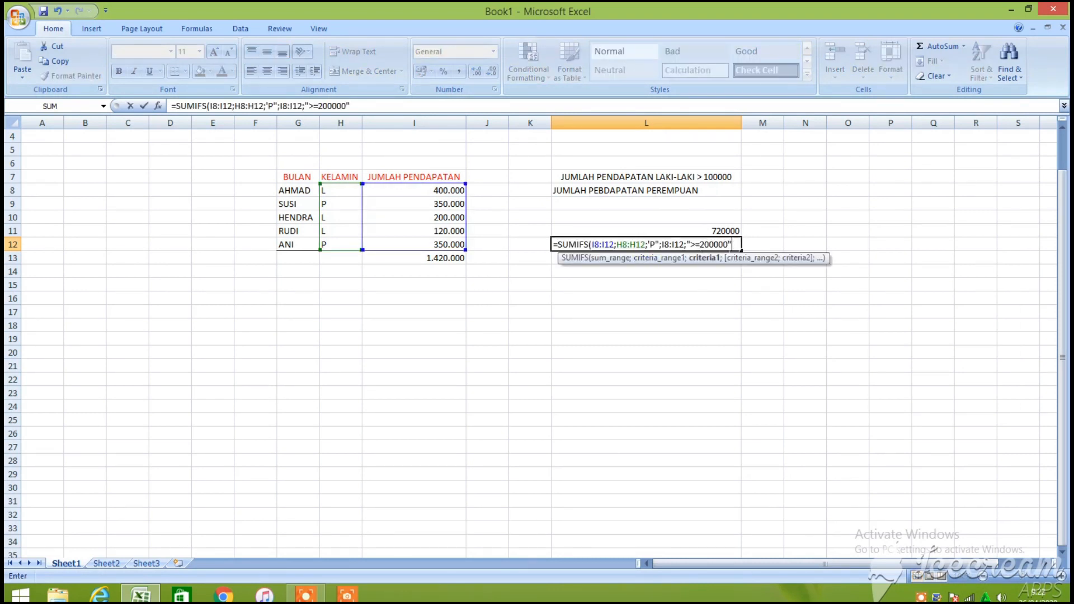
Enter the SUMIFS formula in L12 with criteria "P" and ">=200000", correcting the mismatched quotation marks around P
key(Return)
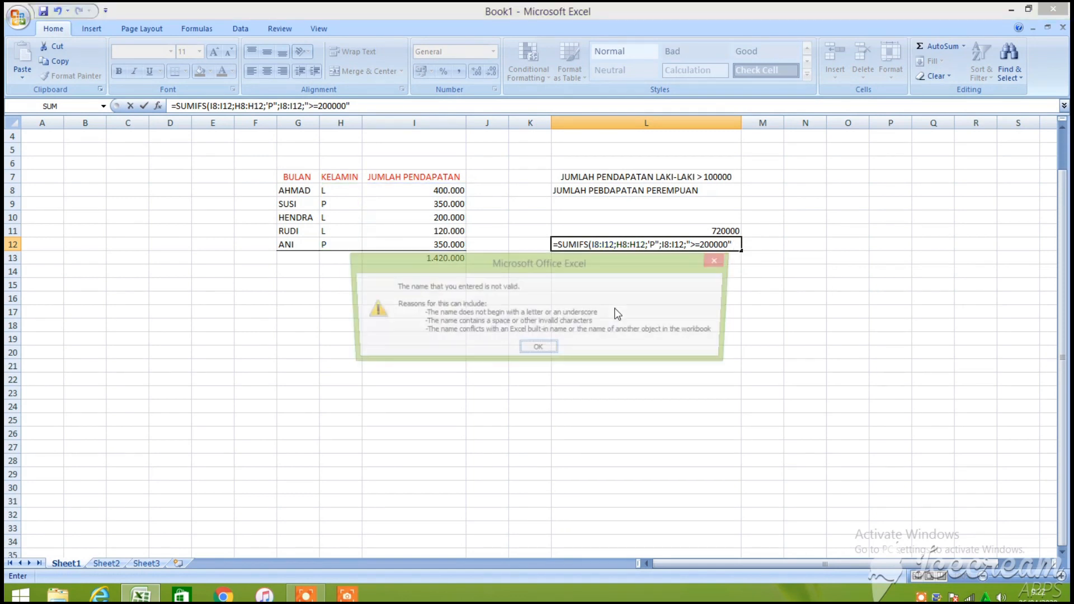
click(720, 260)
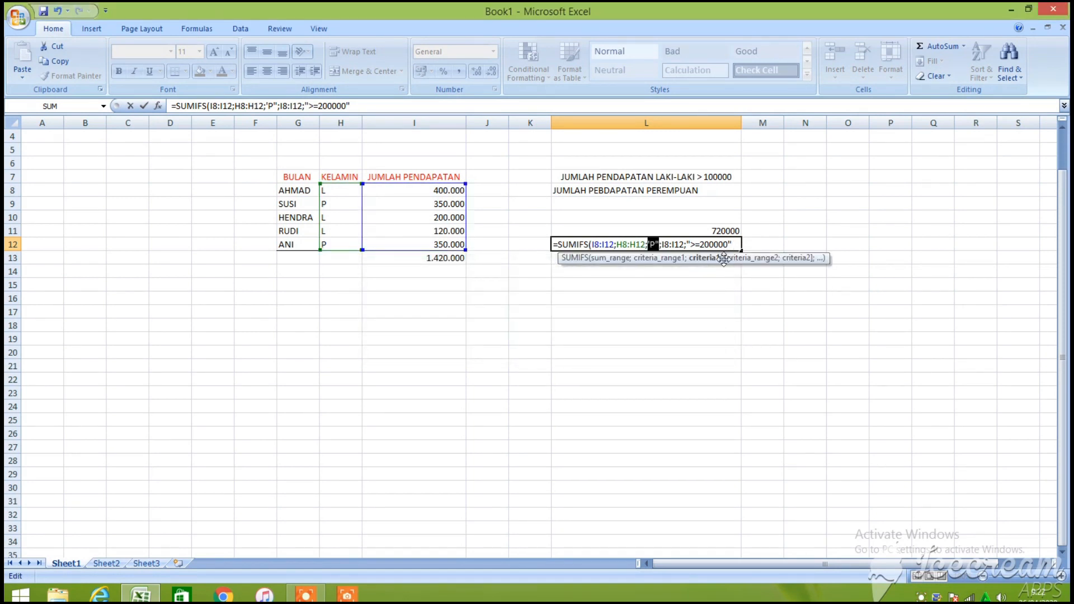
text("P")
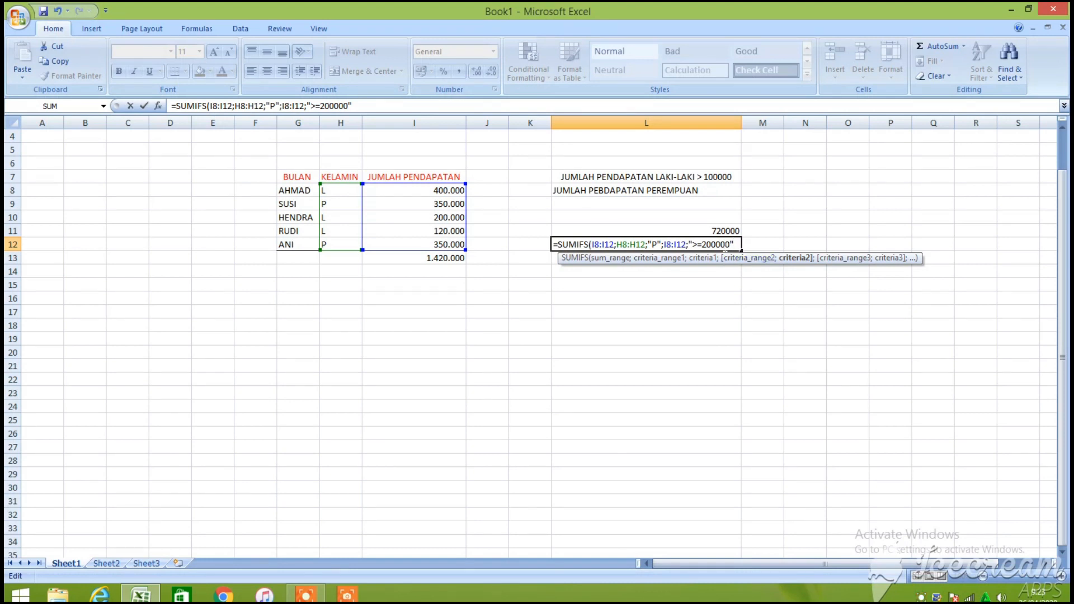
key(Return)
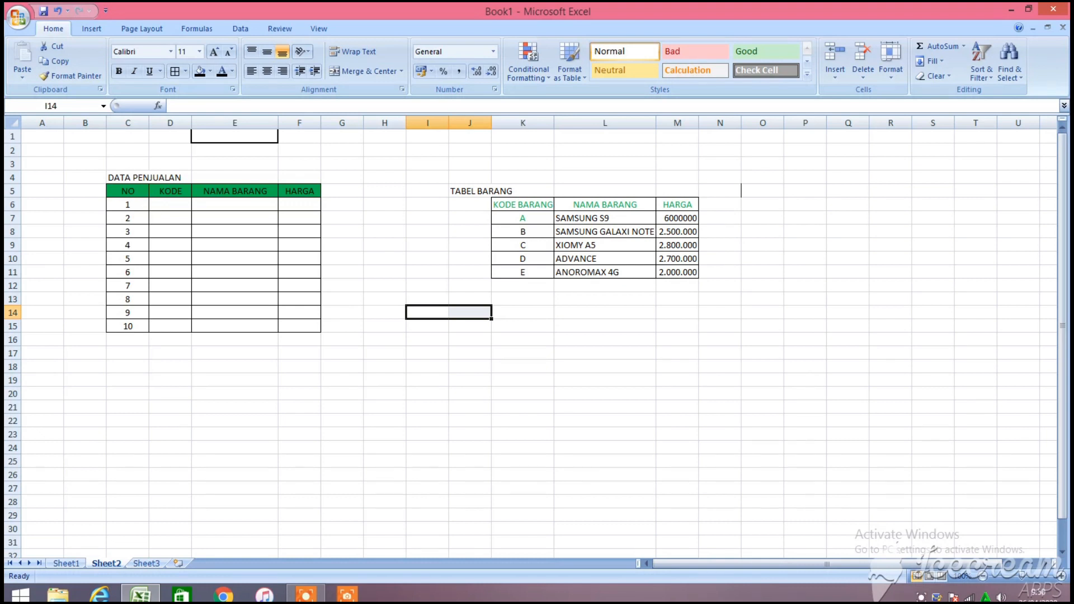
Examine the columns of the DATA PENJUALAN table and the TABEL BARANG table on Sheet2
drag(145, 196, 298, 329)
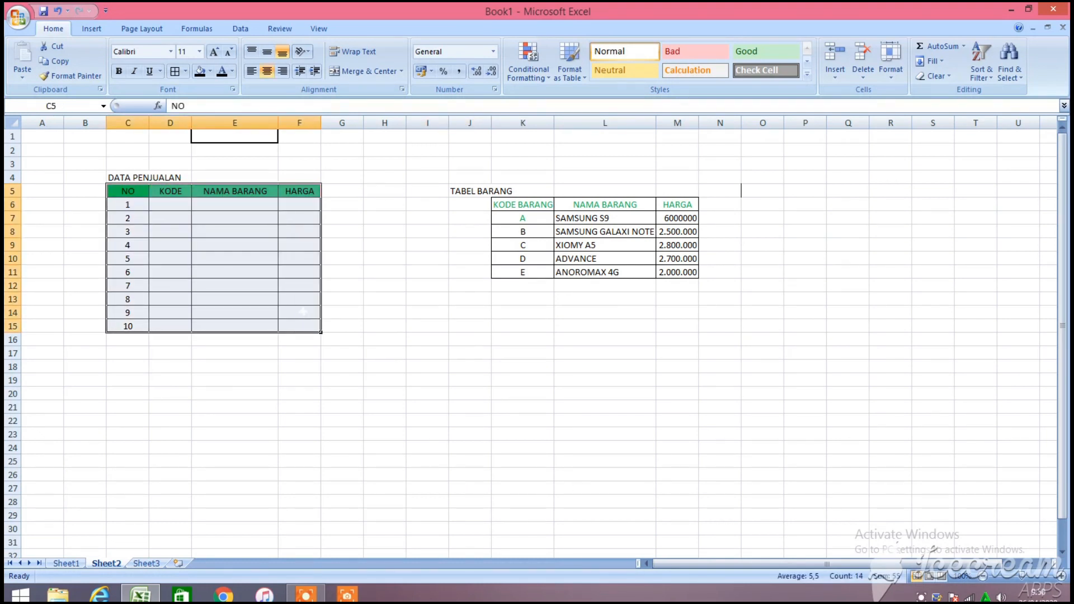
click(267, 203)
drag(261, 211, 256, 324)
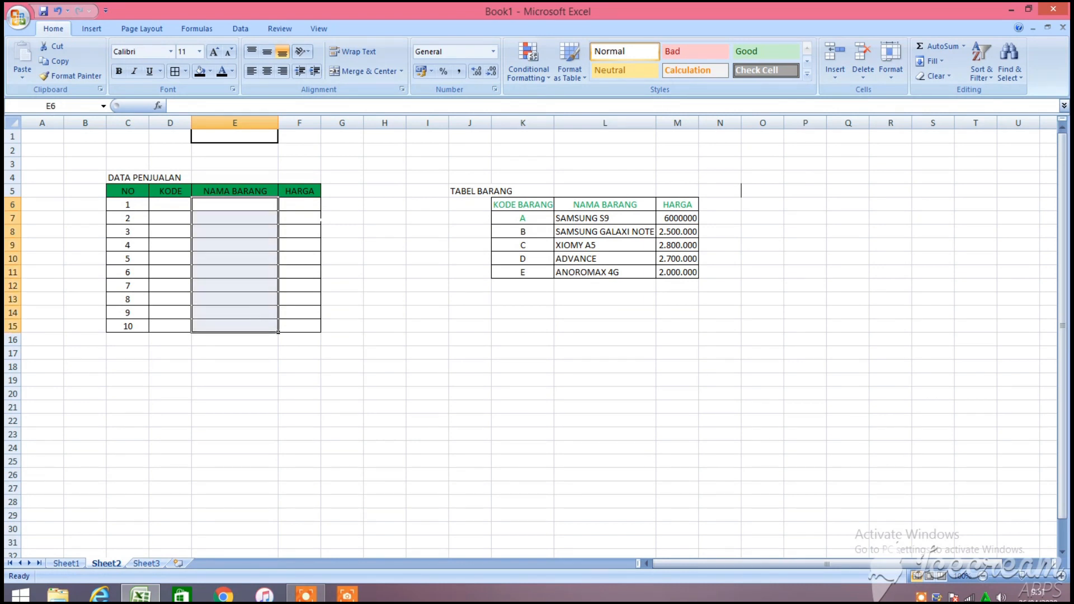
drag(309, 211, 300, 322)
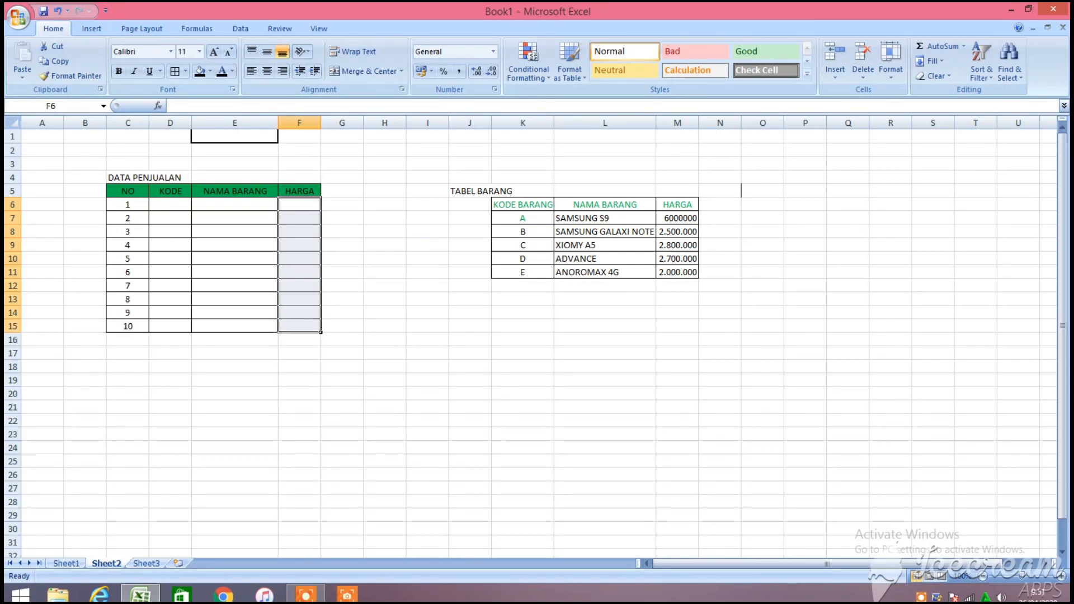
drag(520, 204, 528, 264)
drag(604, 206, 596, 286)
drag(677, 205, 673, 273)
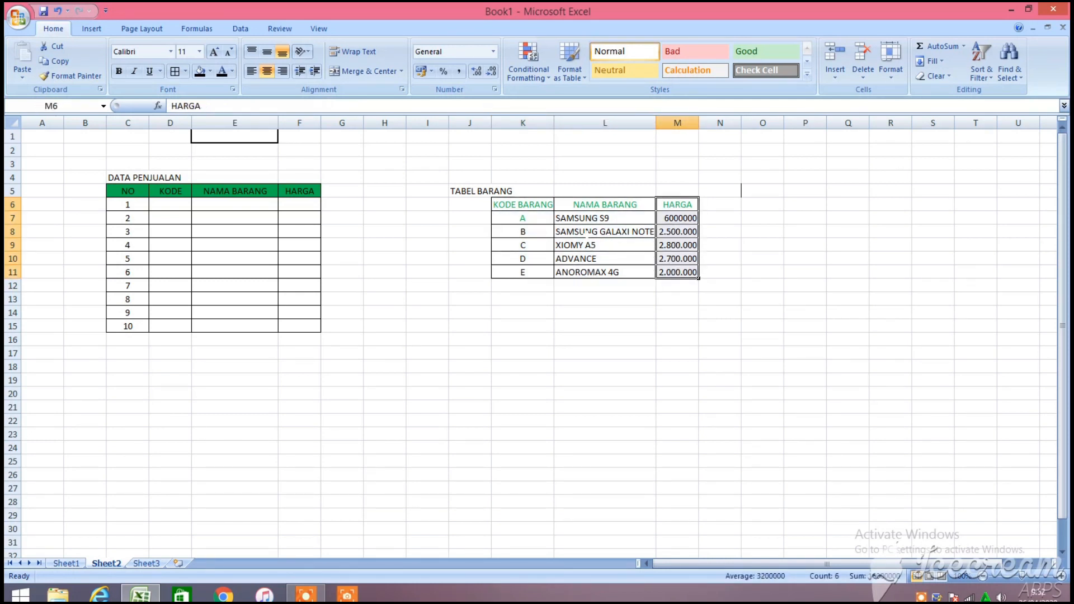
drag(604, 190, 584, 273)
Enter the item code B in D6, the first KODE cell of the DATA PENJUALAN table
click(190, 209)
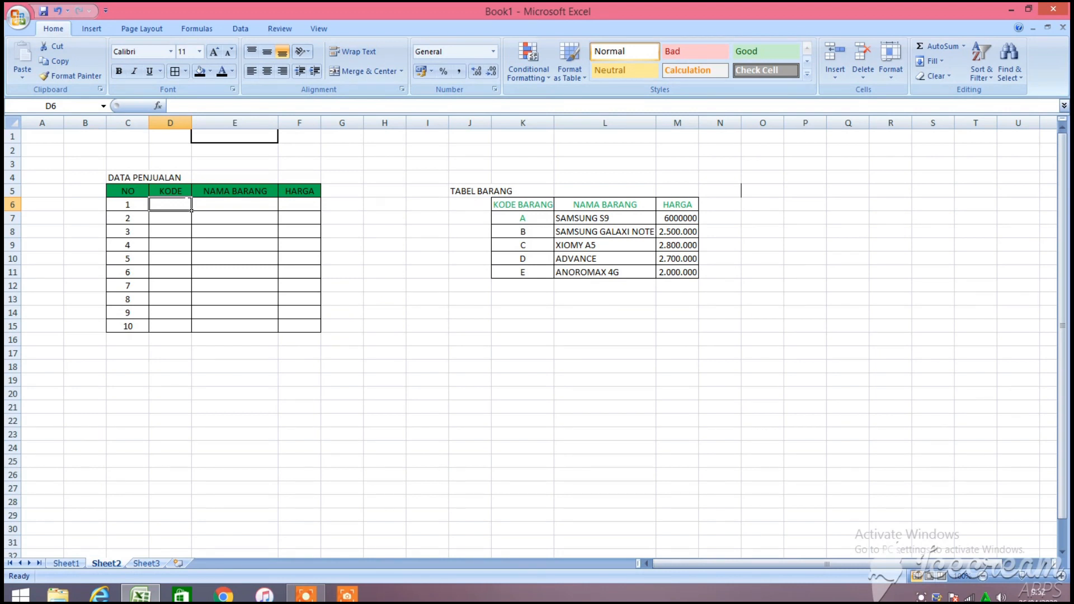
text(B)
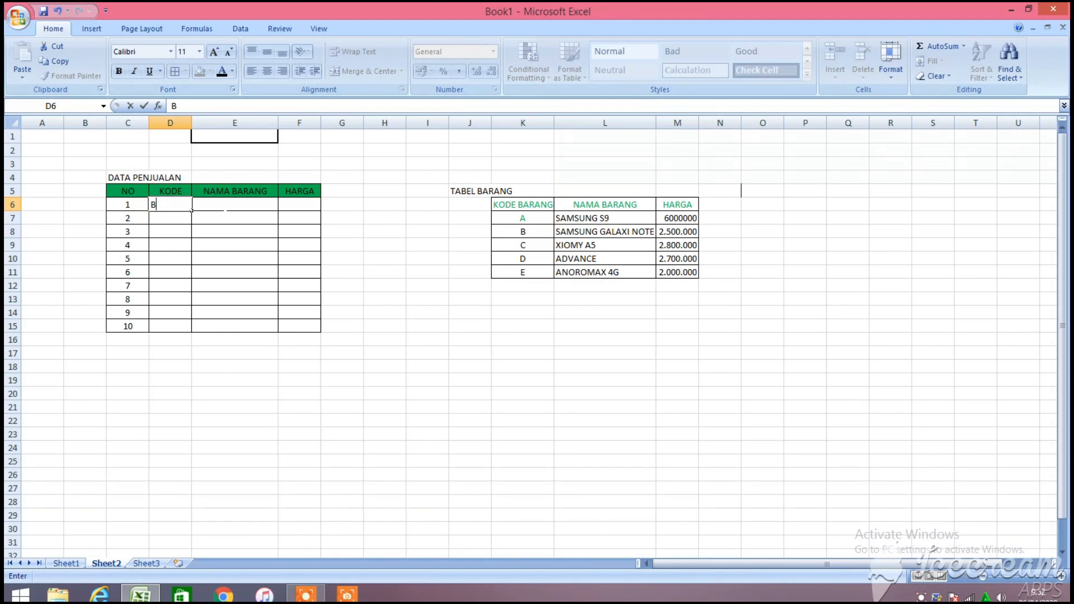
Try a lookup formula in E6 using D6 as the lookup value, K7:M12 as the table and 2 as the column index
click(231, 206)
text(=)
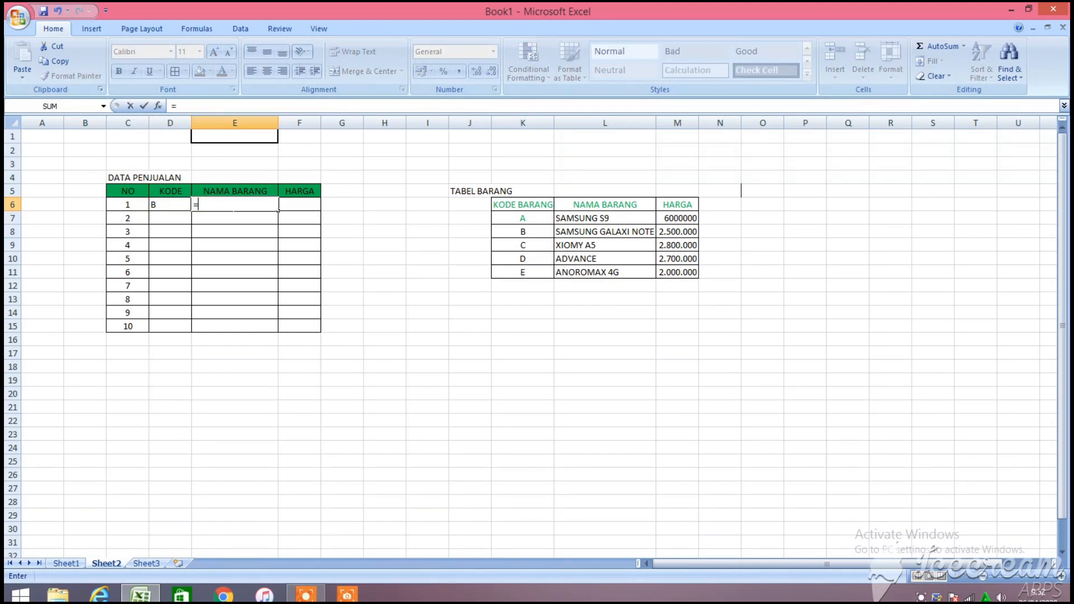
text(VLOO)
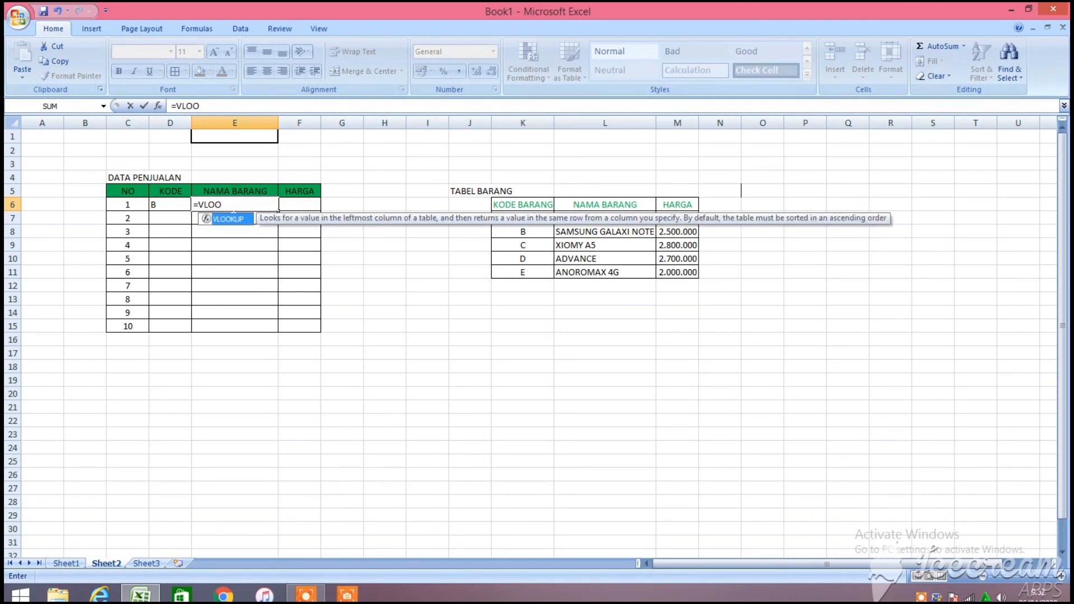
text(UP)
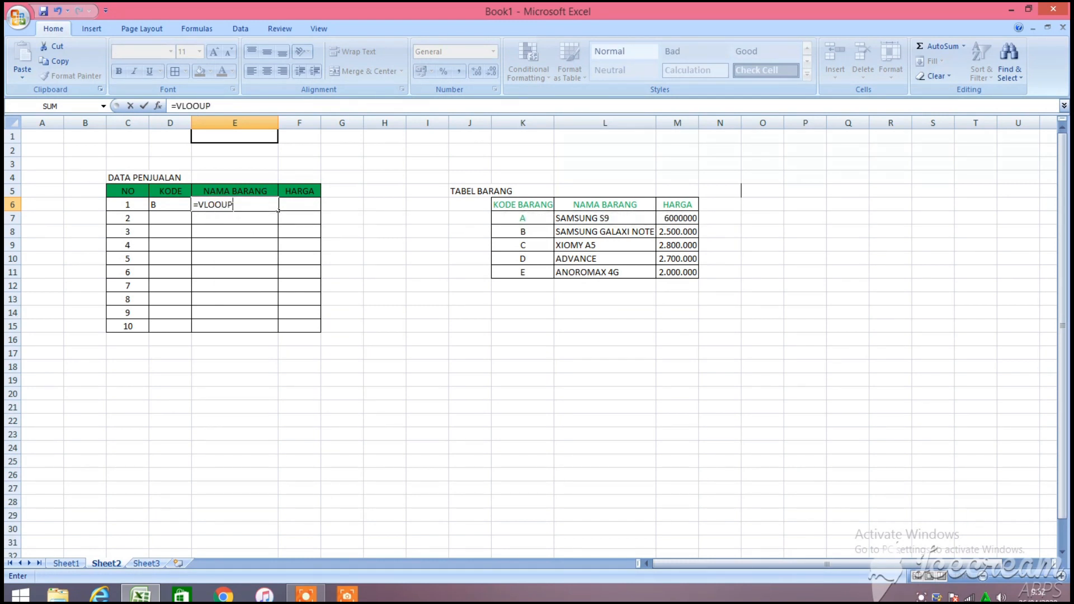
text(()
drag(506, 205, 682, 273)
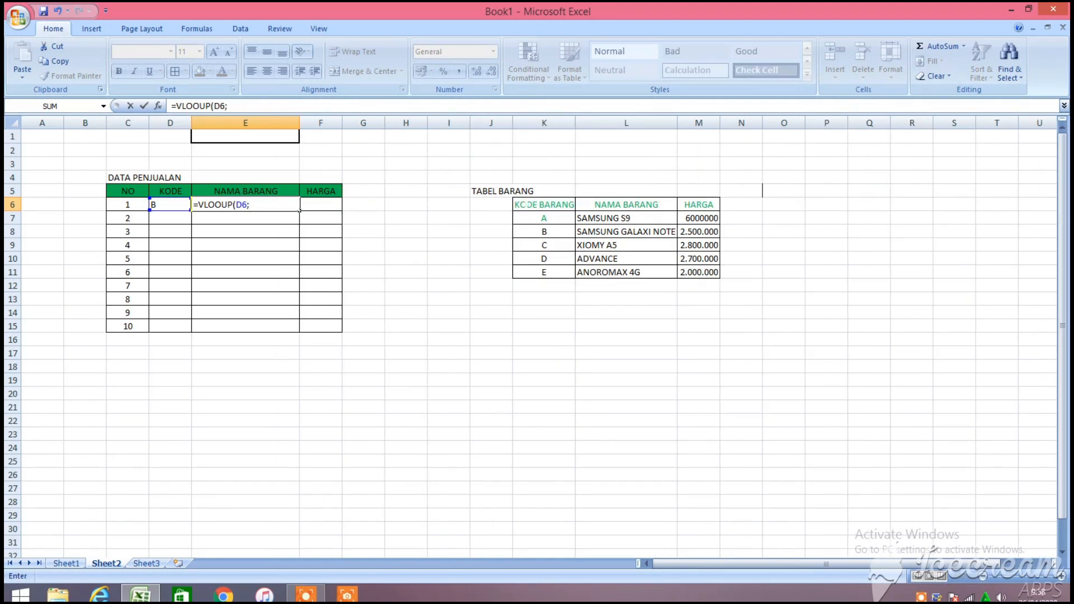
drag(538, 219, 694, 286)
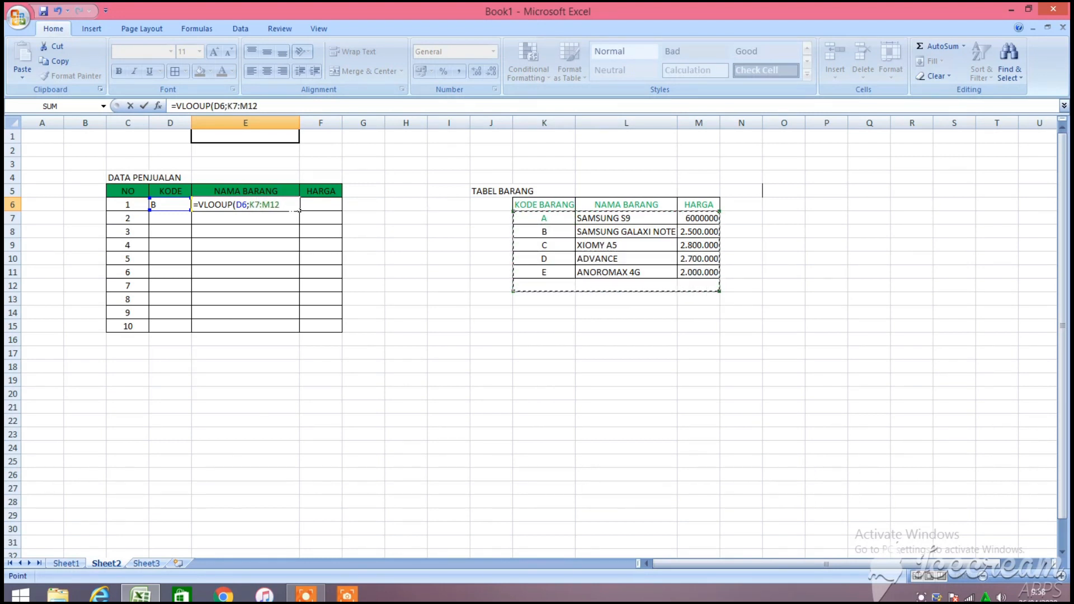
text(;)
text(2)
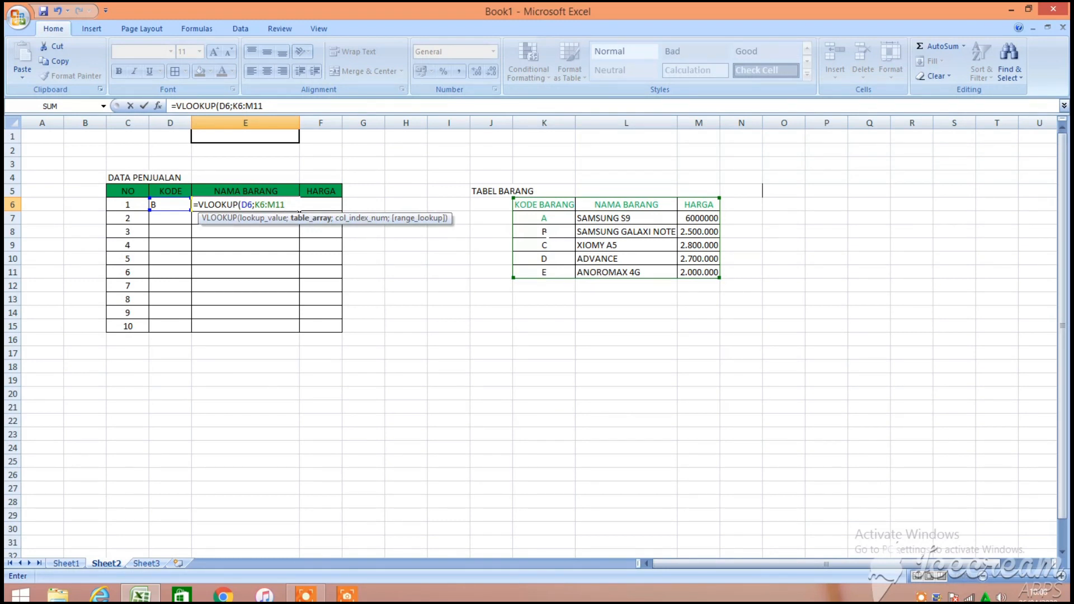
Complete the E6 formula as =VLOOKUP(D6;K6:M11;2;), with column index 2 and the last argument left empty for an exact match
text(;)
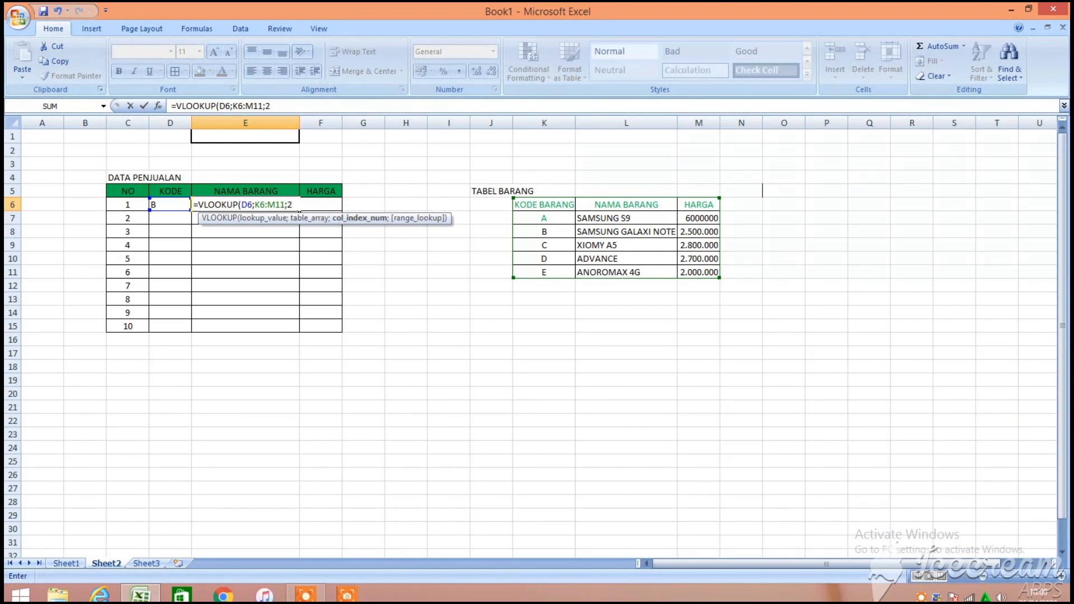
text(2;)
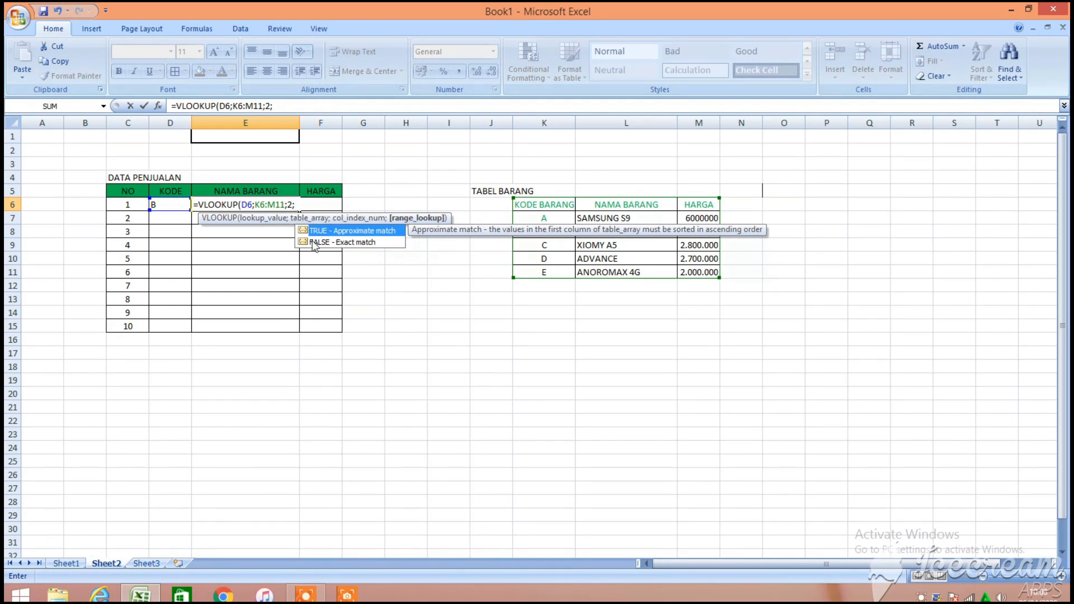
click(354, 243)
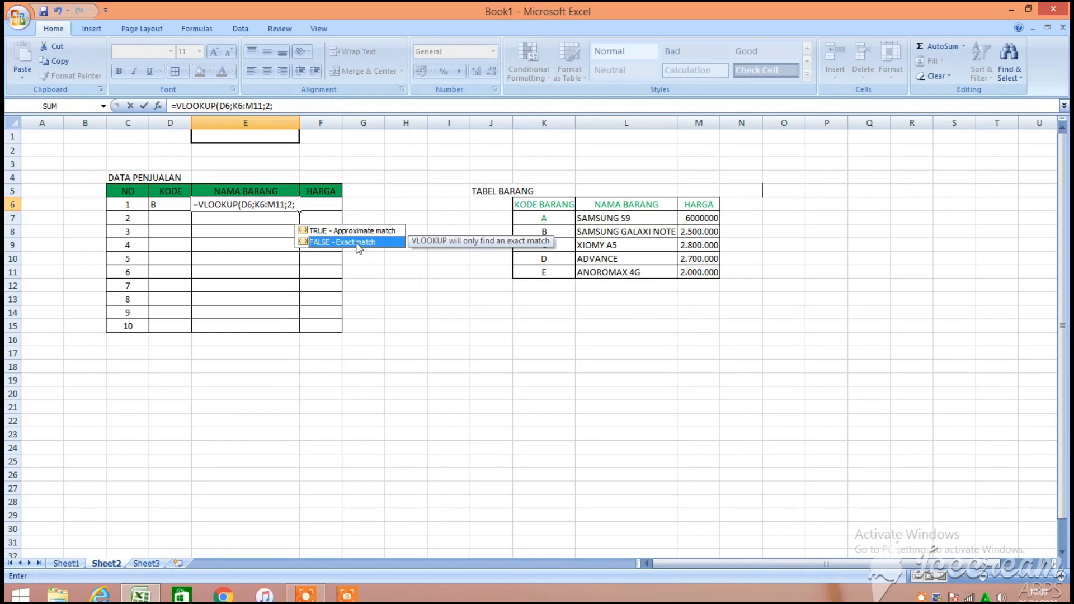
key(Return)
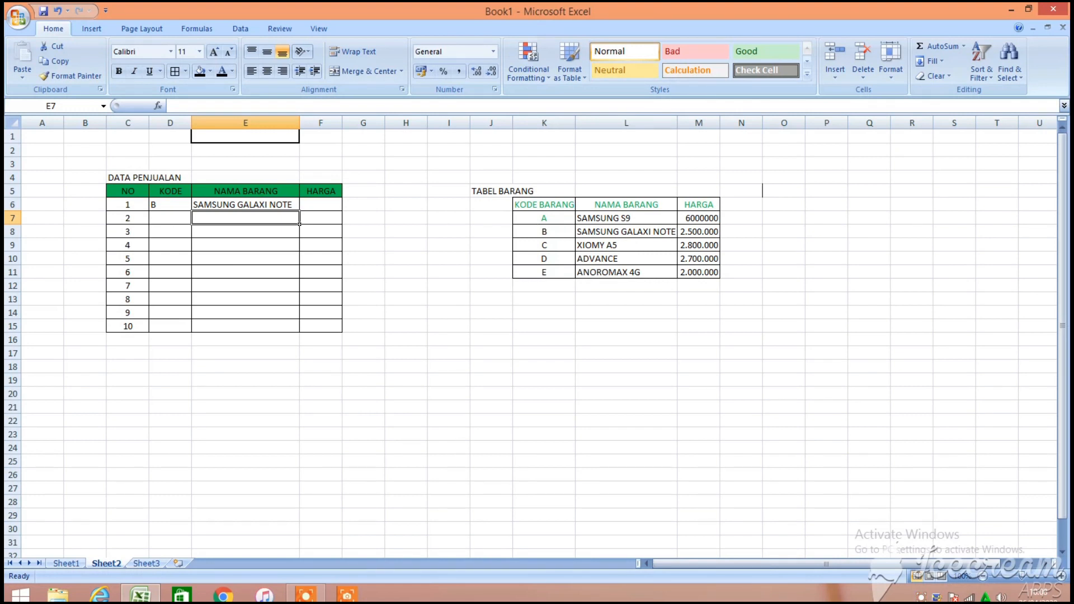
Enter the codes R, I, O, D, R, S, T, I and L in D7:D15 and centre all the KODE entries in D6:D15
click(170, 219)
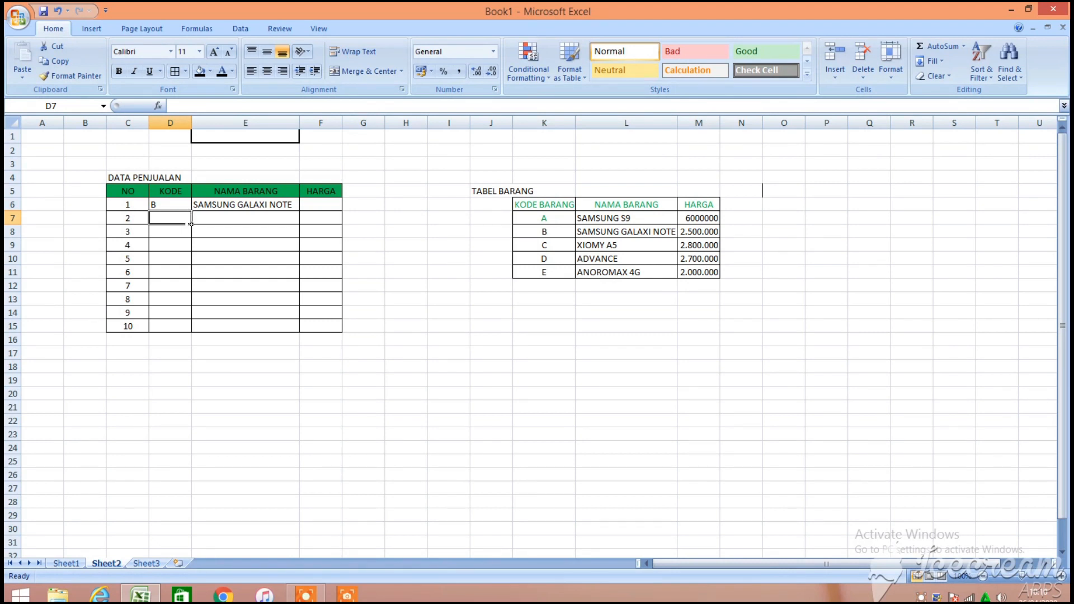
text(R)
key(Return)
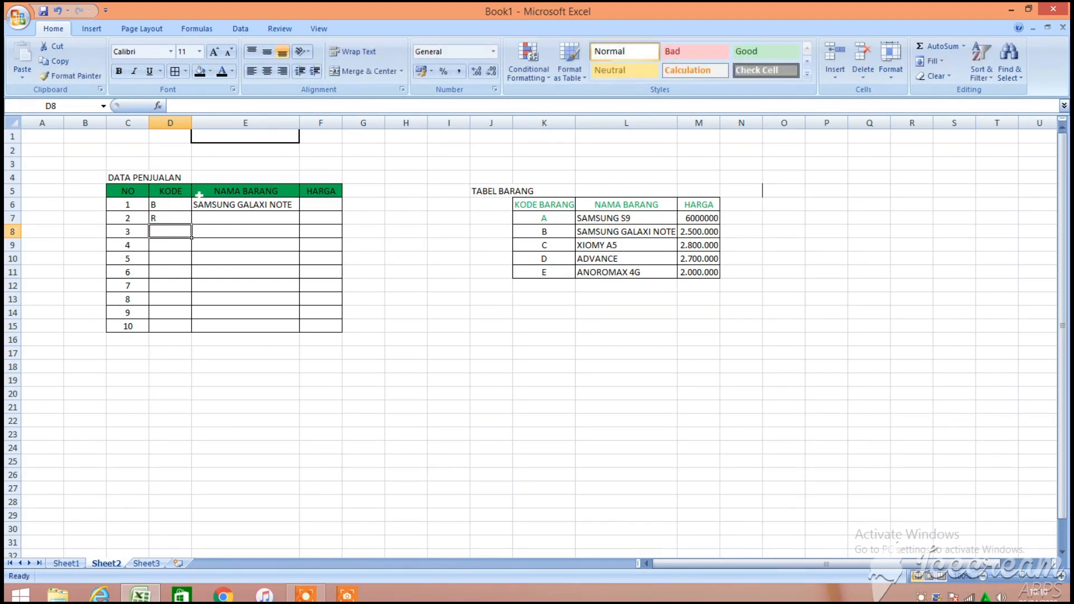
text(I)
text(O)
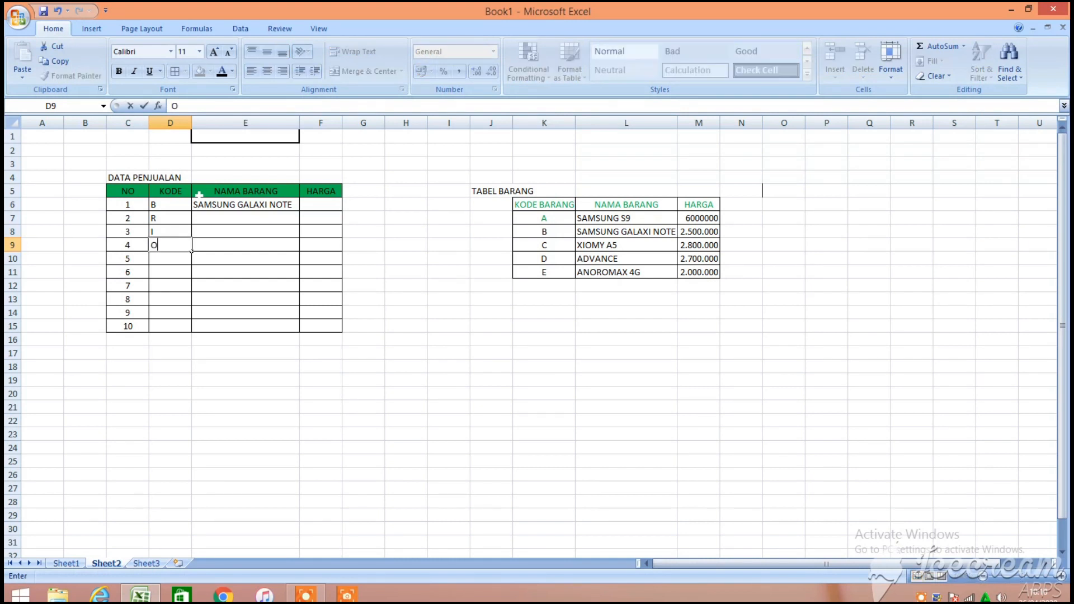
key(Return)
text(D)
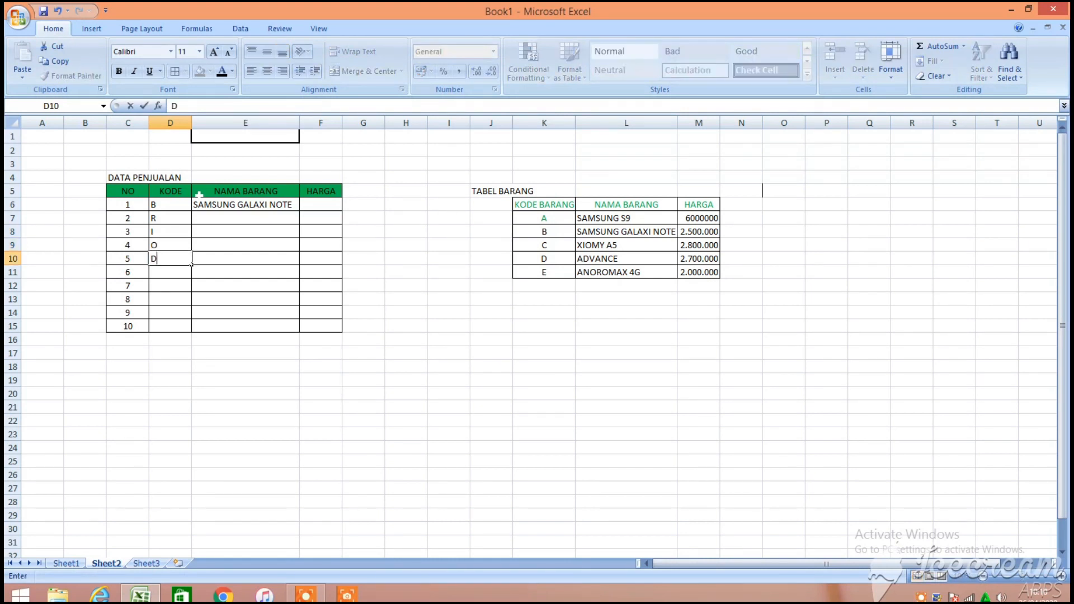
key(Return)
text(R)
key(Return)
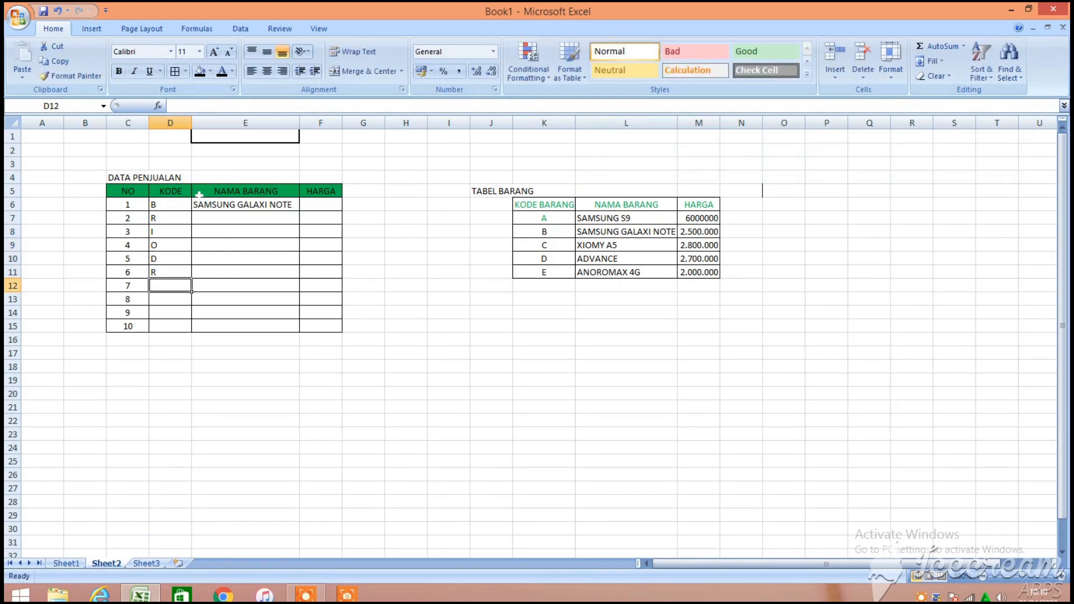
text(S)
key(Return)
text(T)
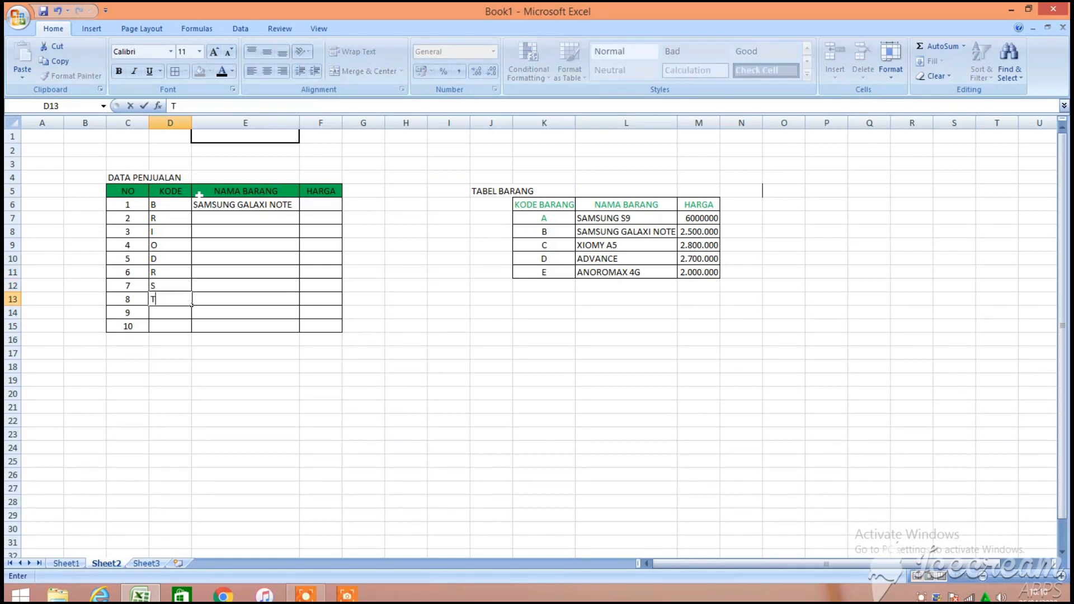
key(Return)
text(I)
key(Return)
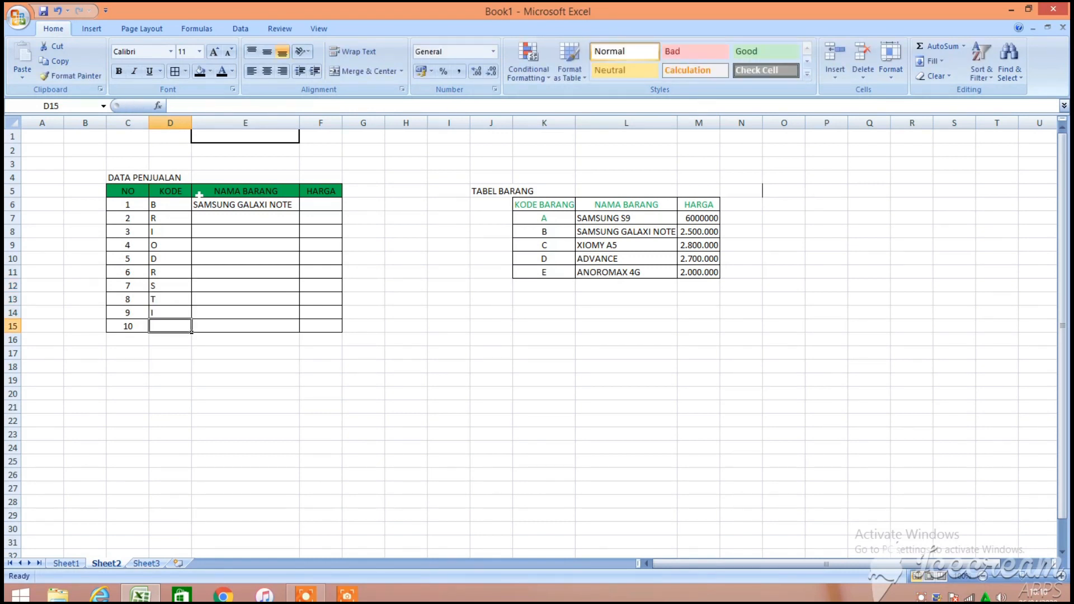
text(L)
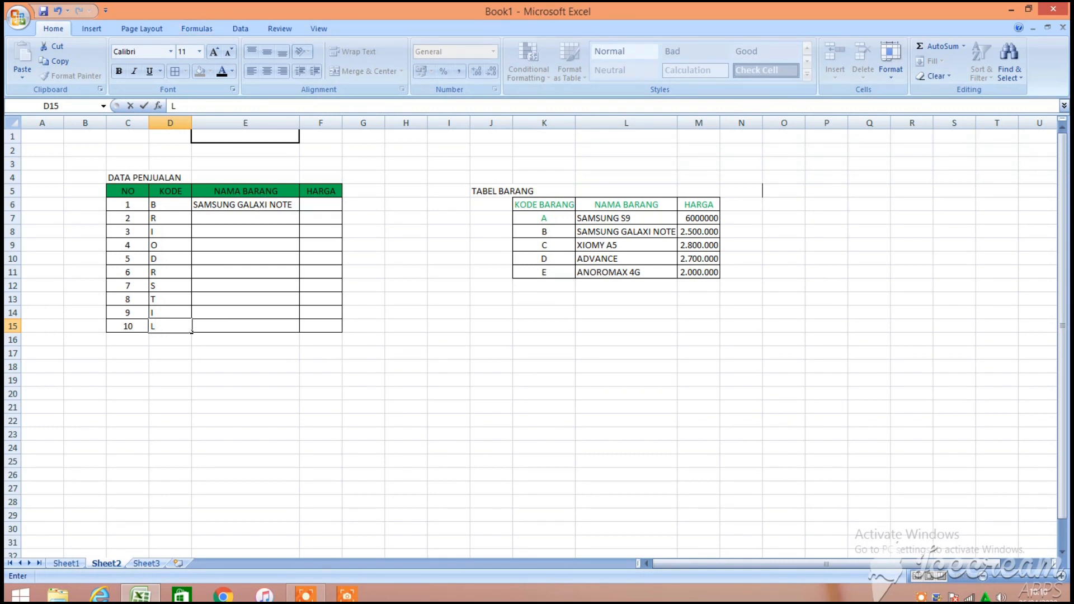
drag(170, 205, 170, 326)
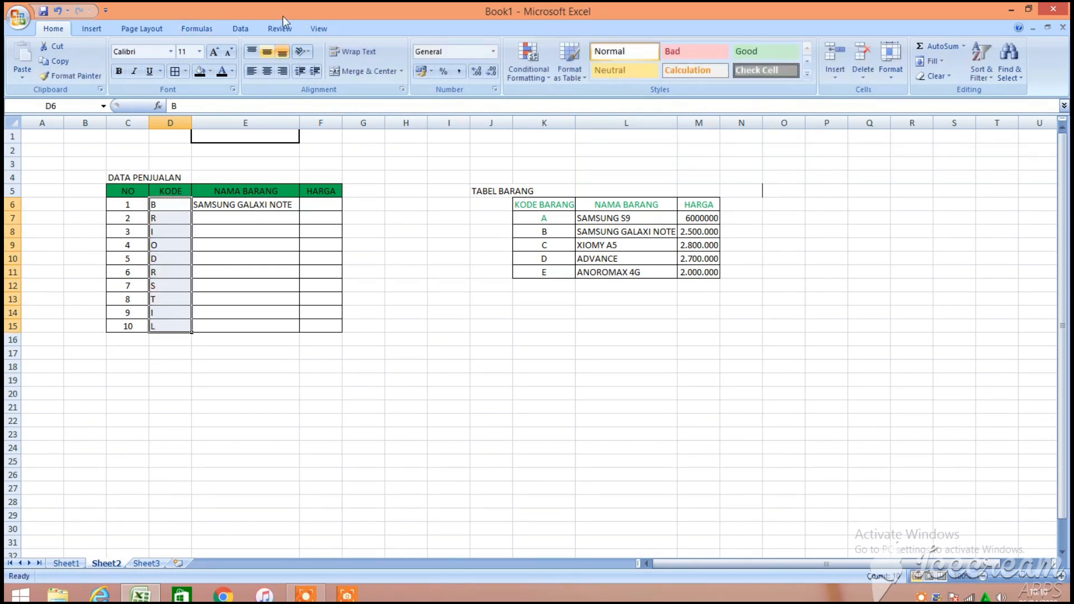
click(266, 72)
Copy the VLOOKUP formula from E6 down the NAMA BARANG column to E15
click(280, 218)
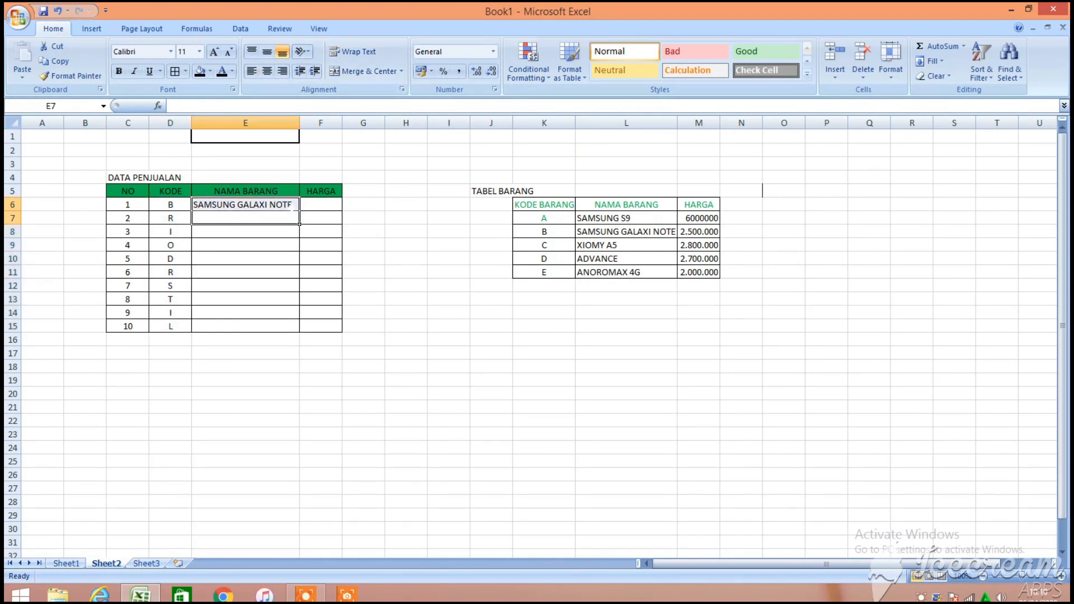
click(291, 207)
drag(299, 208, 300, 330)
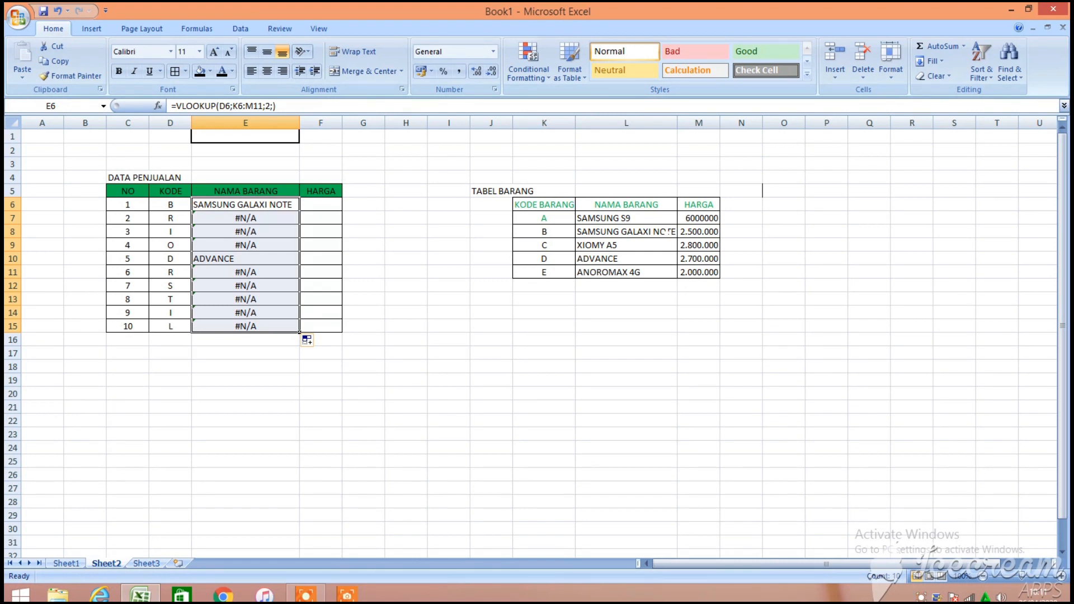
Review the D6 lookup value and K6:M11 table range in E6's VLOOKUP formula, and copy it again into the cells below
click(278, 202)
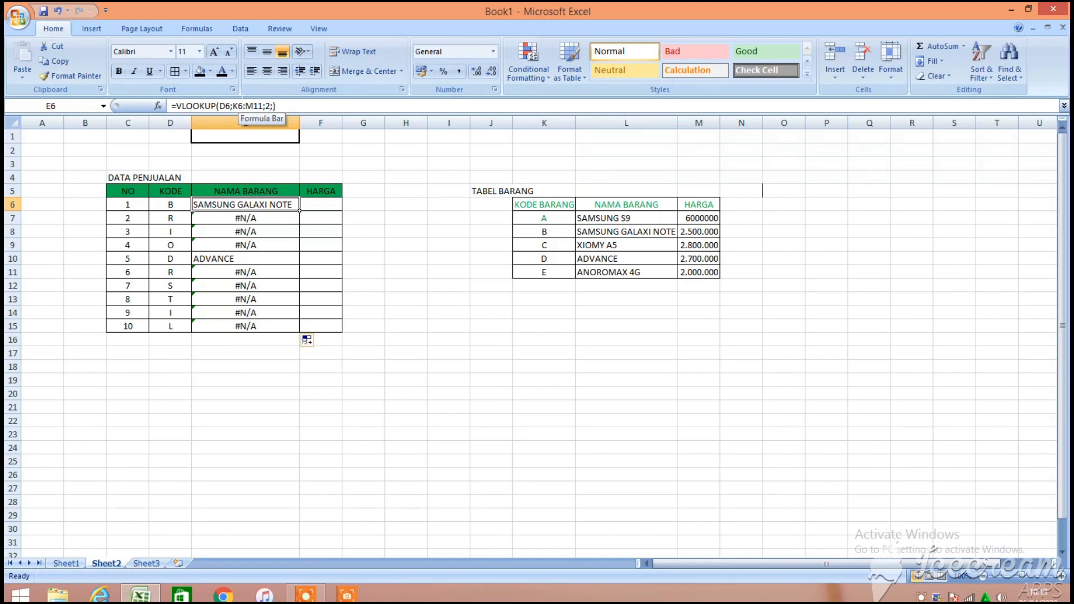
drag(220, 105, 262, 106)
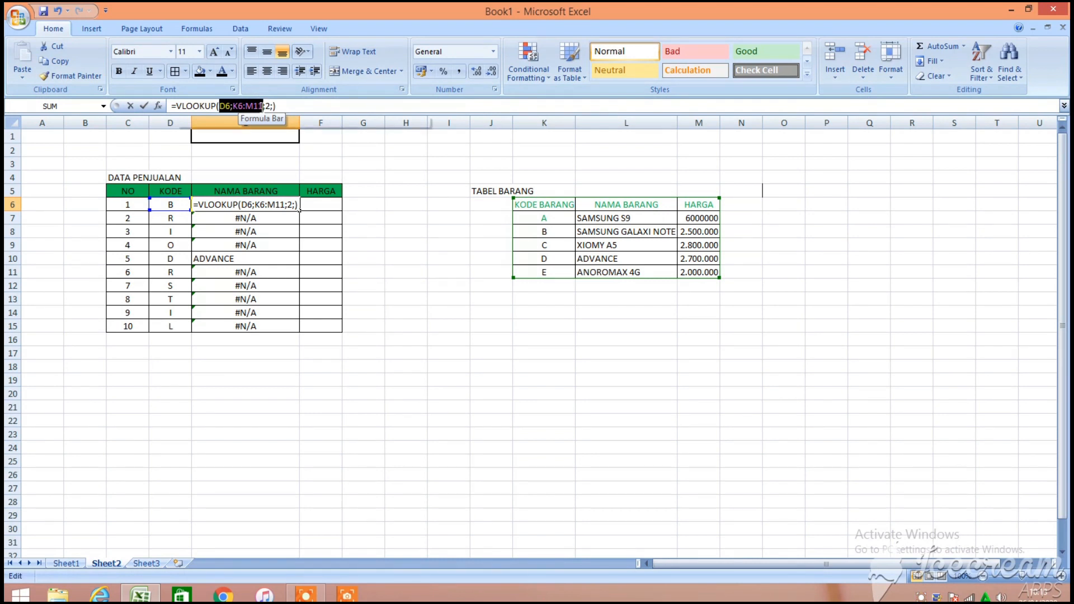
click(253, 175)
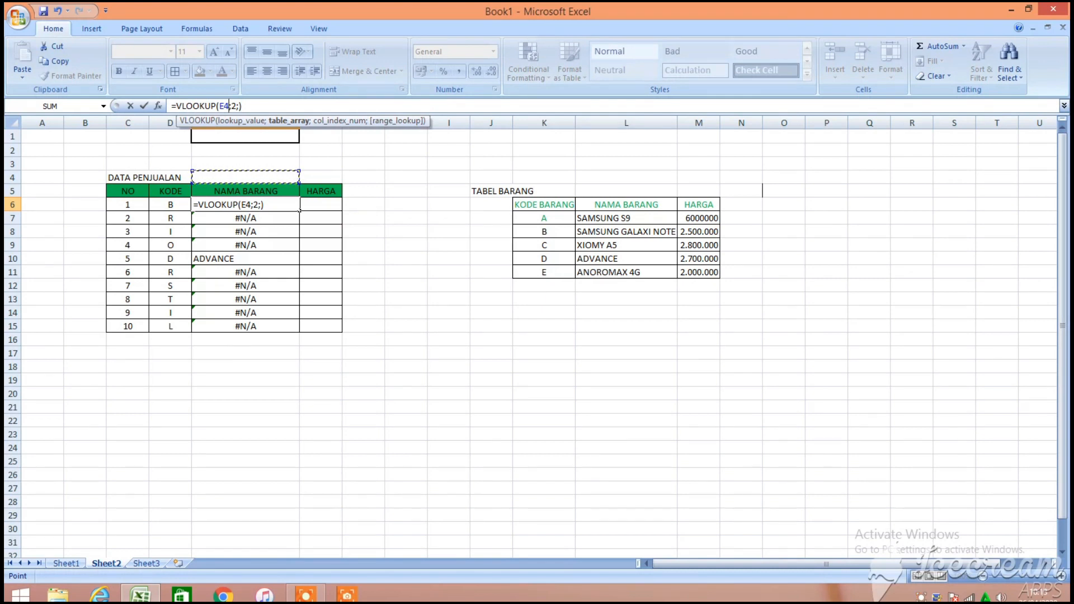
key(ctrl+z)
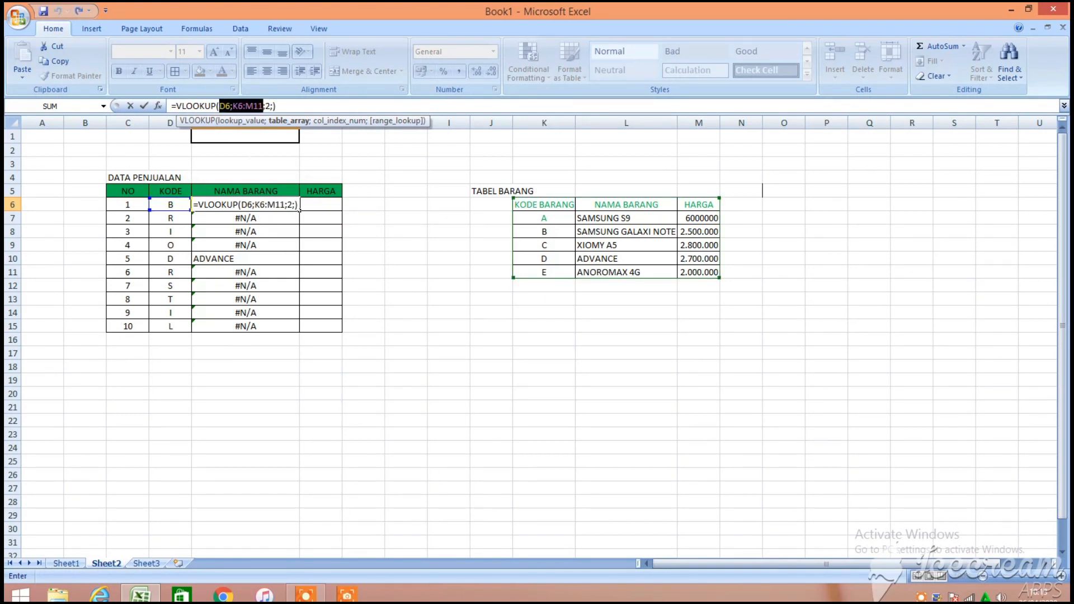
click(273, 106)
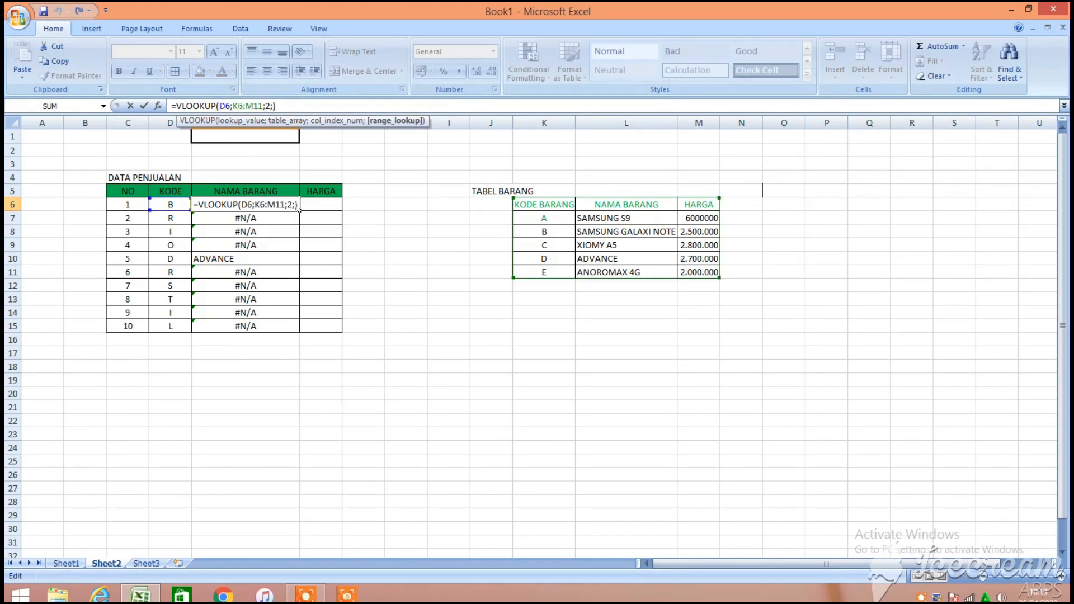
key(shift+Right)
key(shift+Right)
key(shift+Right)
key(shift+Right)
key(shift+Right)
key(shift+Right)
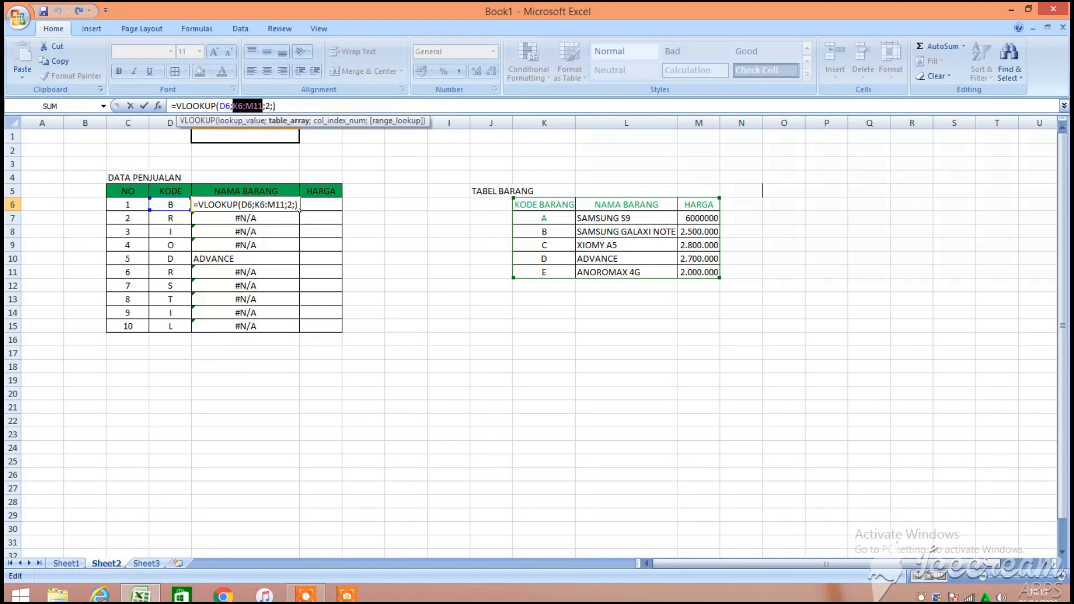
click(299, 208)
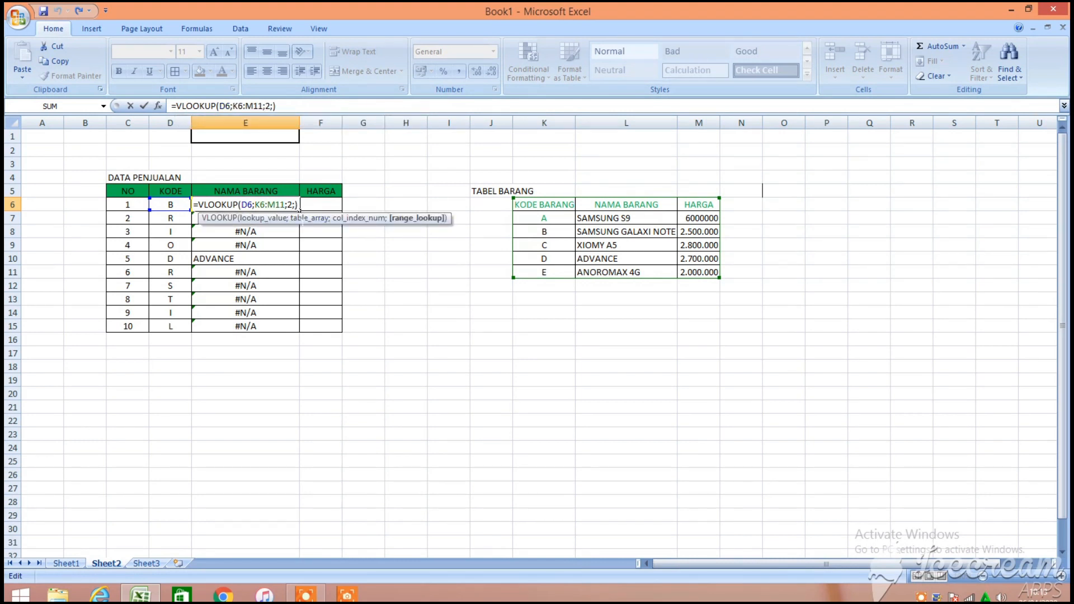
key(Right)
key(shift+Left)
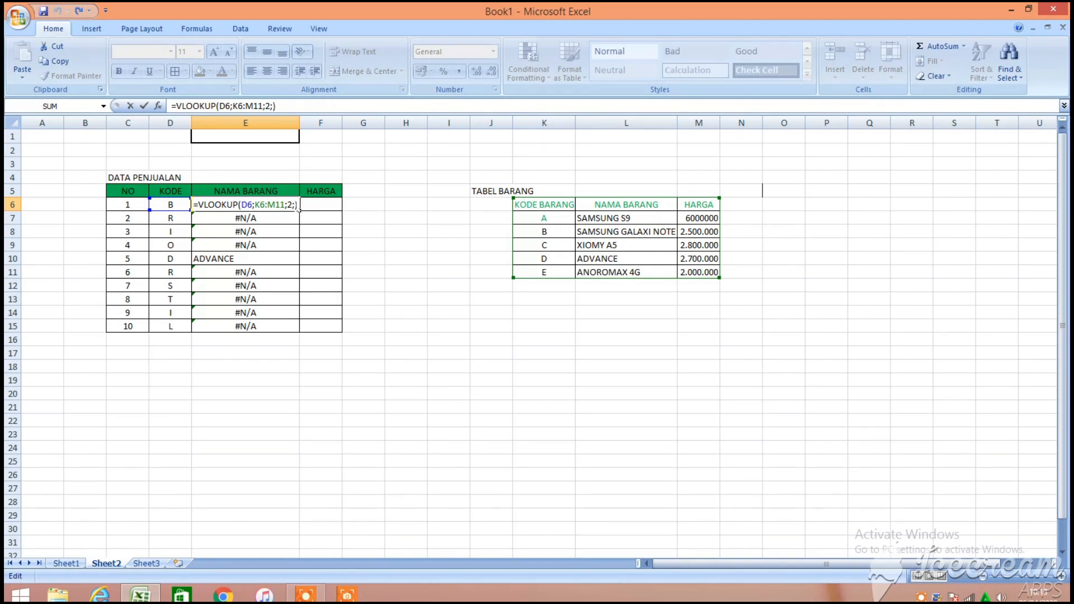
key(ctrl+Return)
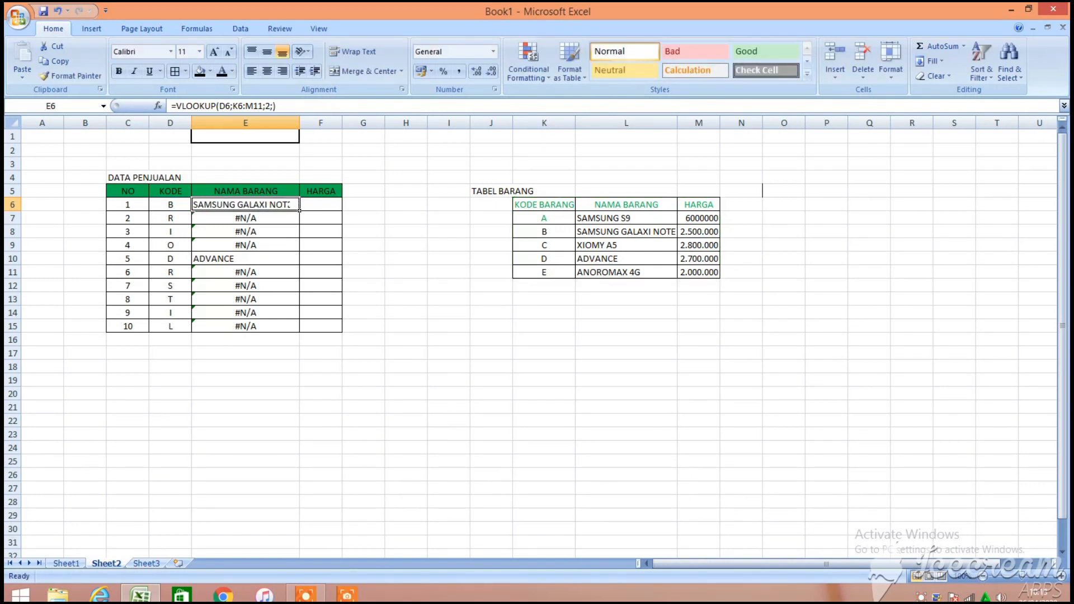
drag(299, 211, 300, 237)
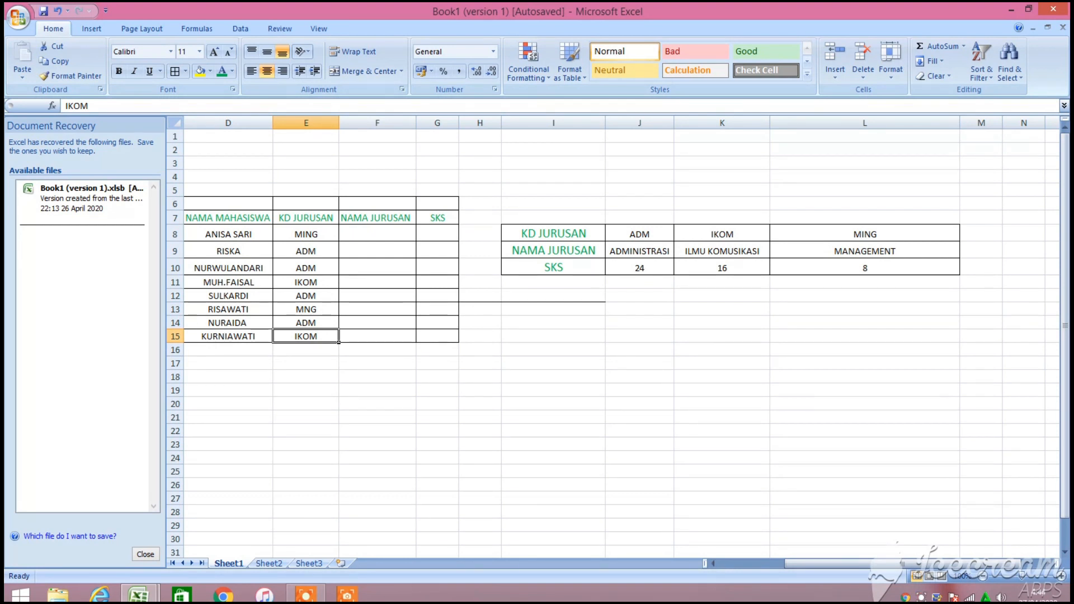
Start an HLOOKUP formula in F8 with E8 as the lookup value and I8:L10 as the table range
click(377, 234)
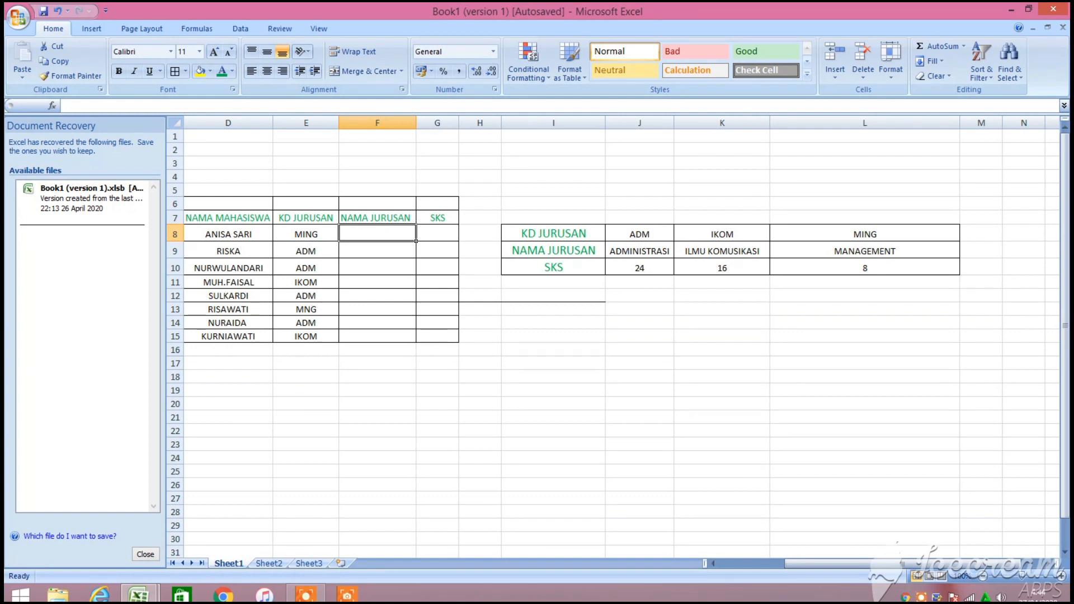
text(=H)
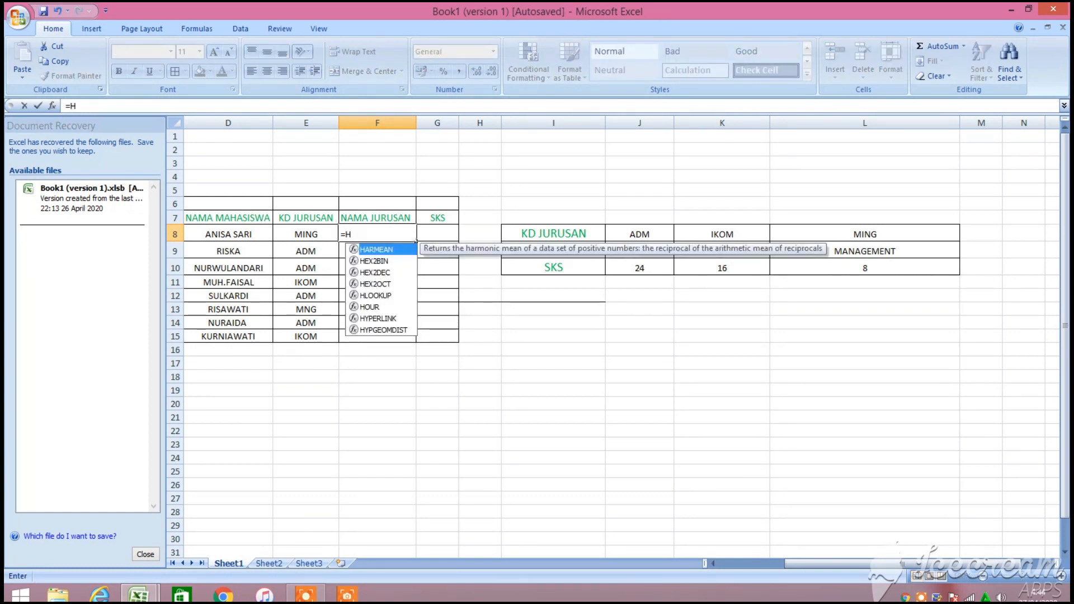
text(LOO)
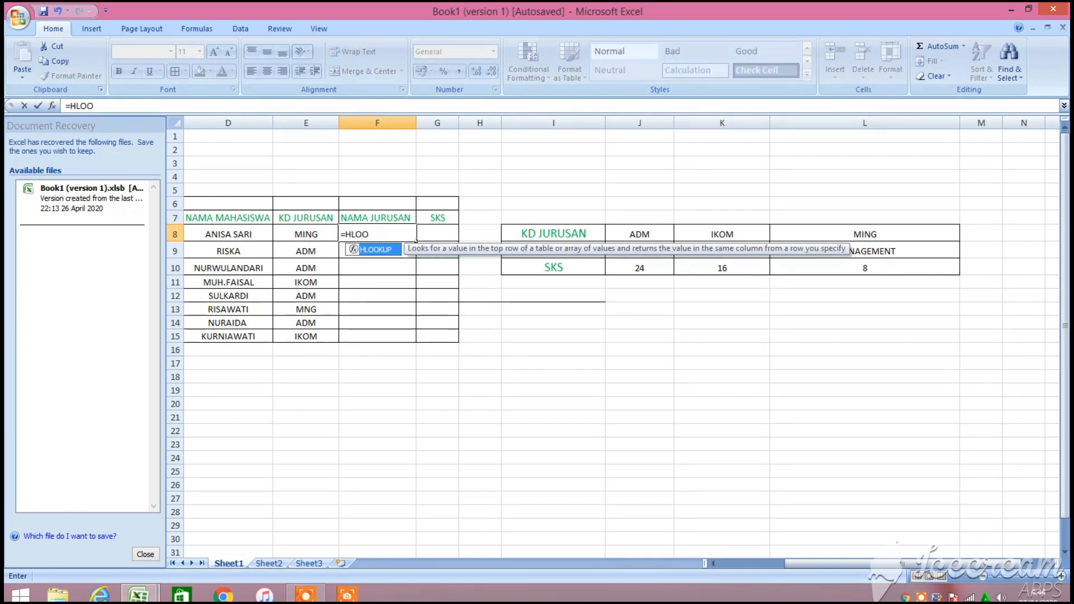
double_click(390, 250)
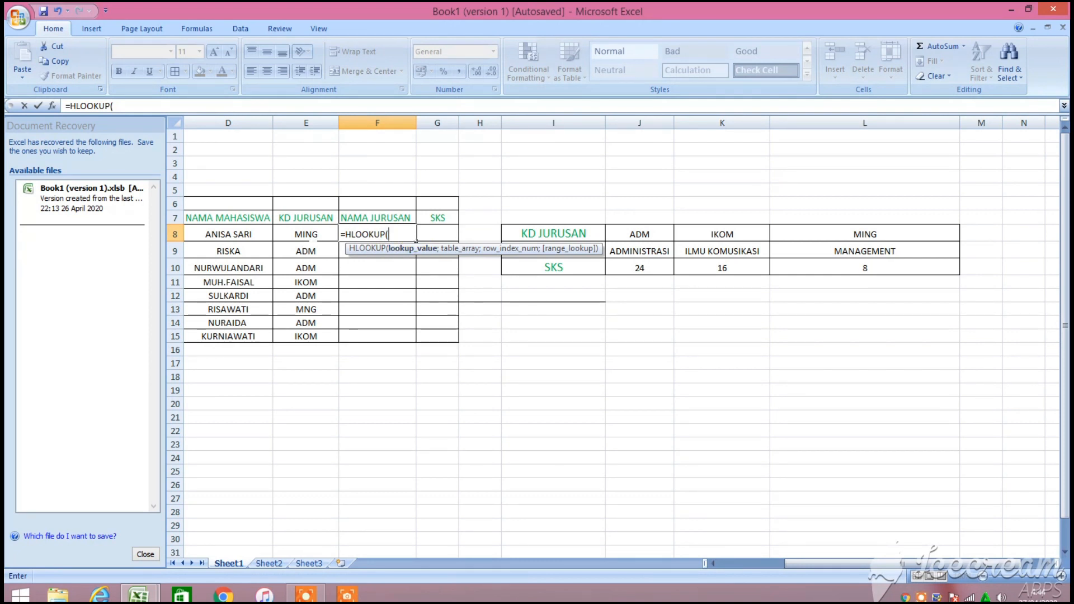
click(313, 234)
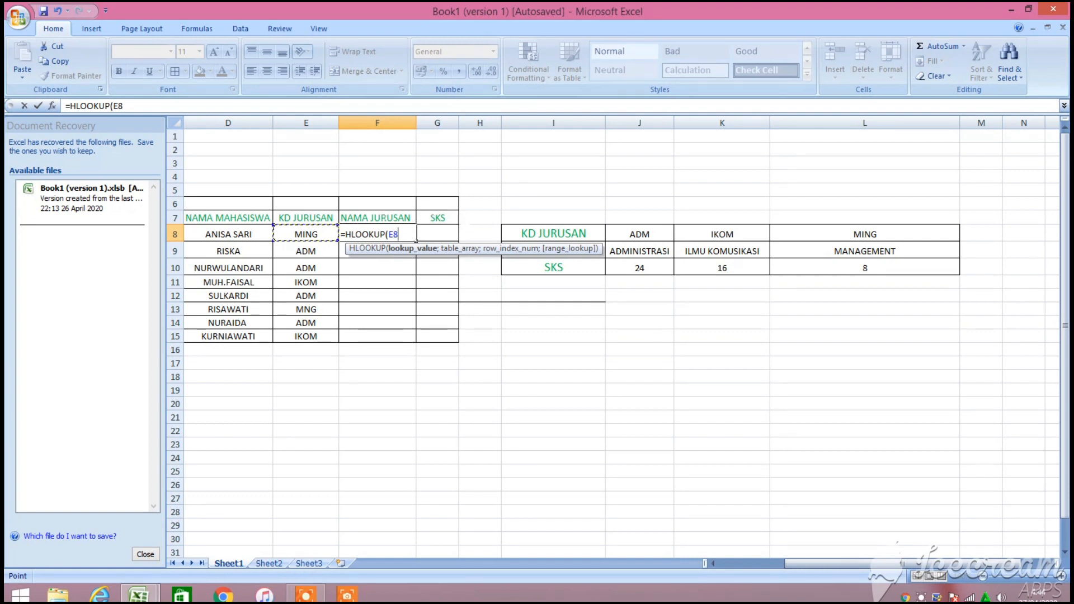
text(;)
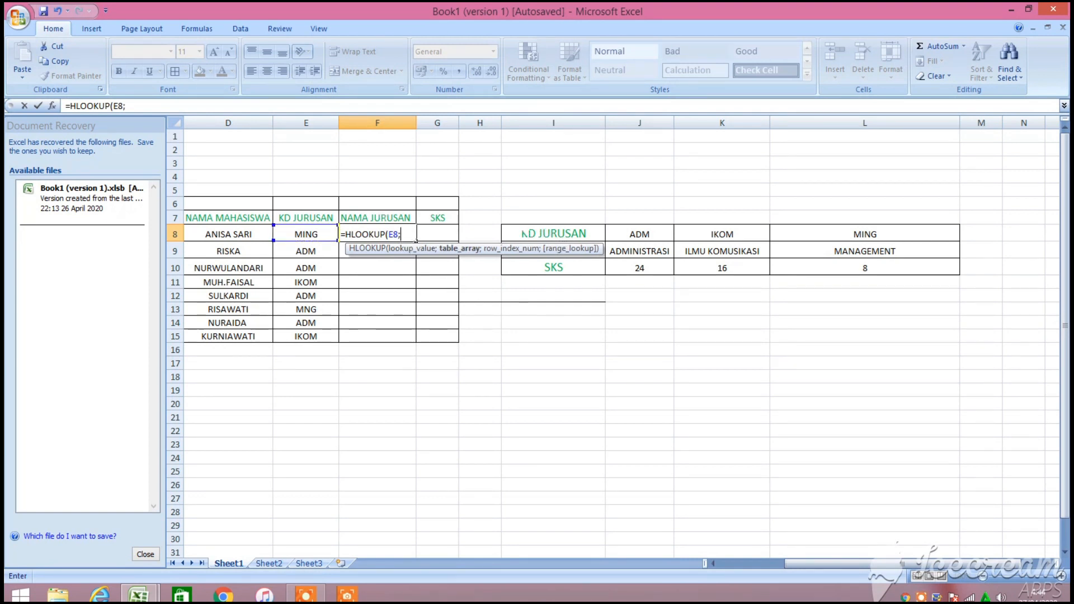
drag(523, 232, 861, 267)
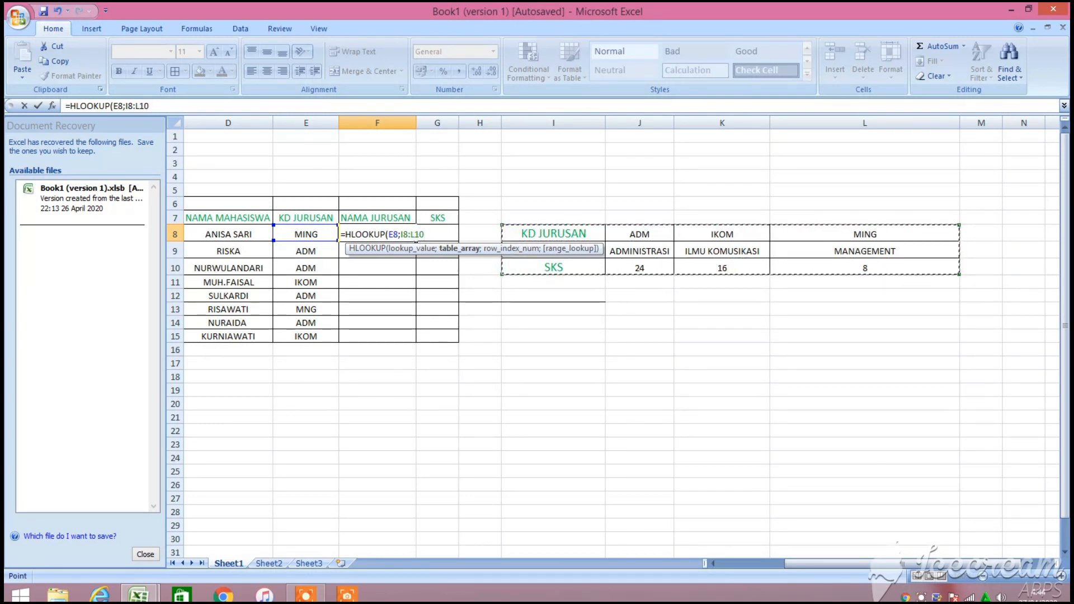
Complete the F8 formula with row index 2 and an empty last argument, giving =HLOOKUP(E8;I8:L10;2;)
text(;)
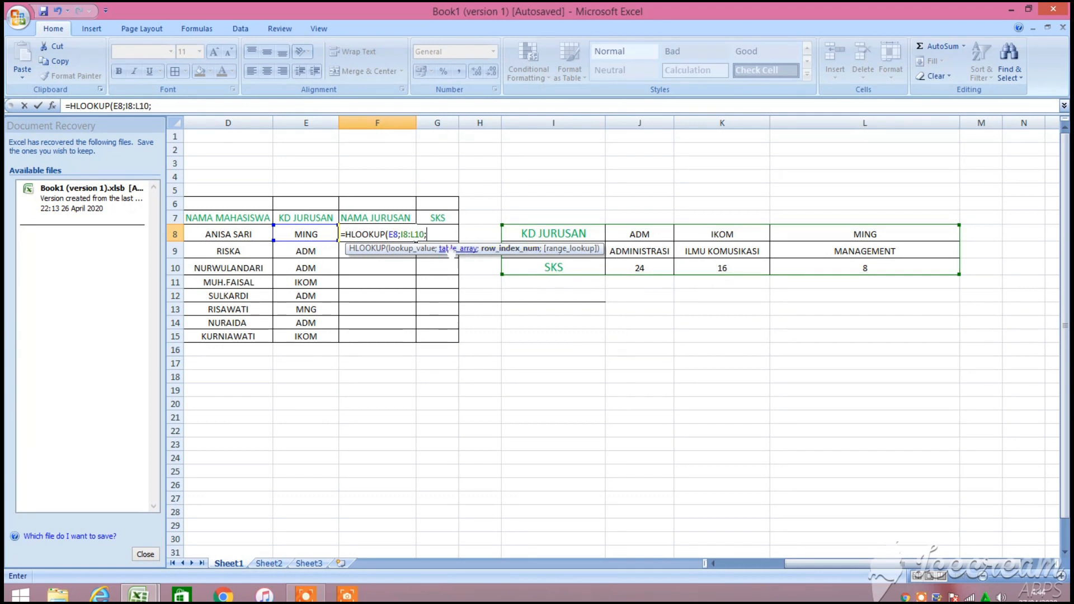
text(2)
text(;)
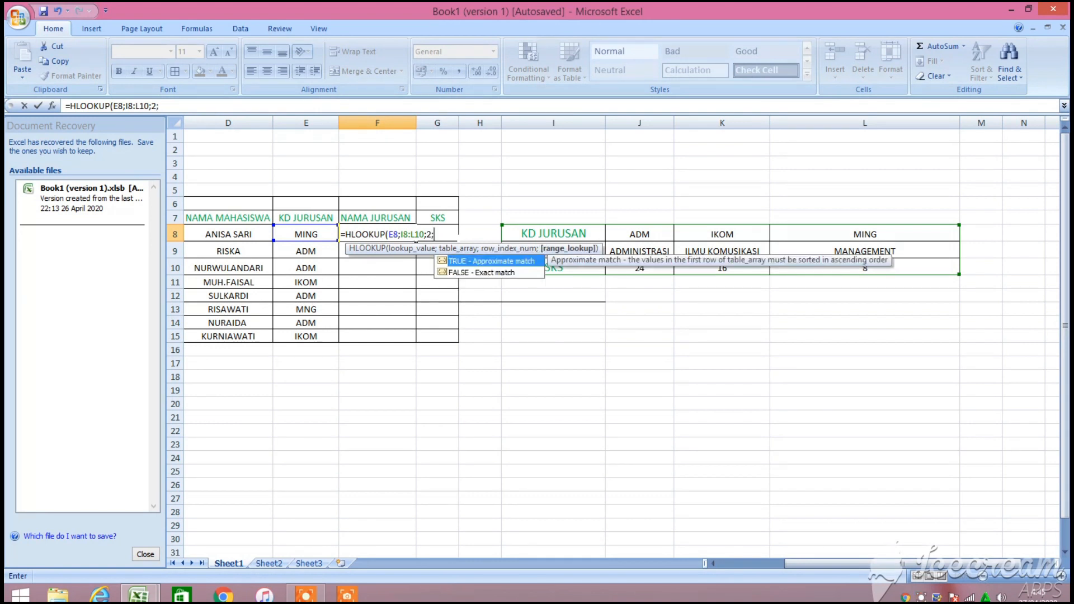
click(465, 273)
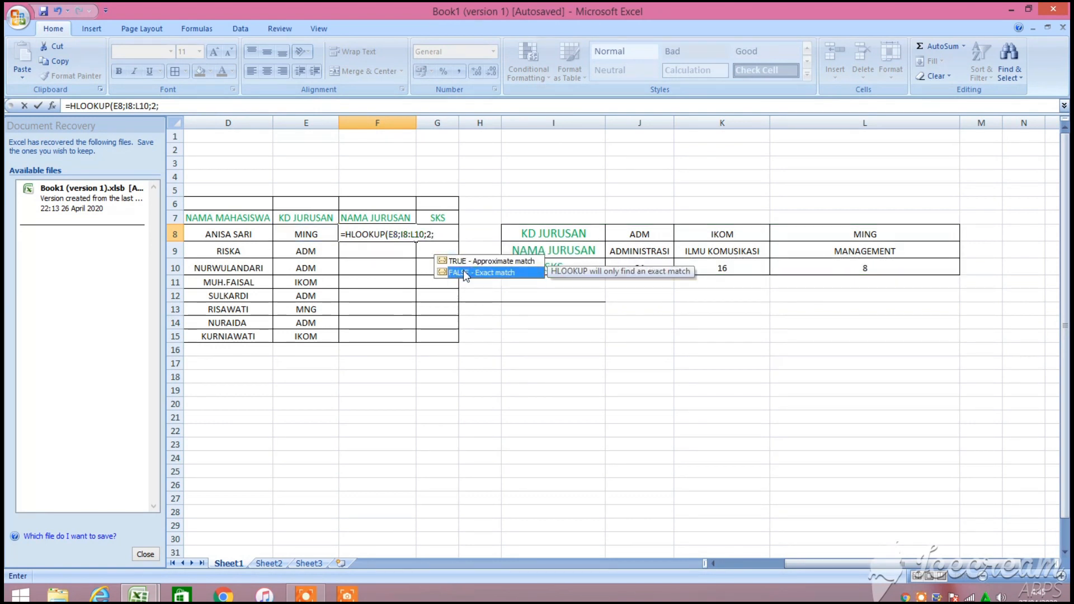
key(Return)
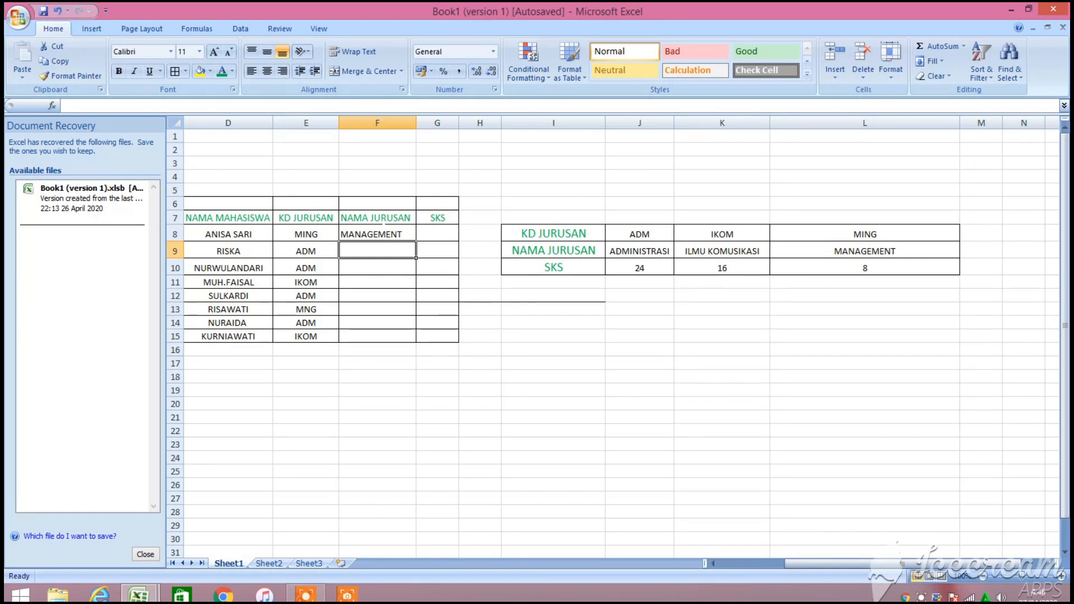
Make the E8 and I8:L10 references absolute in F8's HLOOKUP formula and copy it down the NAMA JURUSAN column to F15
click(385, 234)
double_click(385, 235)
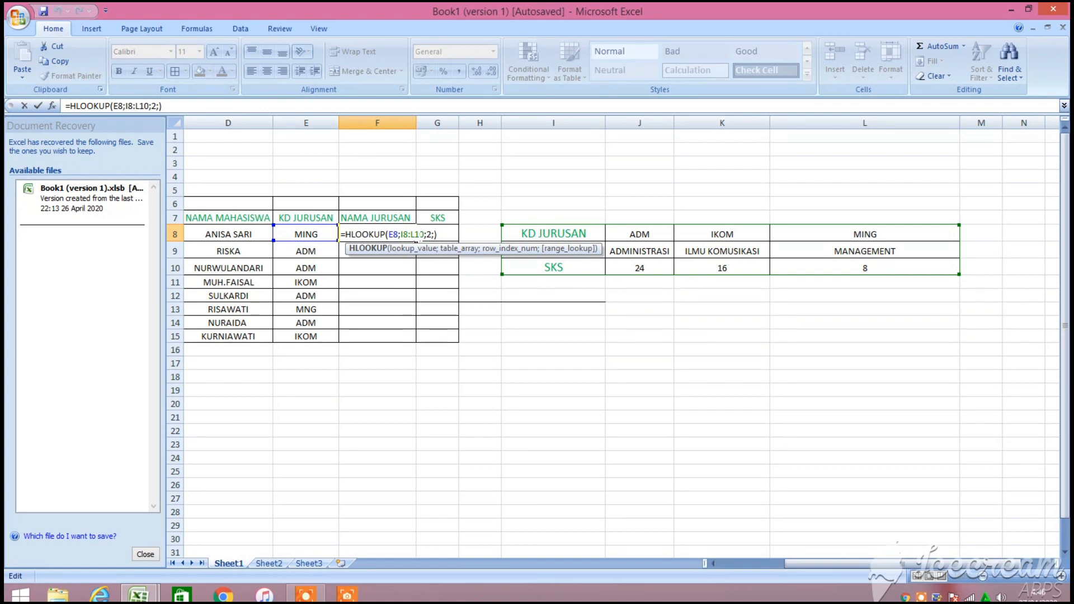
drag(419, 236, 415, 236)
drag(418, 236, 389, 235)
key(F4)
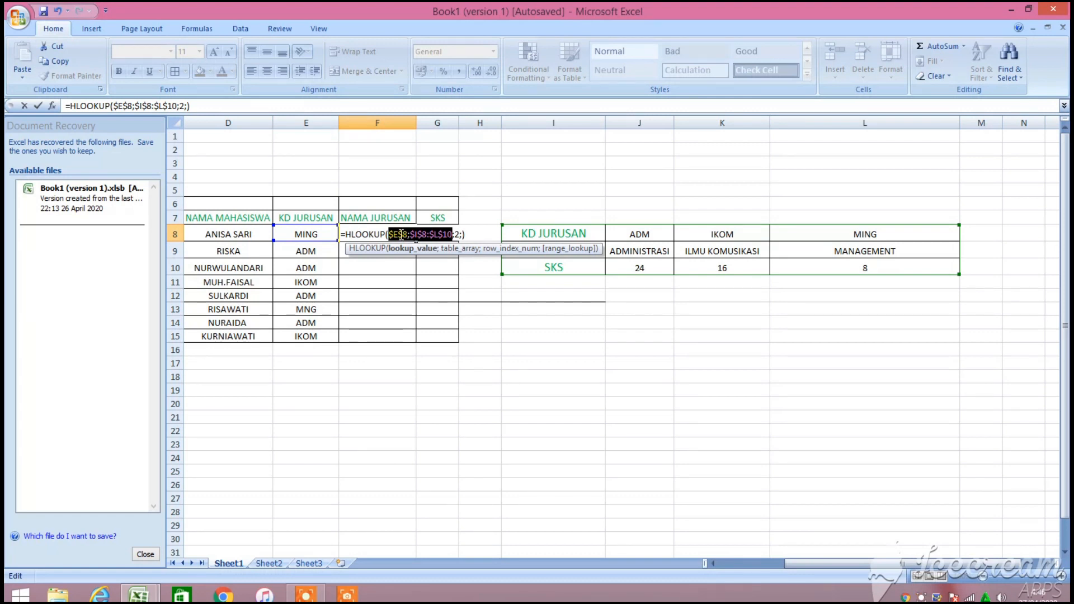
key(ctrl+Return)
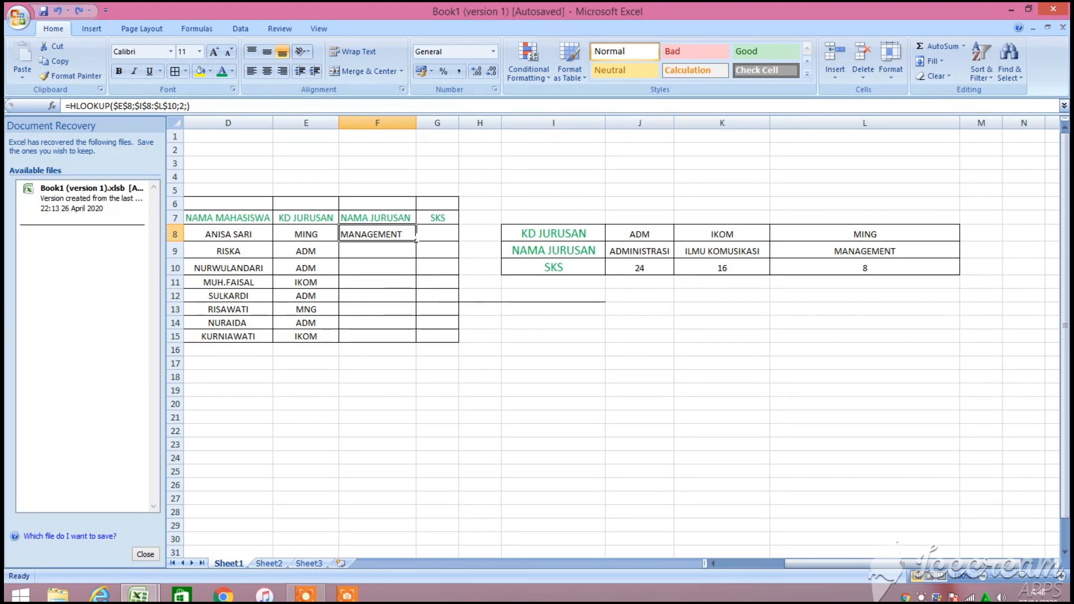
drag(416, 240, 415, 329)
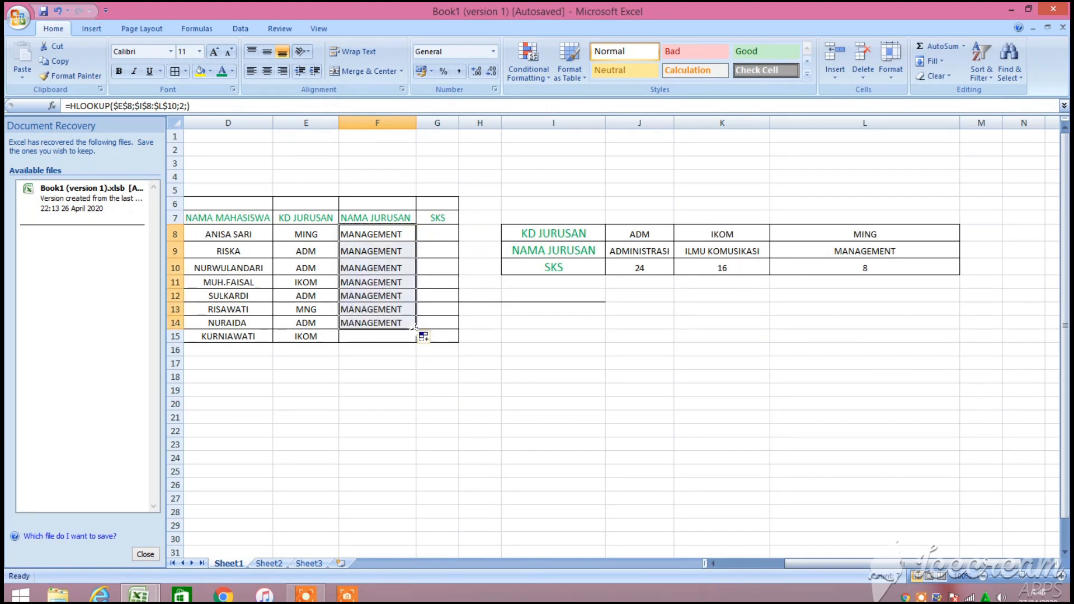
drag(416, 329, 416, 343)
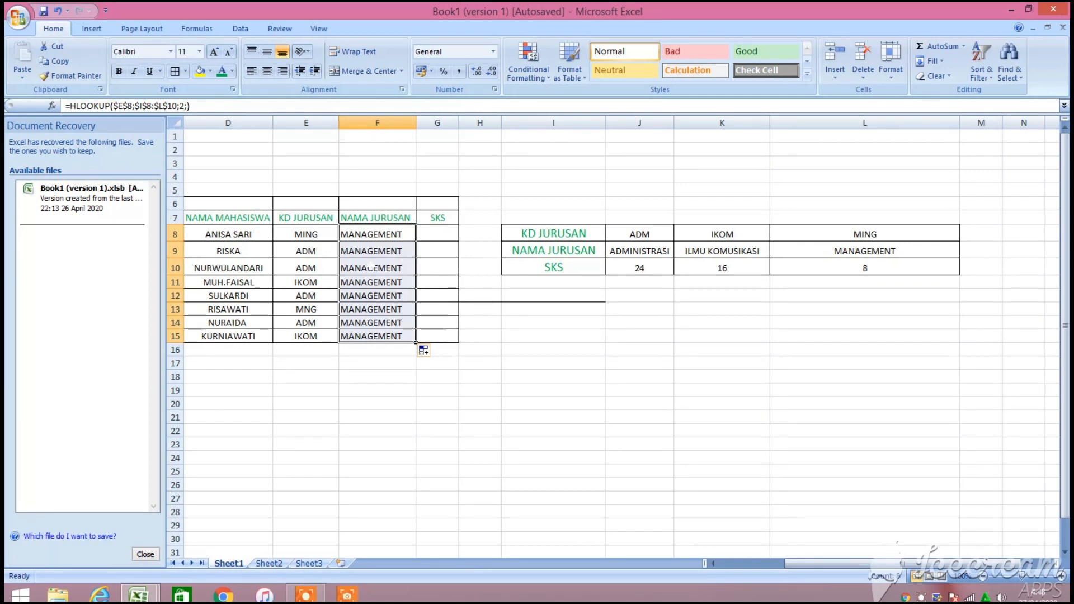
Start an HLOOKUP formula in G8 under SKS, using E8 as the lookup value and I8:L10 as the table range
click(434, 230)
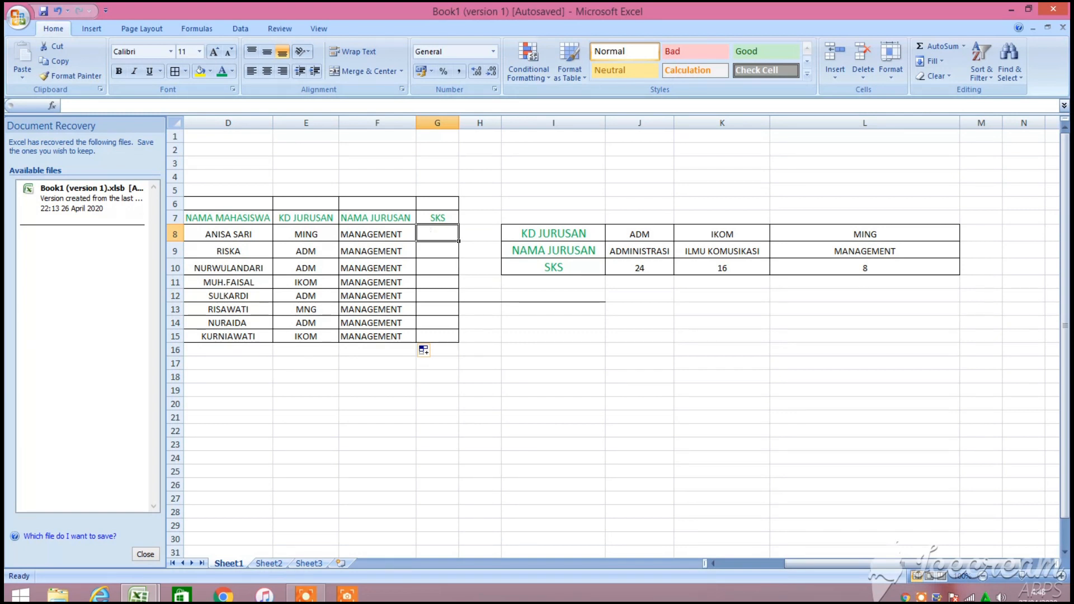
text(=)
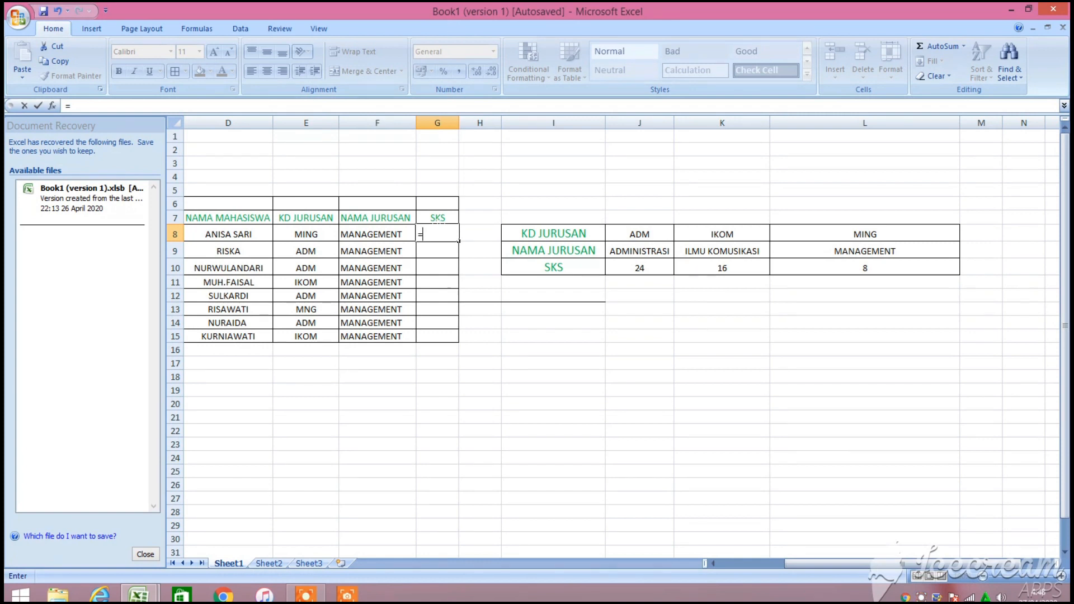
text(HL)
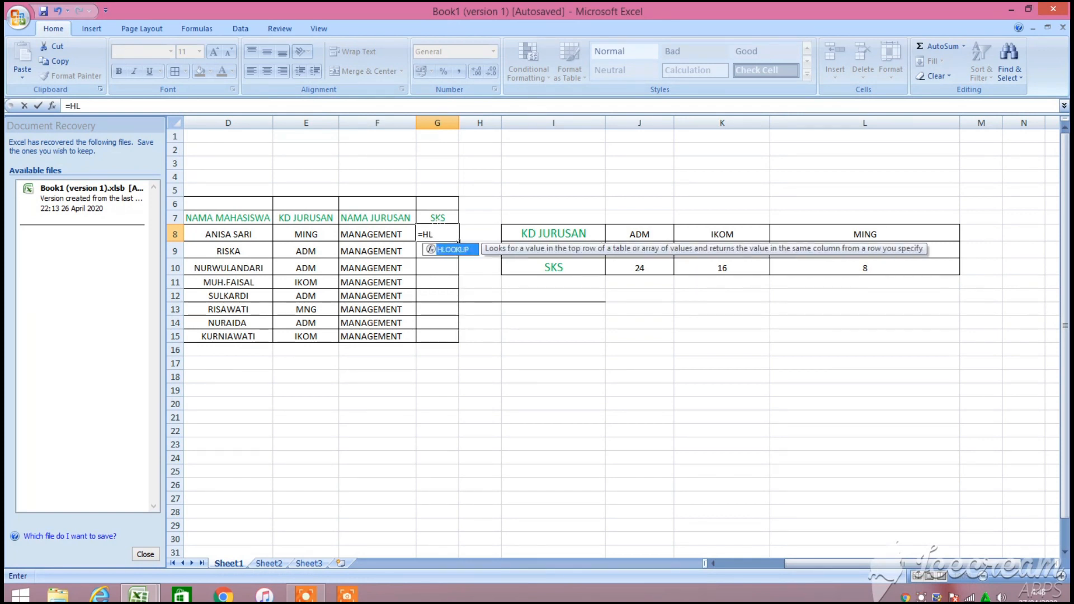
text(OO)
double_click(450, 251)
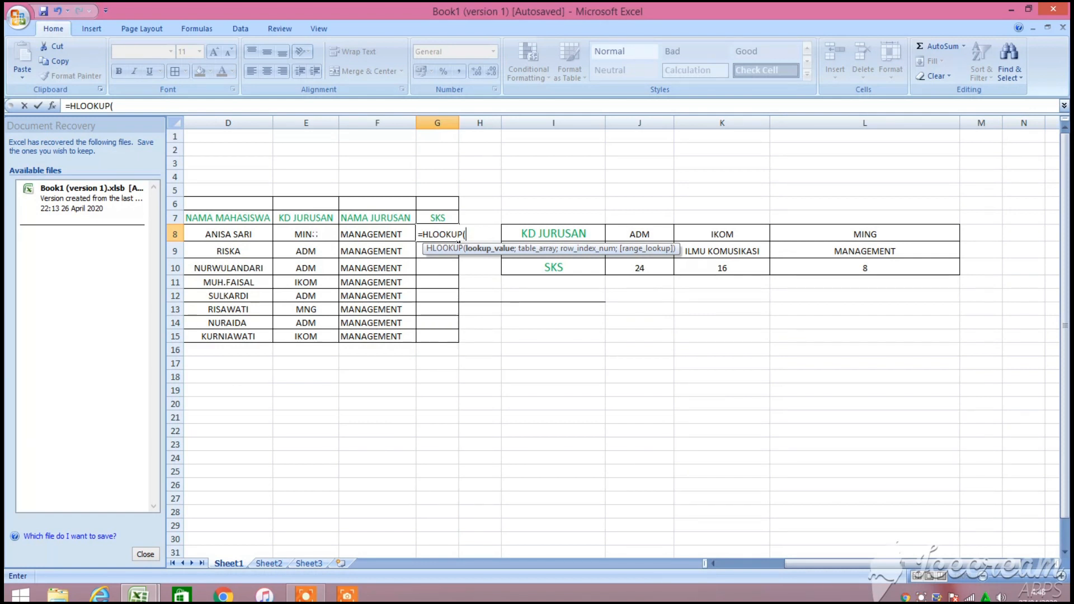
click(315, 234)
text(;)
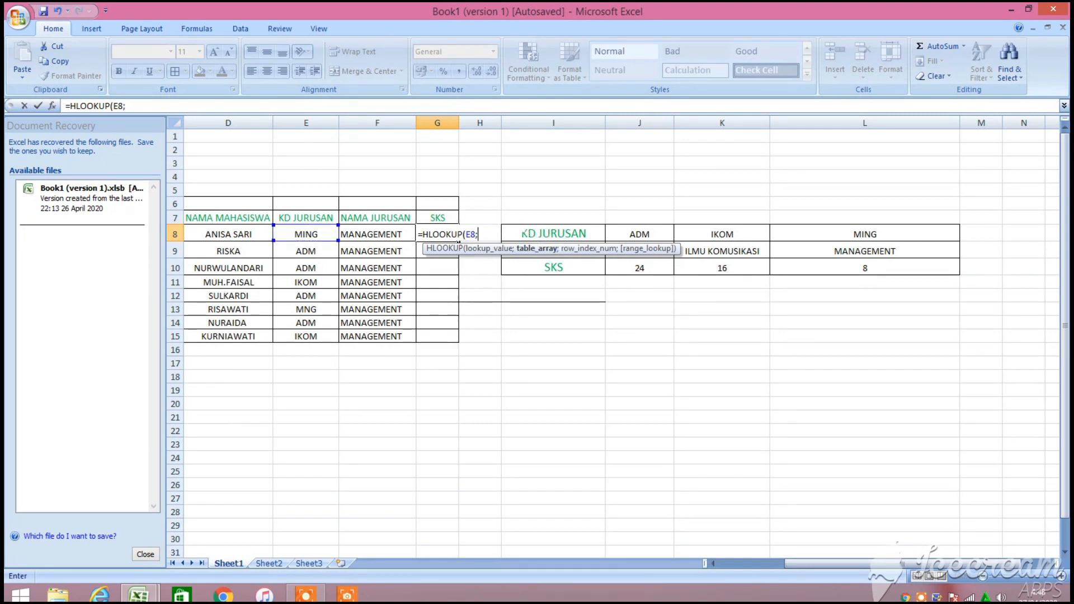
click(526, 233)
drag(523, 233, 865, 269)
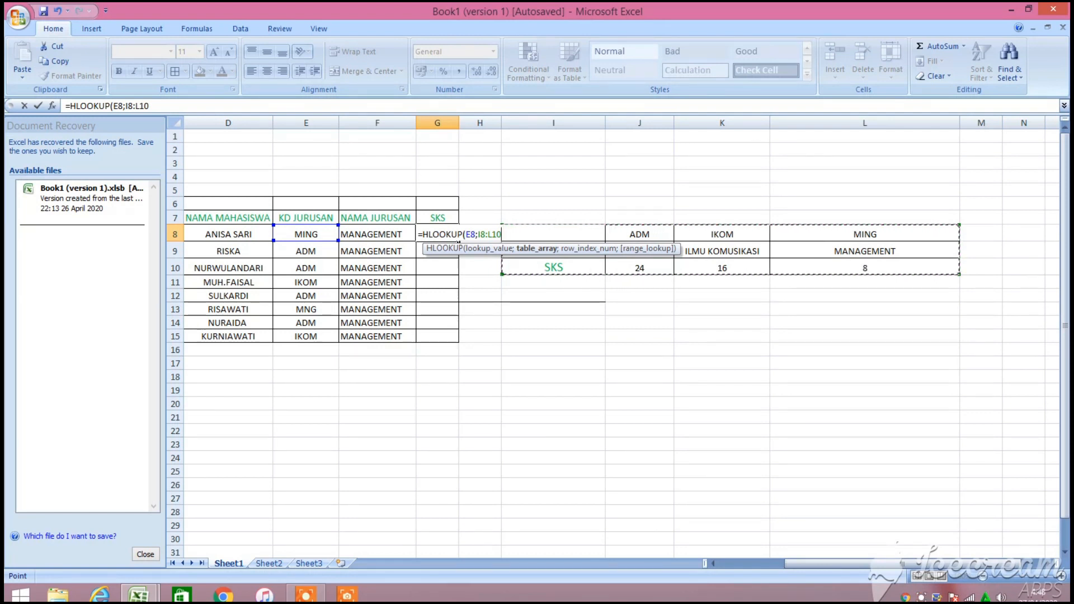
Complete the G8 formula with row index 3 and an empty last argument, giving =HLOOKUP(E8;I8:L10;3;)
text(;)
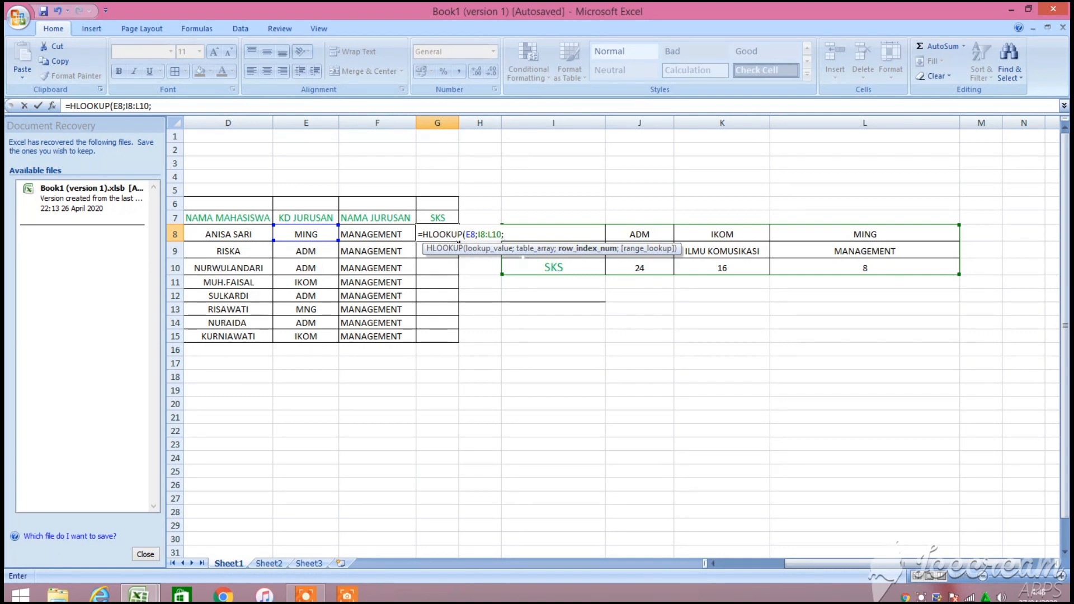
text(3;)
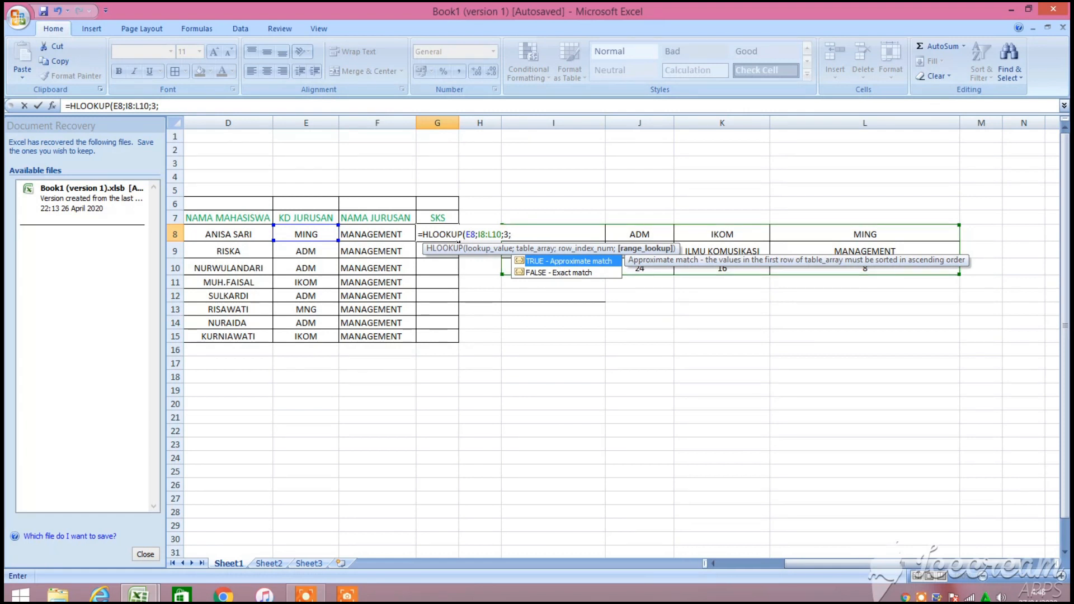
click(577, 272)
key(Return)
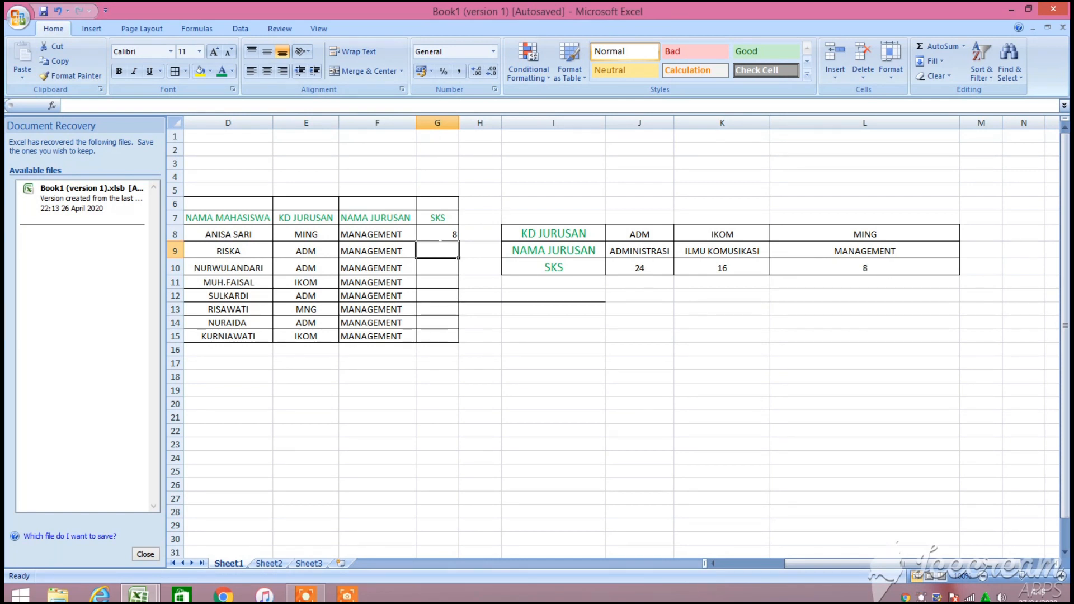
Copy the HLOOKUP formula from G8 down the SKS column to G15
click(445, 236)
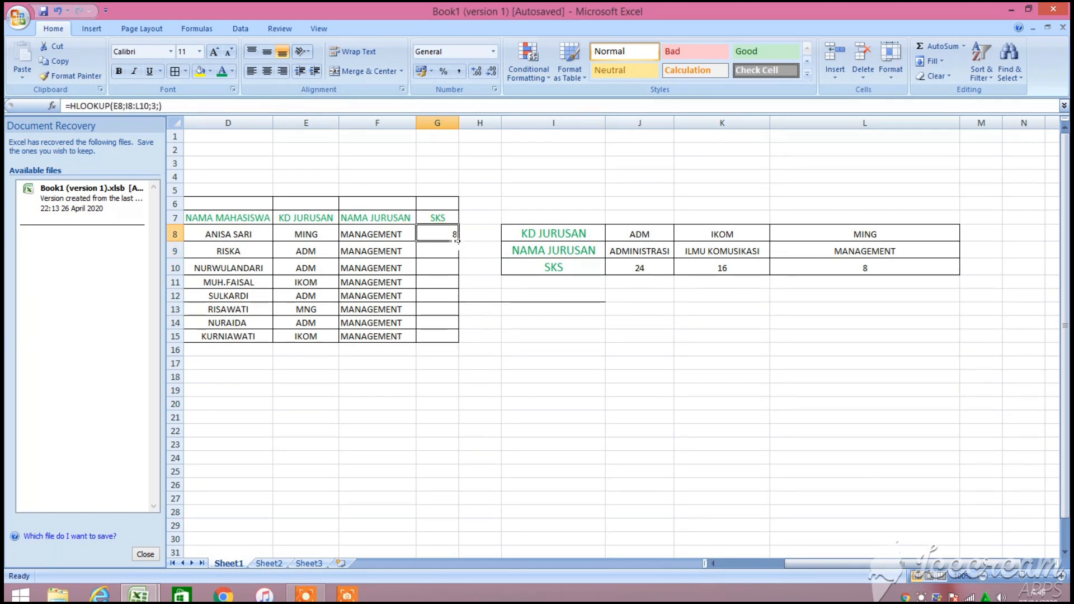
drag(456, 240, 458, 340)
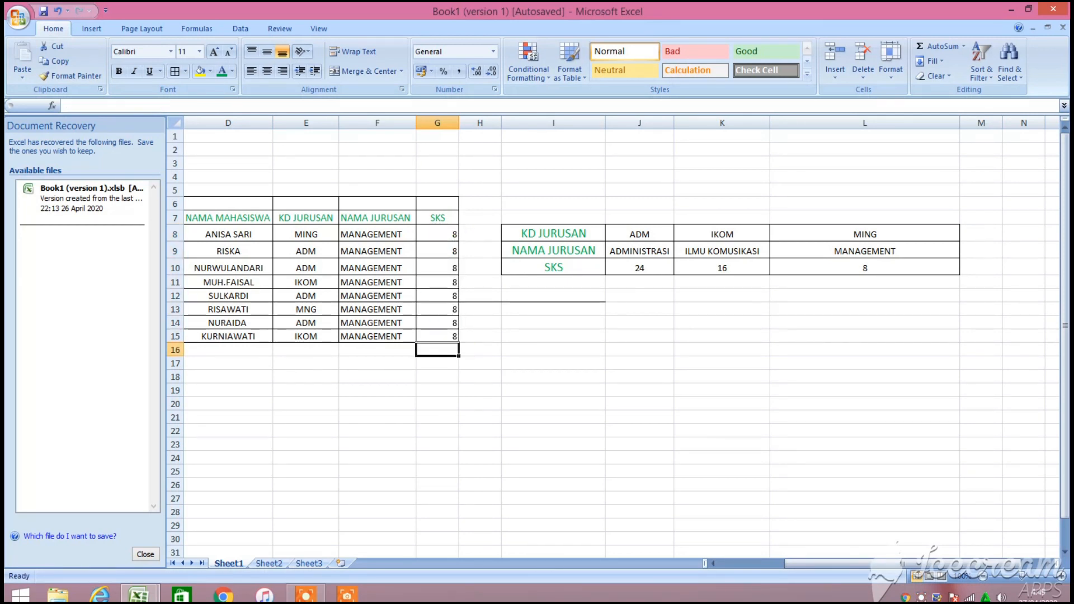
click(437, 309)
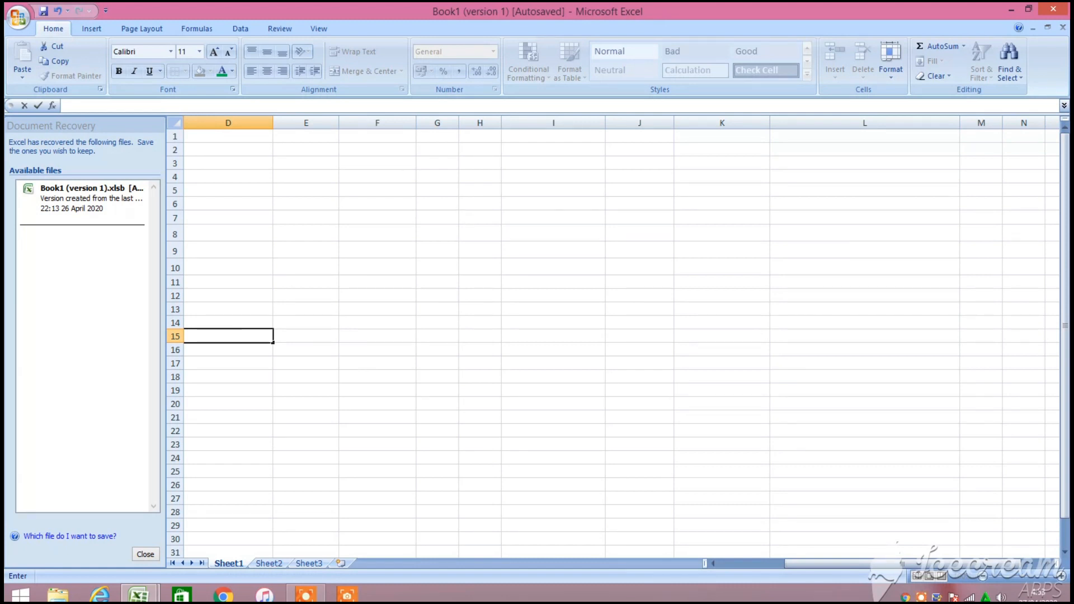
Enter =DATE(2020;1;4) in cell F4 of the empty sheet
click(547, 176)
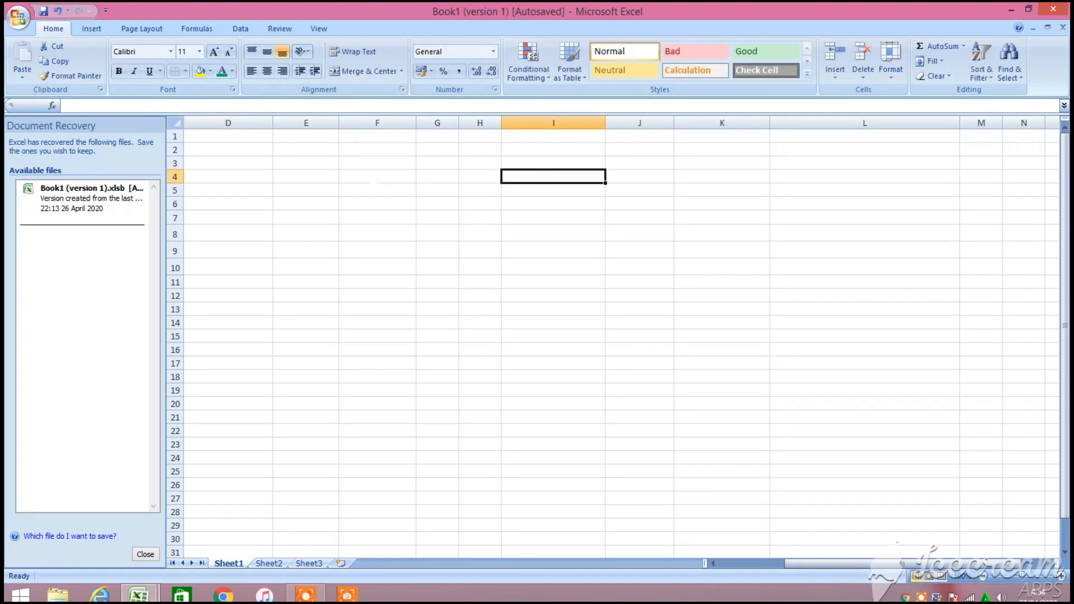
click(370, 178)
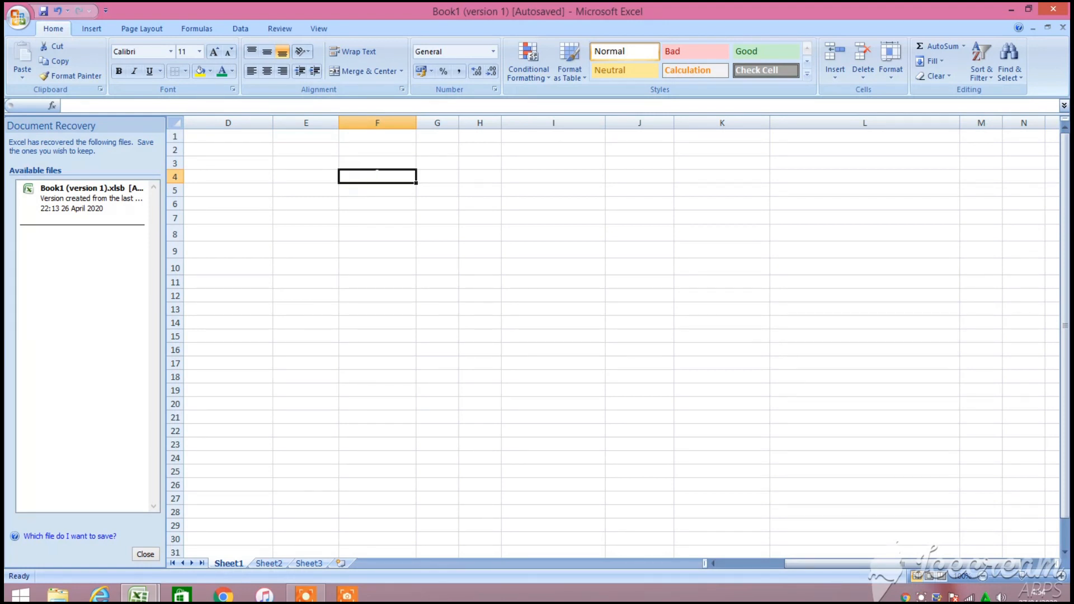
text(=D)
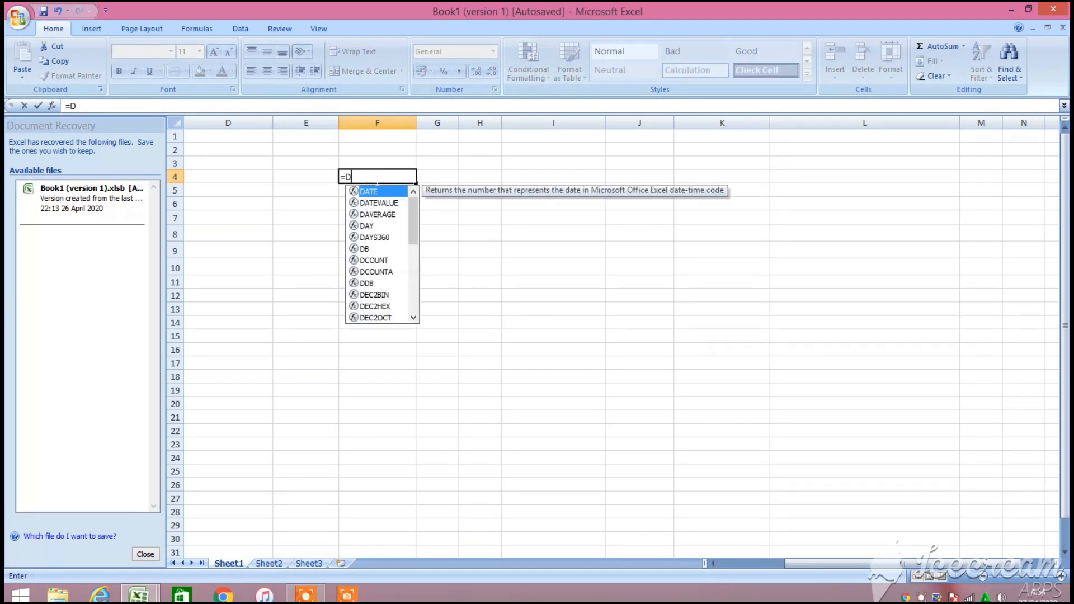
text(AT)
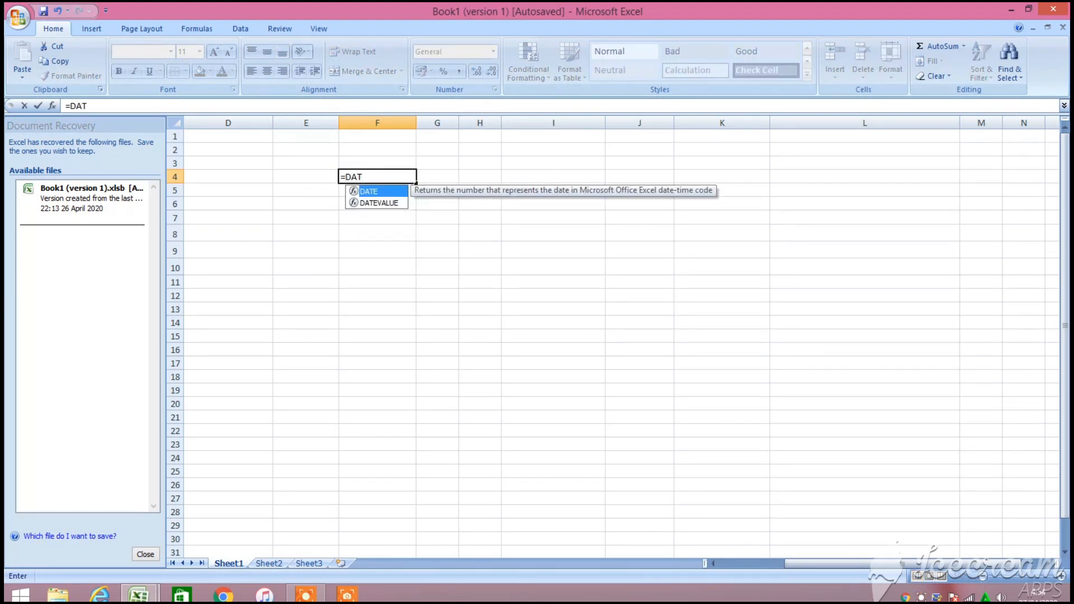
double_click(392, 190)
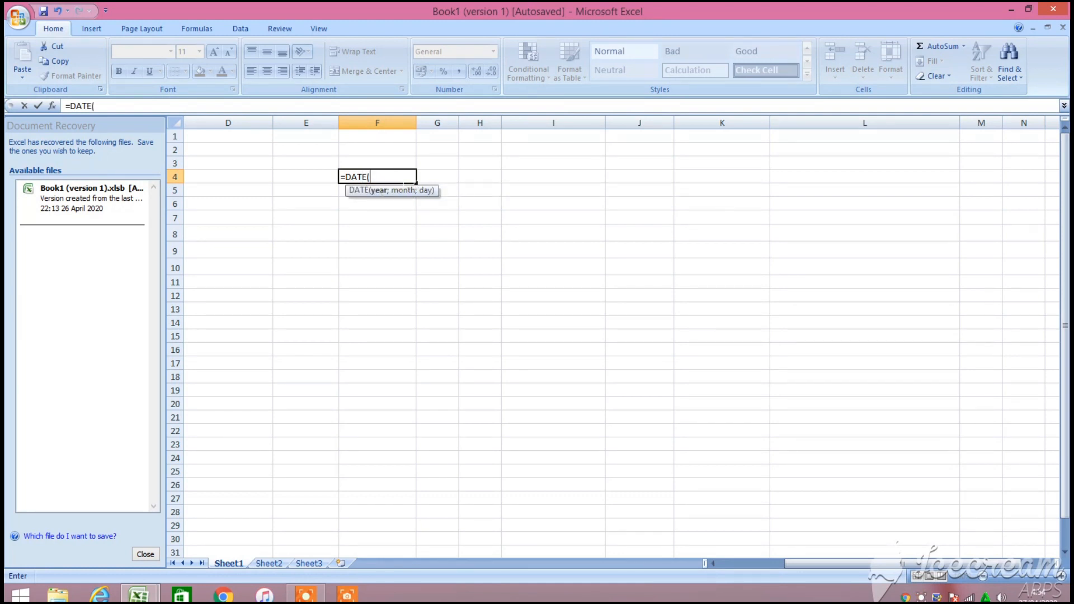
text(2020;)
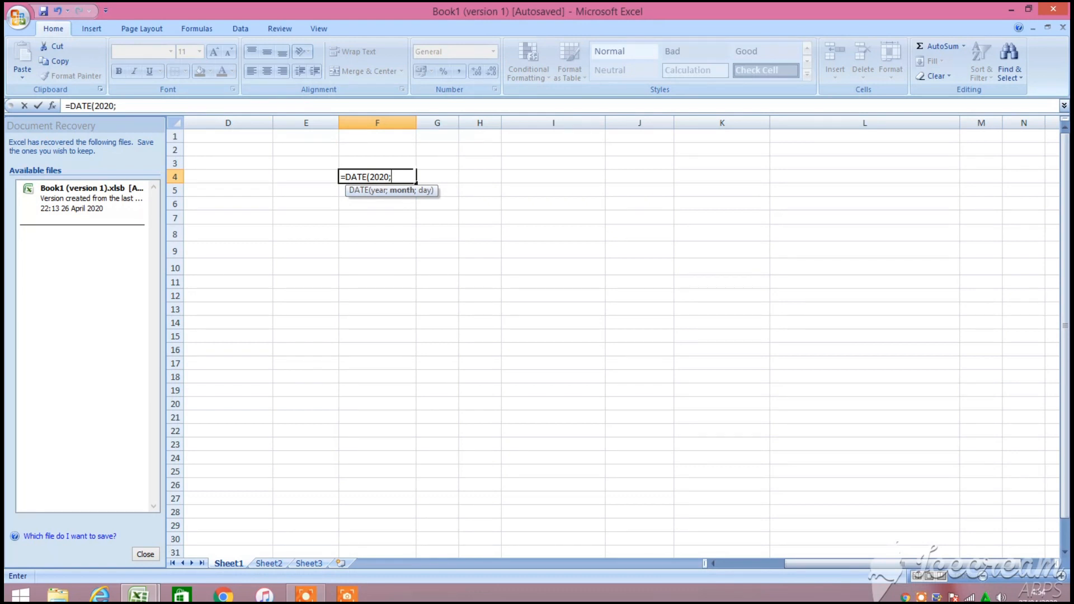
text(1;)
text(4)
key(Return)
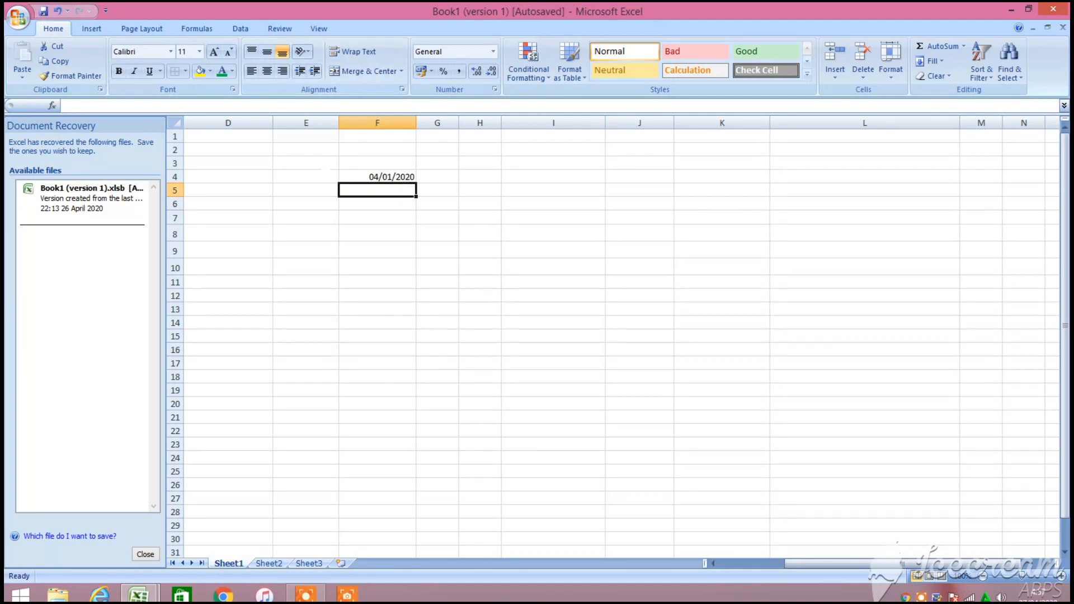
Start a SUBSTITUTE formula in cell F4
click(395, 180)
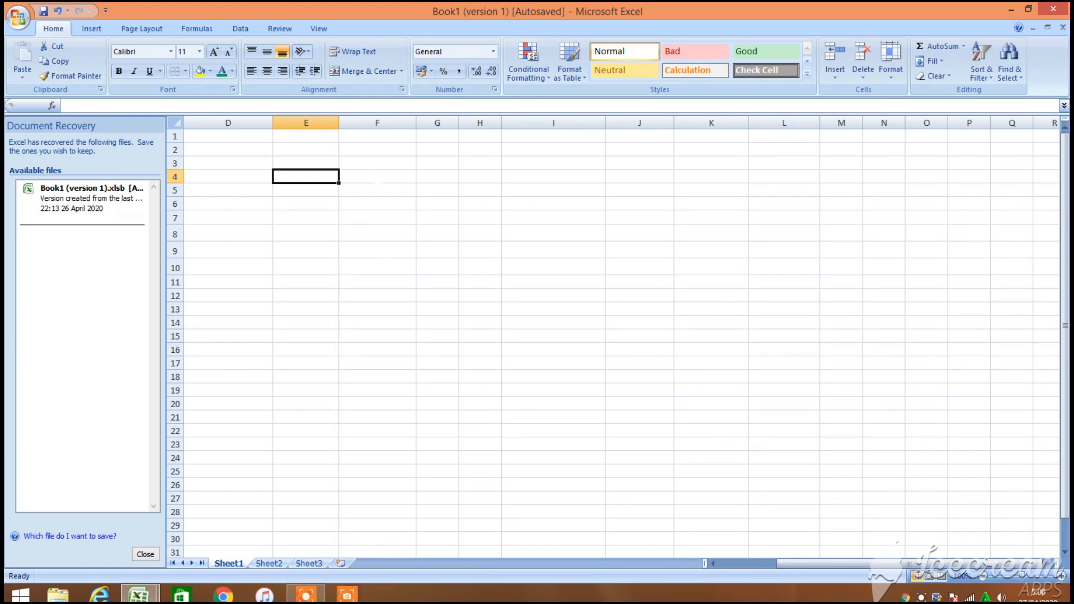
click(377, 177)
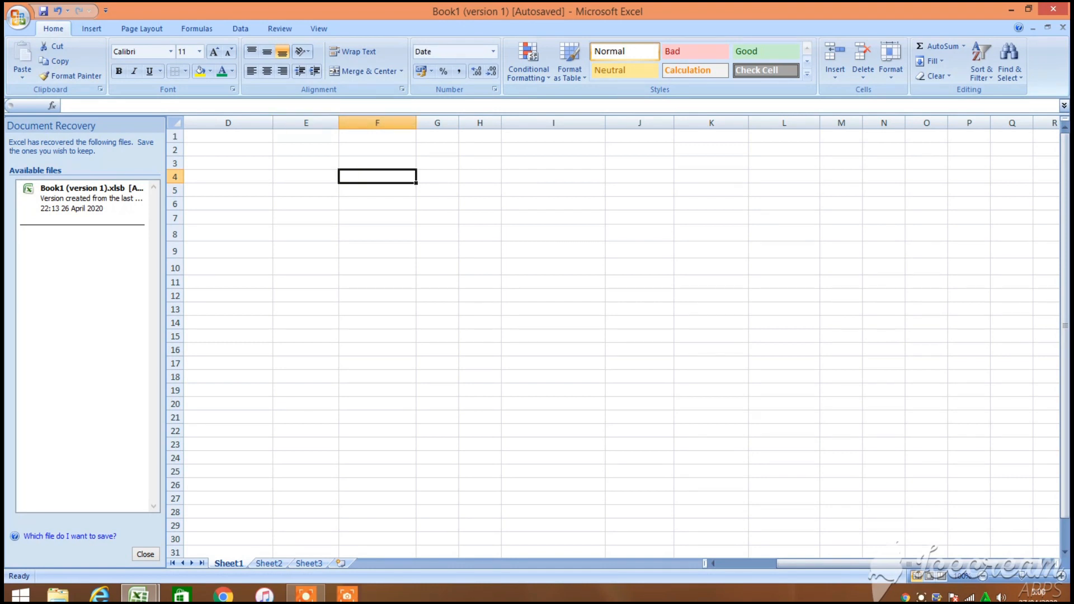
text(=)
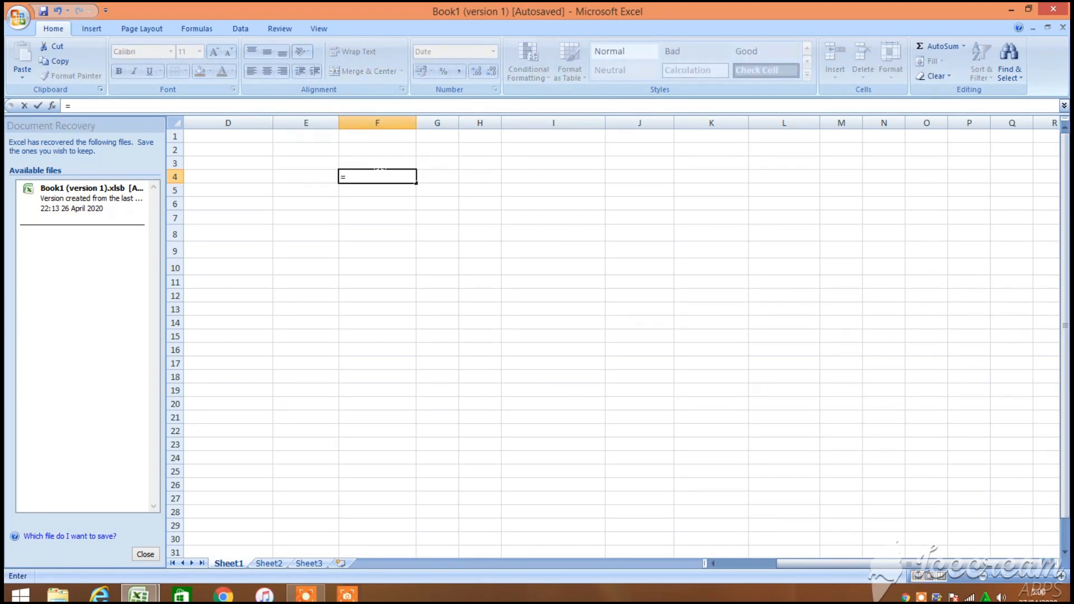
text(SUB)
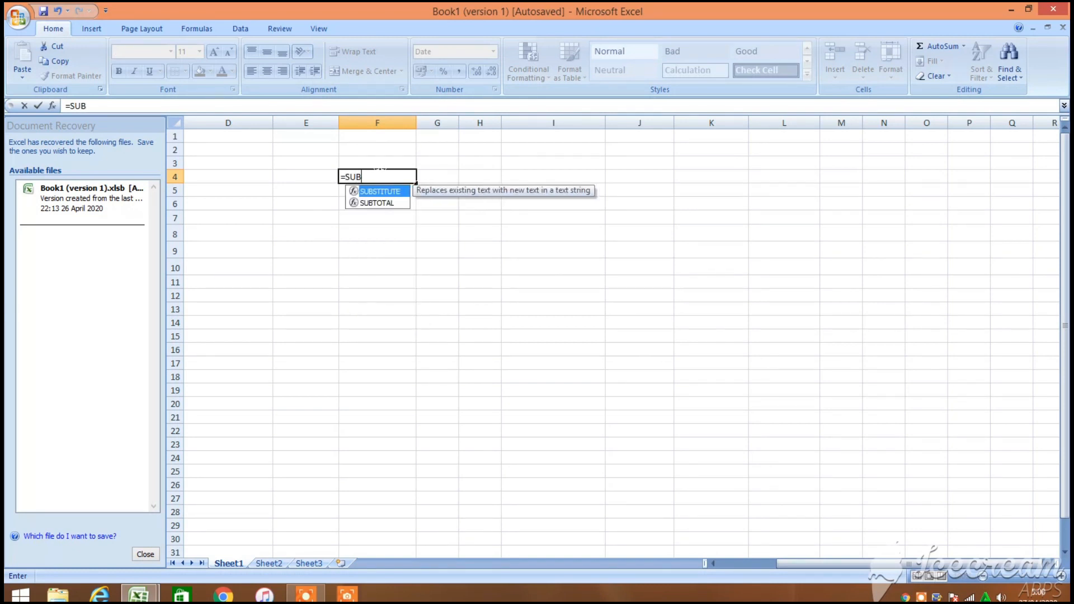
text(T)
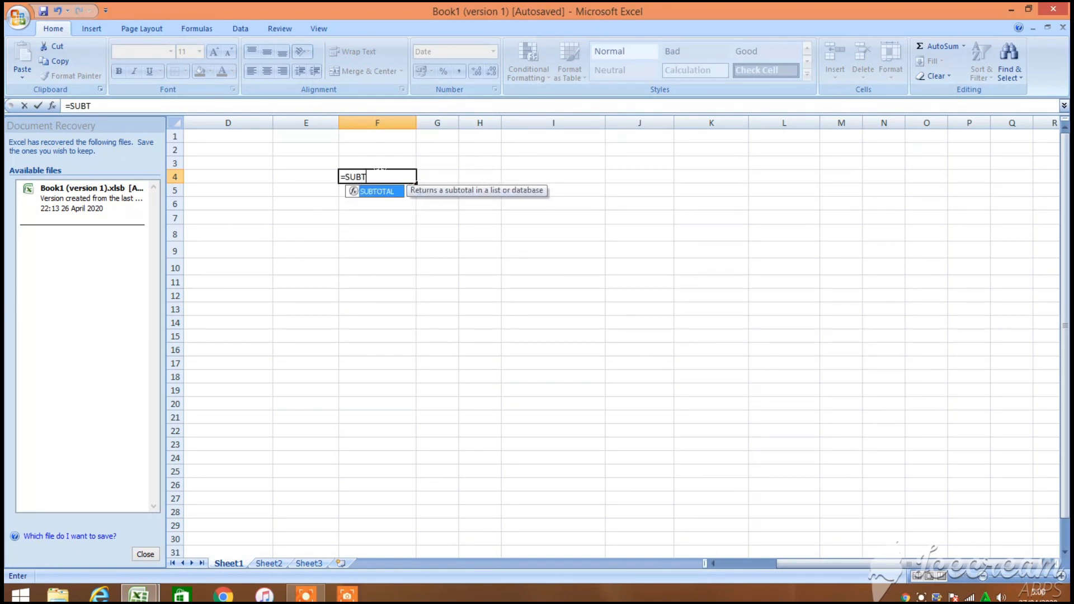
key(BackSpace)
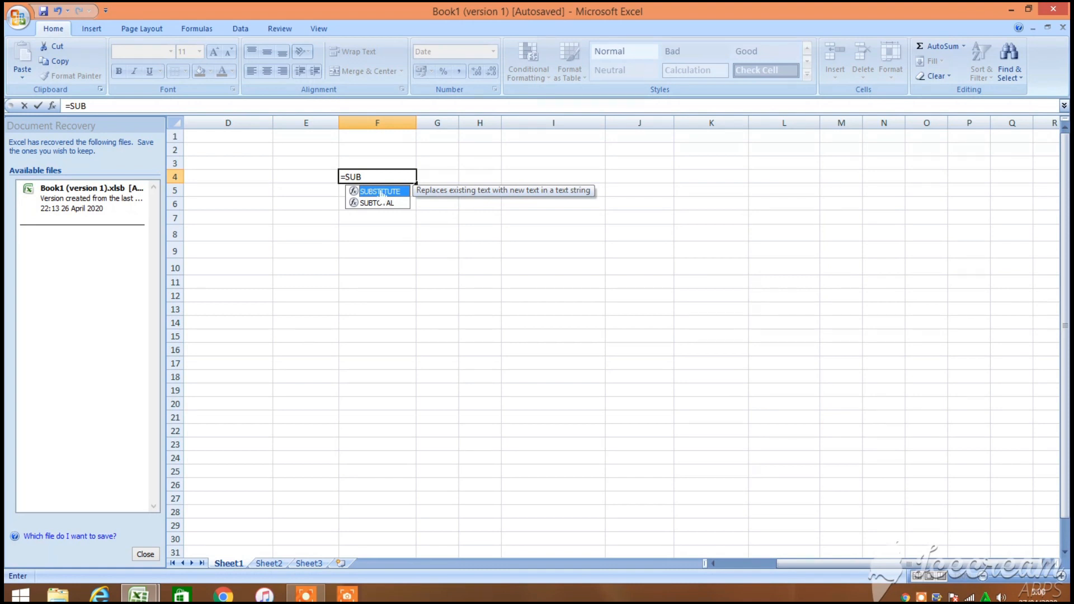
double_click(381, 192)
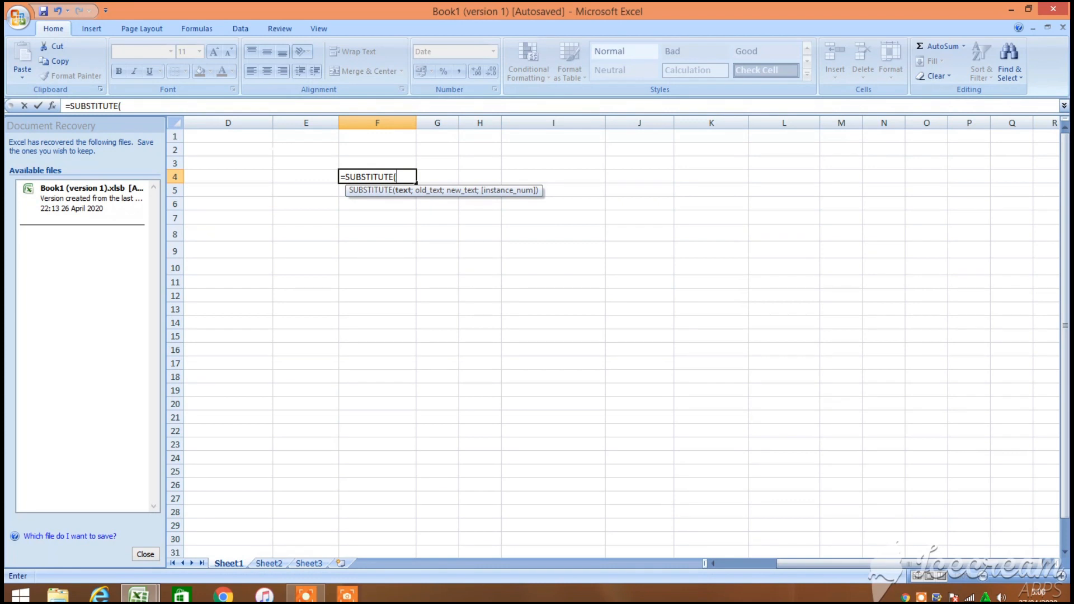
Complete the F4 formula as =SUBSTITUTE("AKU ADALAH ORANG BIASA";"AKU";"SAYA")
text("AKU ADALAH OR)
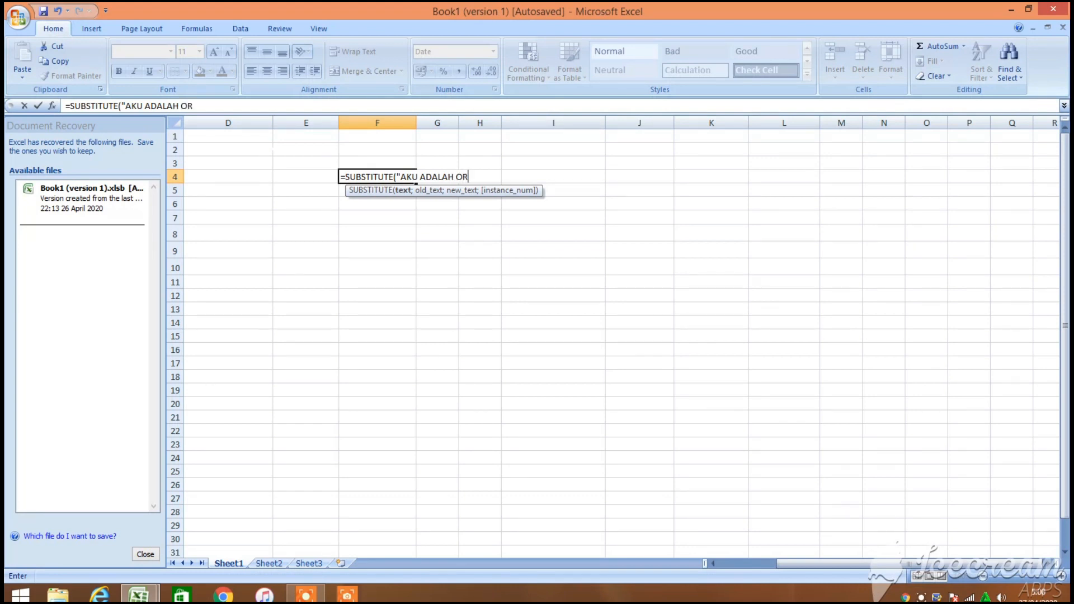
text(ANG BIASA)
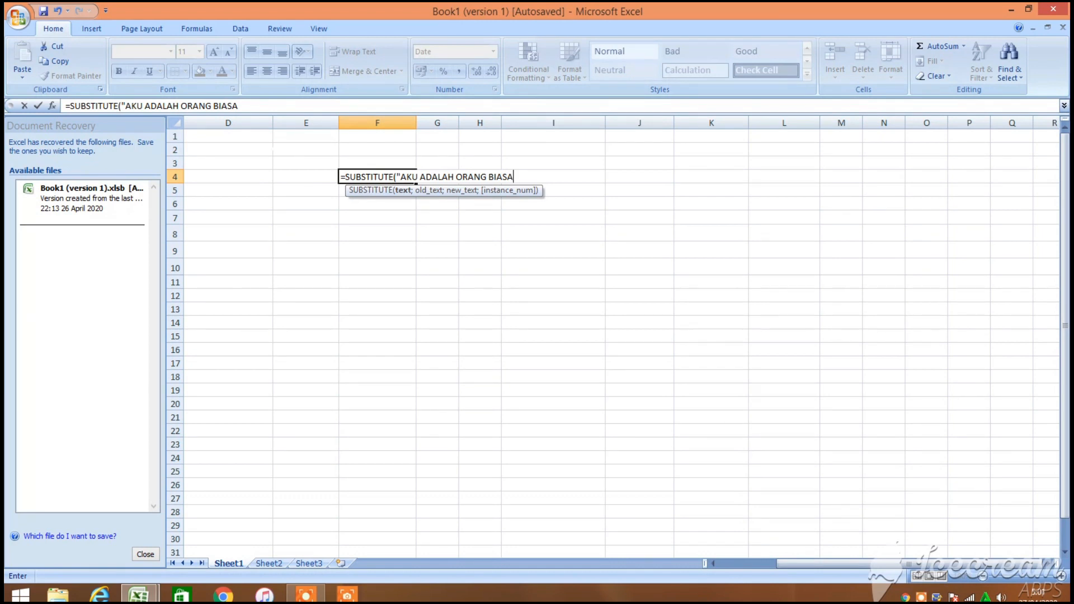
text(";)
text("AKU)
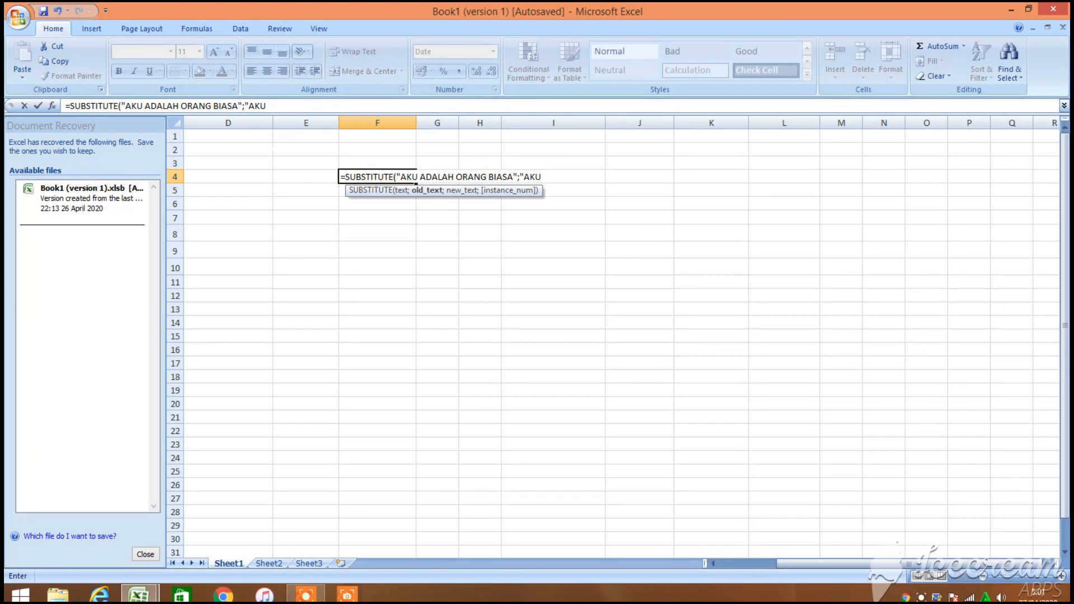
text(";)
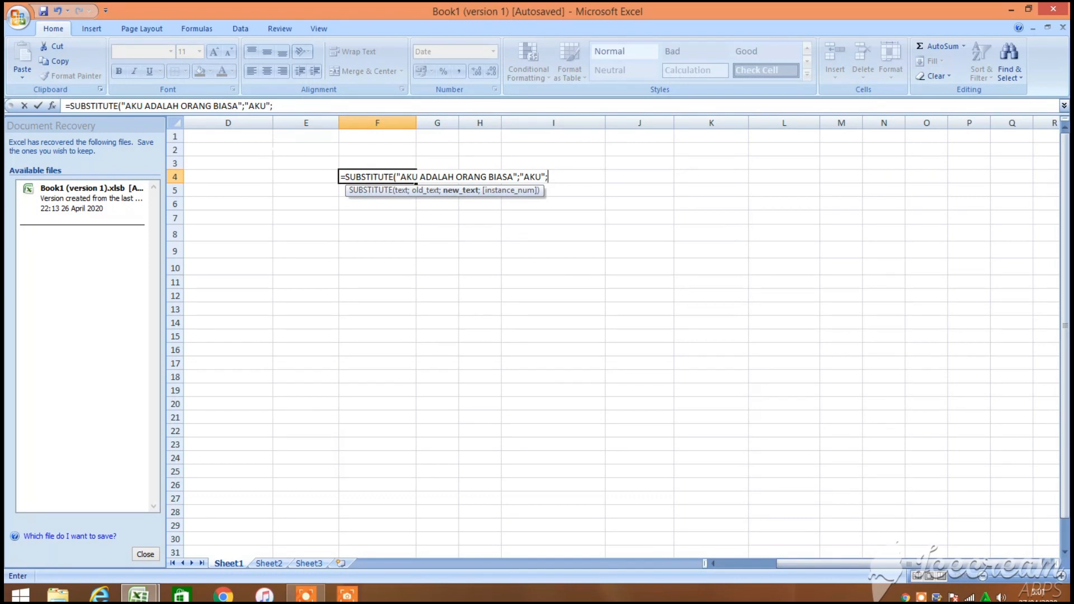
text("SAYA")
key(Return)
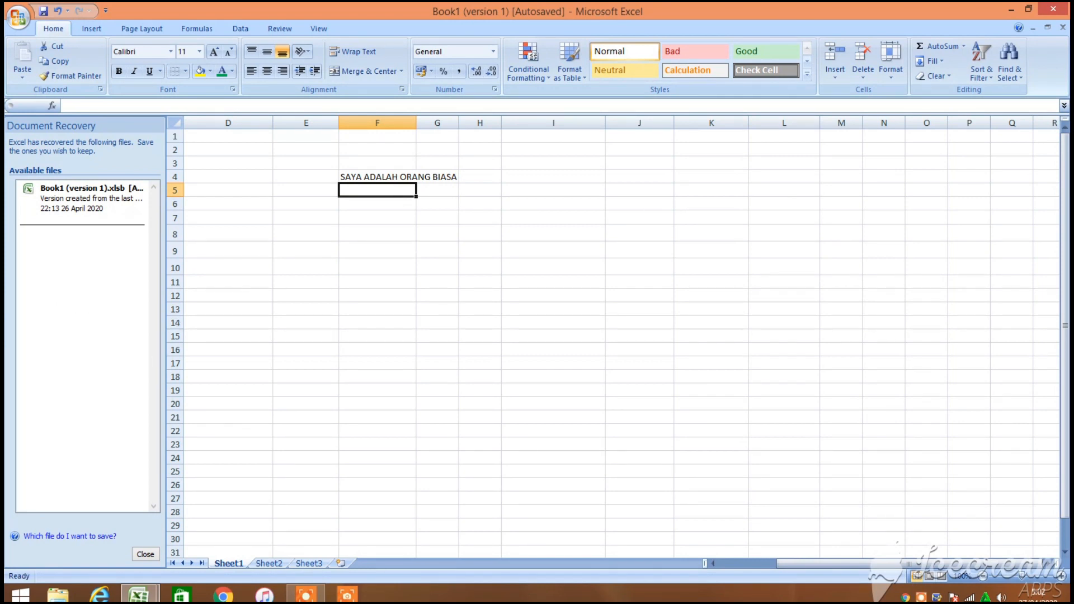
Enter =SUBSTITUTE(F4;"SAYA";"AKU") in cell F5, taking the sentence in F4 as the text argument
text(=)
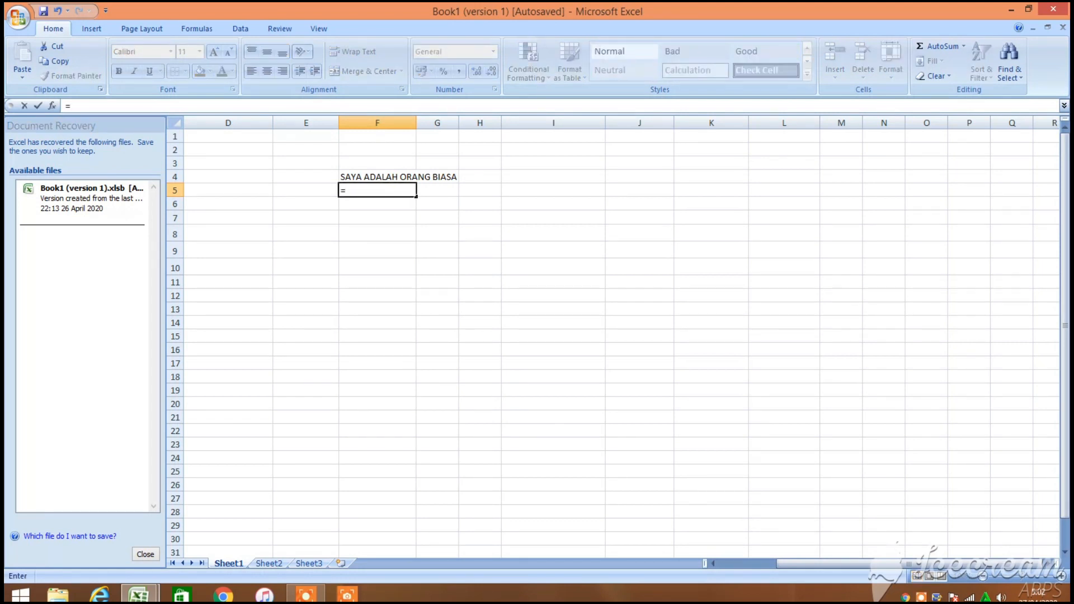
text(SUBSTITUTE()
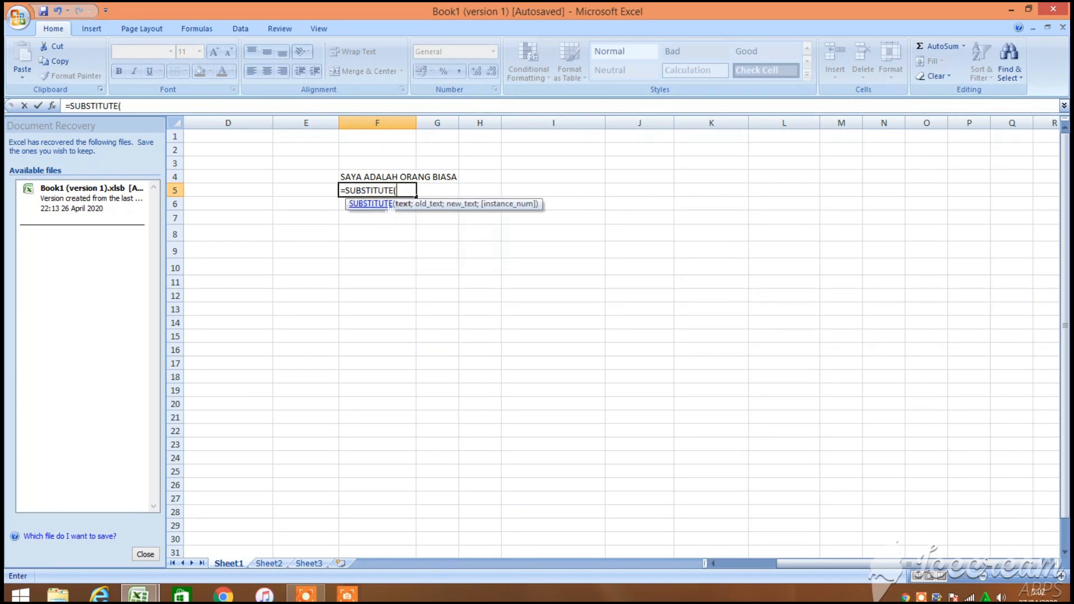
double_click(392, 205)
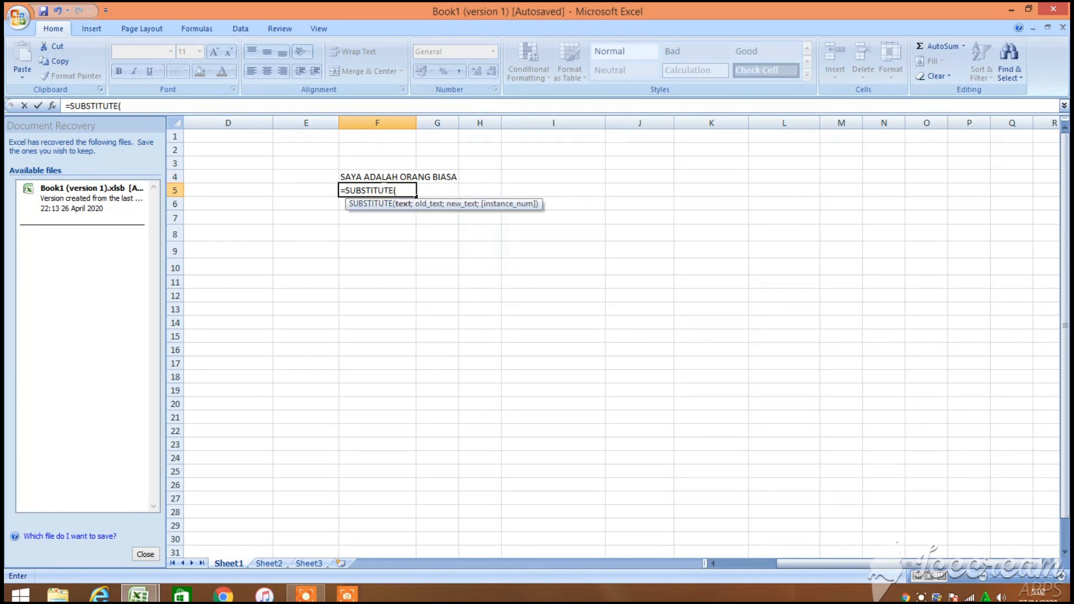
click(380, 176)
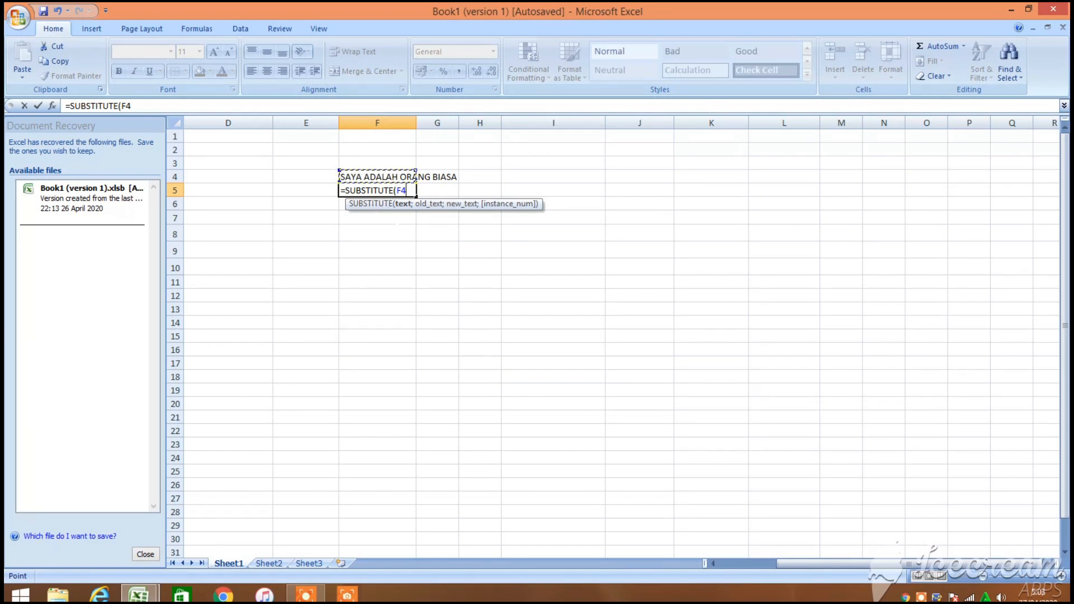
text(;"SAYA)
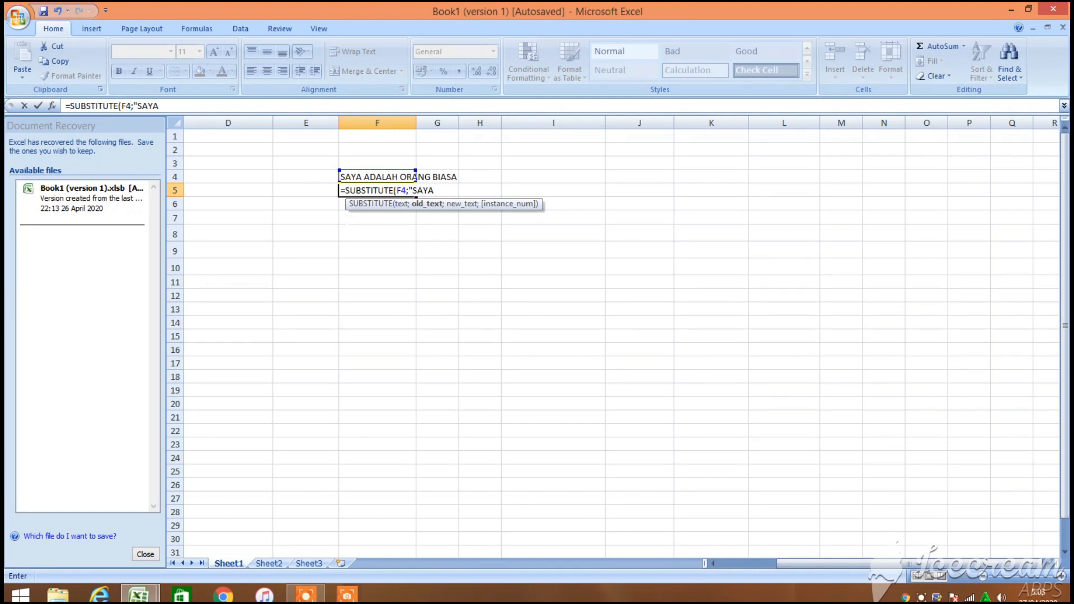
text(";)
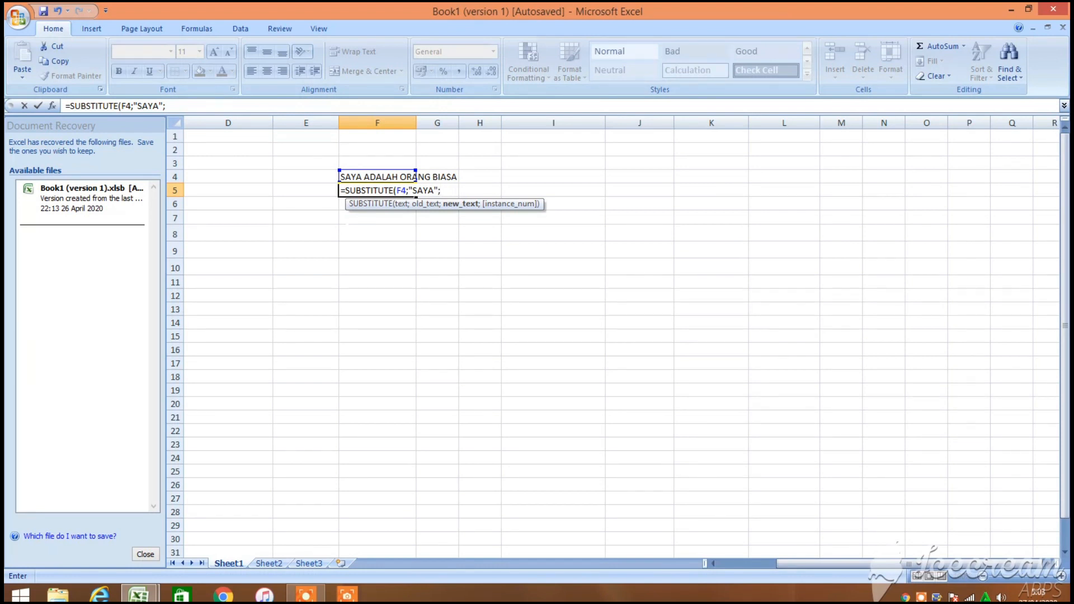
text("AKU")
key(Return)
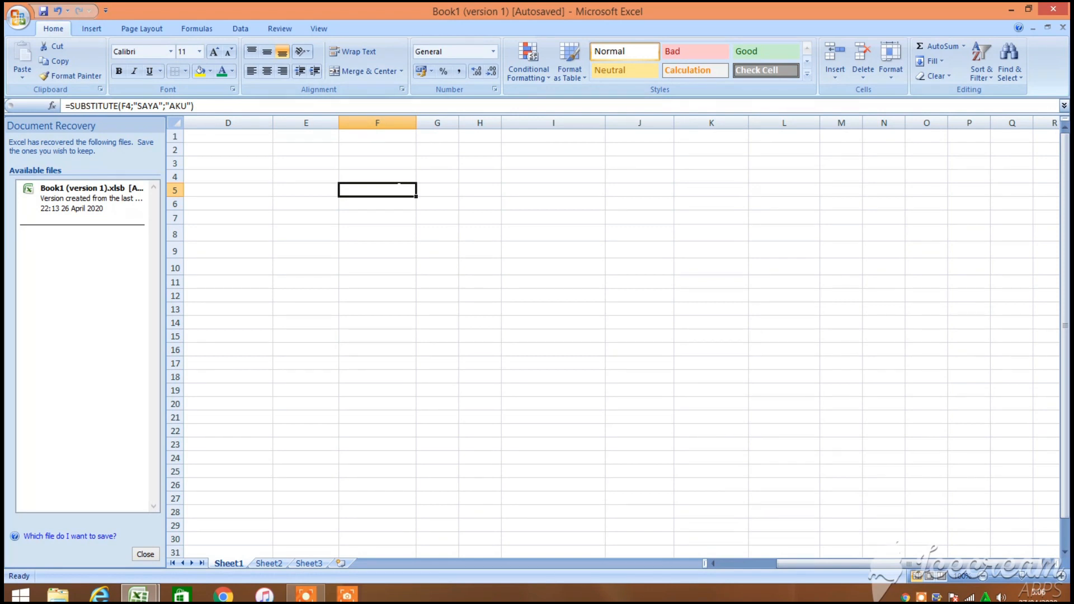
Enter the sentence "SAYA AKAN PERGI KEPASAR SORE INI" in F5, with several extra spaces after AKAN and KEPASAR and a double space before INI
text(S)
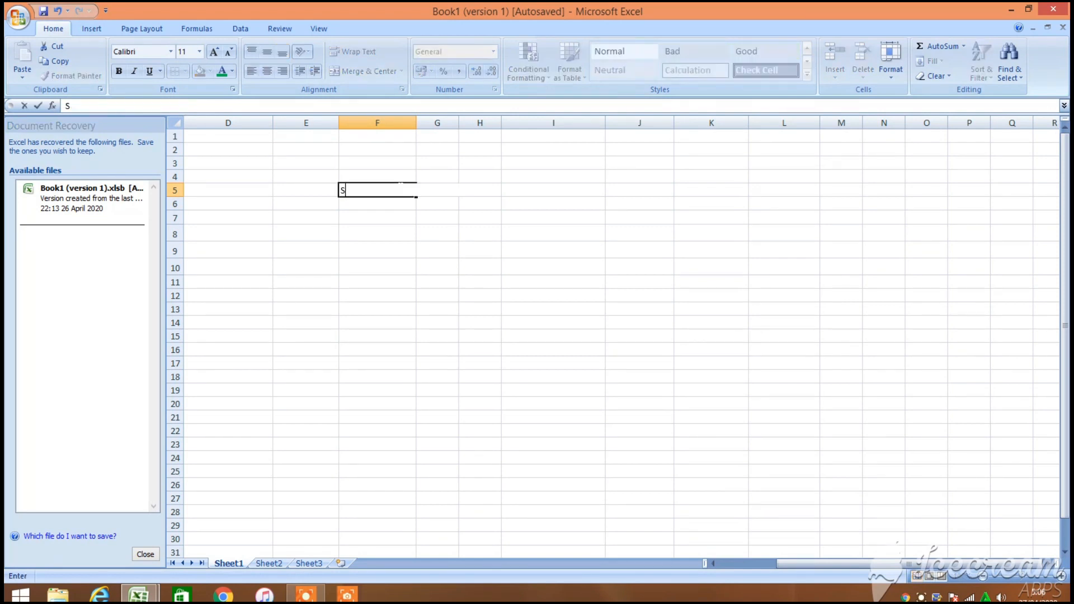
text(AYA AKAN     P)
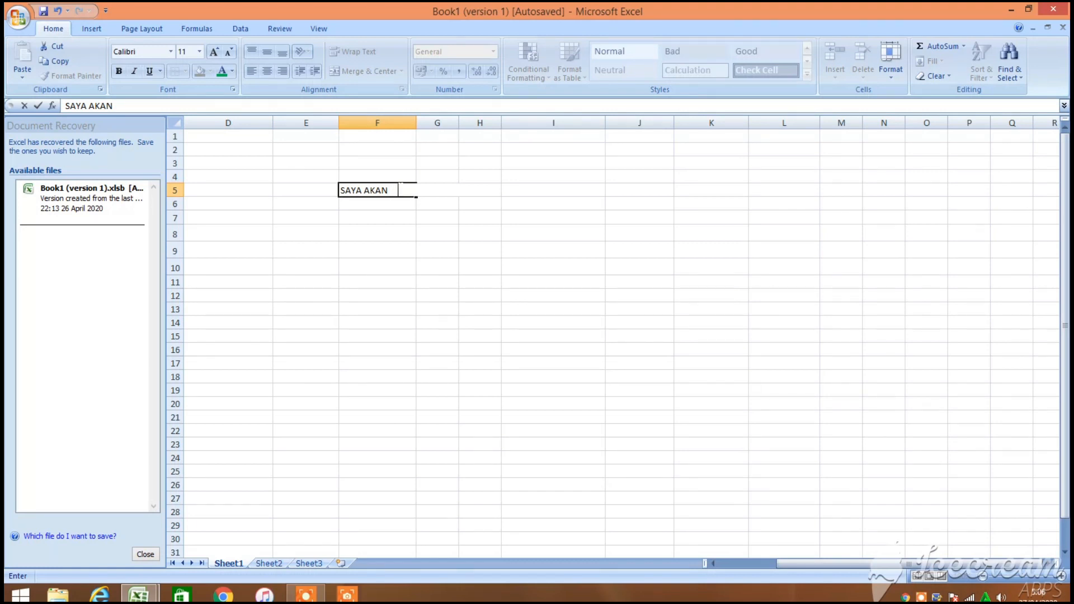
text(R)
key(BackSpace)
text(ERGI KEPASAR)
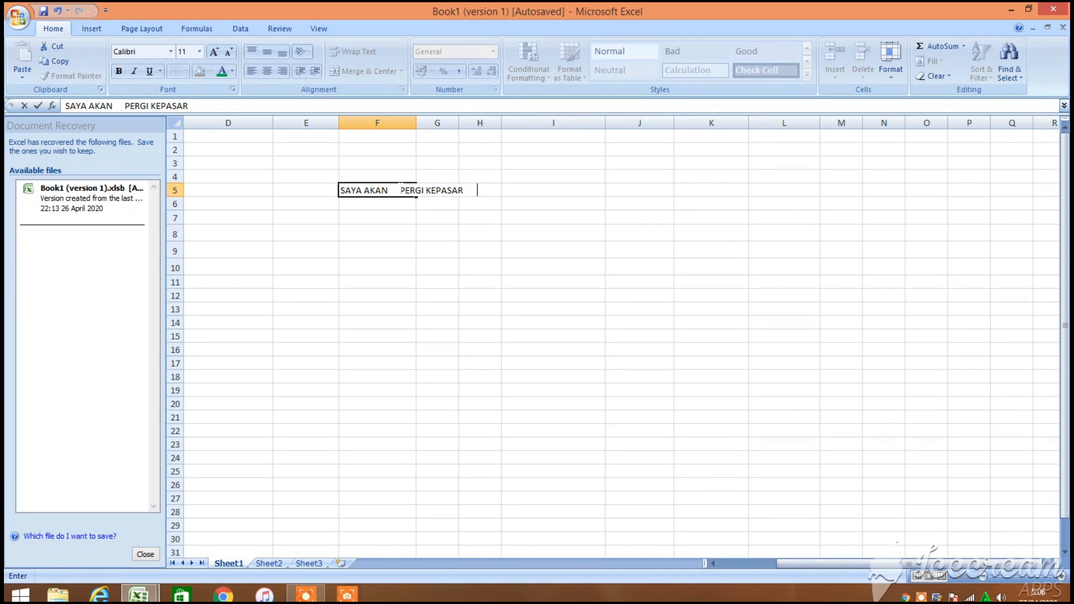
text(    SORE  INI)
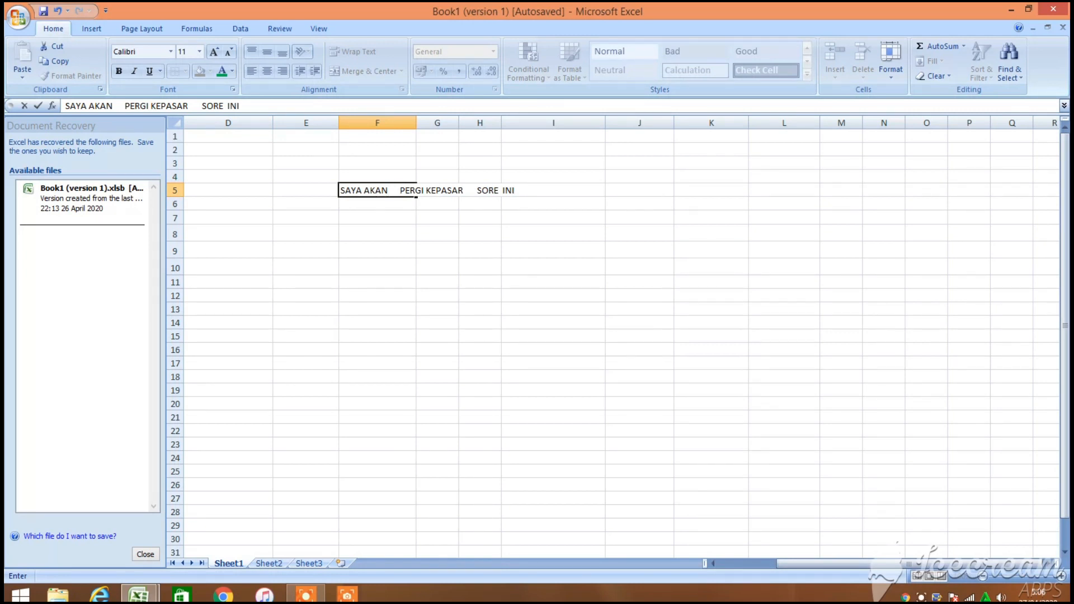
key(Return)
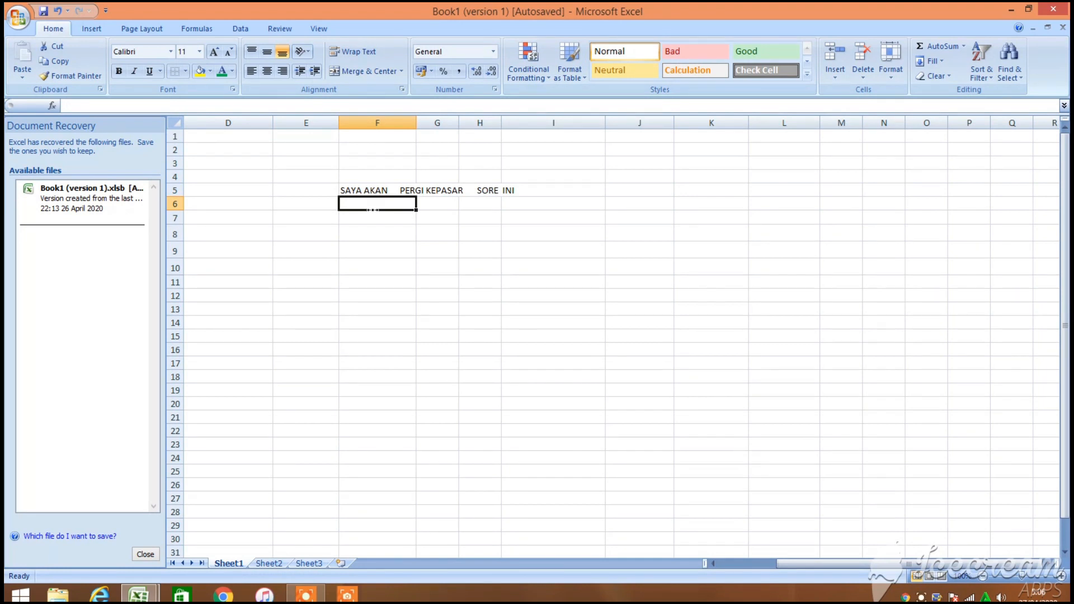
Enter =TRIM(F5) in cell F6 to strip the extra spaces from the sentence above
text(=)
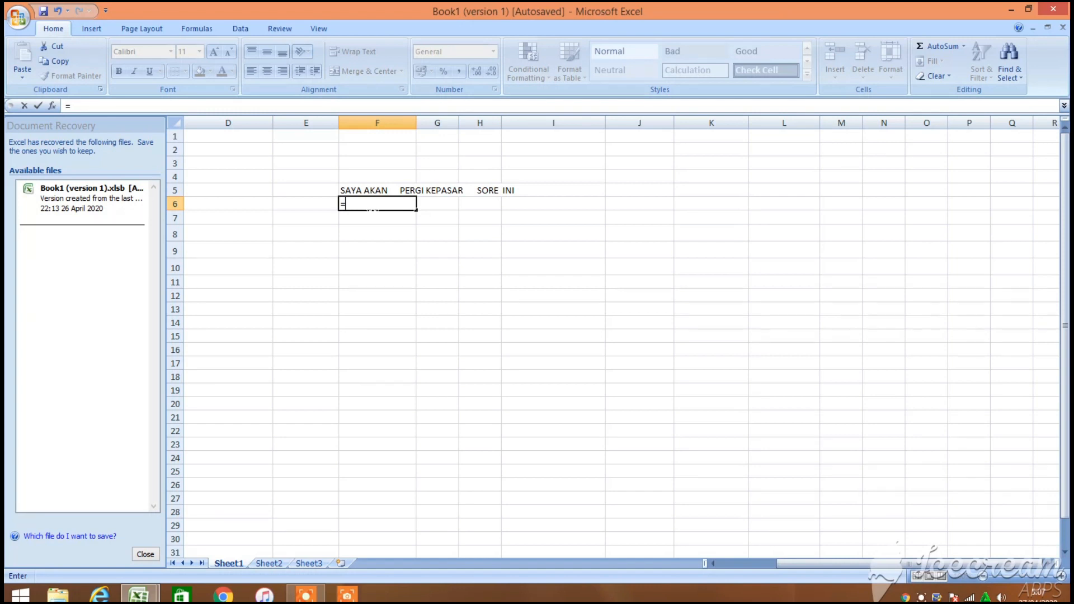
text(TRIM)
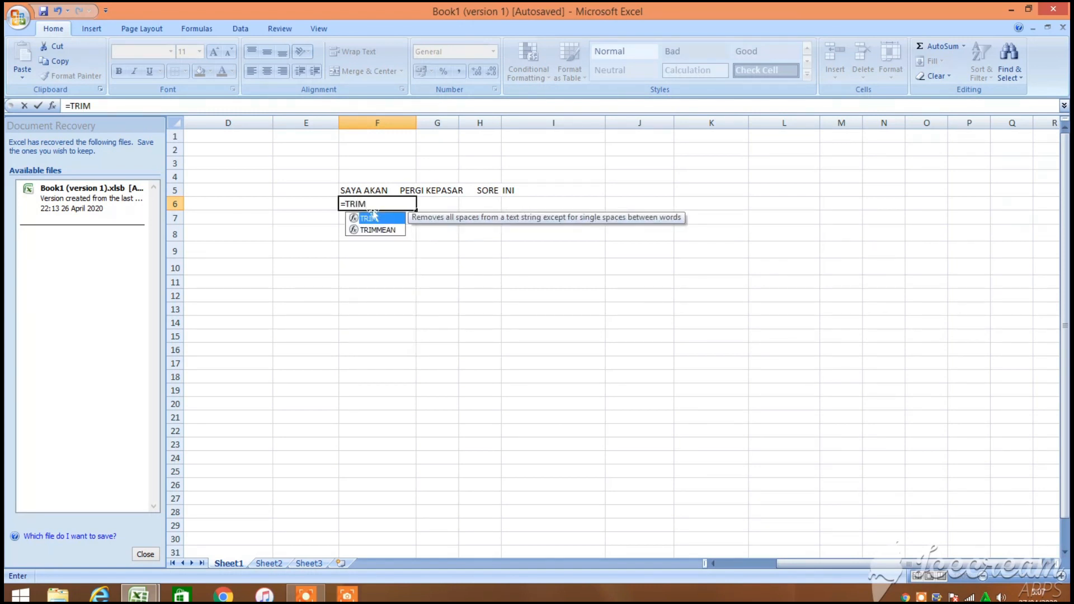
double_click(388, 221)
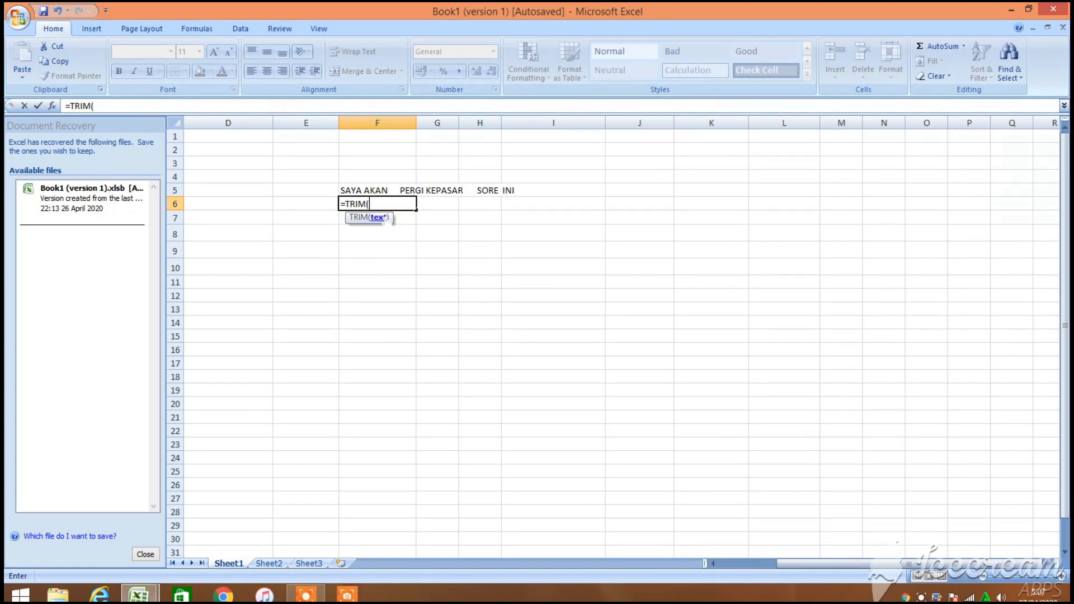
click(415, 191)
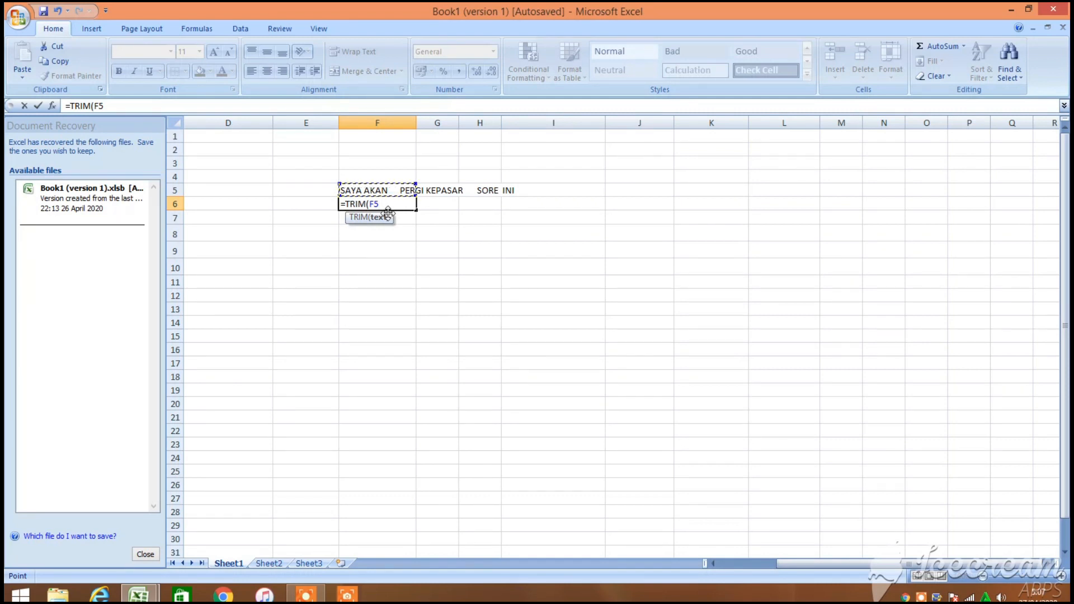
key(Return)
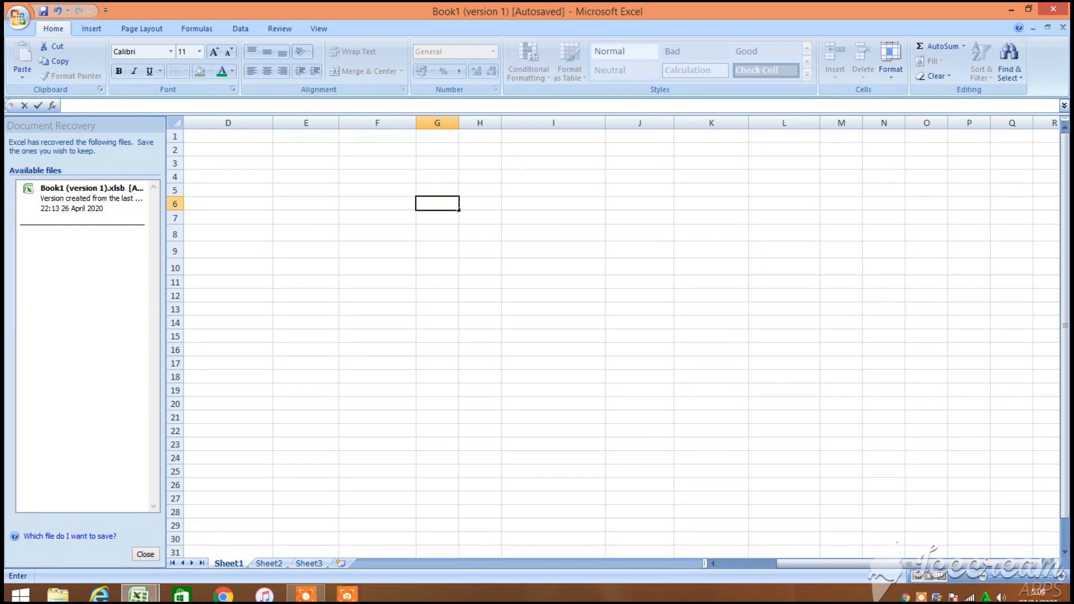
click(536, 163)
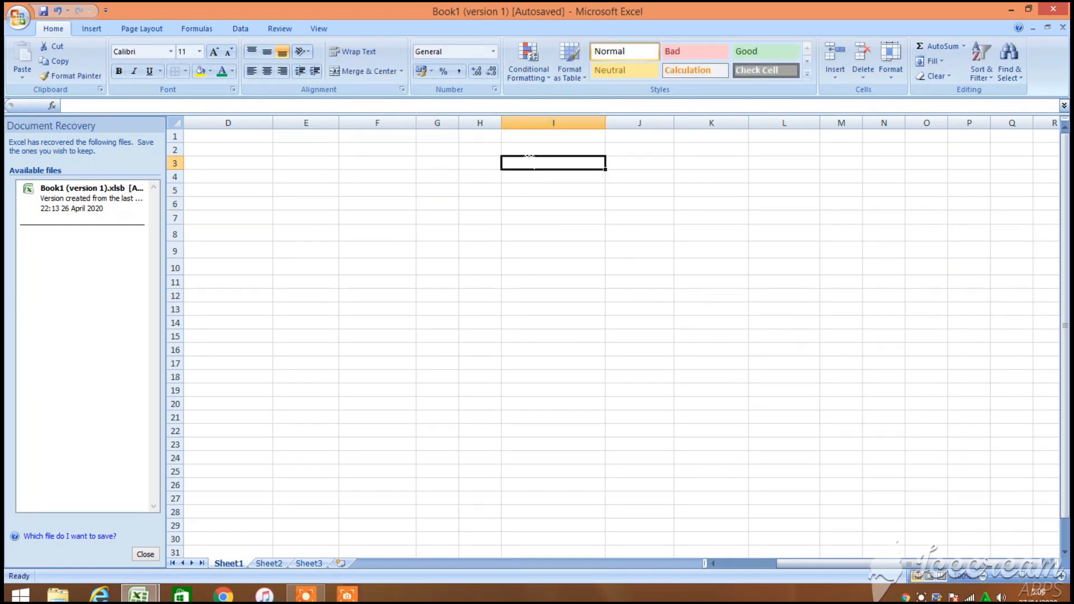
text(=)
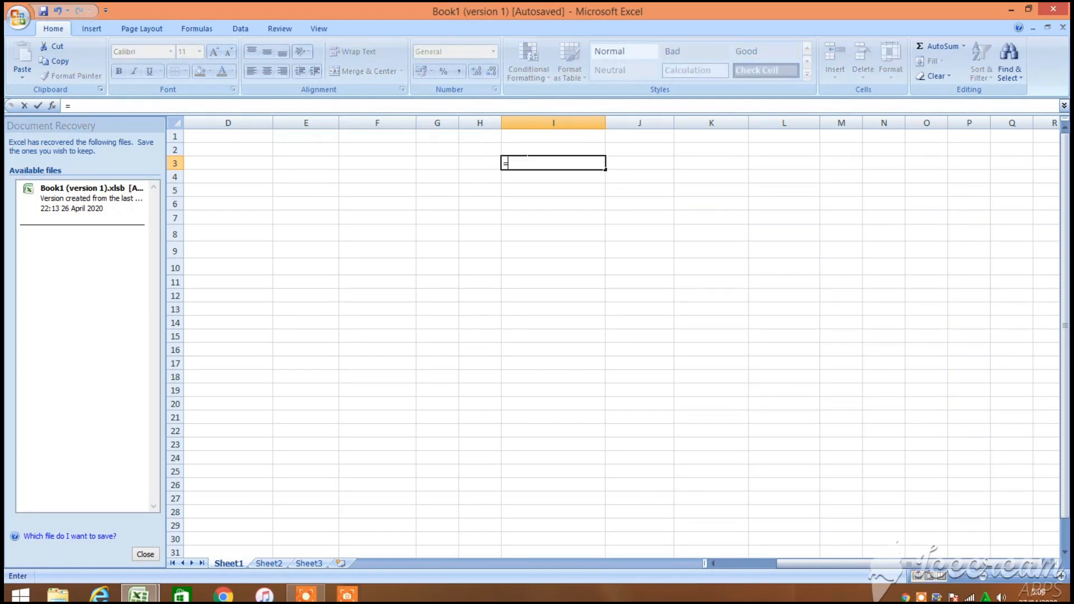
text(U)
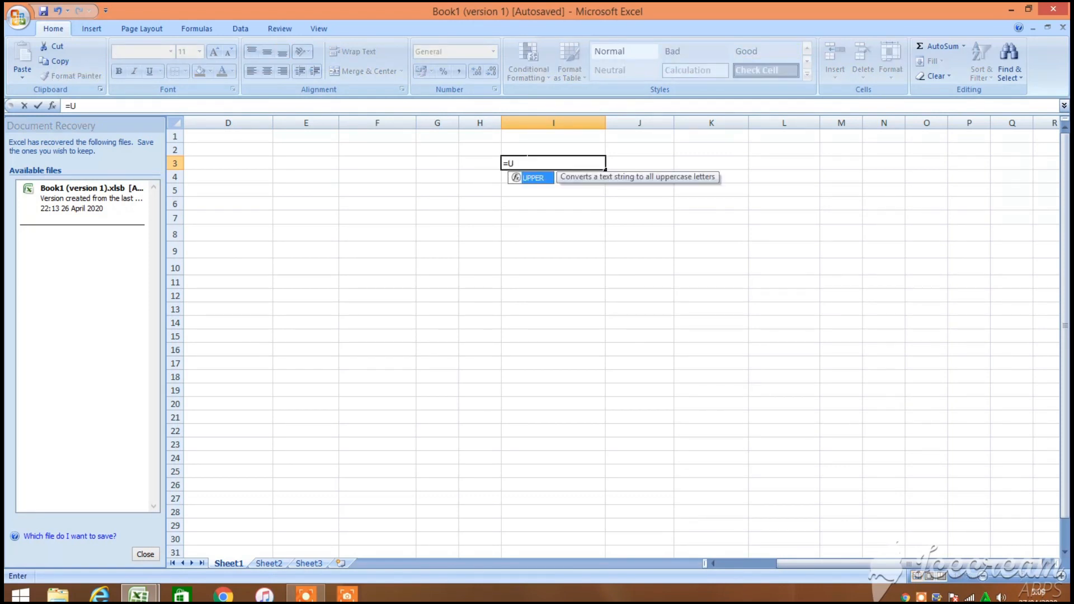
text(P)
double_click(543, 179)
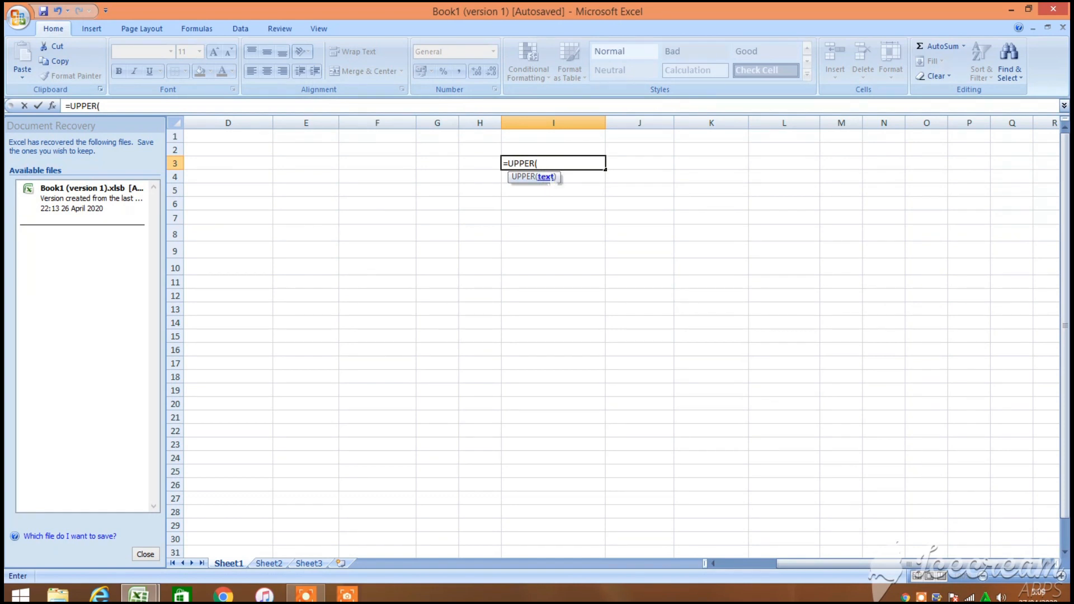
text("SAYA akan M)
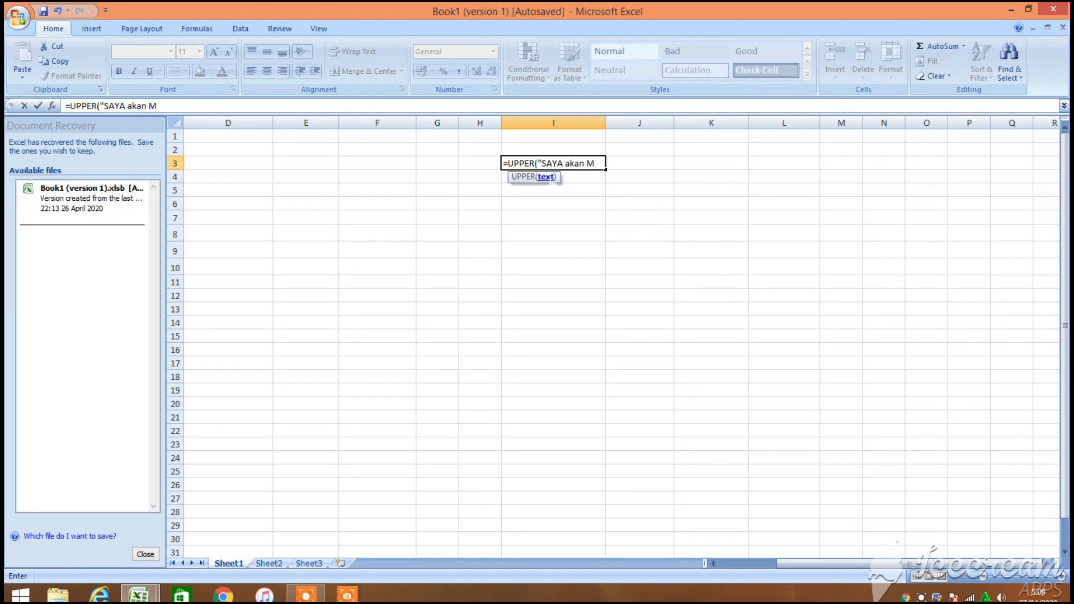
key(BackSpace)
text(BELAJAR bahasa i)
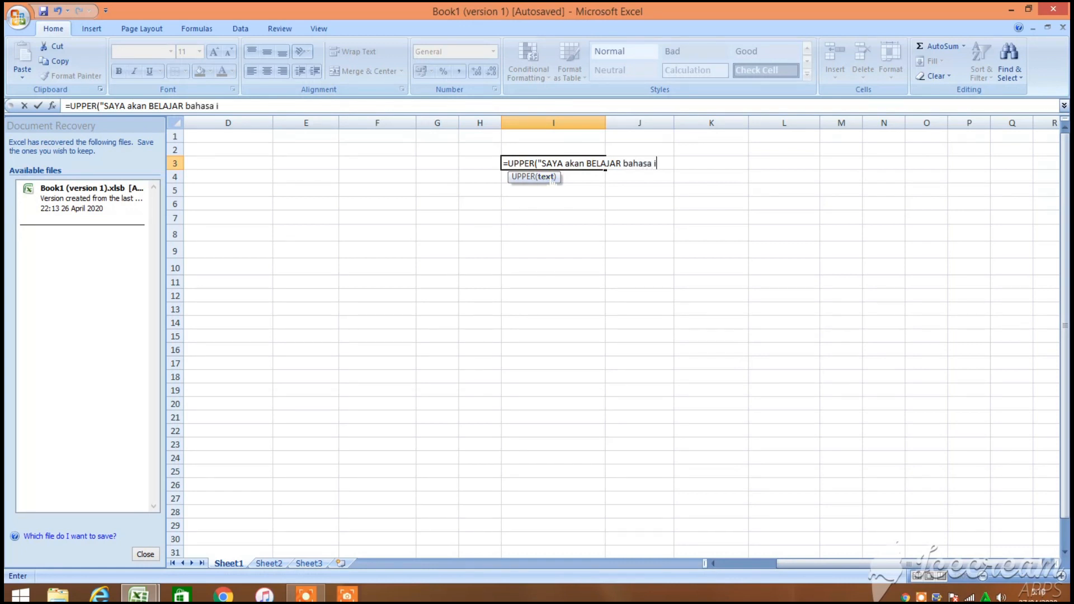
text(nggris)
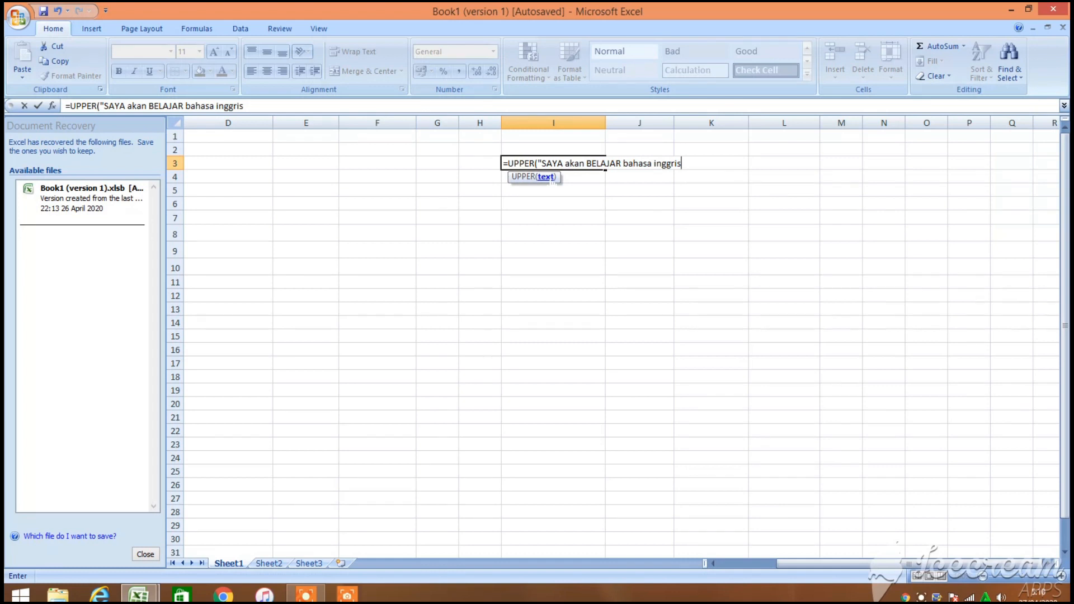
key(ctrl+z)
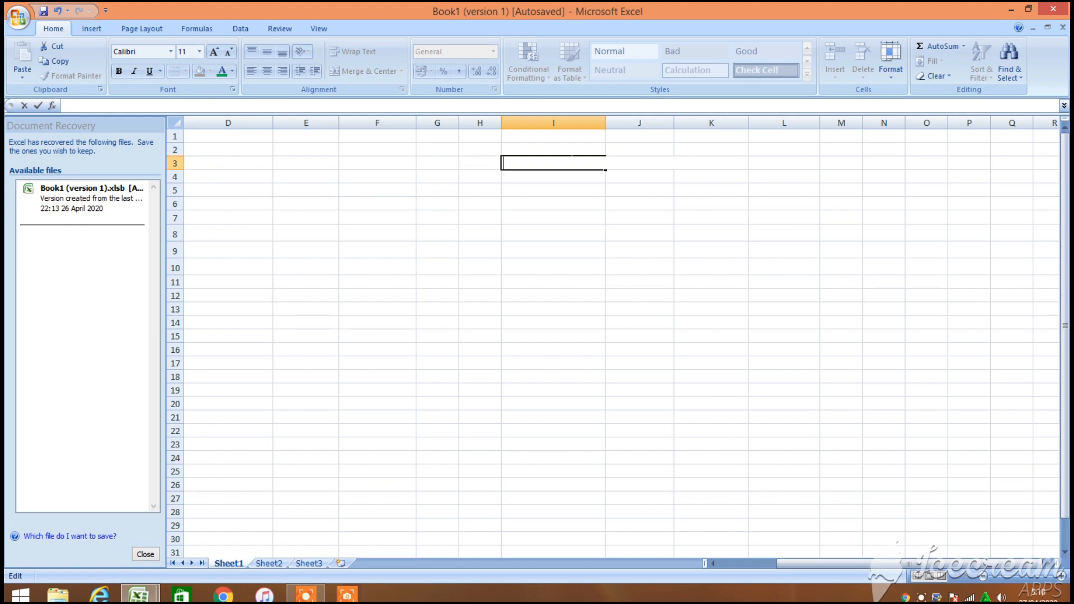
Enter an UPPER formula in cell I3 whose quoted text is the mixed-case sentence beginning "mereka latikan MENGETIK sepuluh"
text(=)
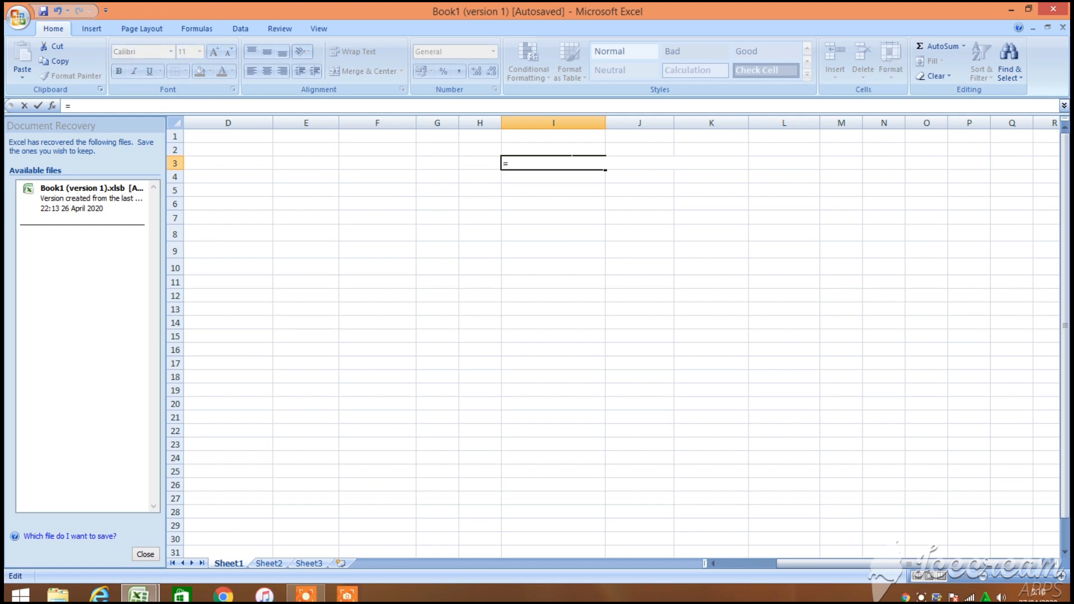
text(upp)
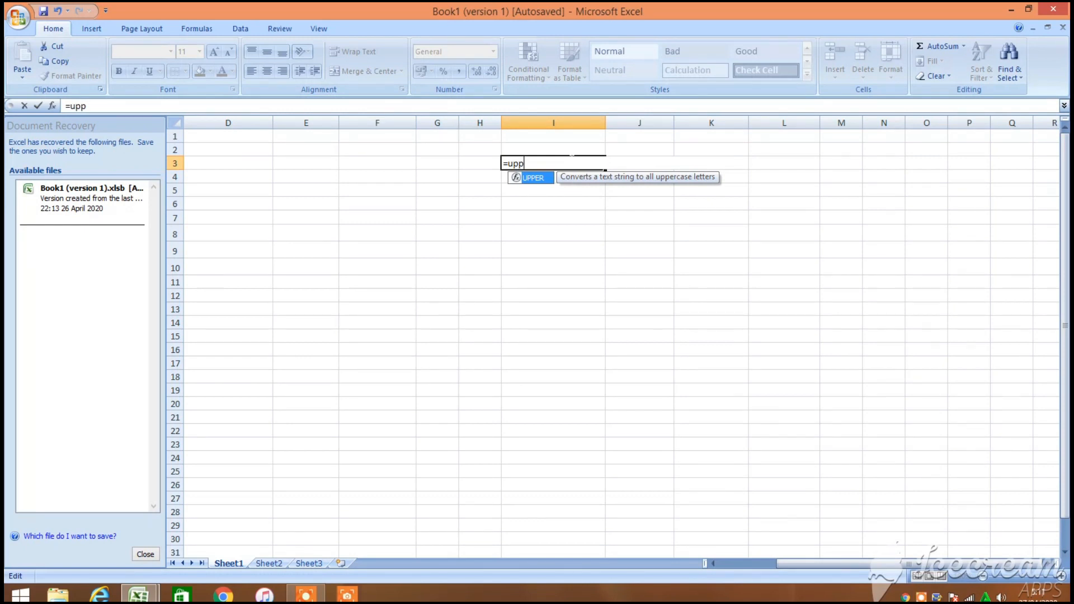
double_click(532, 178)
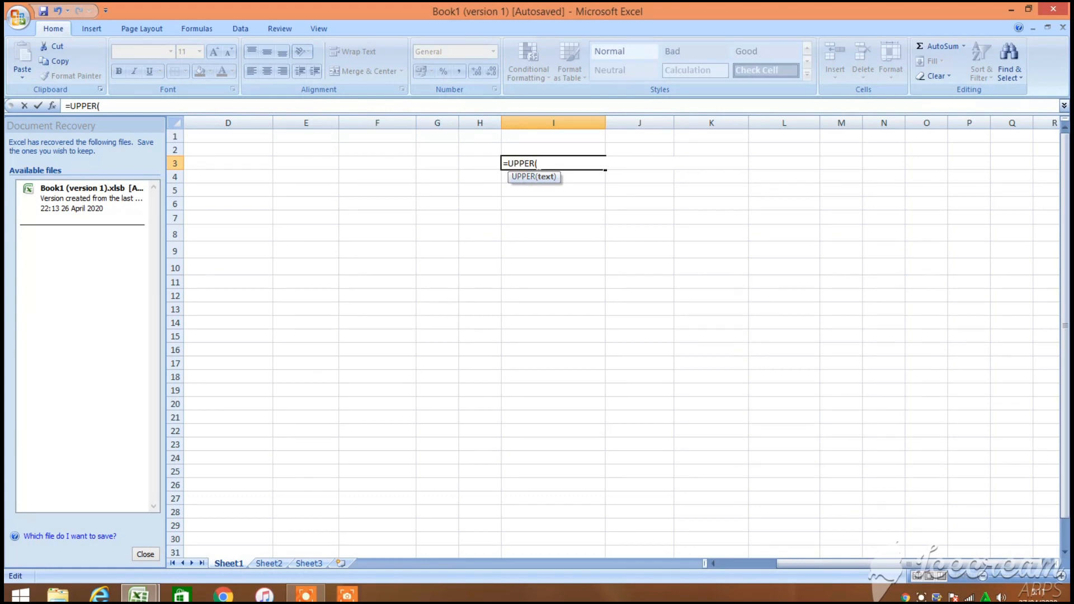
text(")
text(")
text(mere)
text(ka la)
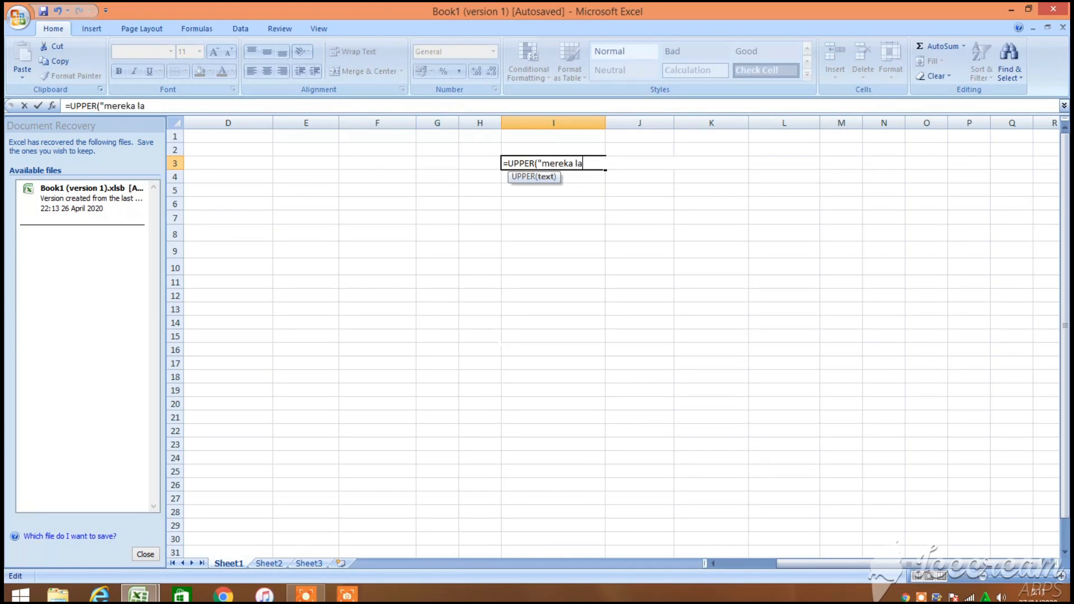
text(tikan MENGETIK )
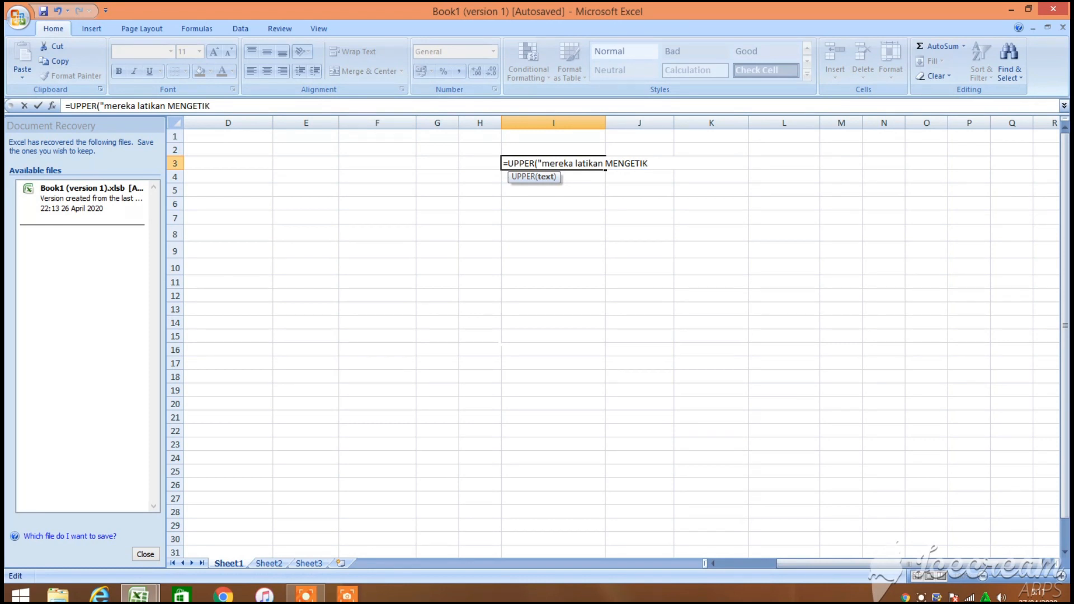
text(sepuluh)
text(ri)
text(")
key(Return)
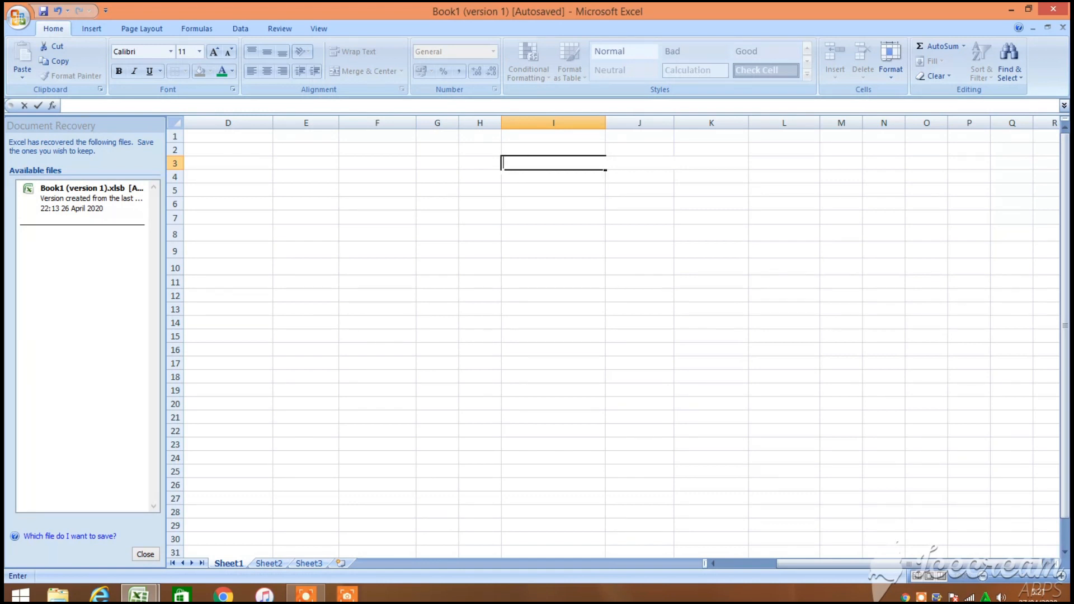
text(SD)
key(BackSpace)
key(BackSpace)
Enter the sentence "SAYA MAU PERGI BERENENG NANTI SORE" in cell G3
click(438, 163)
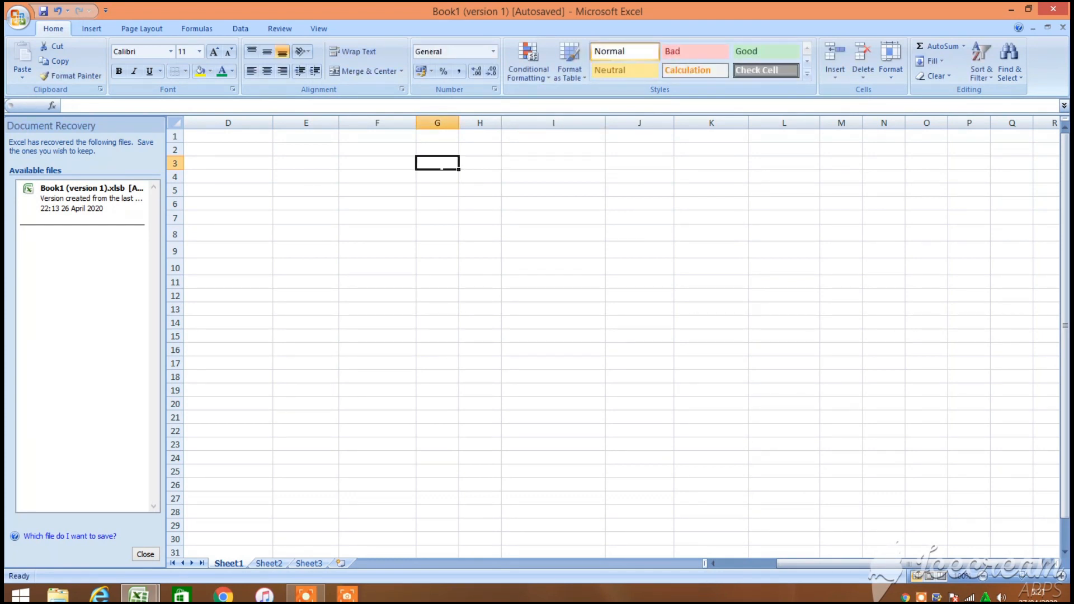
text(SAYA)
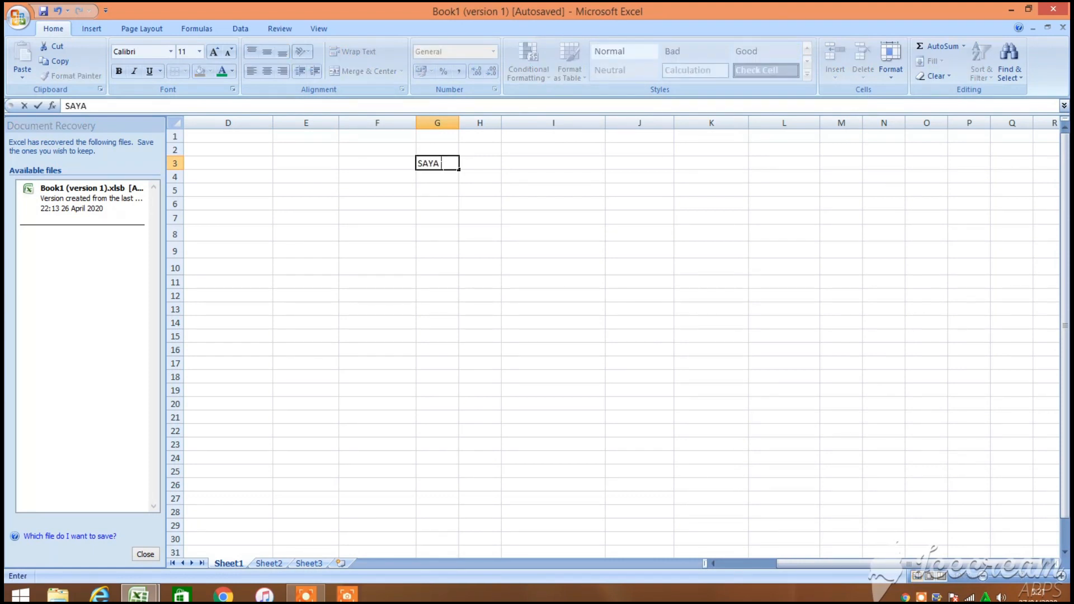
text( MAU PER)
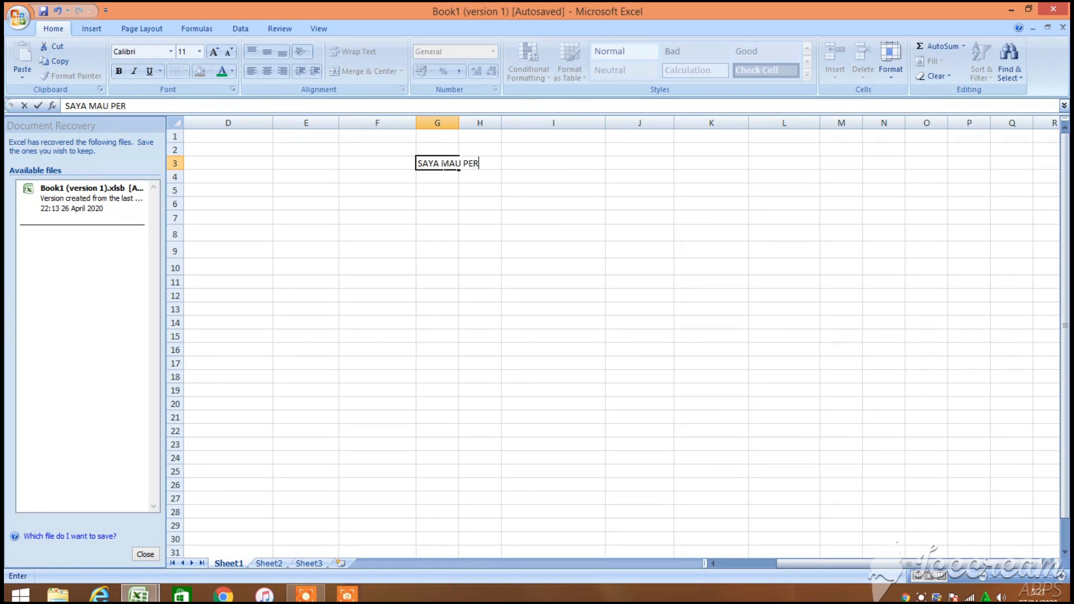
text(GI BERENENG)
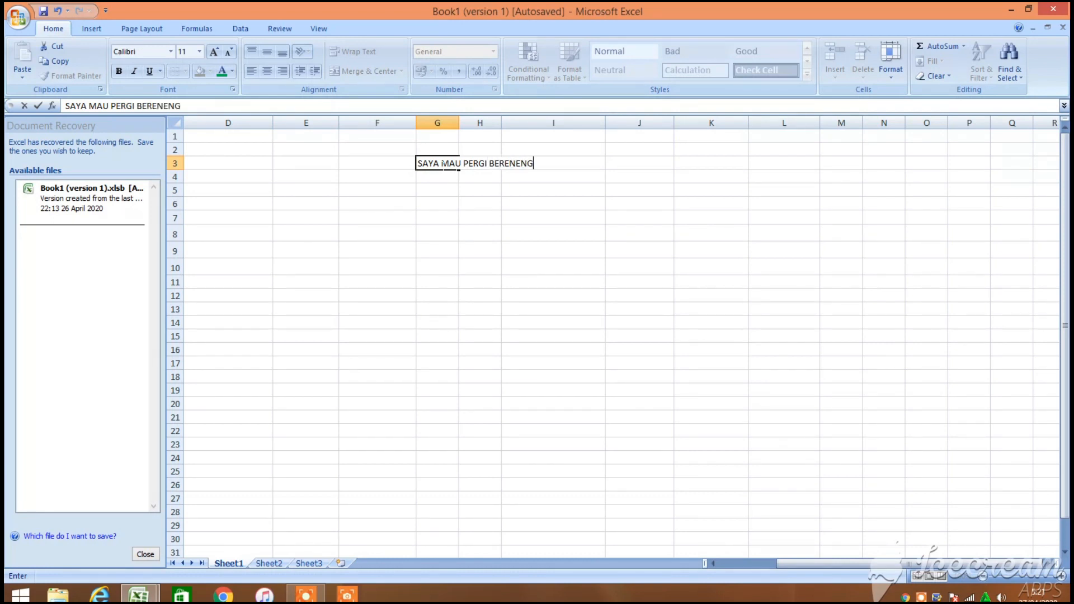
text( NANTI SORE)
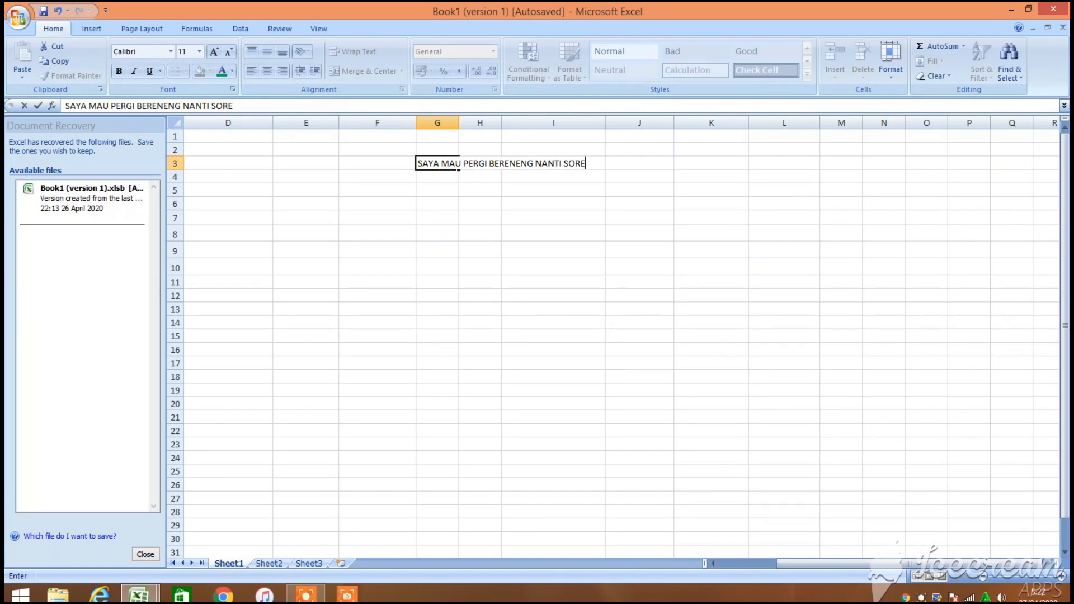
key(Return)
key(Return)
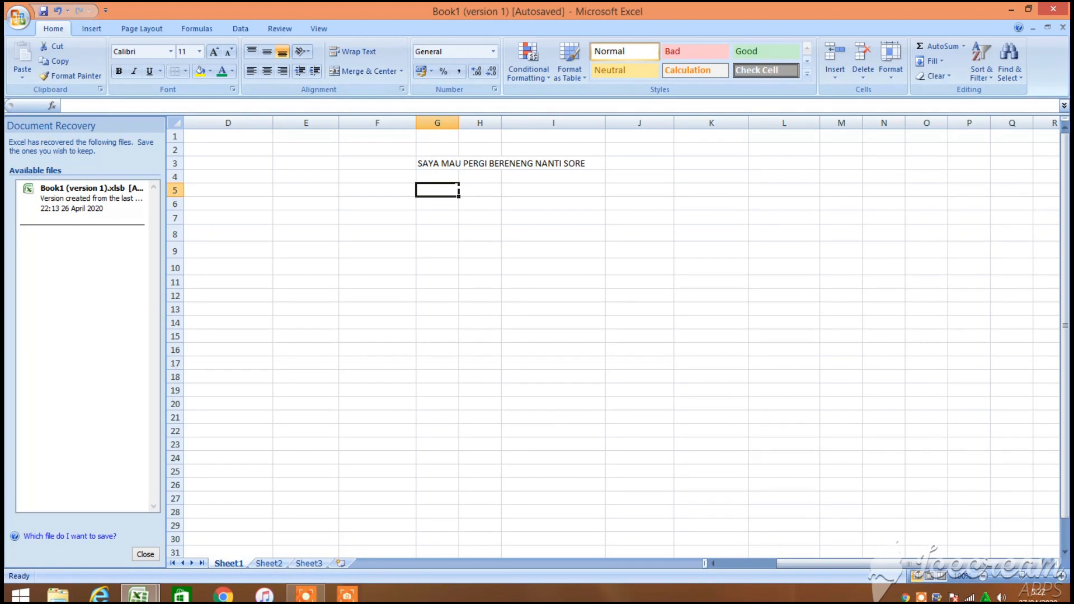
Enter a PROPER formula in cell G5 that takes the sentence in G3 as its text argument
text(=)
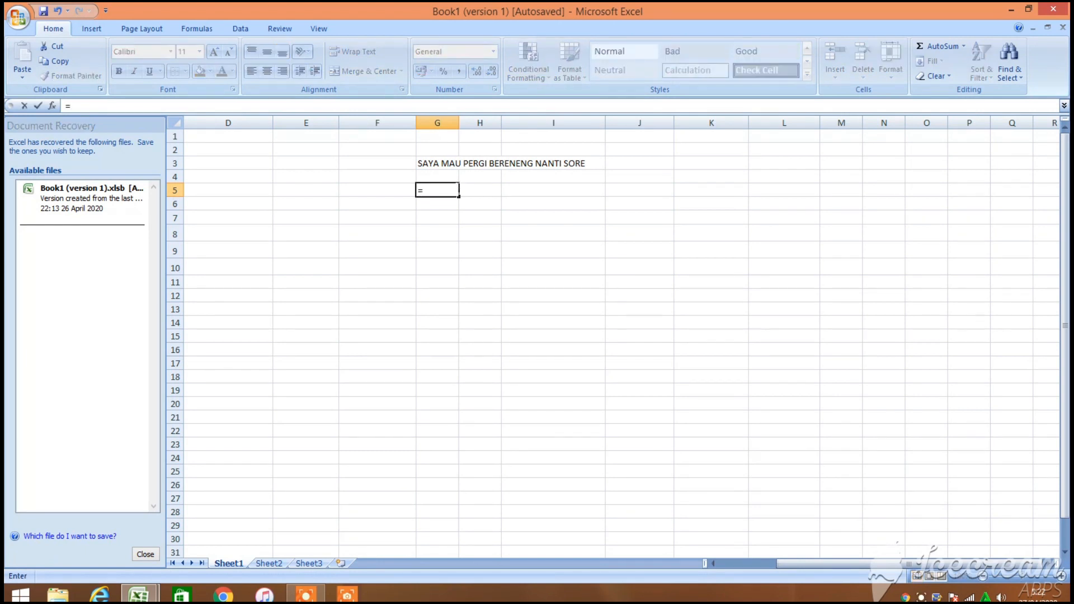
text(PRO)
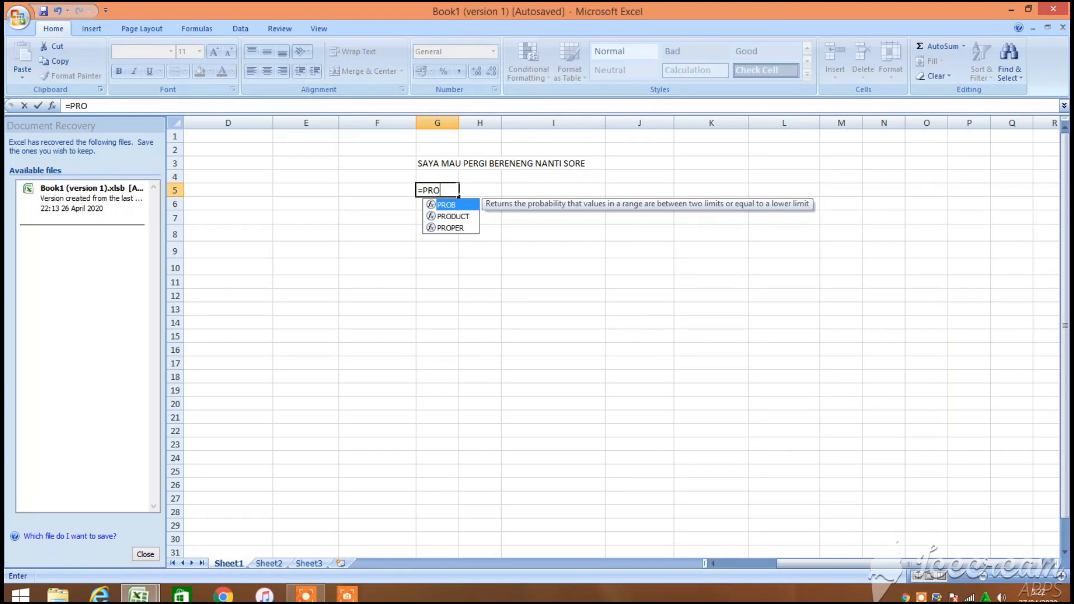
click(461, 224)
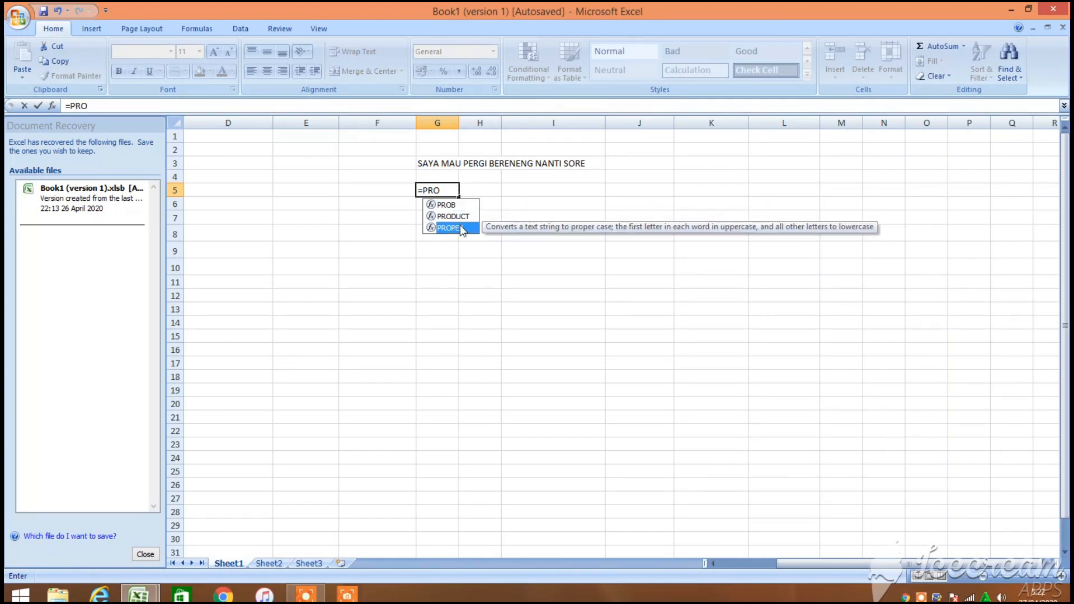
key(Tab)
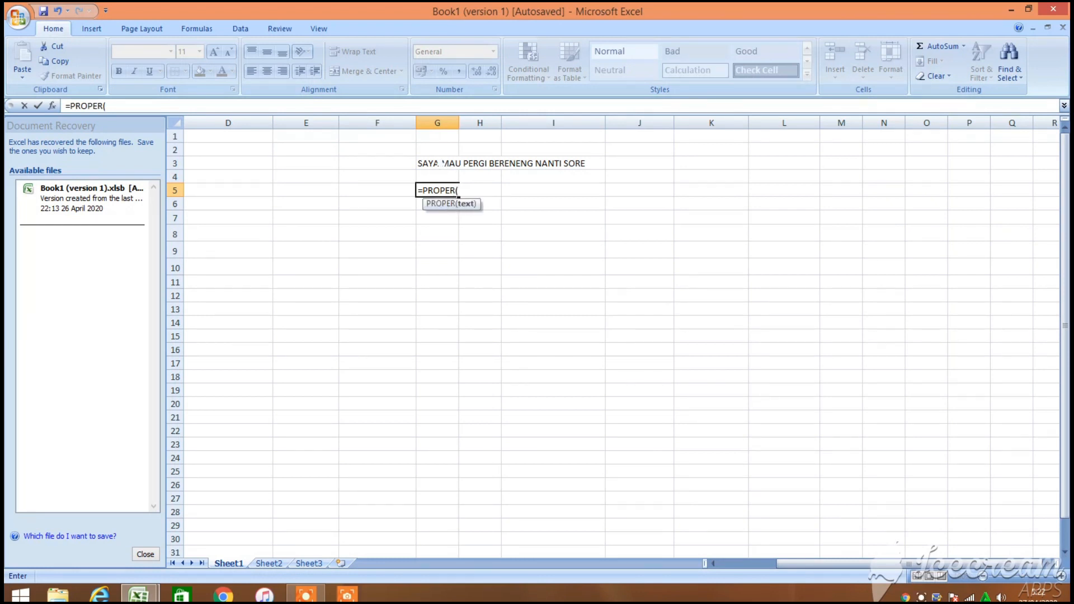
click(442, 163)
key(Return)
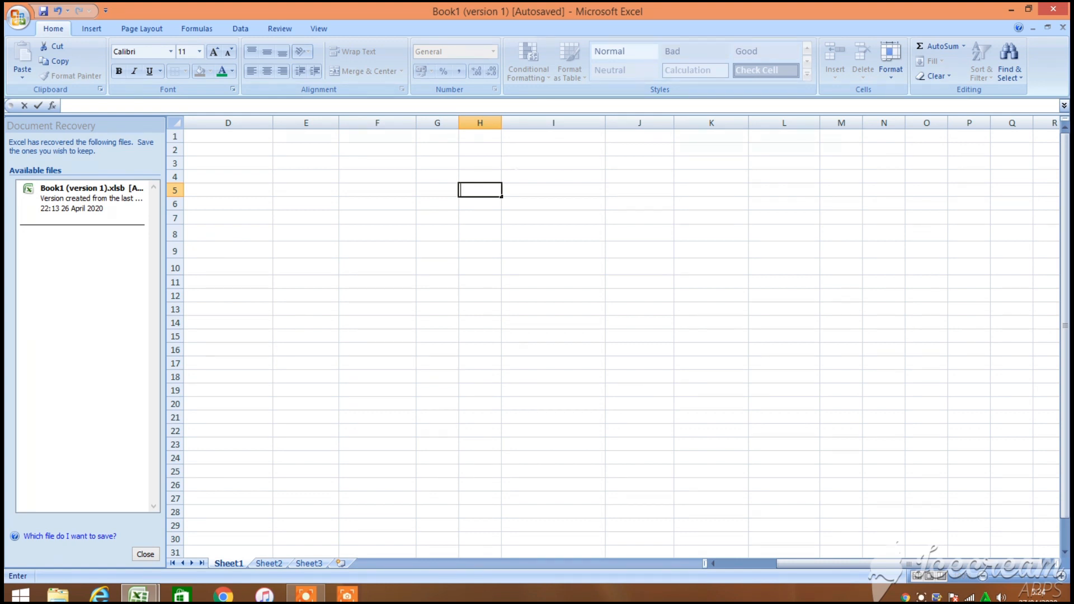
Enter the sentence "SAYA PERGI JOGING NANTI SORE" in cell F3
click(377, 163)
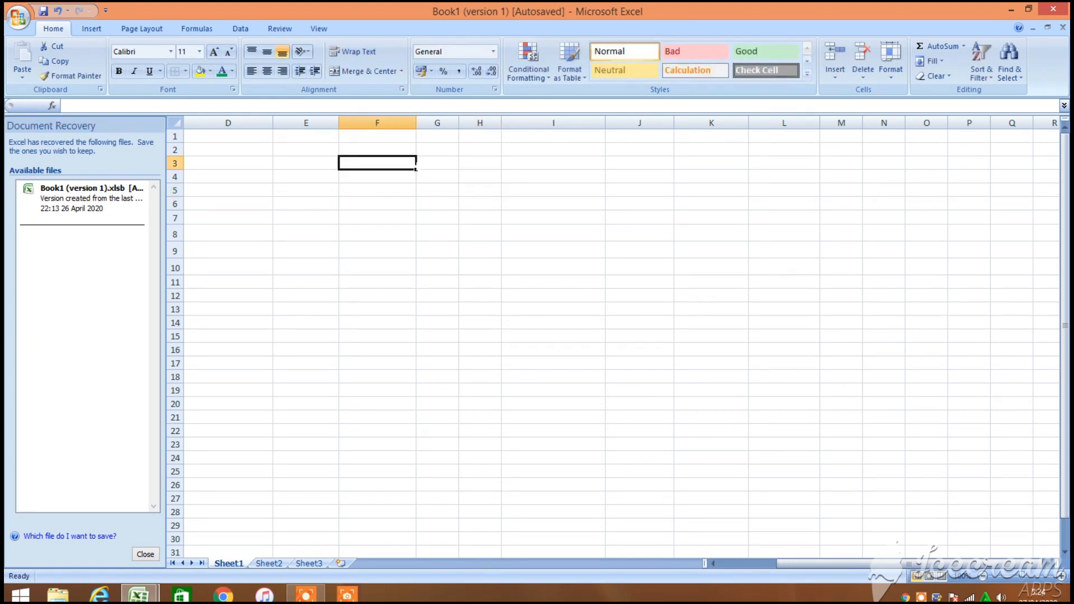
text(SA)
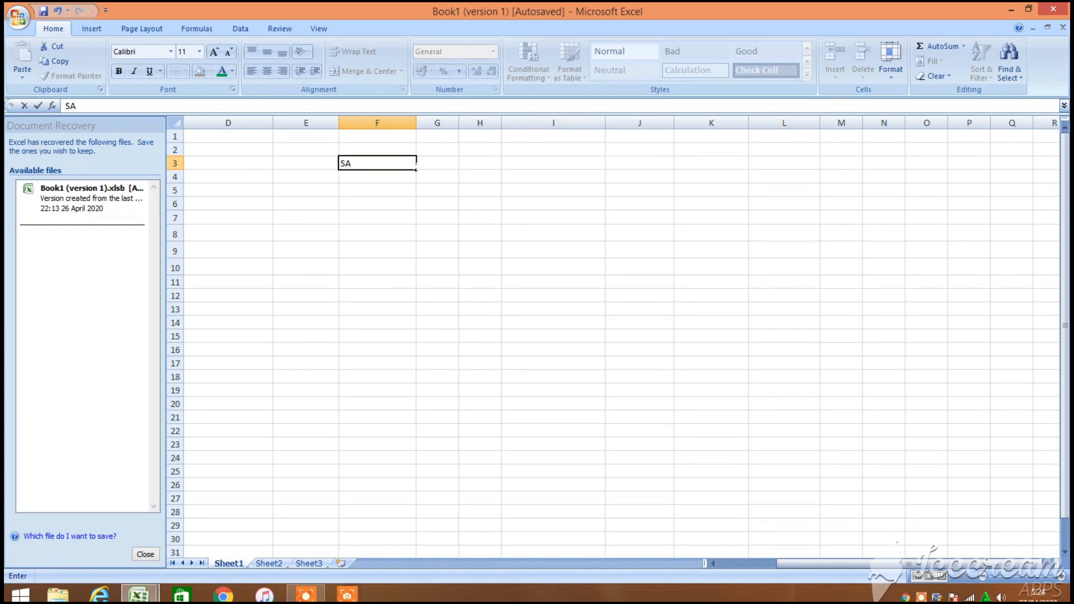
text(YA PERGI JOGIN)
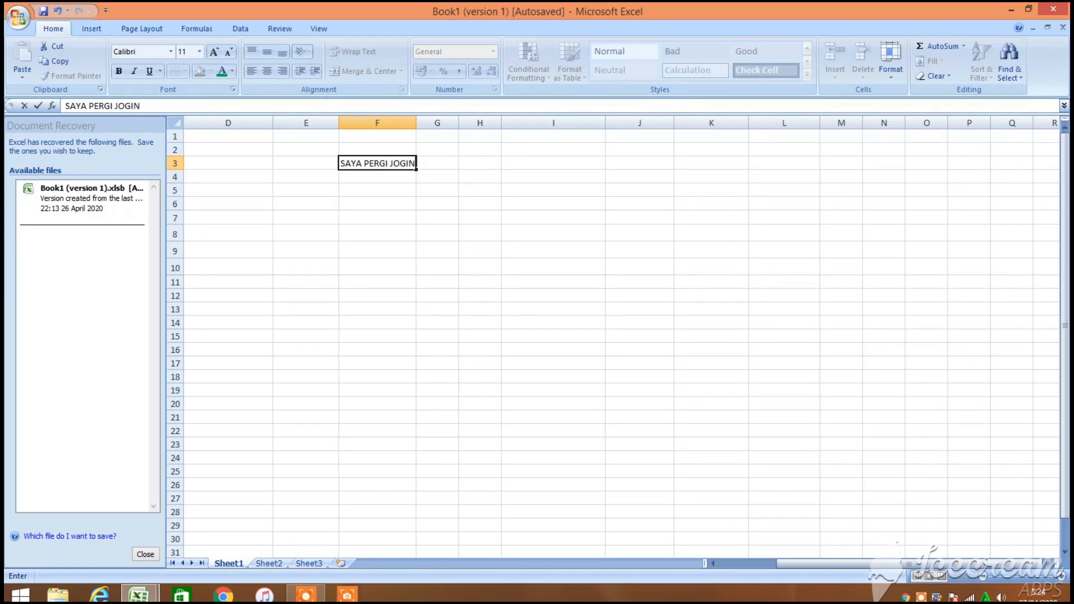
text(G NANTI SORE)
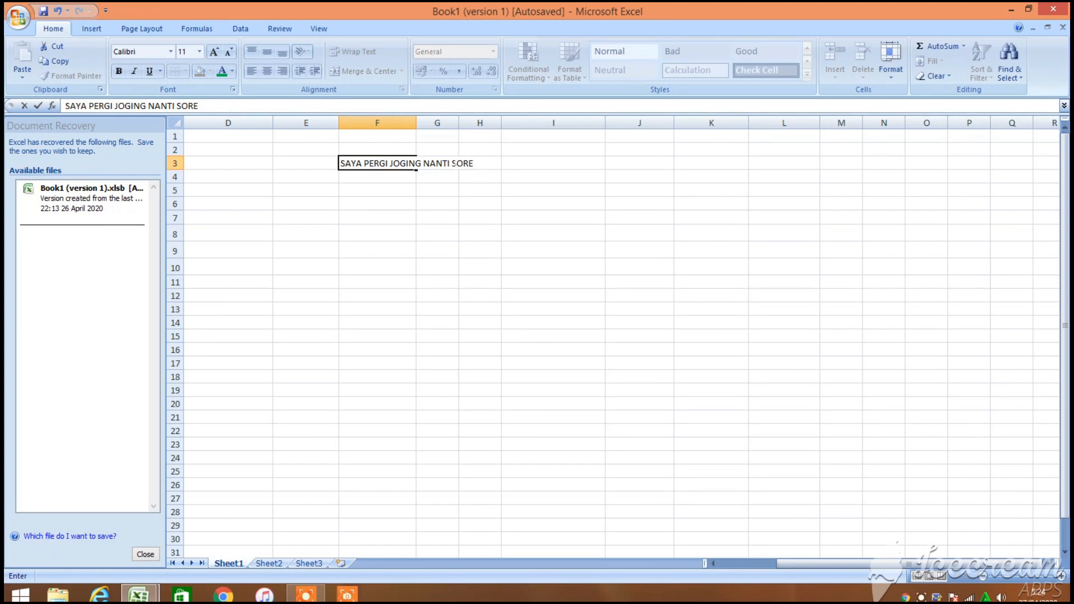
key(Return)
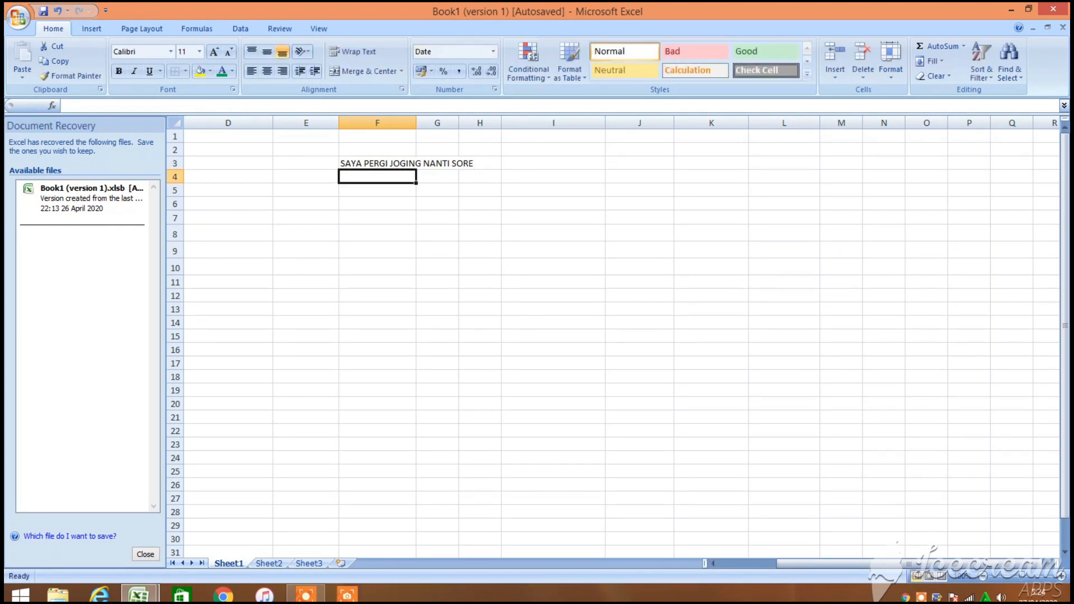
Enter =LOWER(F3) in cell F4 to convert the sentence above to lowercase
text(=LO)
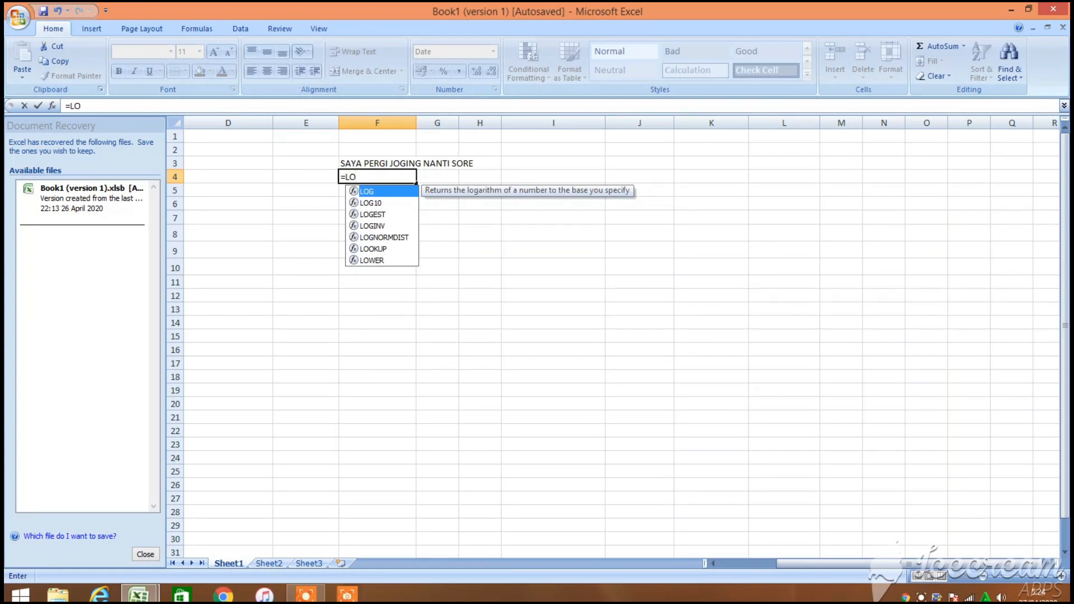
text(WE)
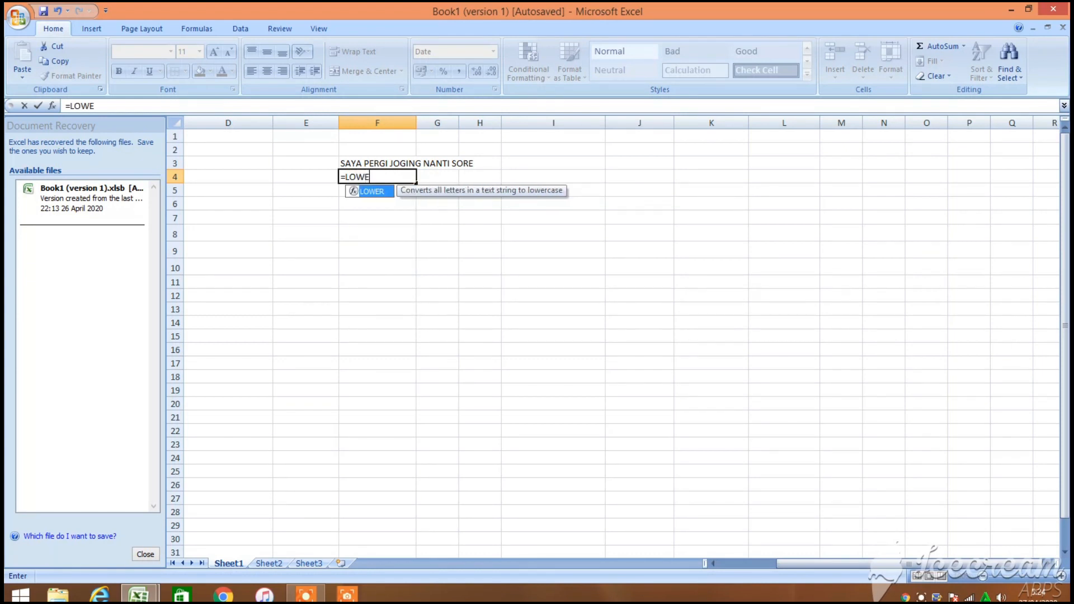
double_click(383, 194)
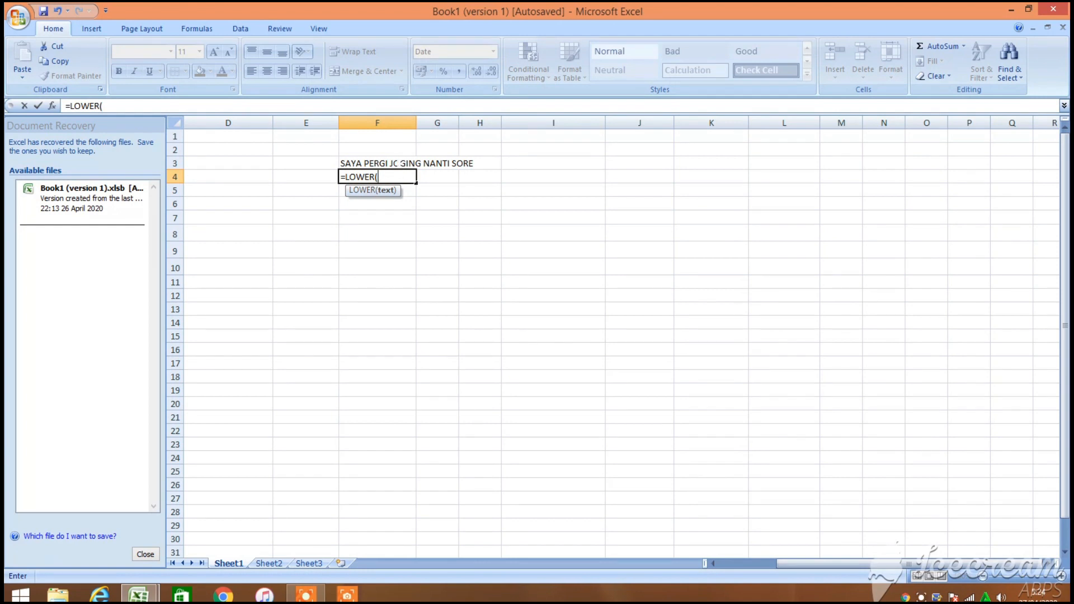
click(400, 164)
key(Return)
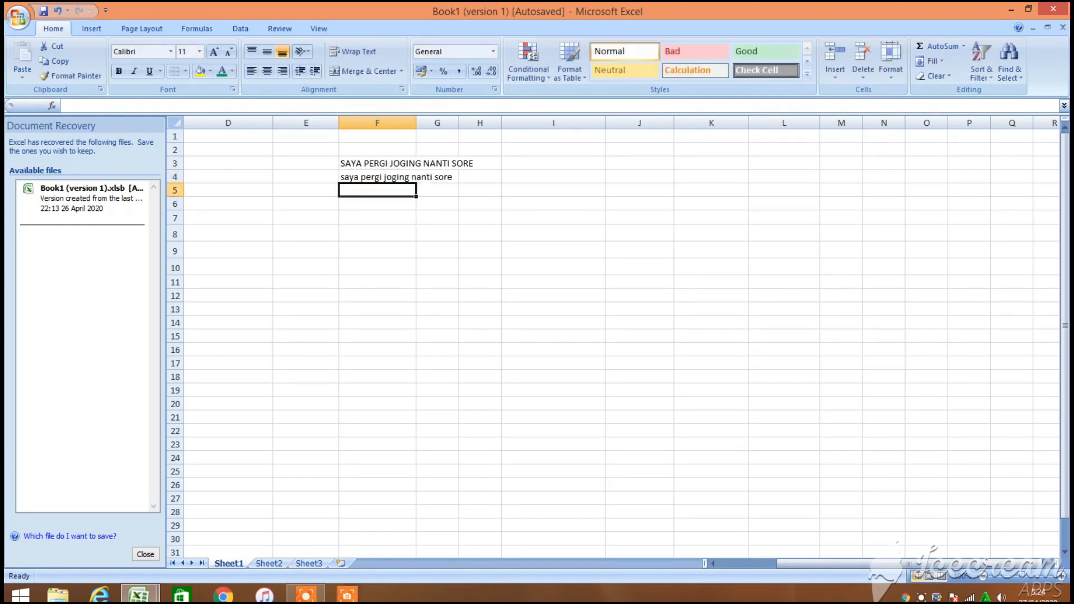
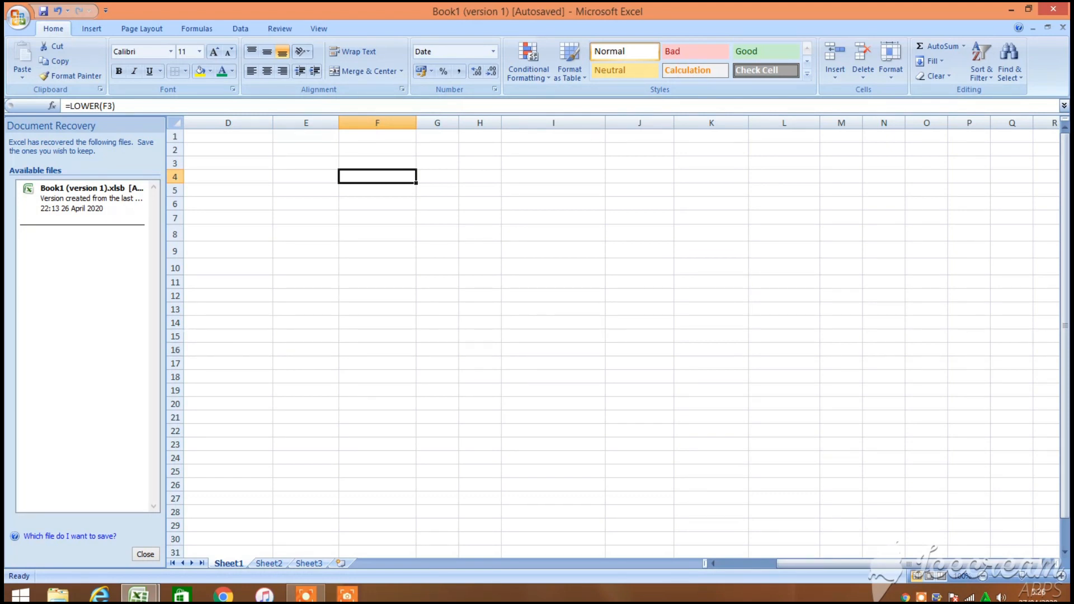
Try to enter a PROPER formula in cell F4 with the quoted text "KITA akan BELAJAR Mengetik sepuluh jari"
text(=)
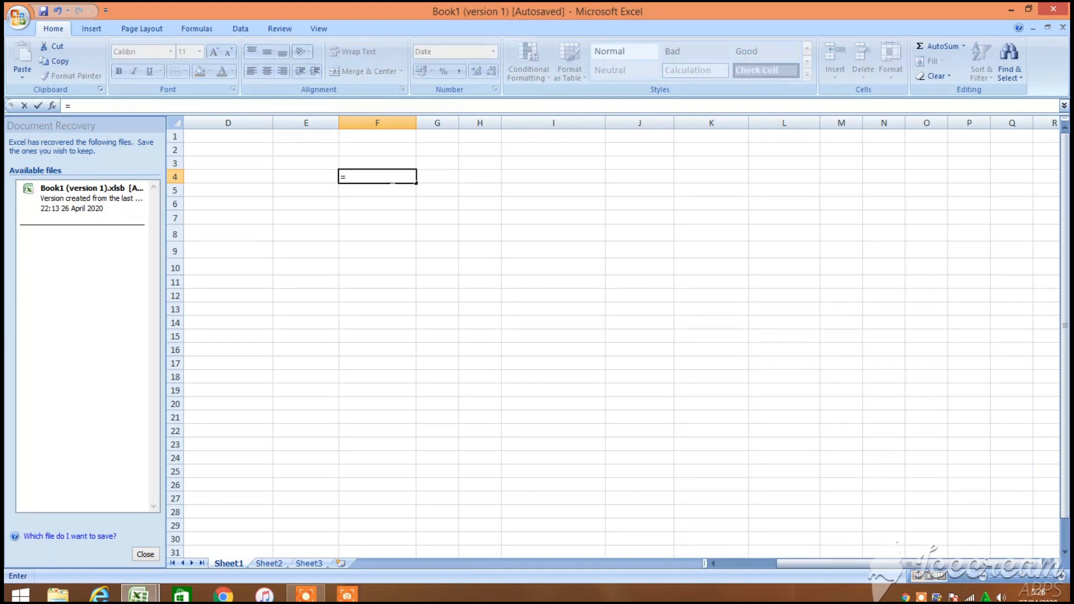
text(PRO)
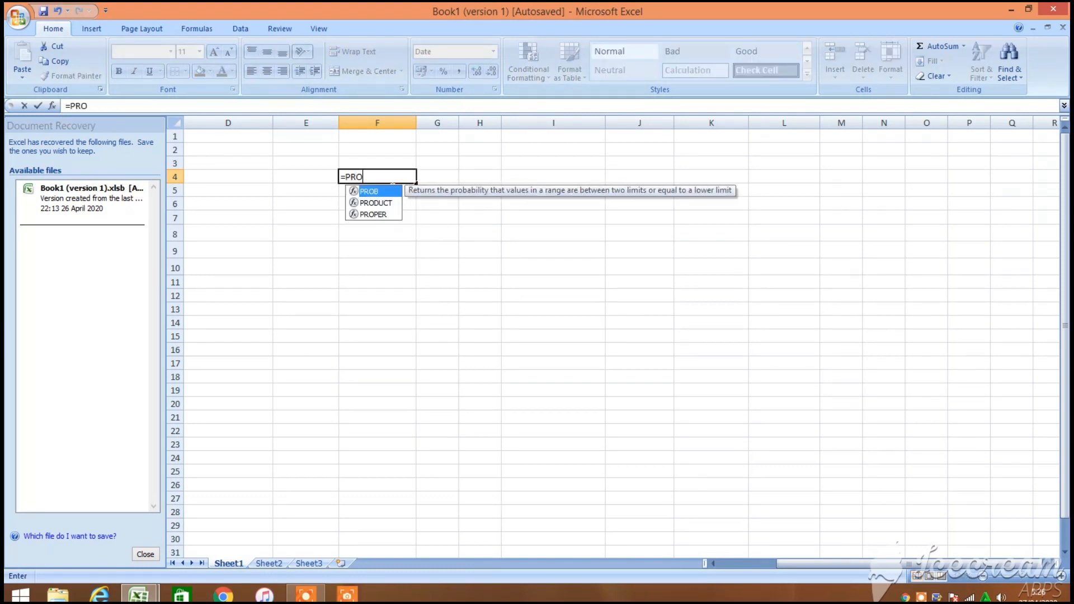
text(P)
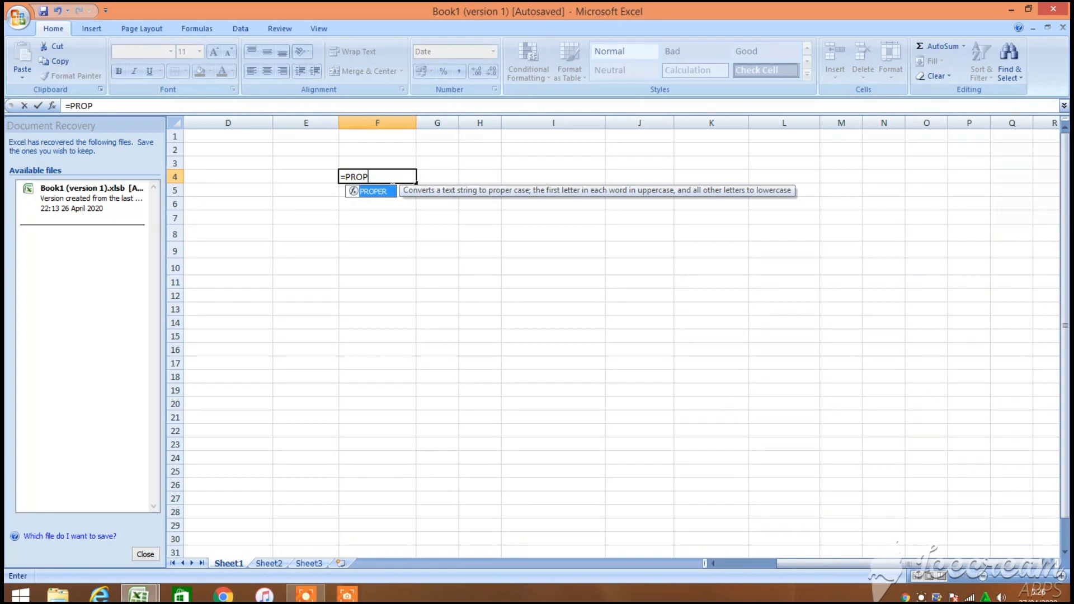
key(Tab)
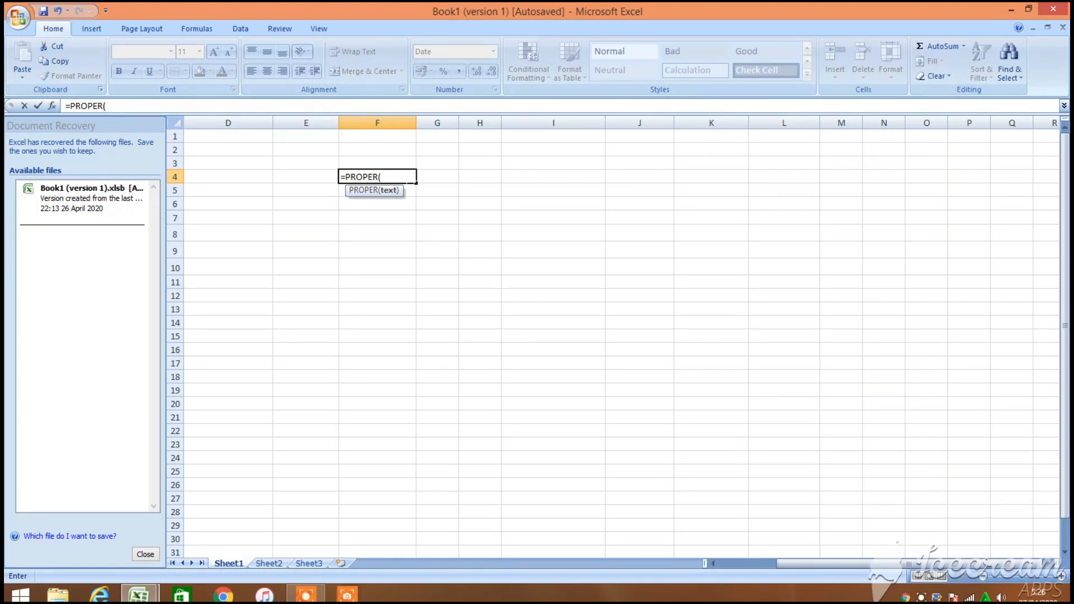
text("KIY)
key(BackSpace)
text(TA akan)
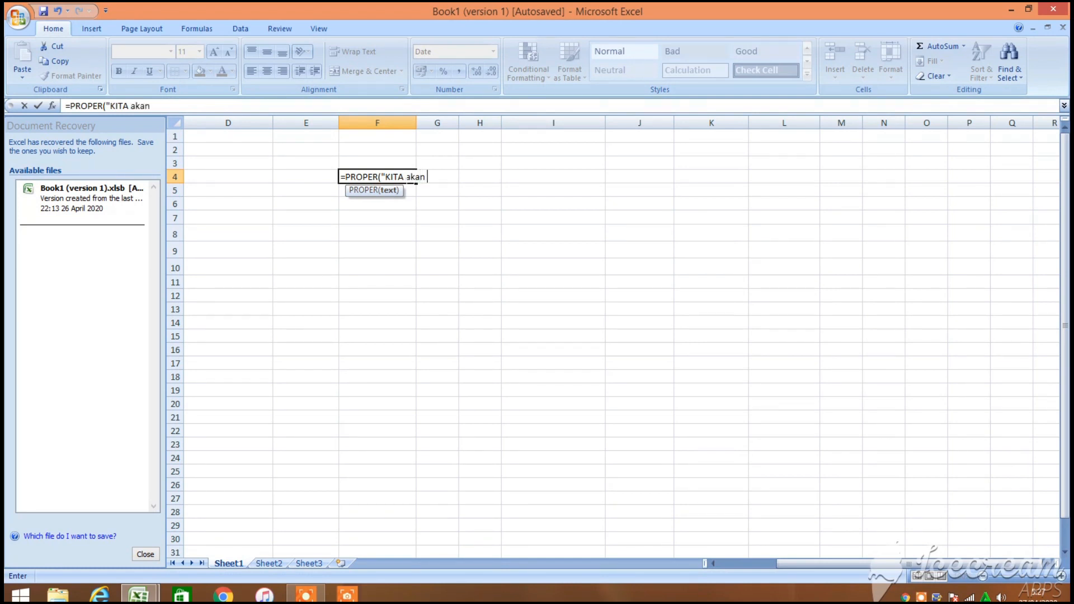
text( BELAJAR mENG)
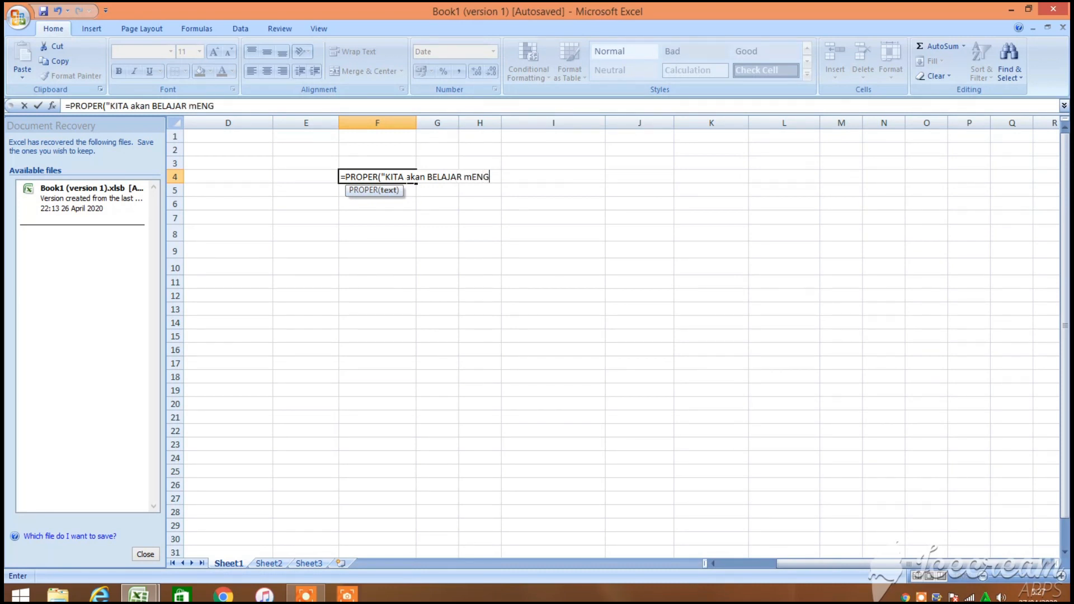
text(ETIK sepul)
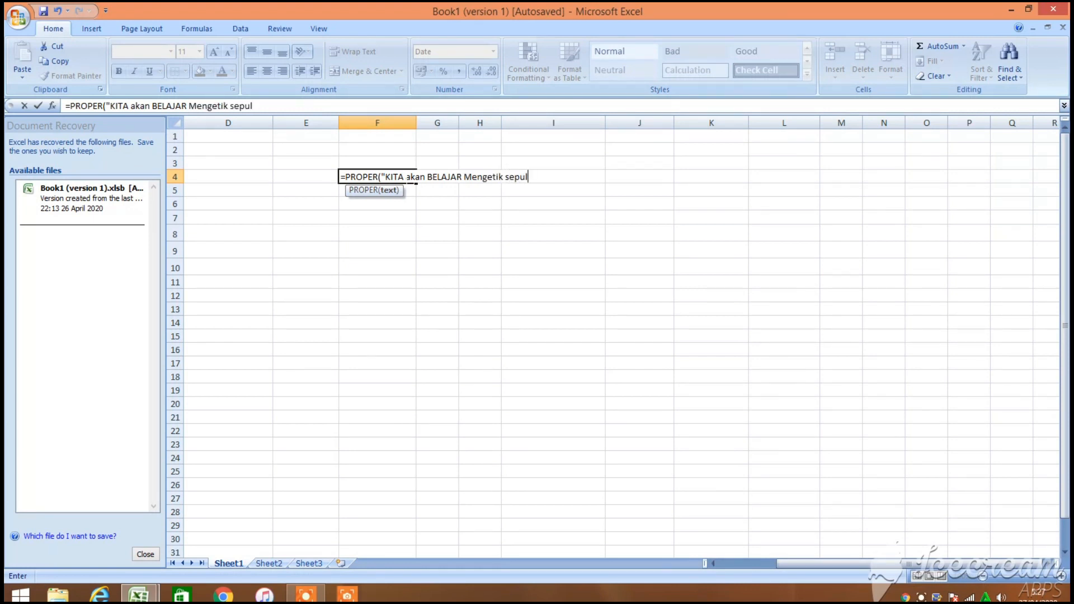
text(uh jari)
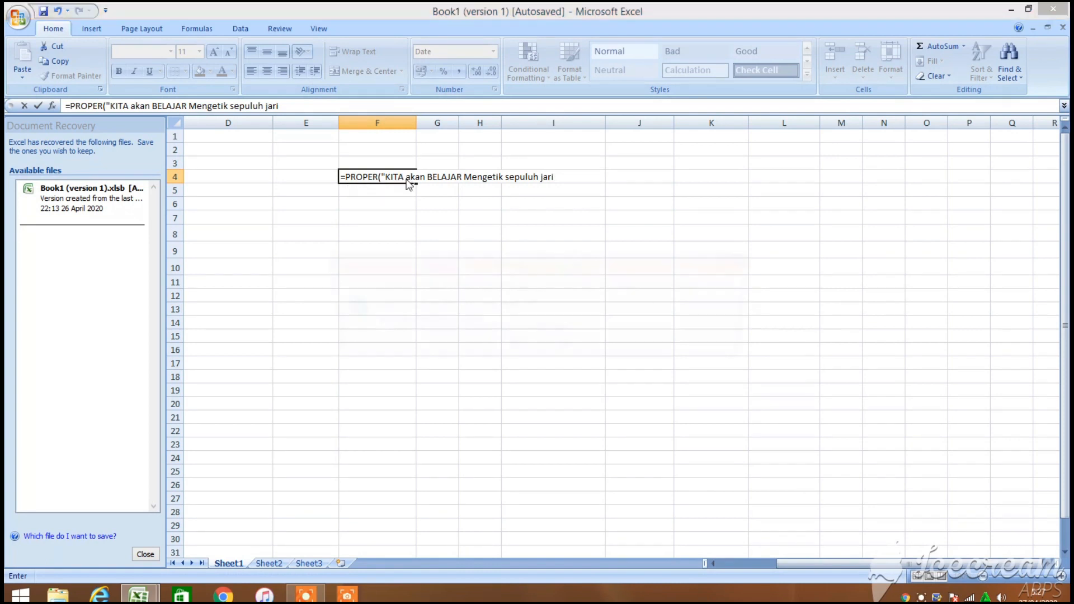
key(Return)
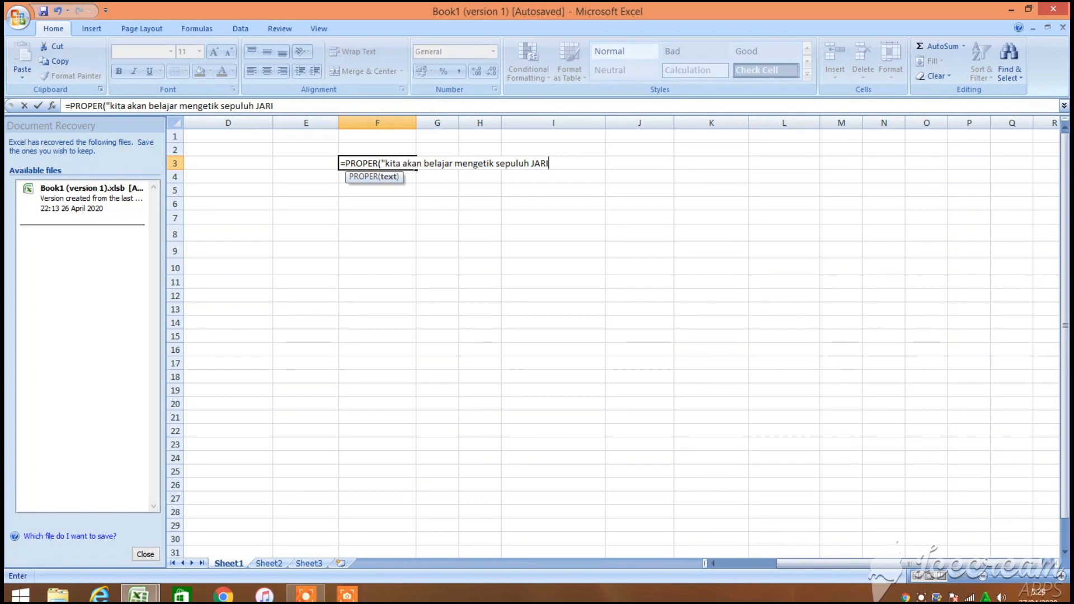
Close the quoted text "kita akan belajar mengetik sepuluh JARI" in cell F3's PROPER formula and enter the formula
text(")
key(Return)
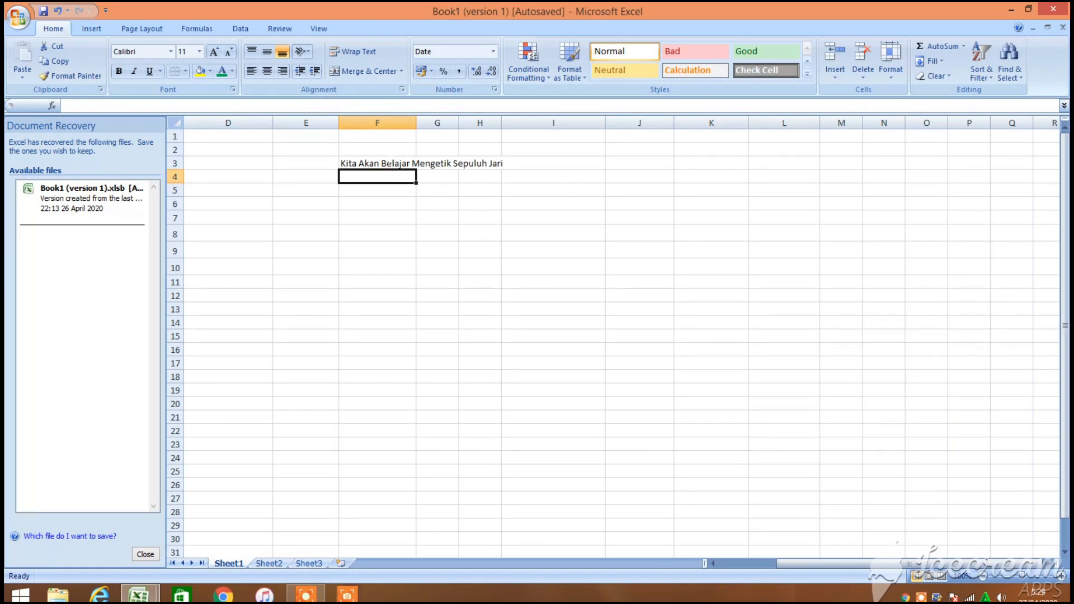
Clear the PROPER formula from cell F3 and enter =58/Y there instead
click(427, 161)
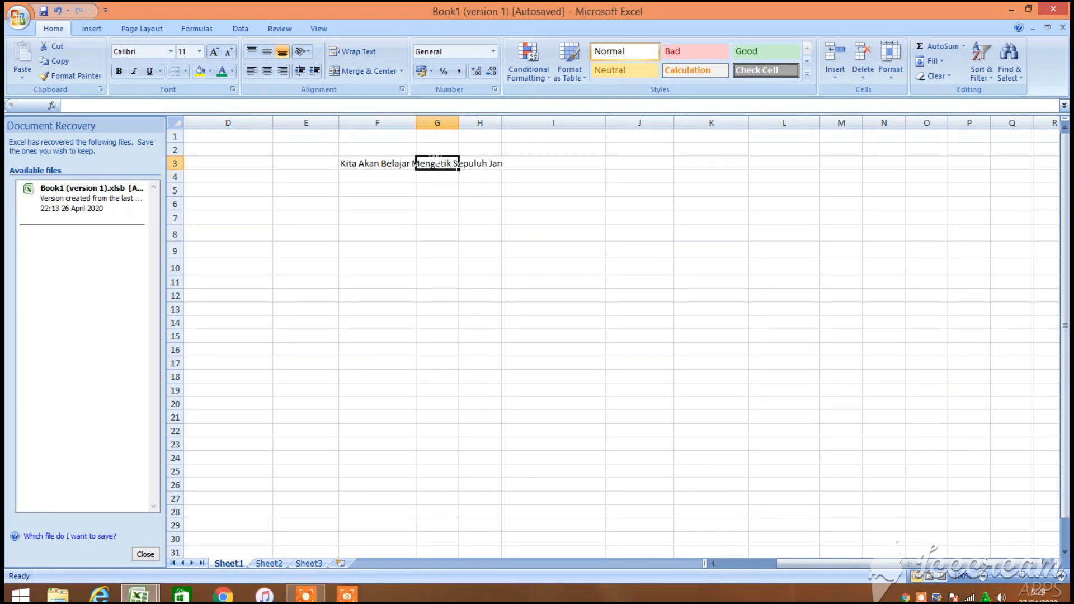
click(400, 158)
key(BackSpace)
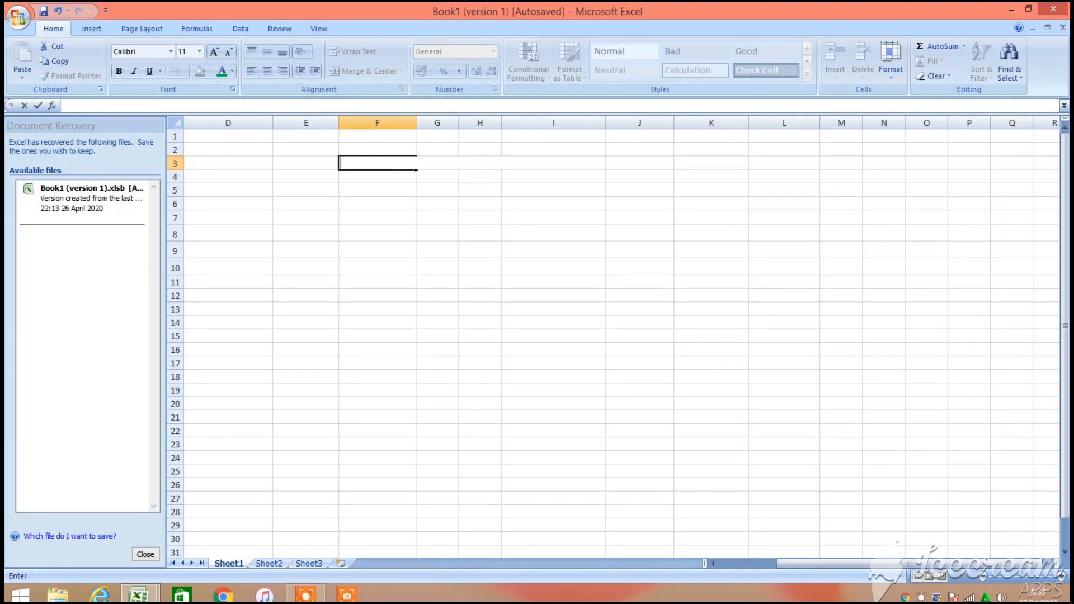
text(=)
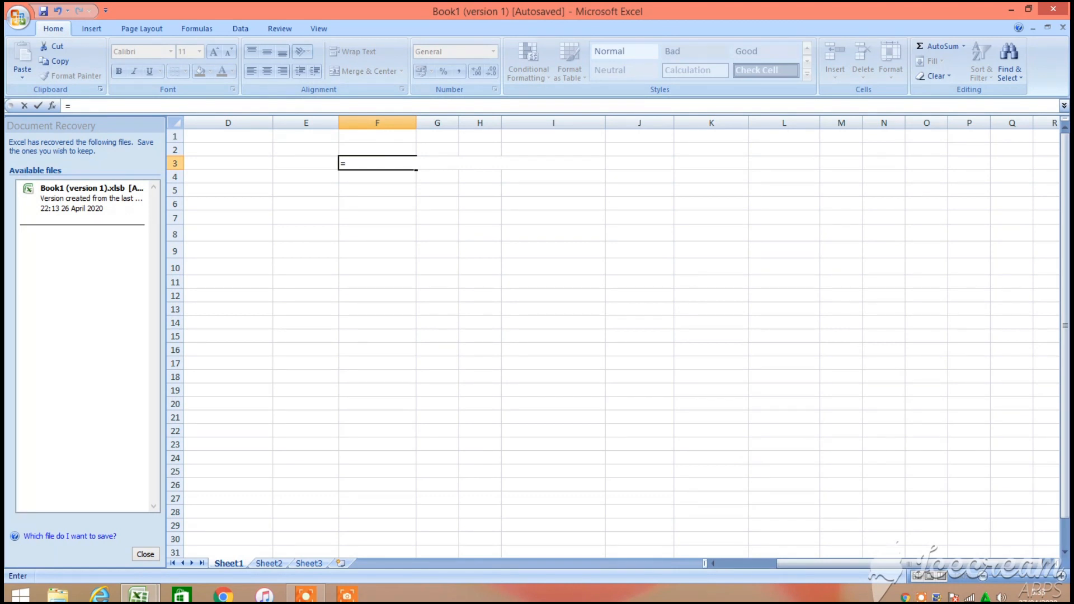
text(58)
text(?)
key(BackSpace)
text(/Y)
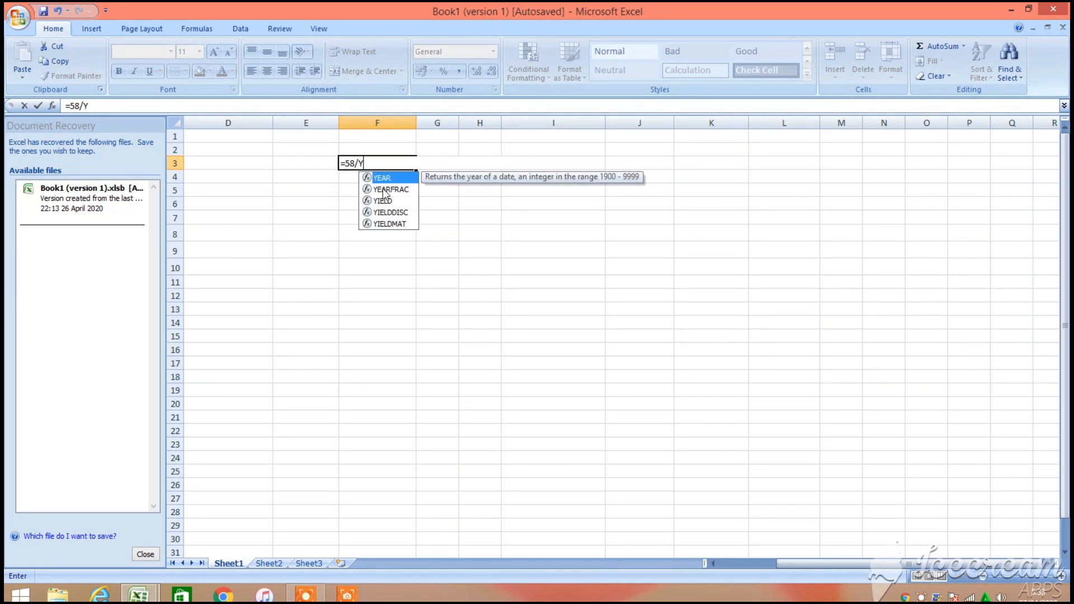
key(Return)
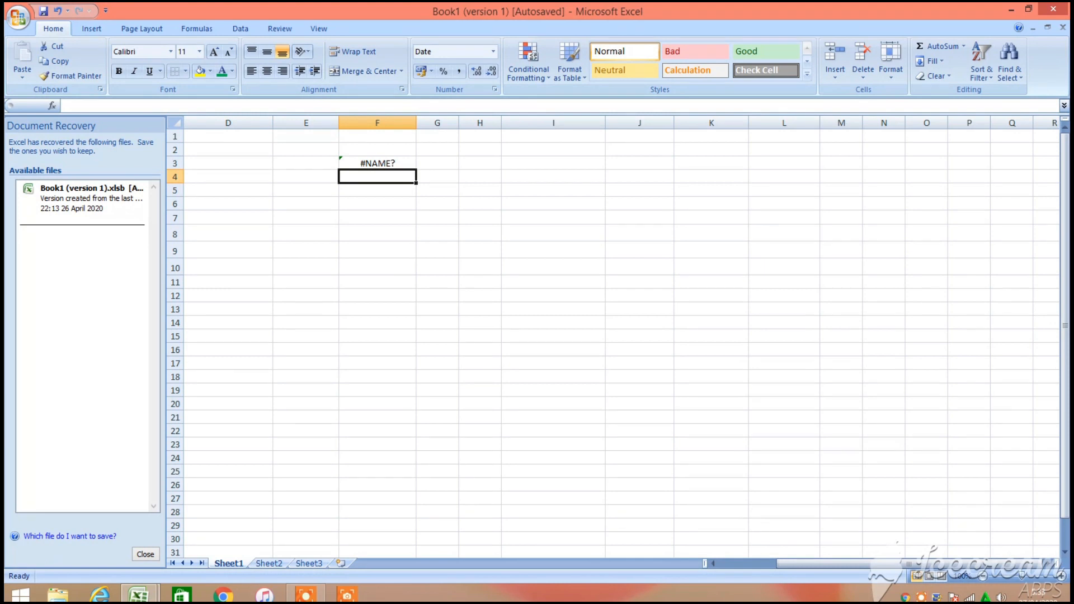
Wrap the 58/Y calculation in cell F3 in an IFERROR function with "SALAH" as the value if error
click(369, 163)
double_click(368, 163)
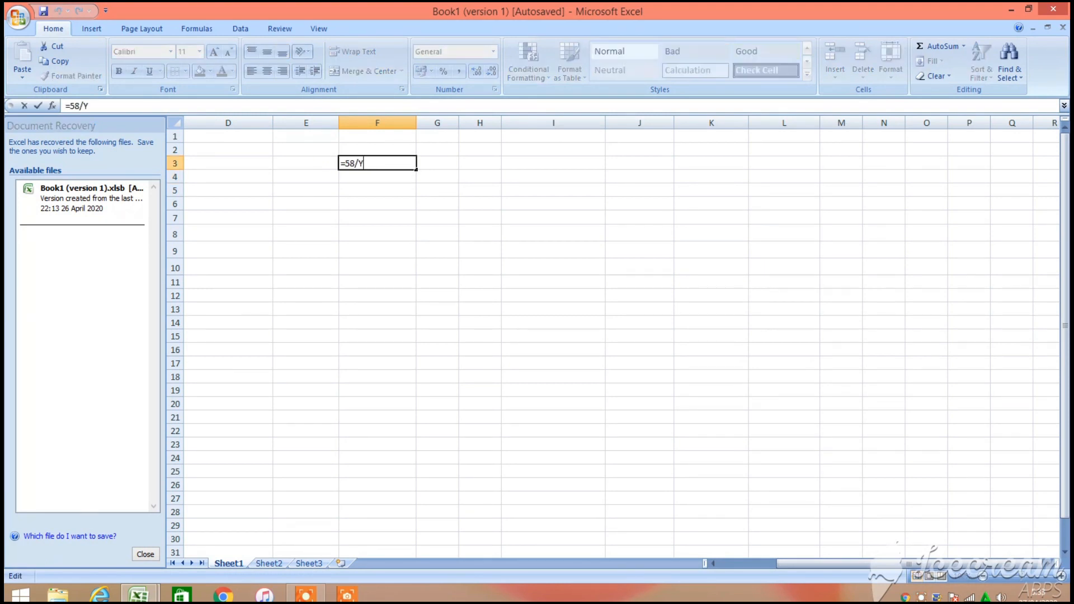
click(343, 163)
text(I)
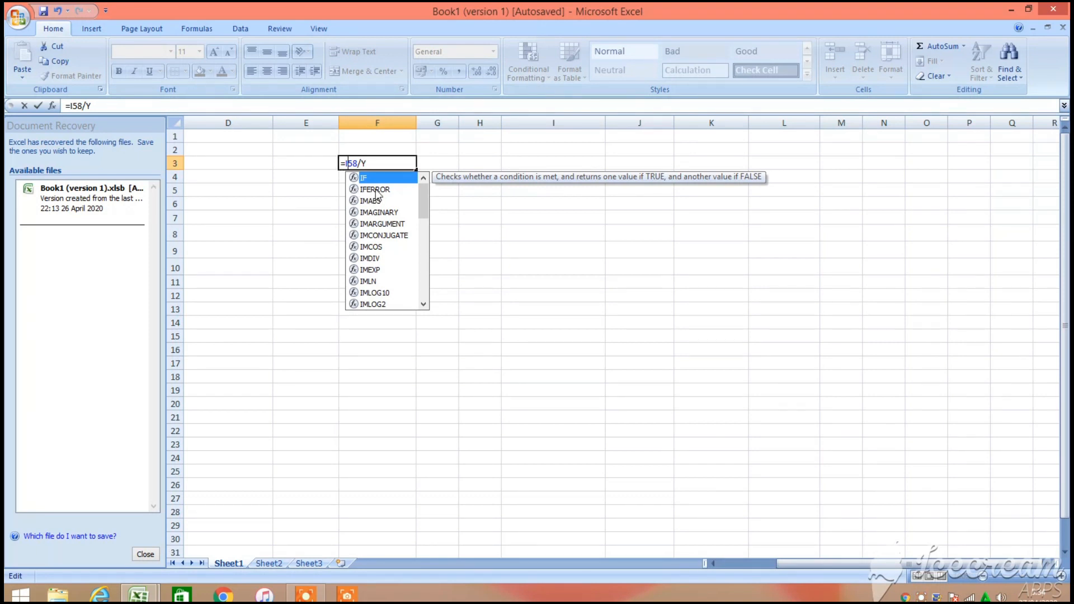
key(Down)
key(Tab)
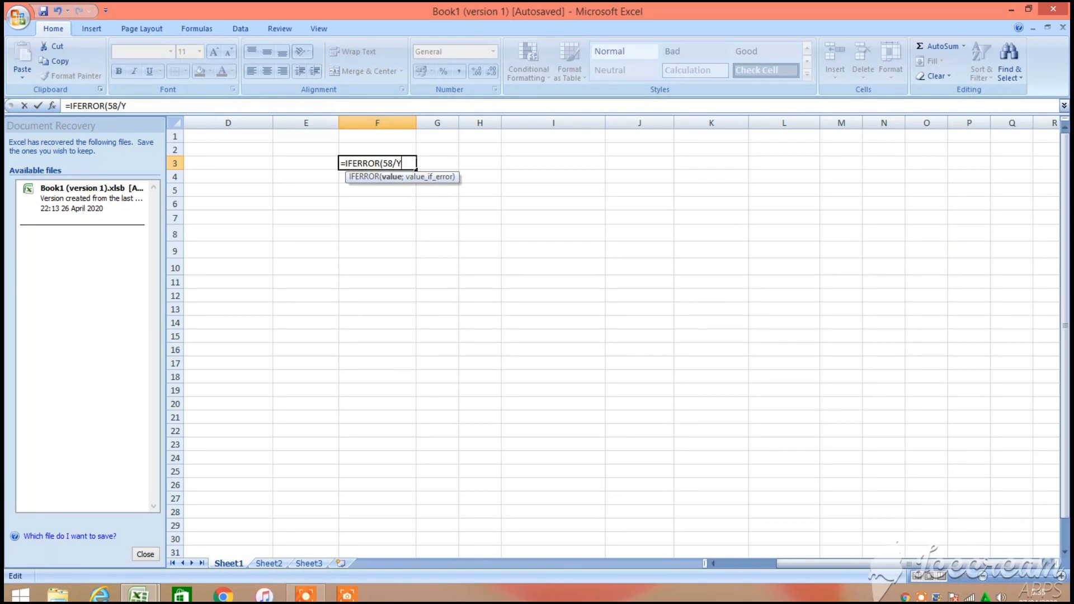
text(;"SALAJ)
key(BackSpace)
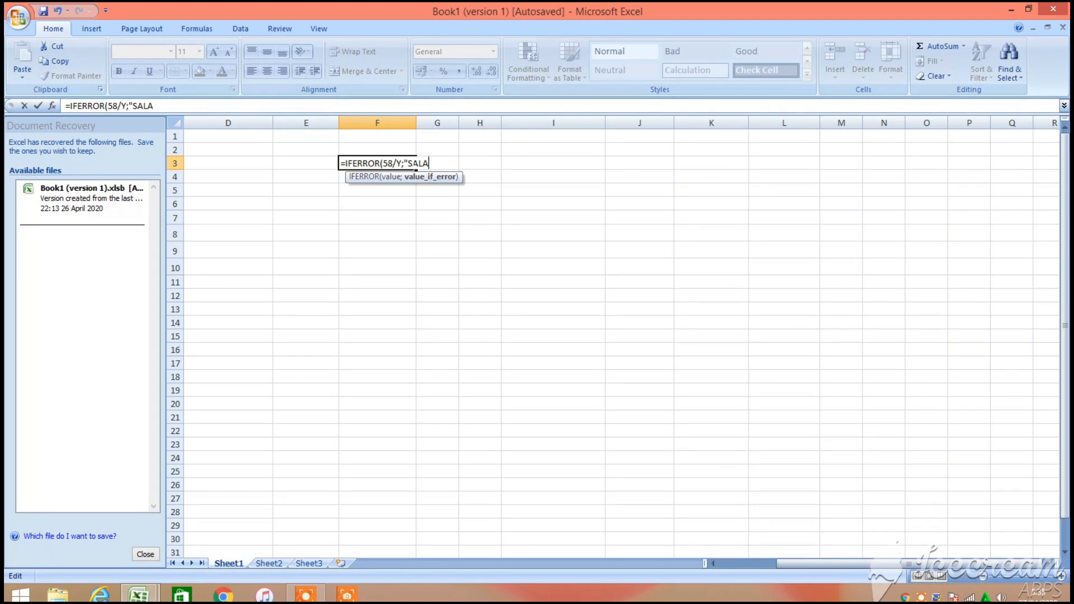
text(H")
key(Return)
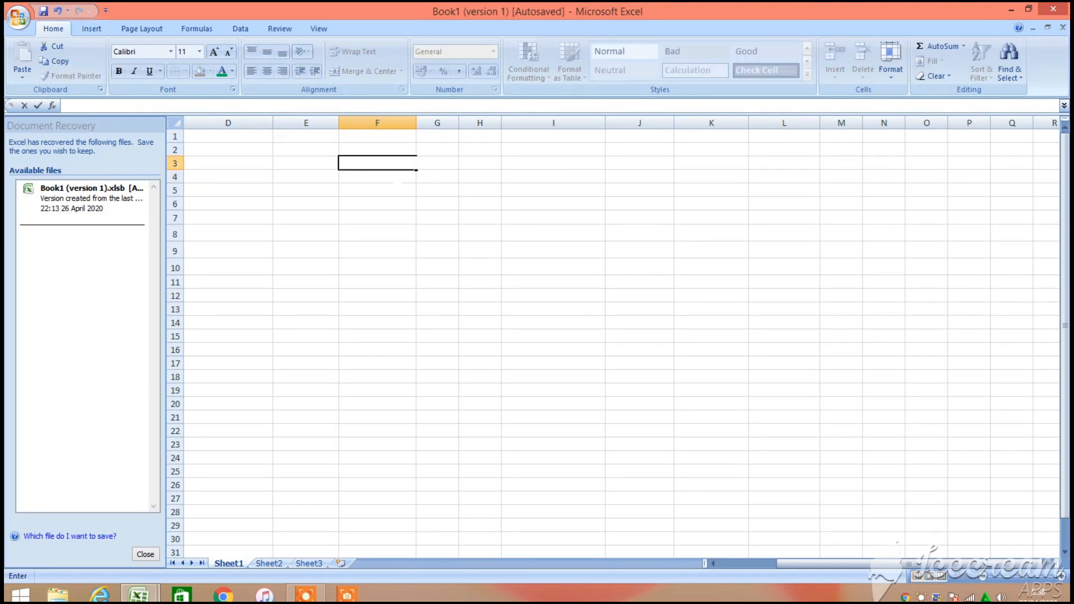
Enter the text "INI ADALAH CONTOH" in cell F4
key(Return)
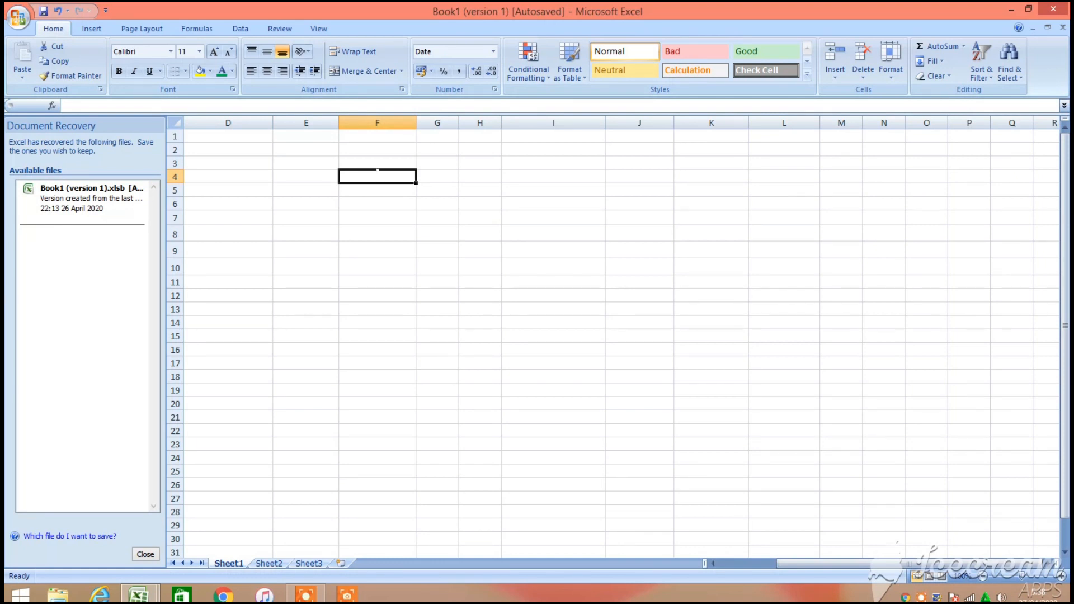
text(IN)
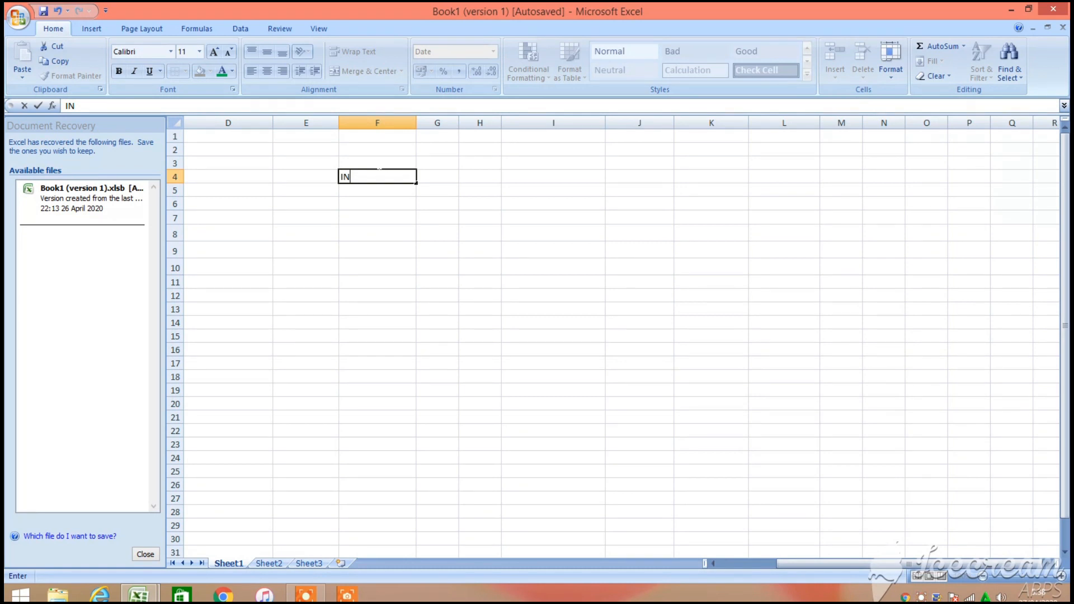
text(I)
key(BackSpace)
key(BackSpace)
key(BackSpace)
text(INI ADALAH CONTO)
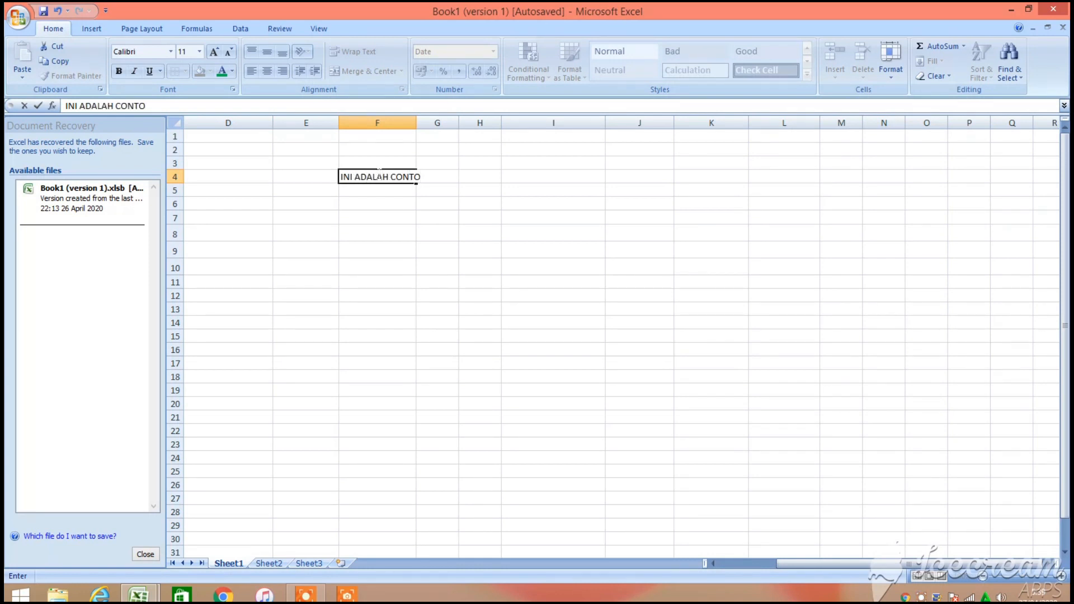
text(H)
key(Return)
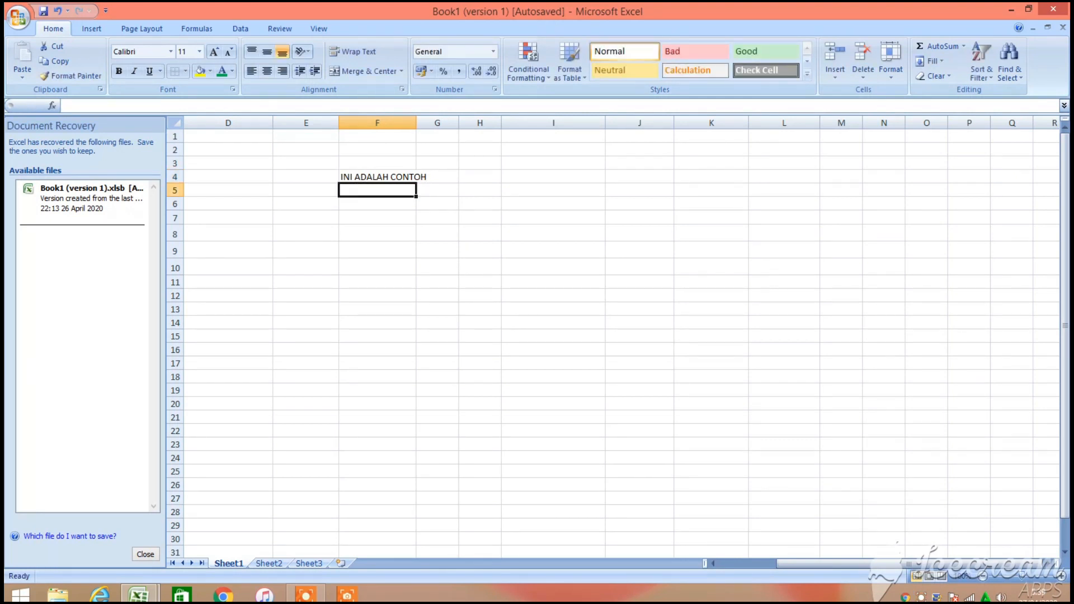
Try to enter a LEFT formula in cell F5 with only F4 as its text argument
text(=LE)
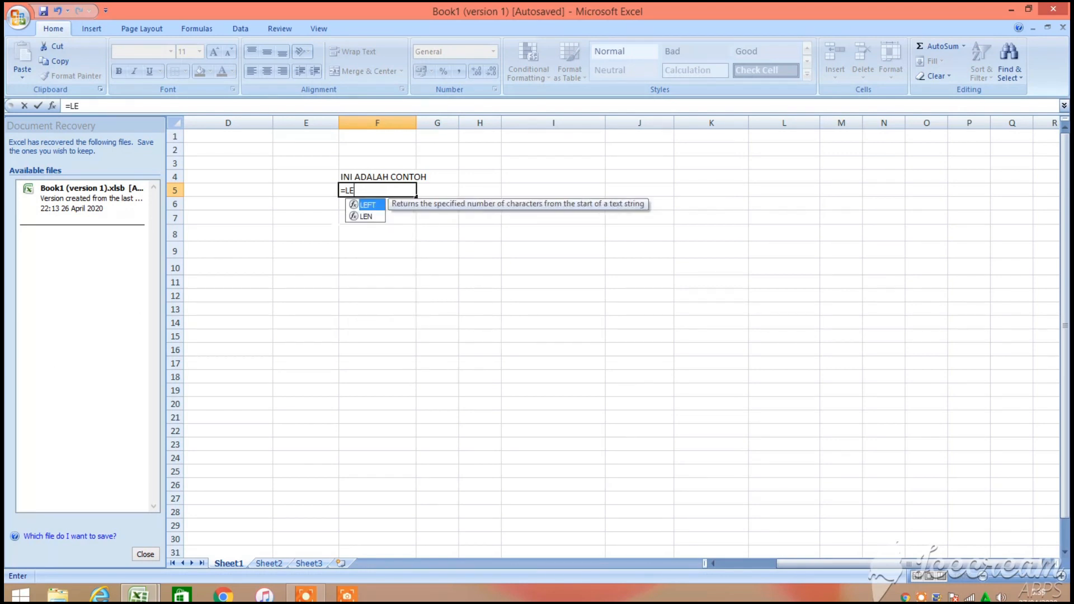
double_click(374, 203)
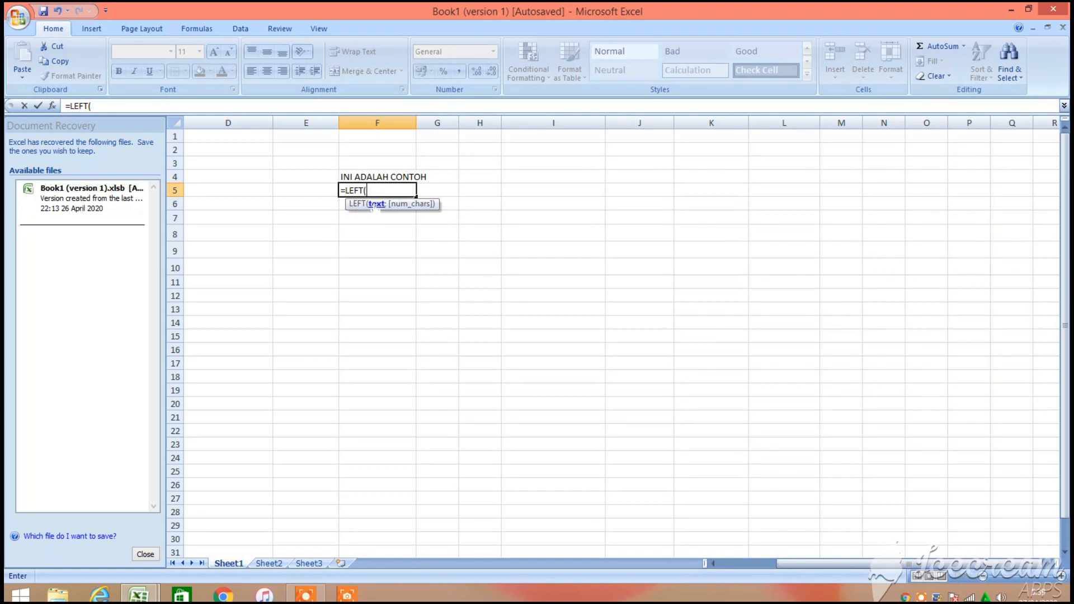
click(369, 177)
key(Return)
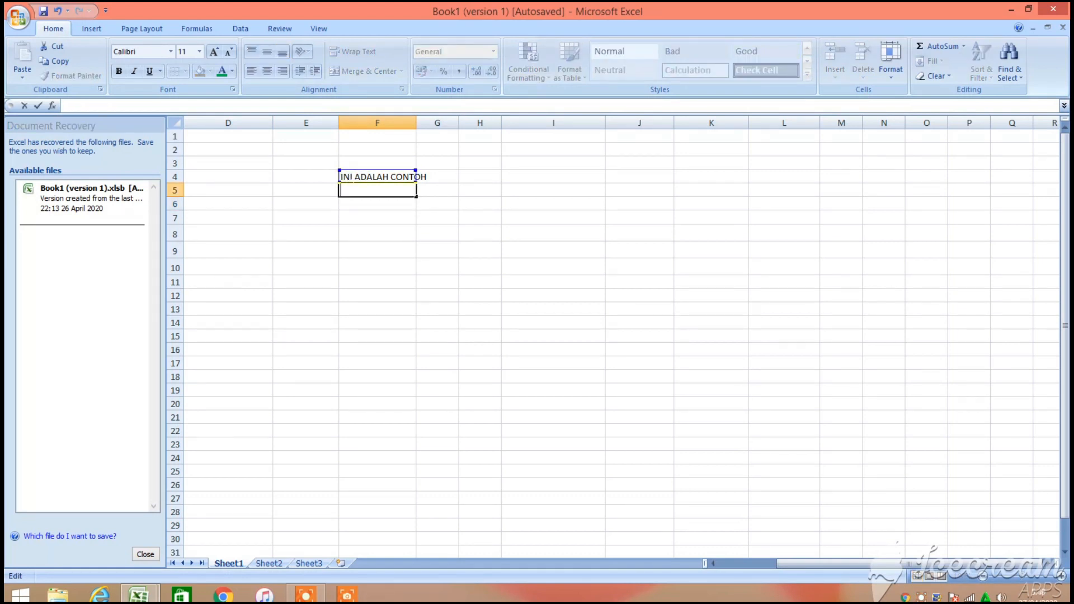
click(353, 198)
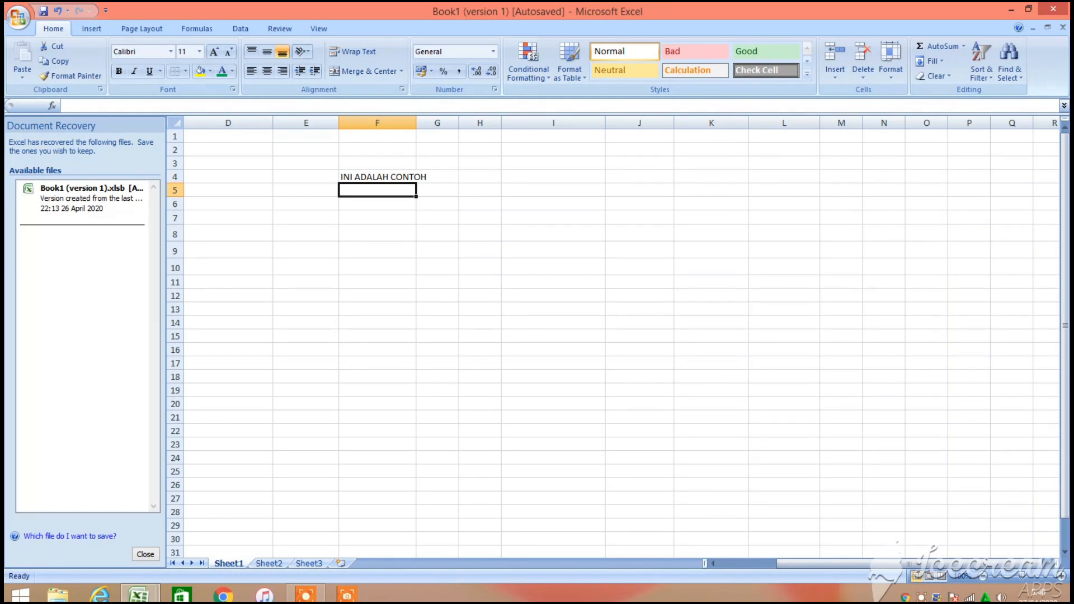
Enter a LEFT formula in cell F5 that extracts the first 3 characters of the text in F4
text(=)
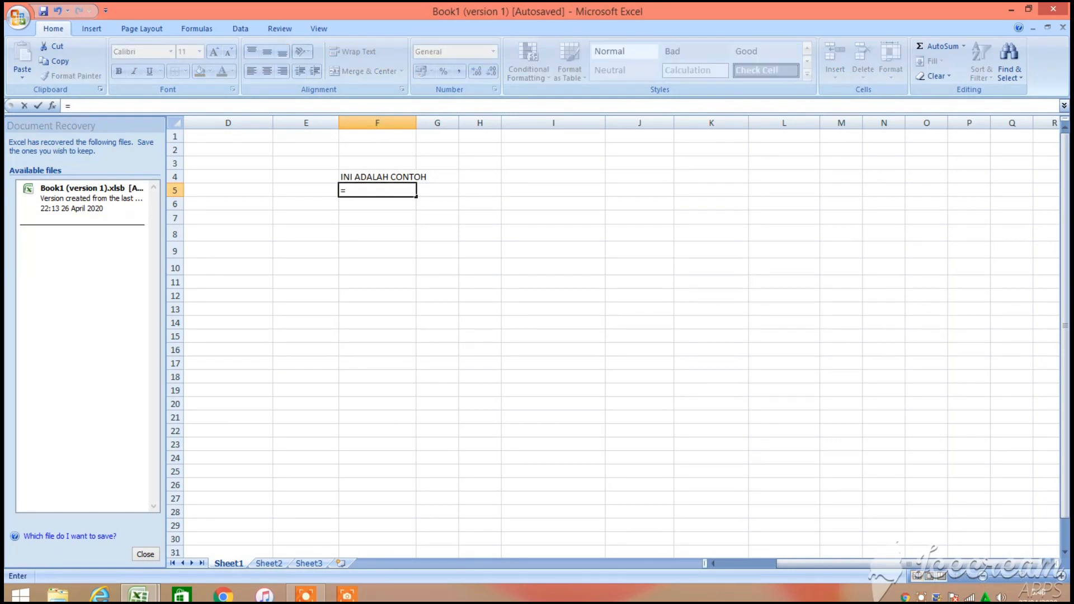
text(LE)
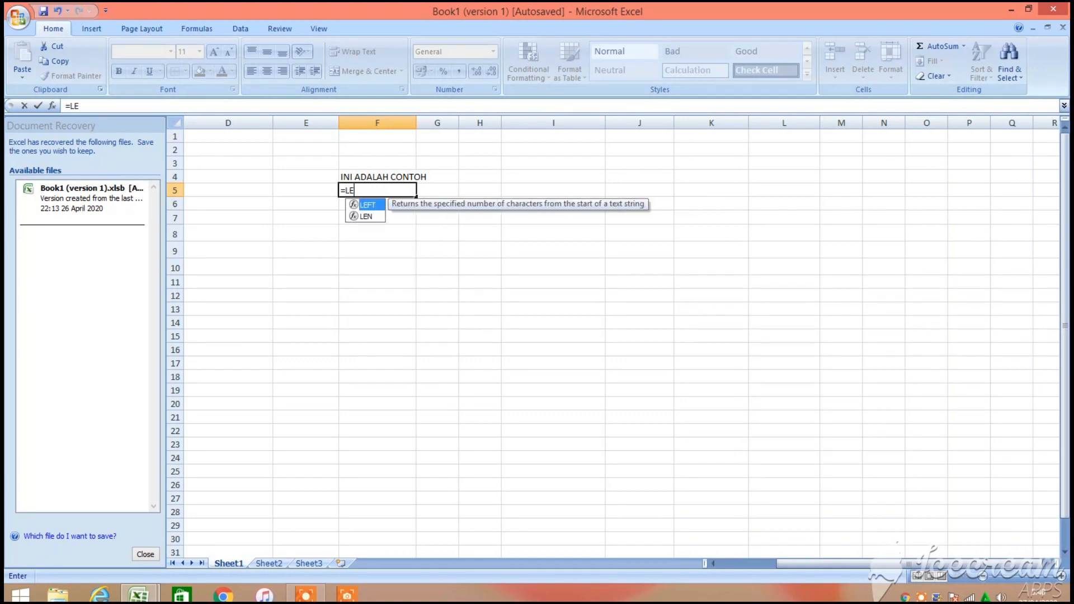
double_click(366, 206)
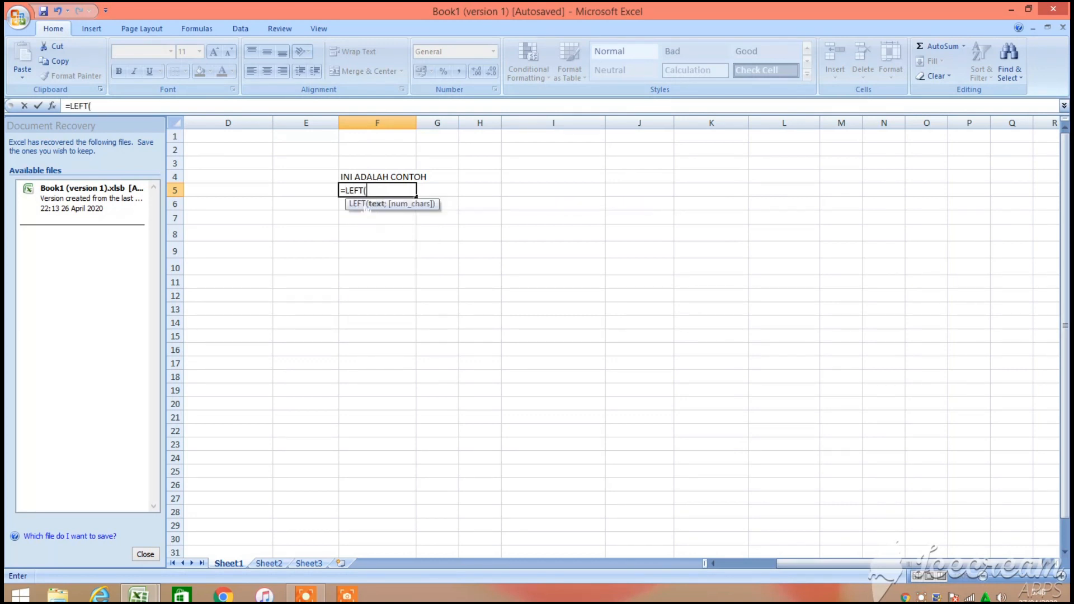
click(368, 178)
text(;)
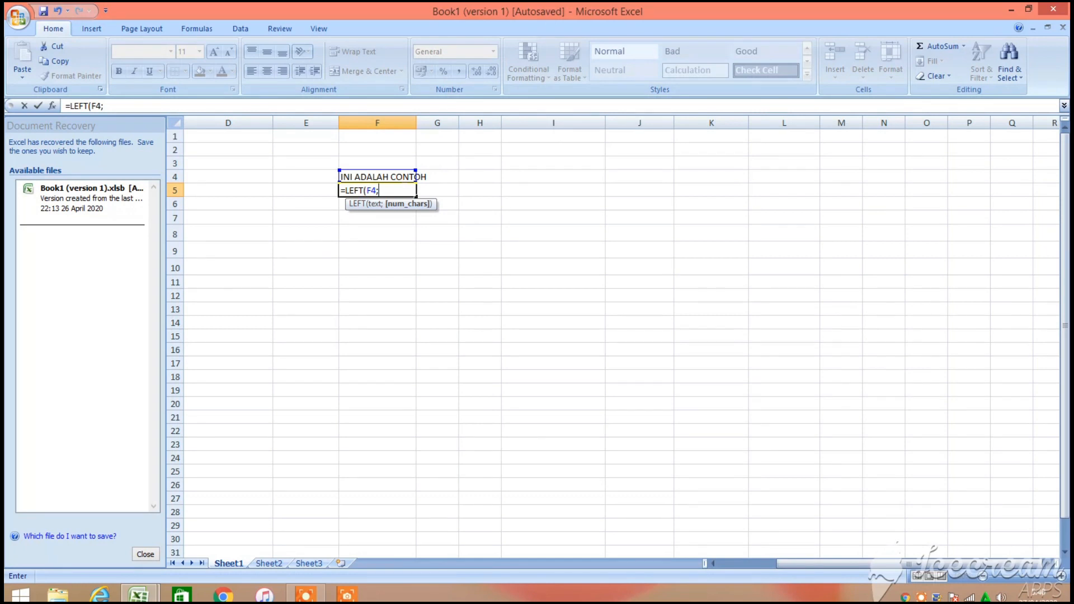
text(3)
key(Return)
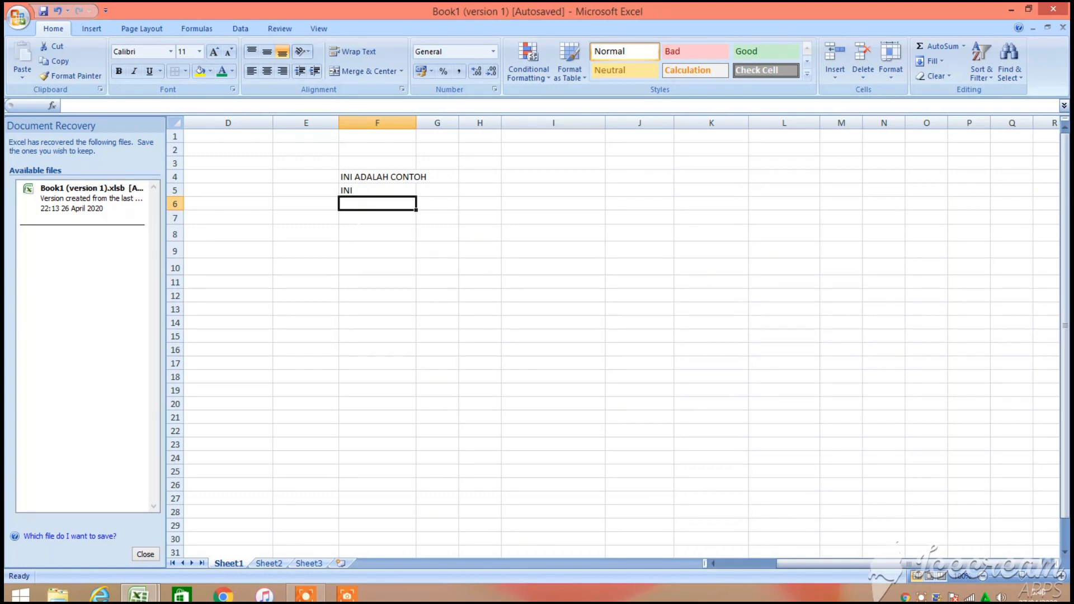
Enter a LEFT formula in cell F7 that extracts the first 4 characters of the text "HARI INI ADALAH HARI SENIN"
key(Down)
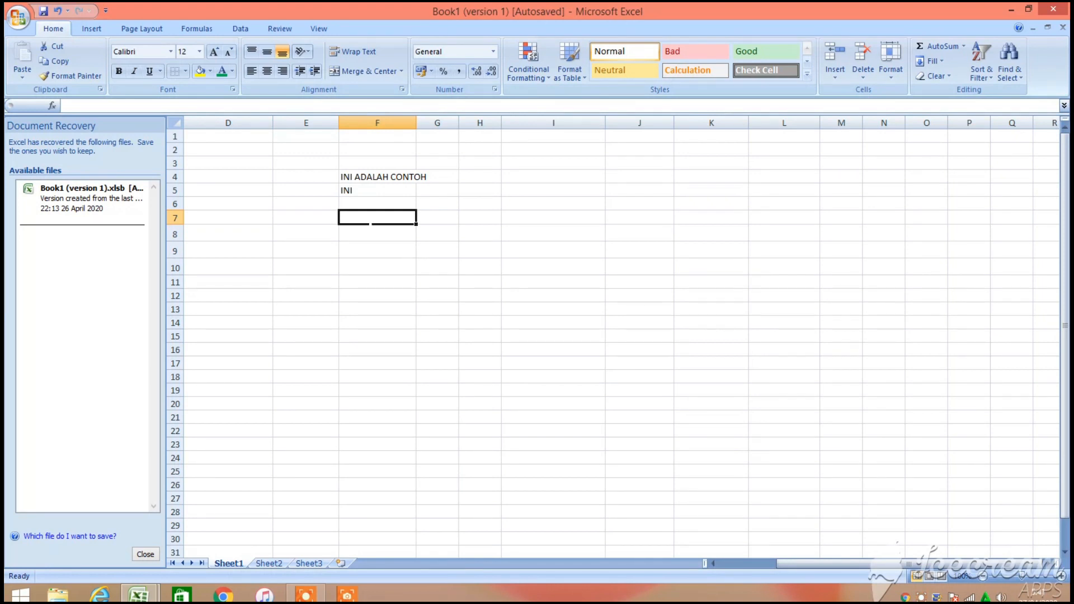
text(=L)
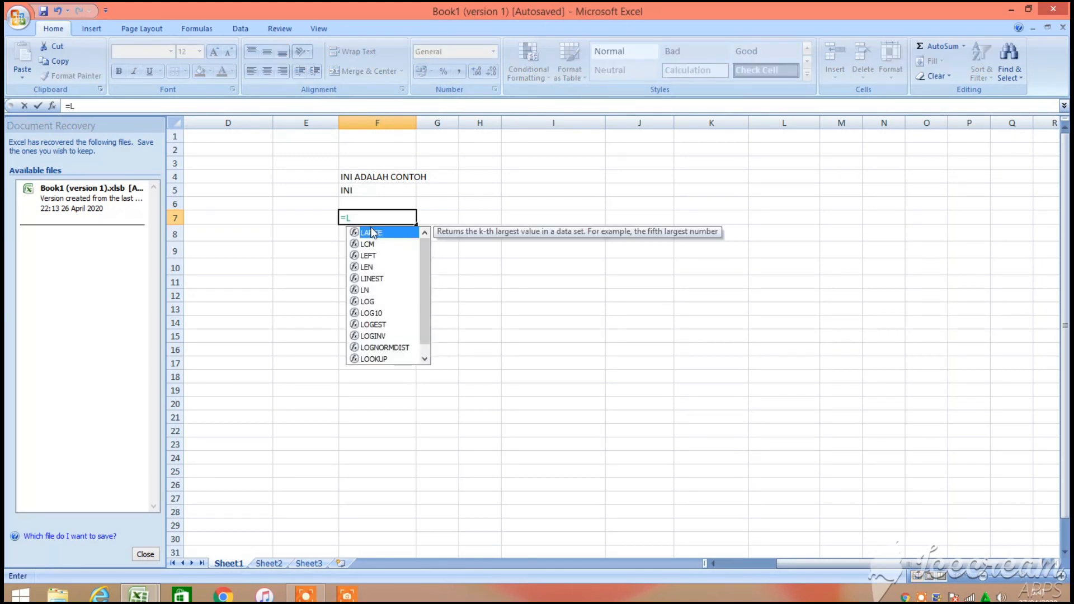
text(EFT)
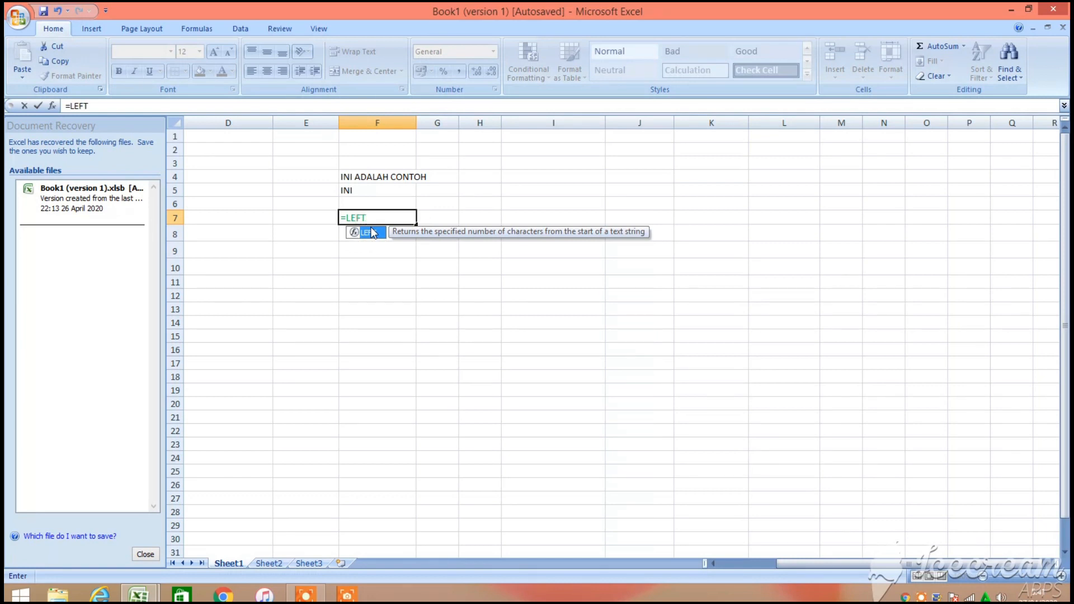
double_click(382, 232)
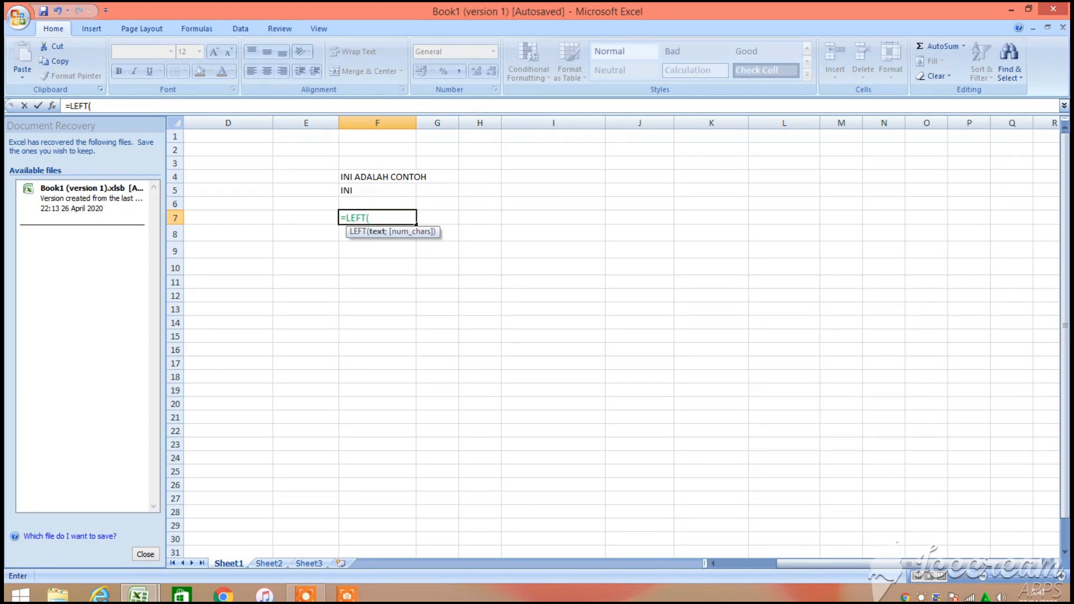
text("HARI INI ADALAH)
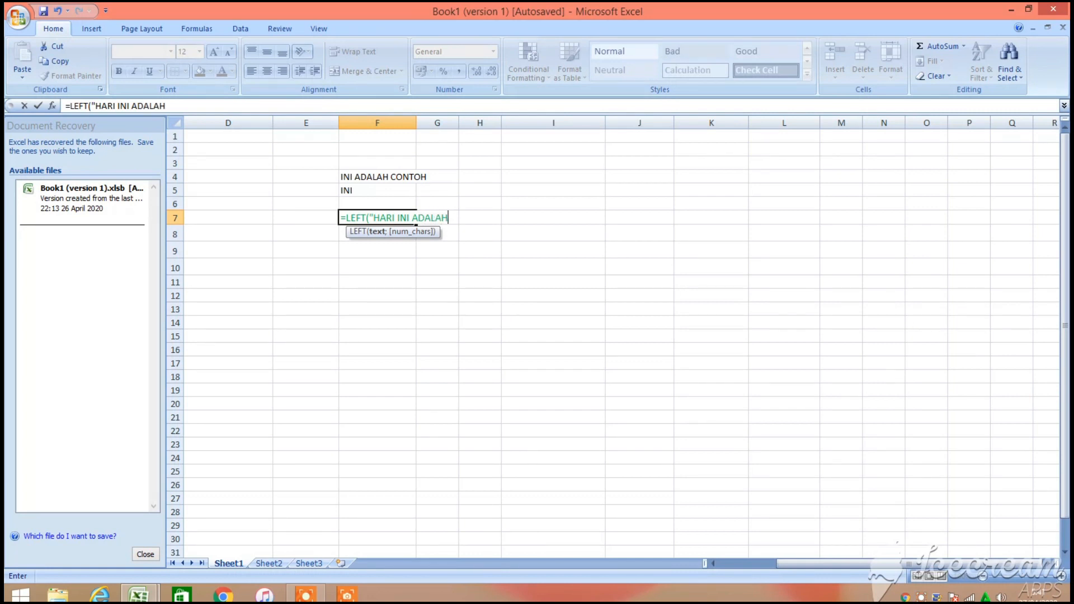
text( HARI SENIBN)
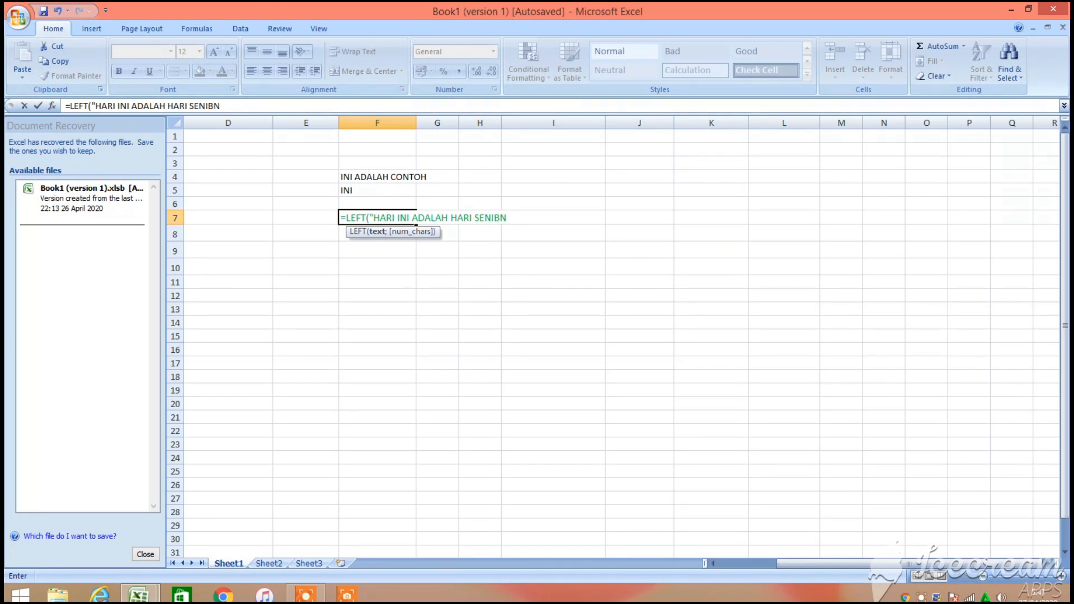
key(BackSpace)
key(BackSpace)
text(N)
text(";)
text(4)
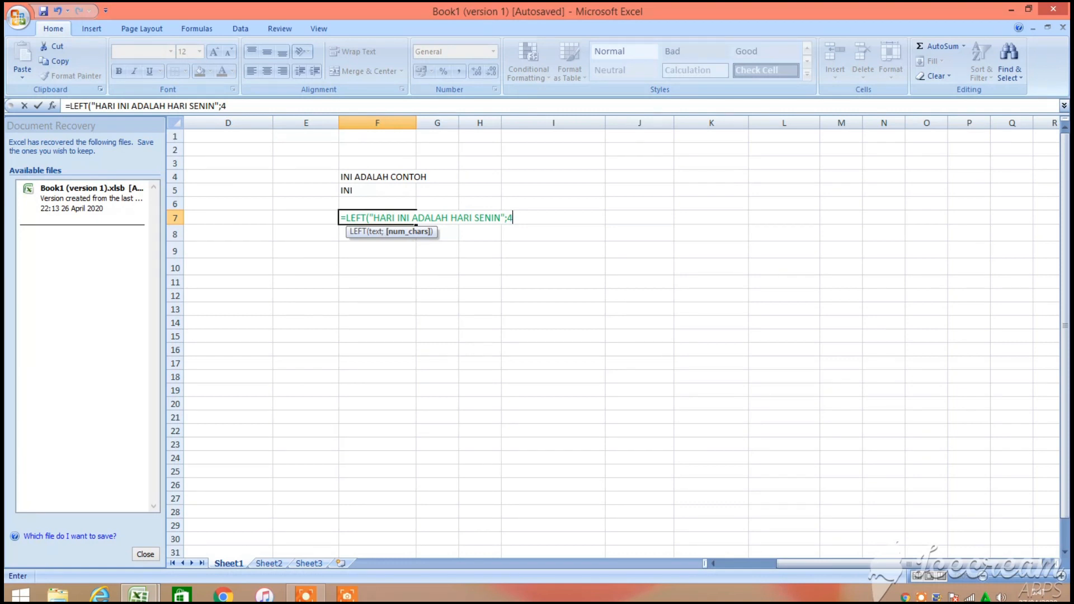
key(Return)
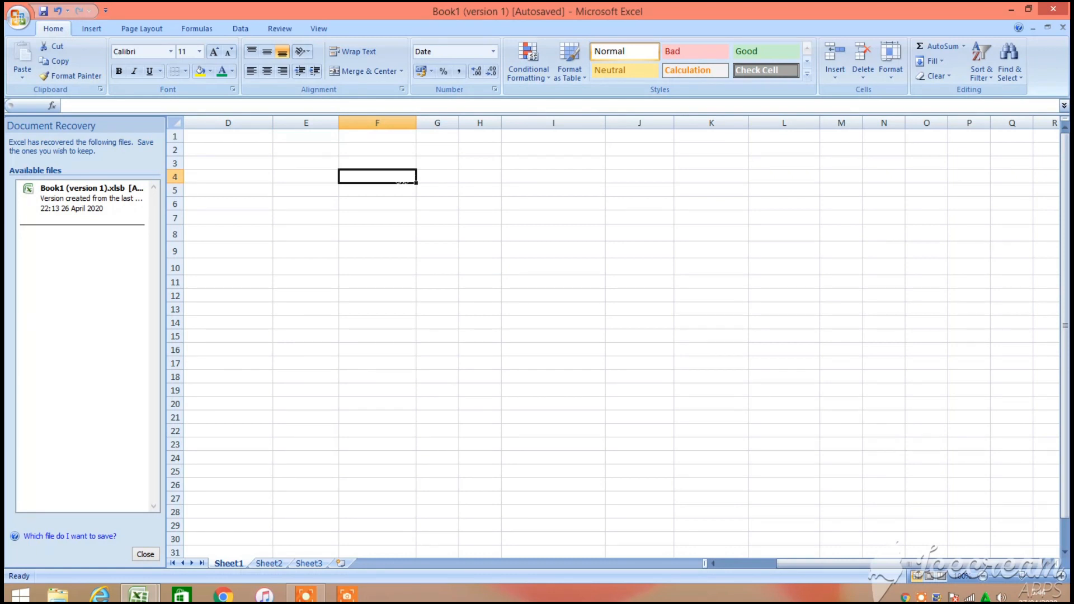
Enter a MID formula in cell F4 that extracts 4 characters from "TAHUN BARU 2020", starting at character 7
text(=)
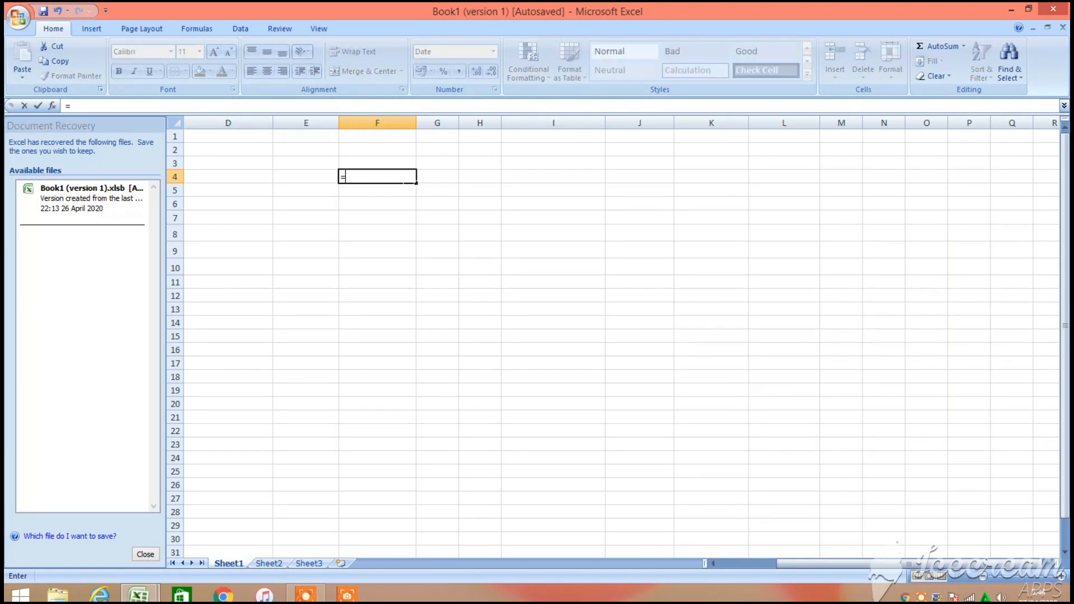
text(MID)
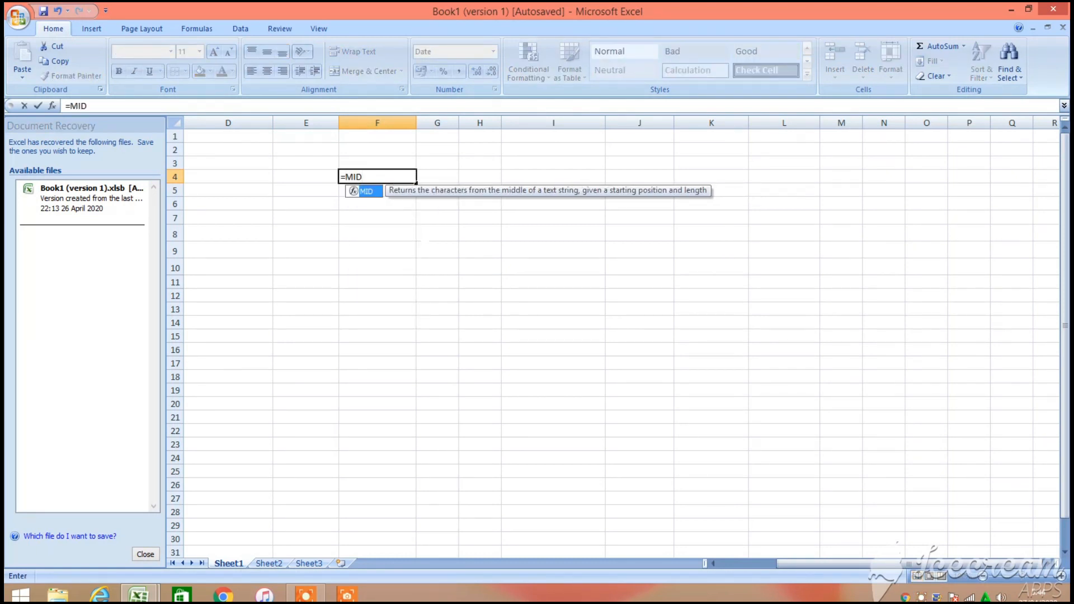
double_click(370, 192)
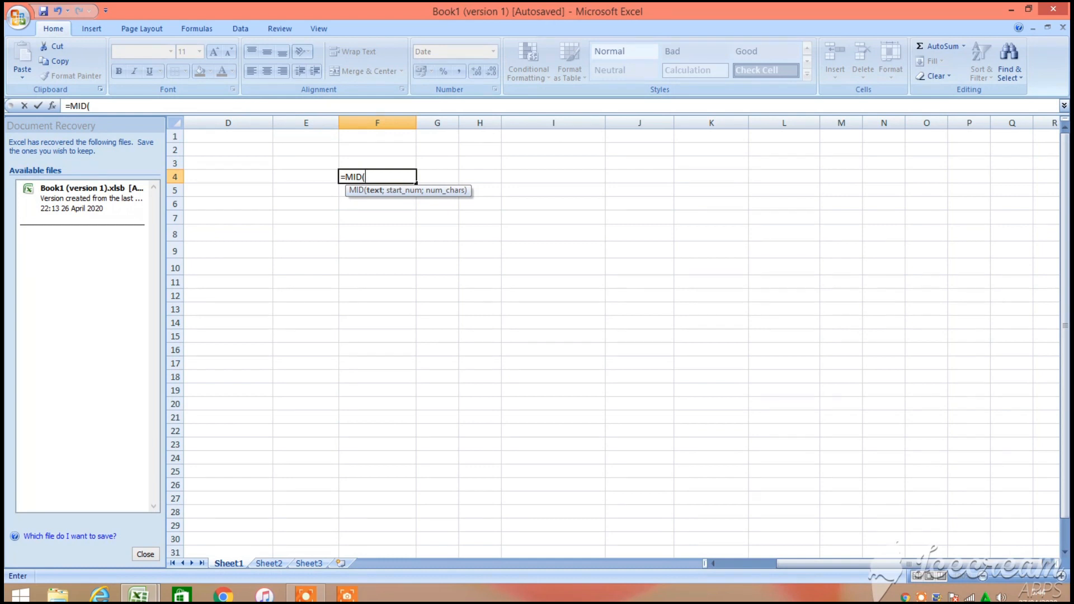
text("TAHUN BARU)
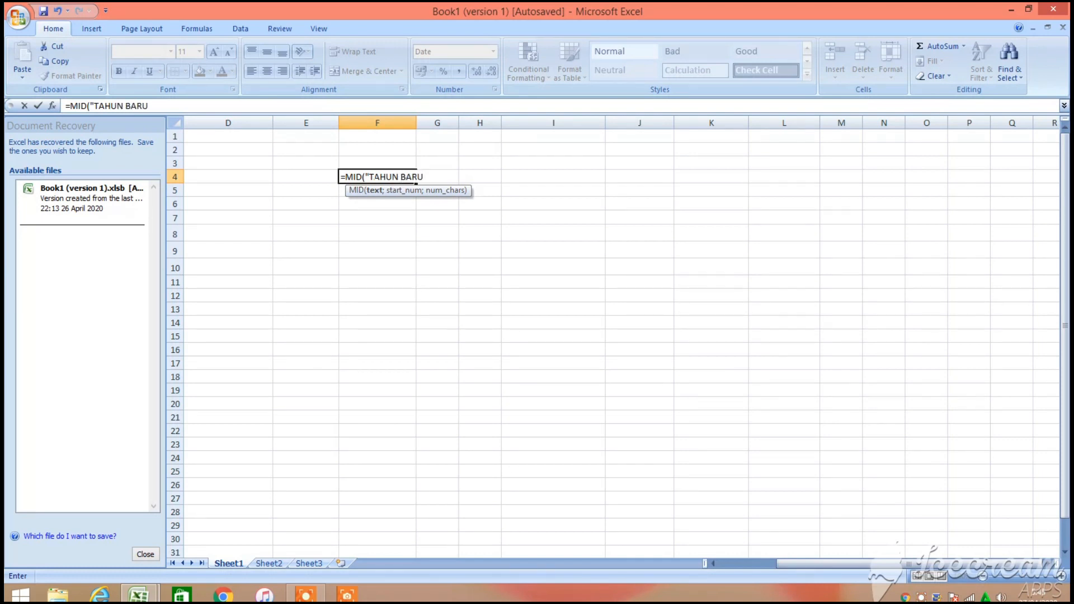
text(2020)
text(;7)
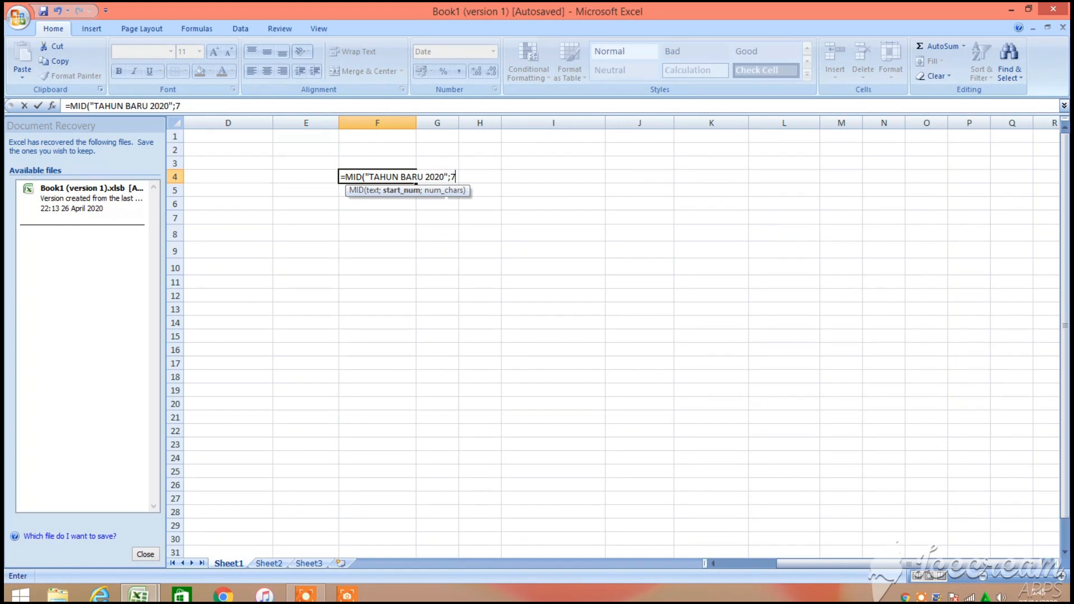
text(;4)
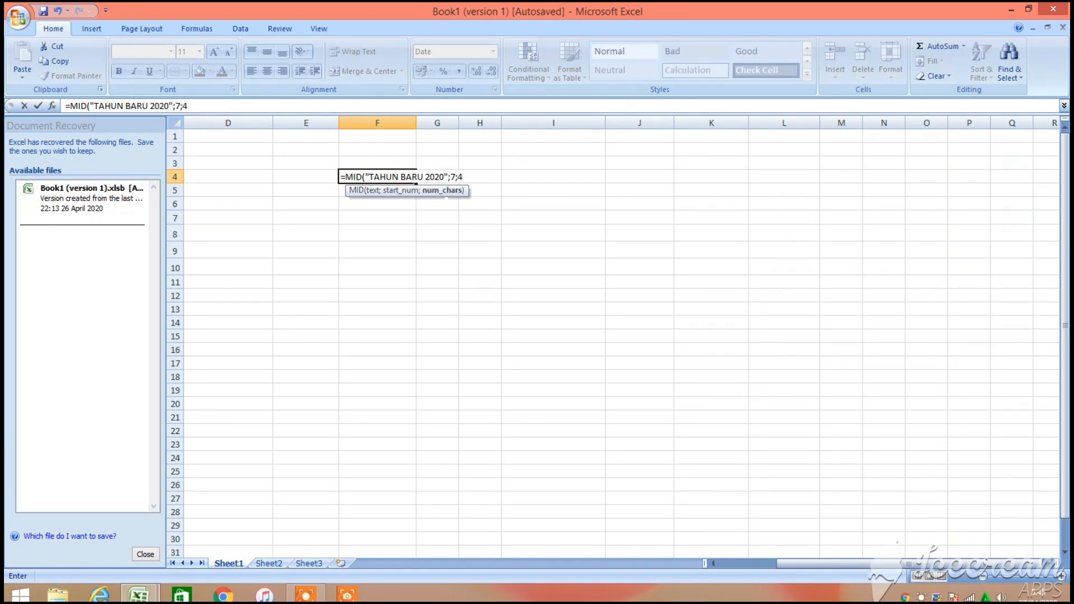
key(Return)
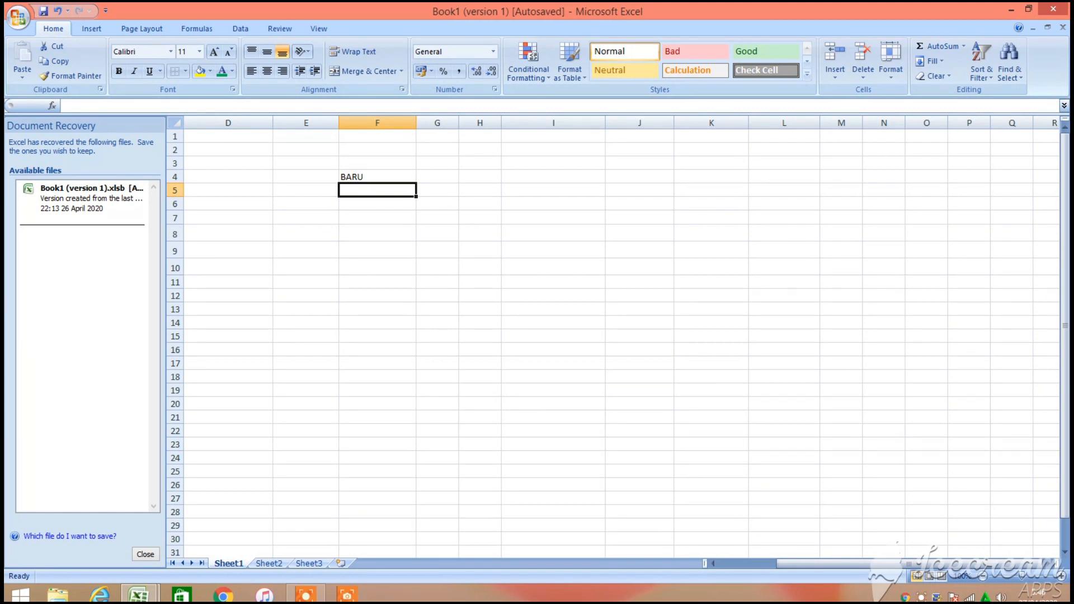
Enter the text "TAHUN BARU 2020" in cell F7
click(366, 216)
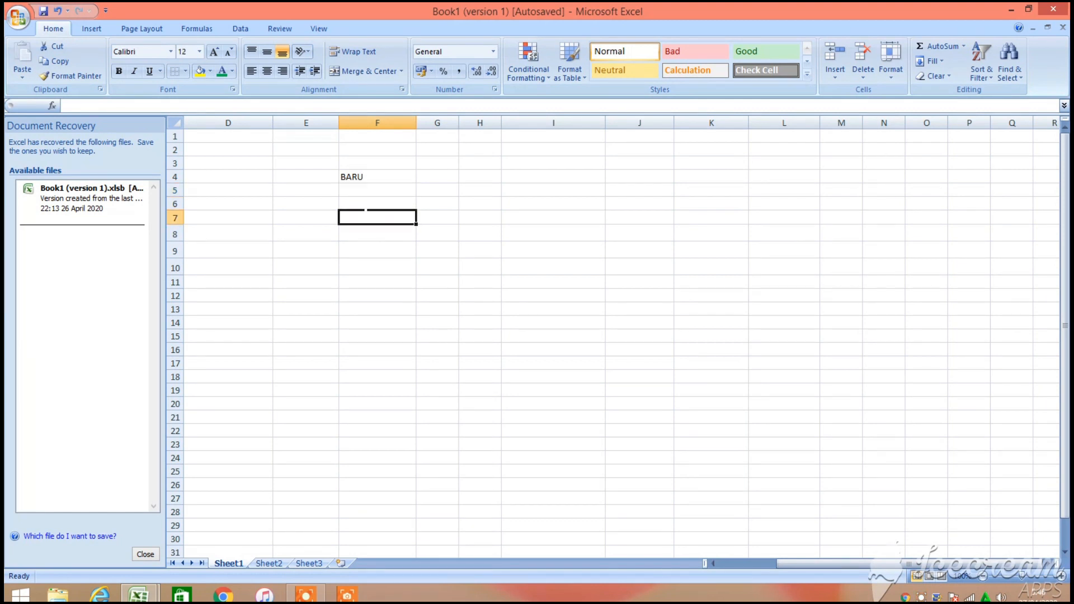
text(TAN)
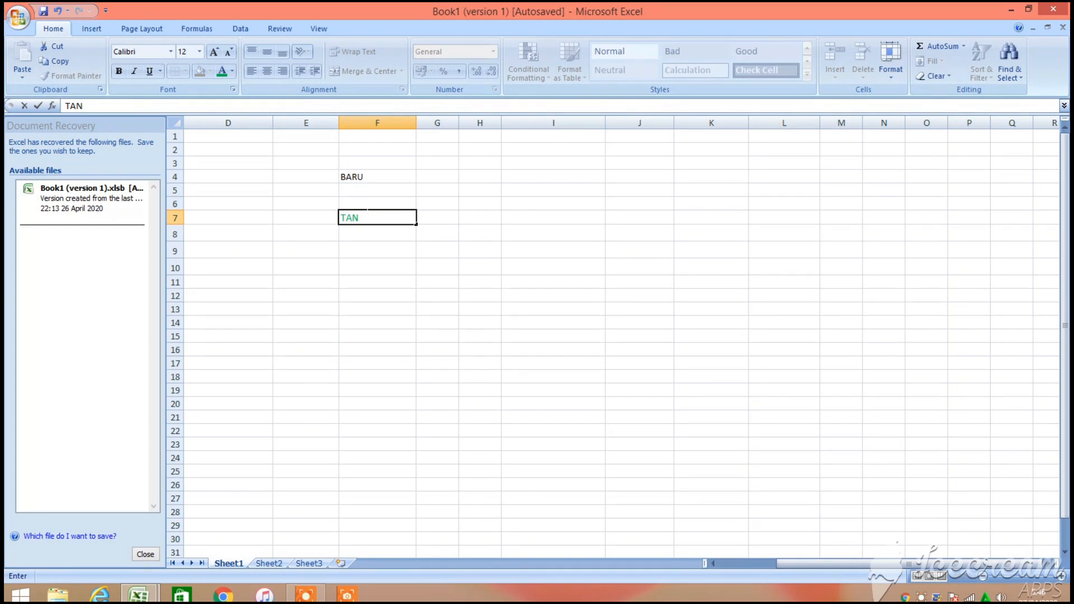
key(BackSpace)
text(HUN BARU)
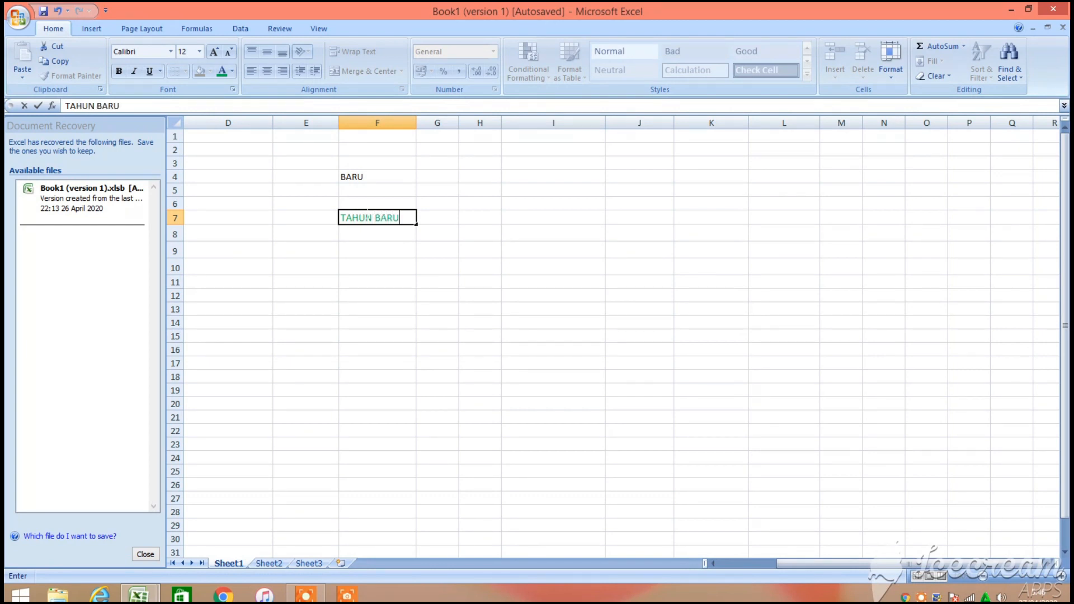
text( 2020)
key(Return)
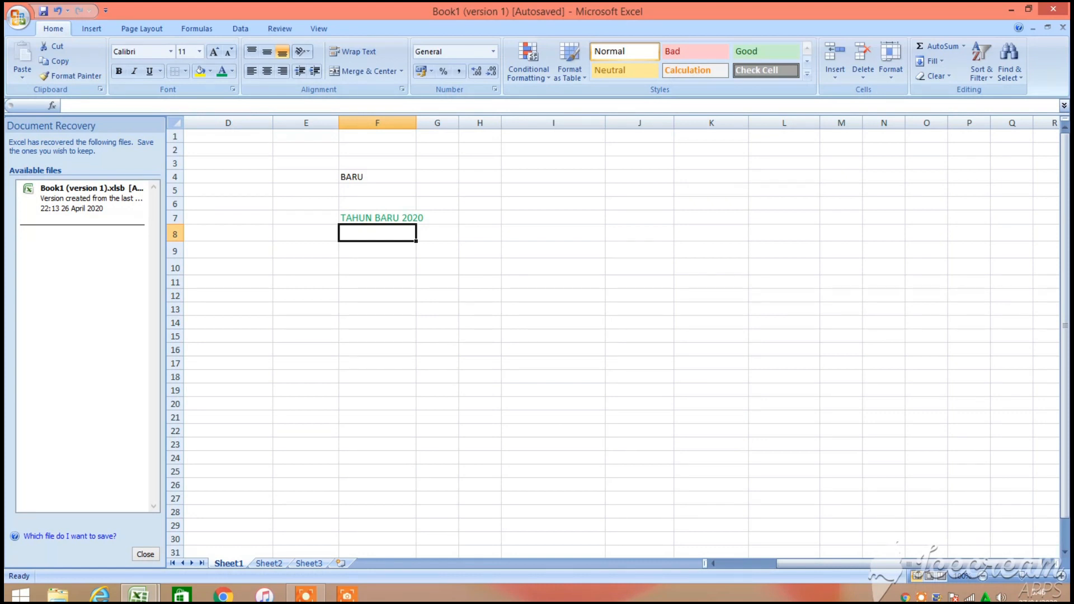
Enter a MID formula in cell F8 that extracts 4 characters from the text in F7, starting at character 7
text(=MI)
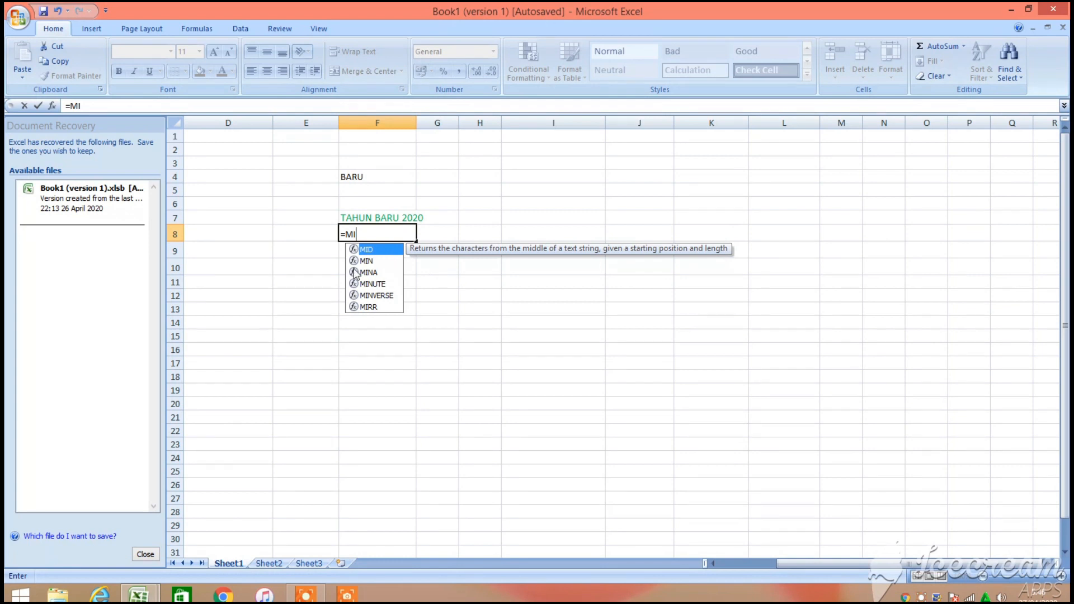
double_click(391, 247)
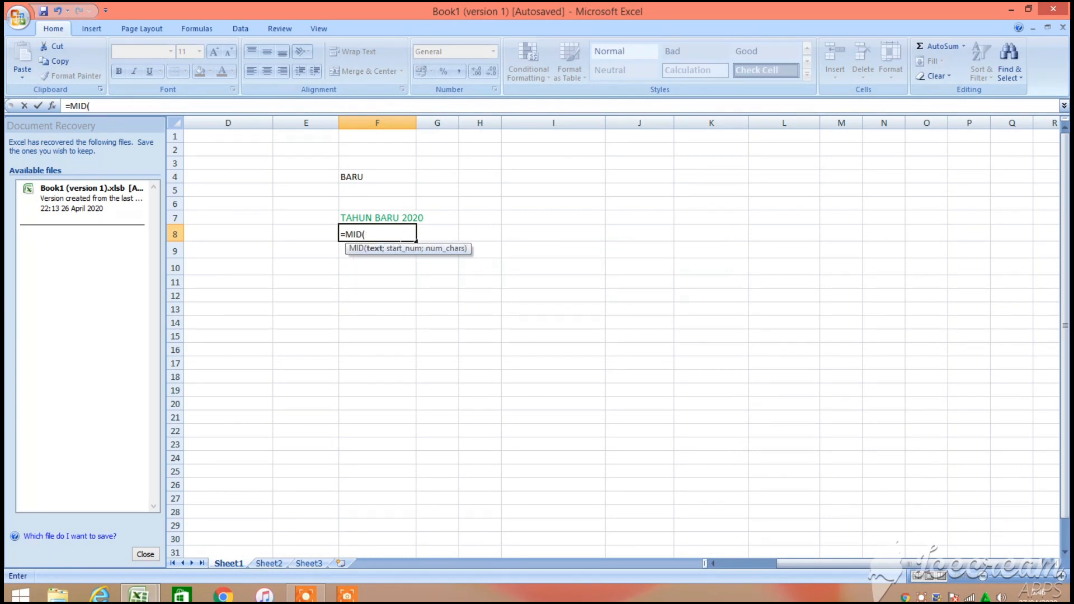
key(Up)
text(;)
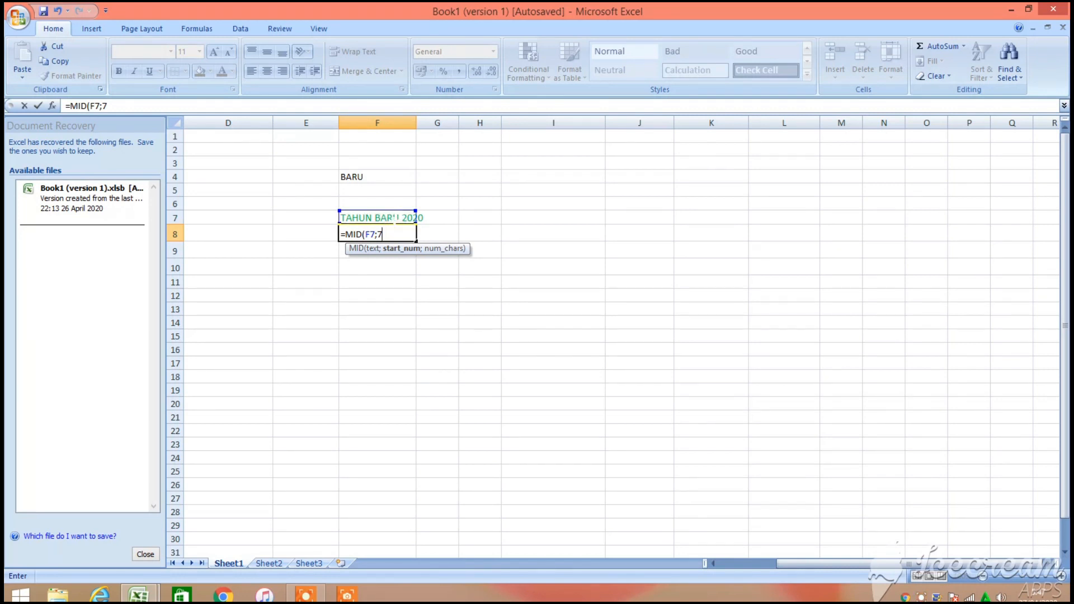
text(;4)
key(Return)
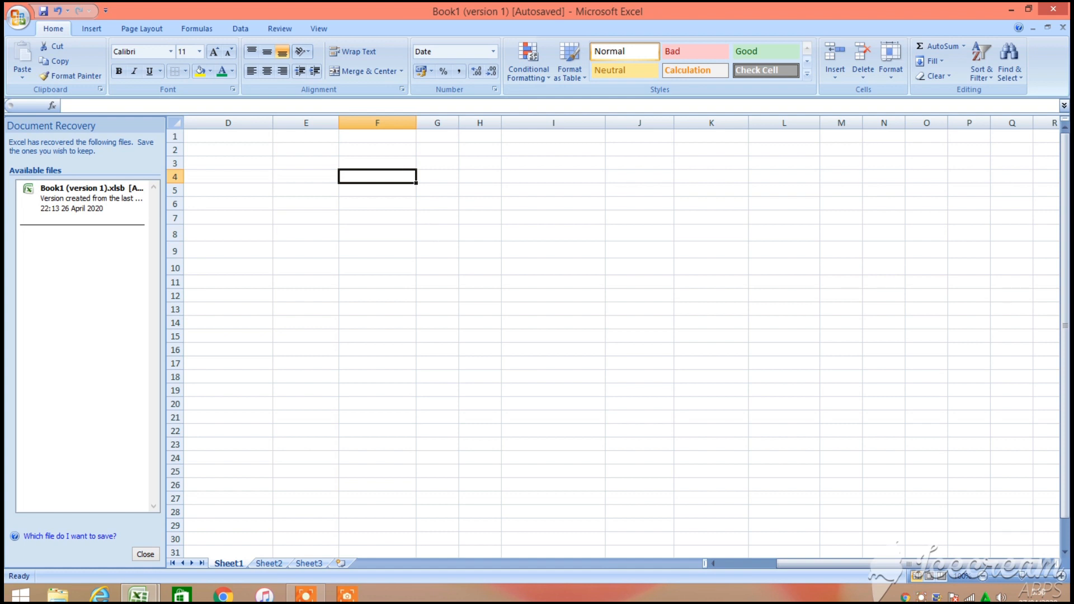
Enter a RIGHT formula in cell F4 that extracts the last word, SENIN, from the text "HARI INI ADALAH HARI SENIN"
text(=)
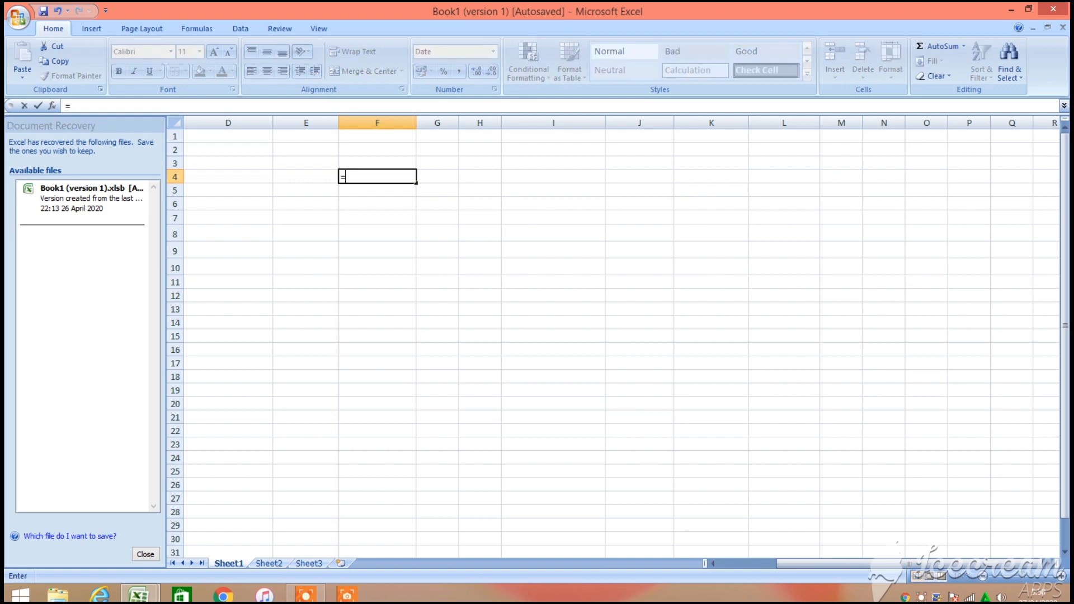
text(RIG)
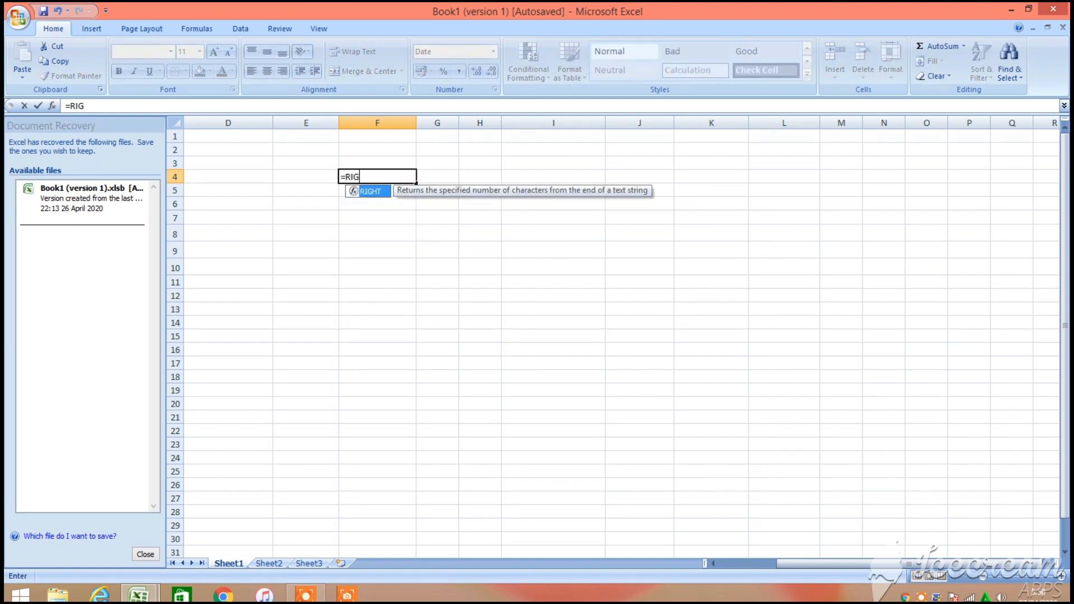
double_click(372, 191)
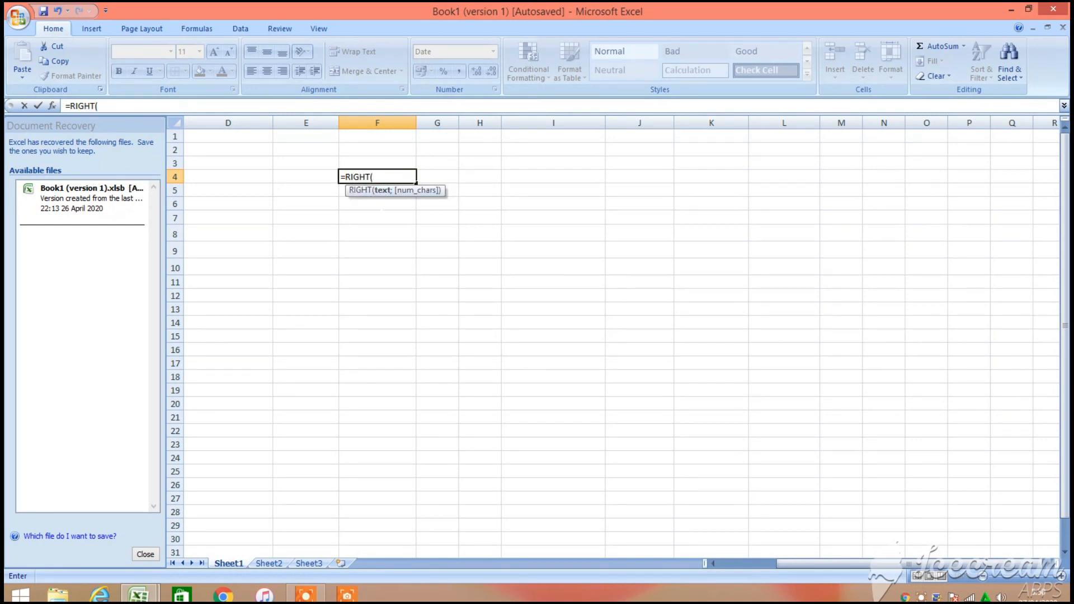
text("HARI INI ADALAH )
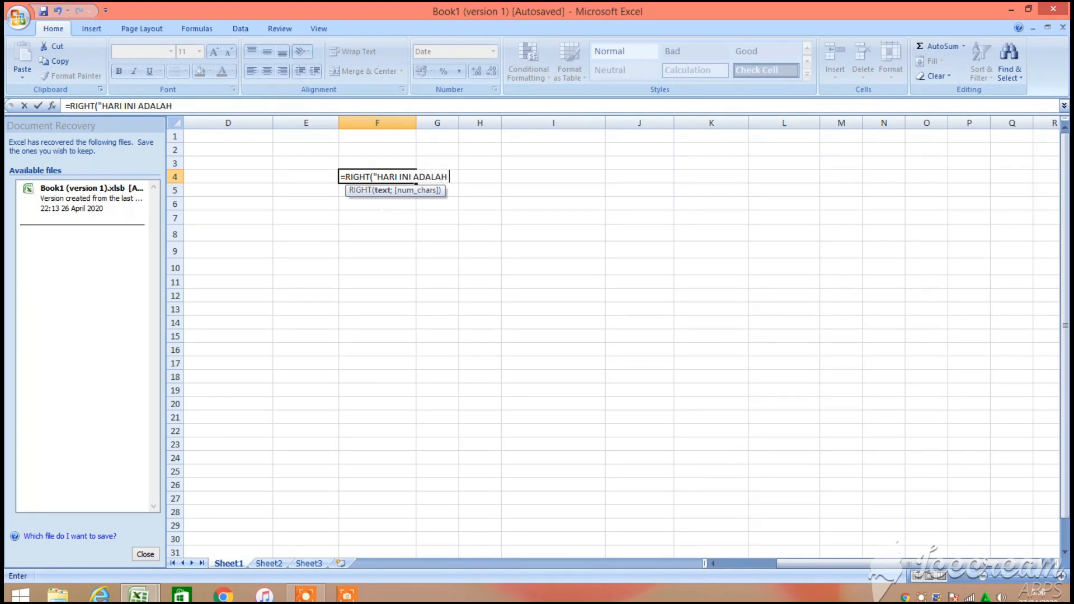
text(HARI)
key(BackSpace)
text(I SE)
text(NIN)
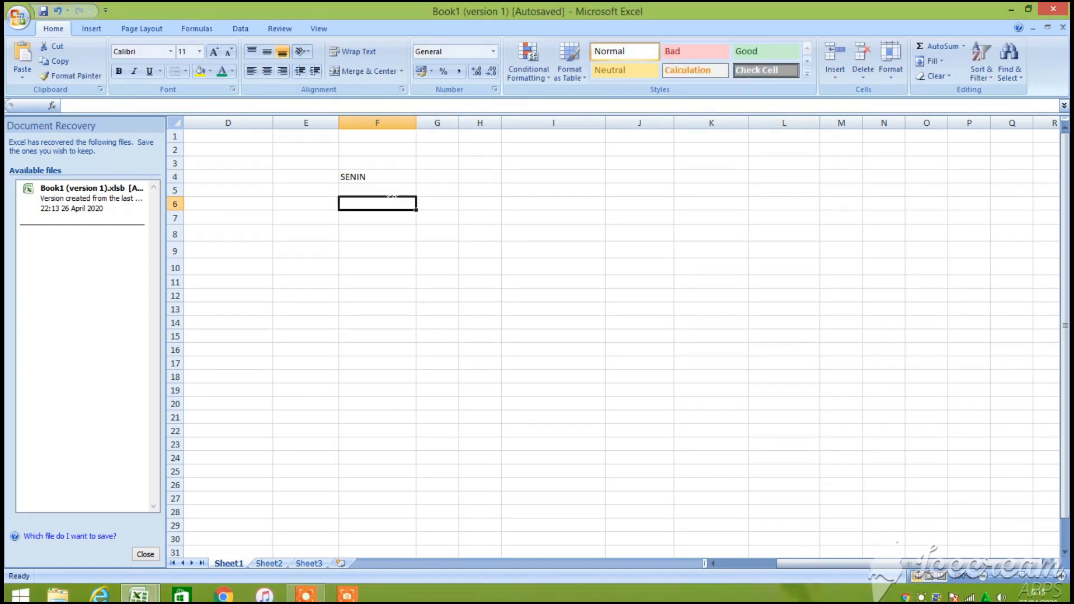
Enter the text "BESOK ADALAH HARI SELASA" in cell F7
click(395, 220)
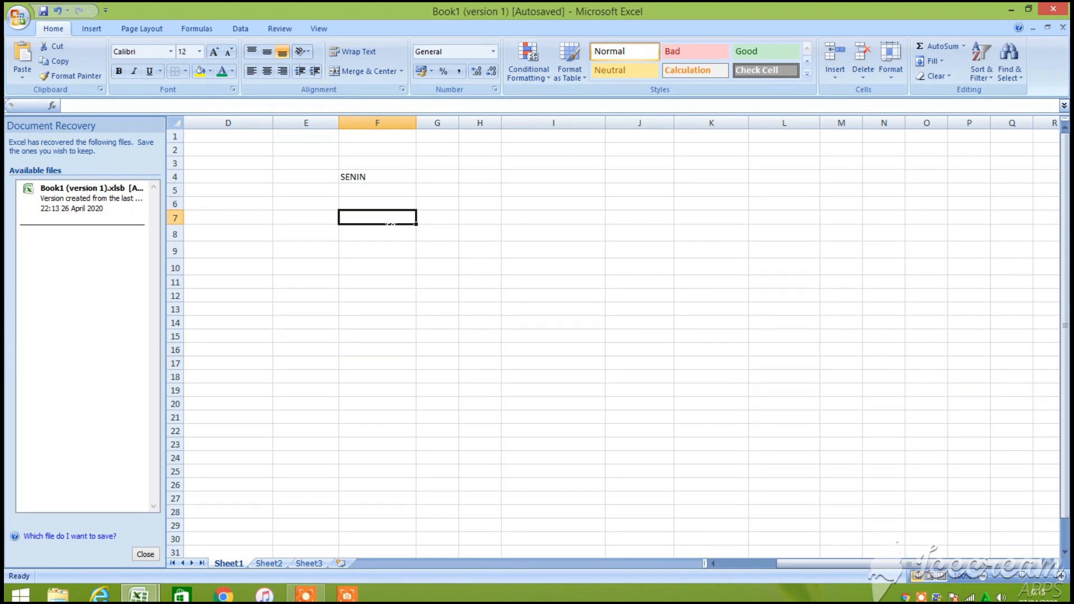
text(BESOK)
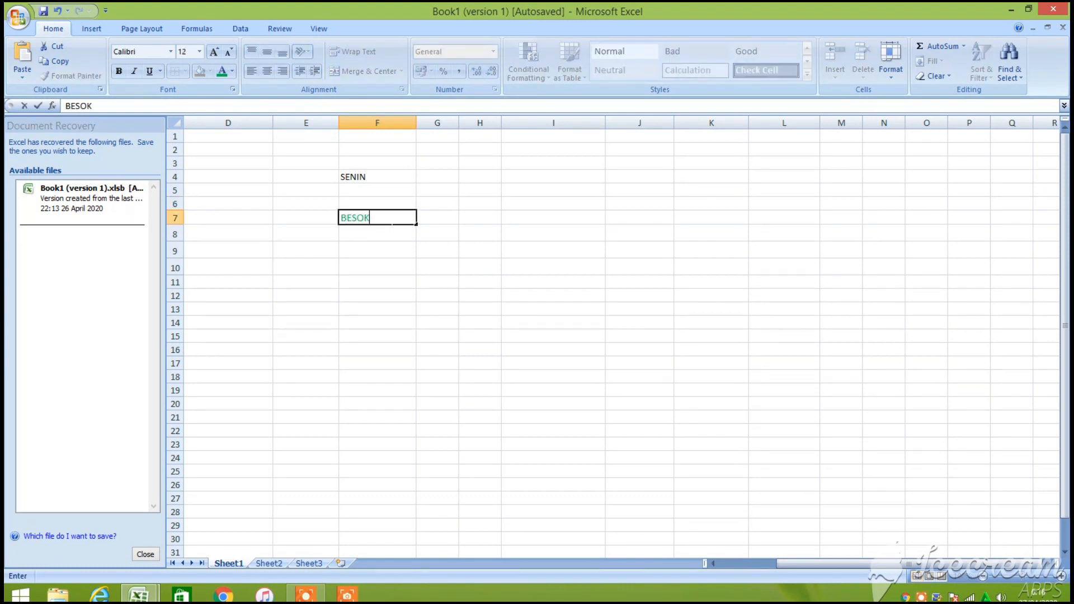
text( ADALAH HARI S)
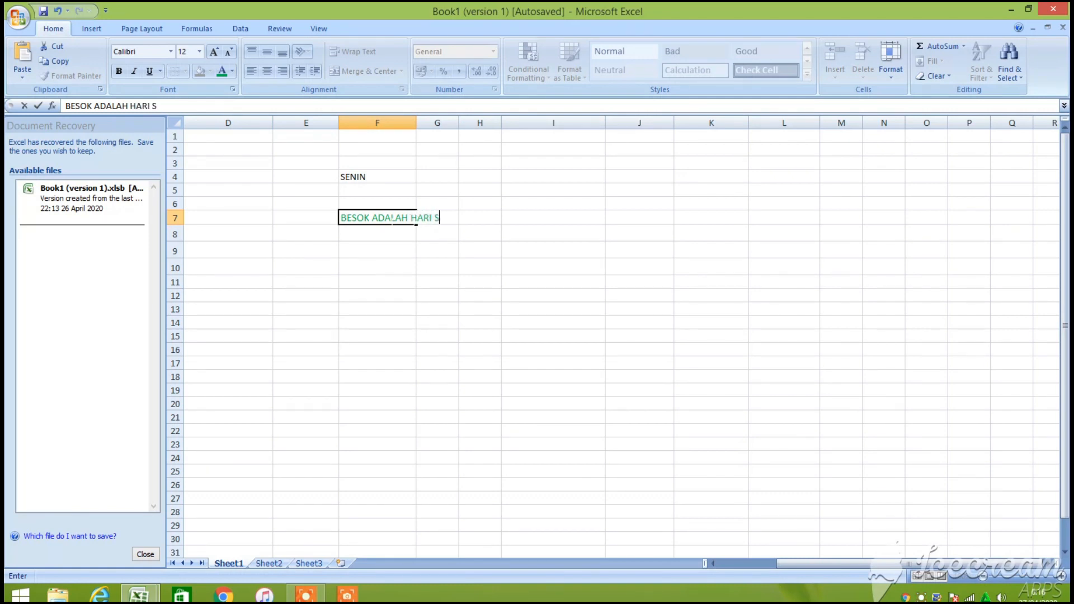
text(ELASA)
key(Return)
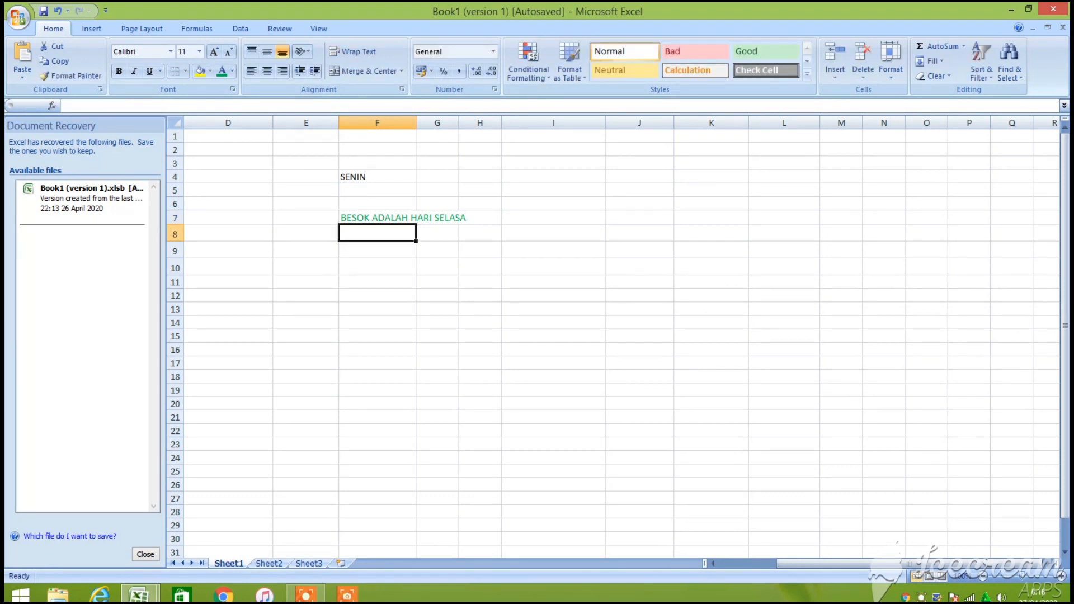
text(=)
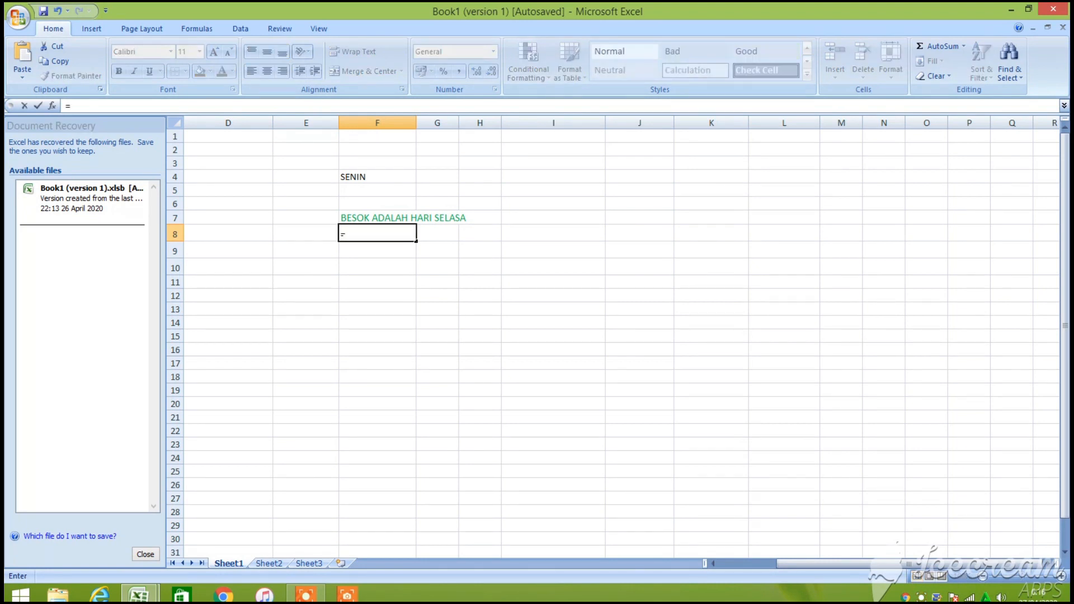
text(RI)
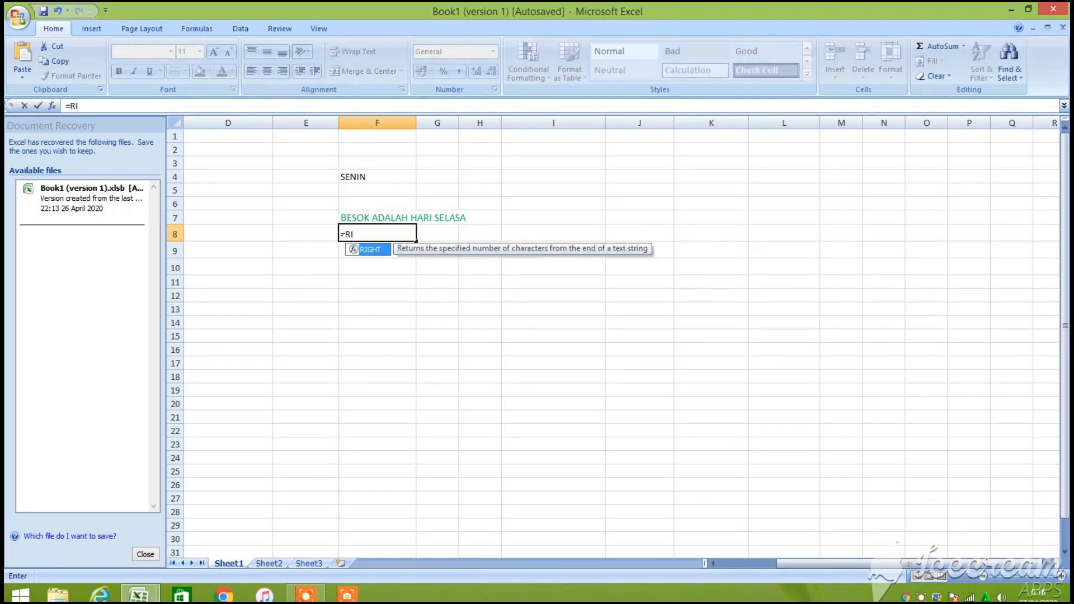
double_click(386, 250)
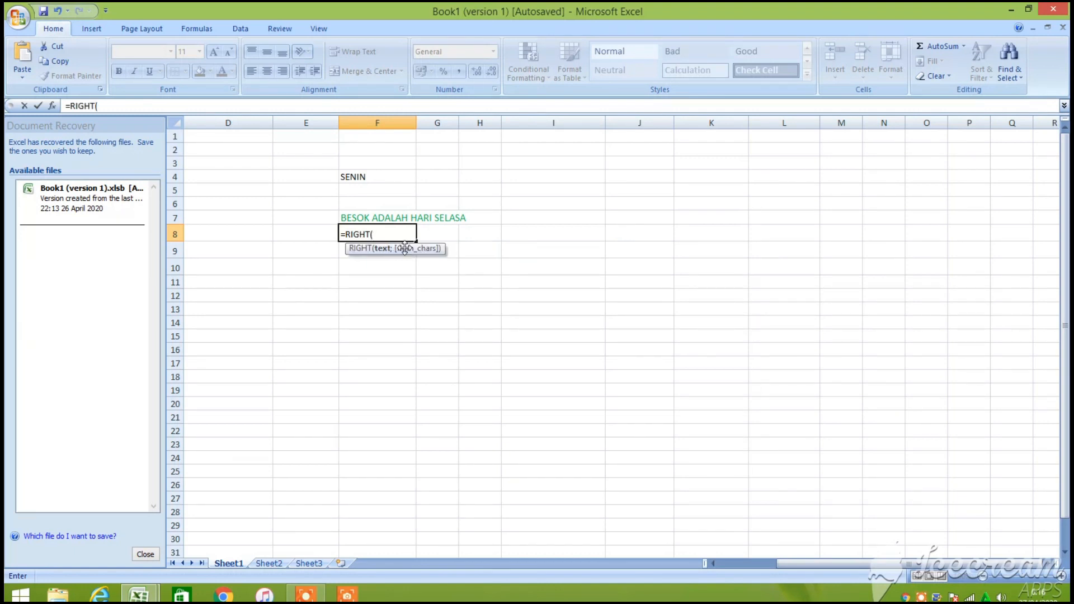
key(Escape)
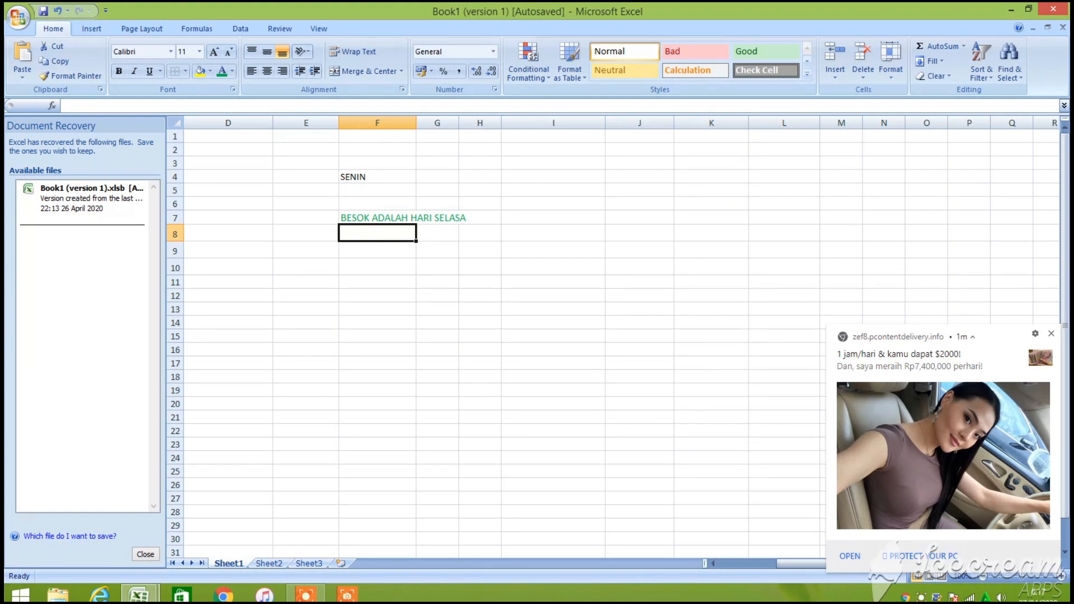
Enter a RIGHT formula in cell F8 that extracts the last 12 characters from the text in F7
text(=)
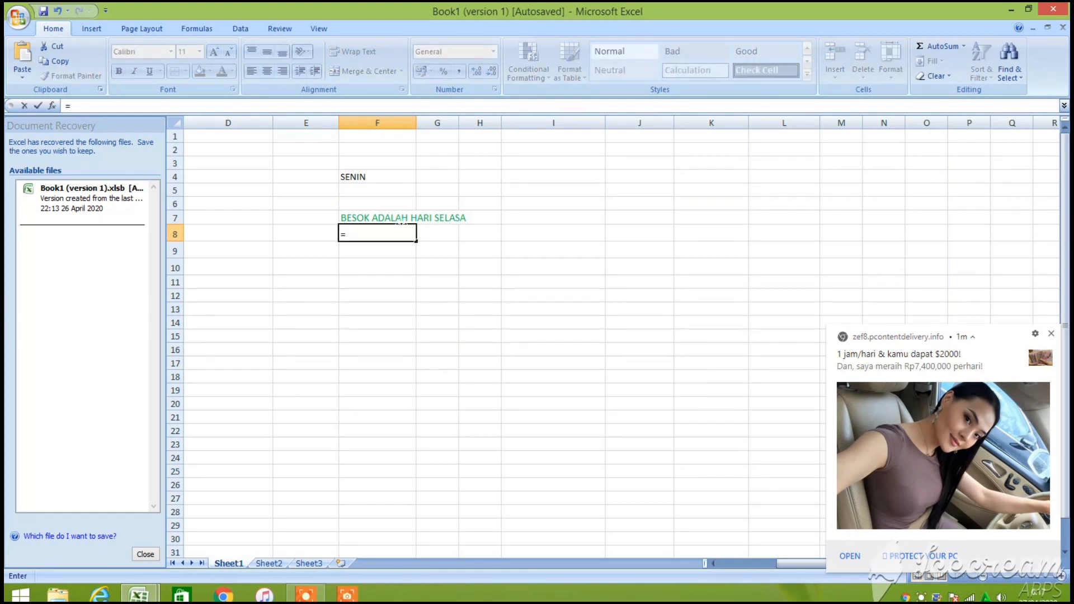
text(RIG)
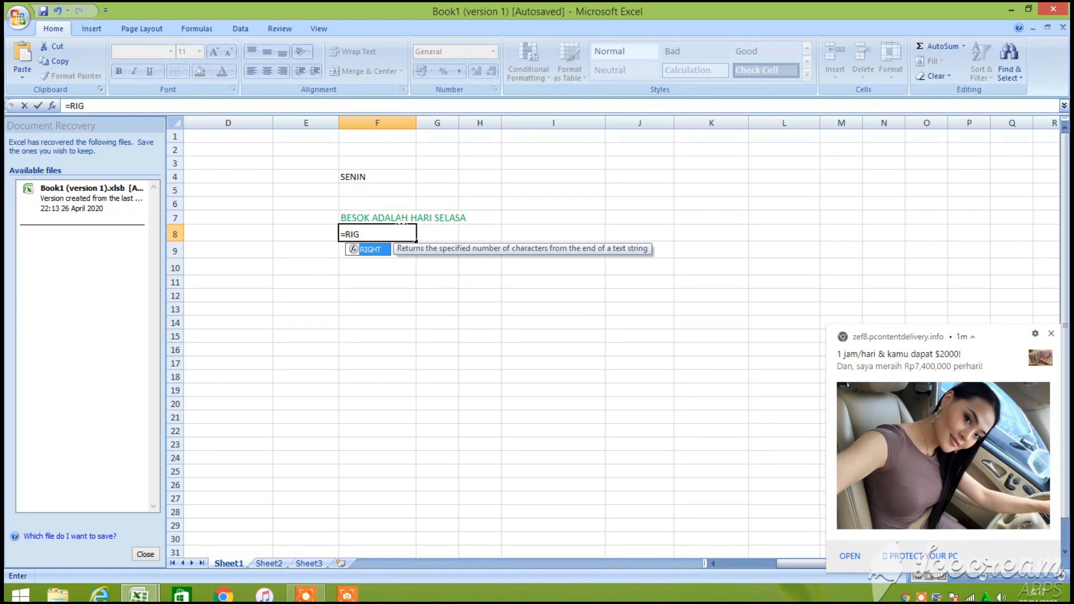
double_click(365, 248)
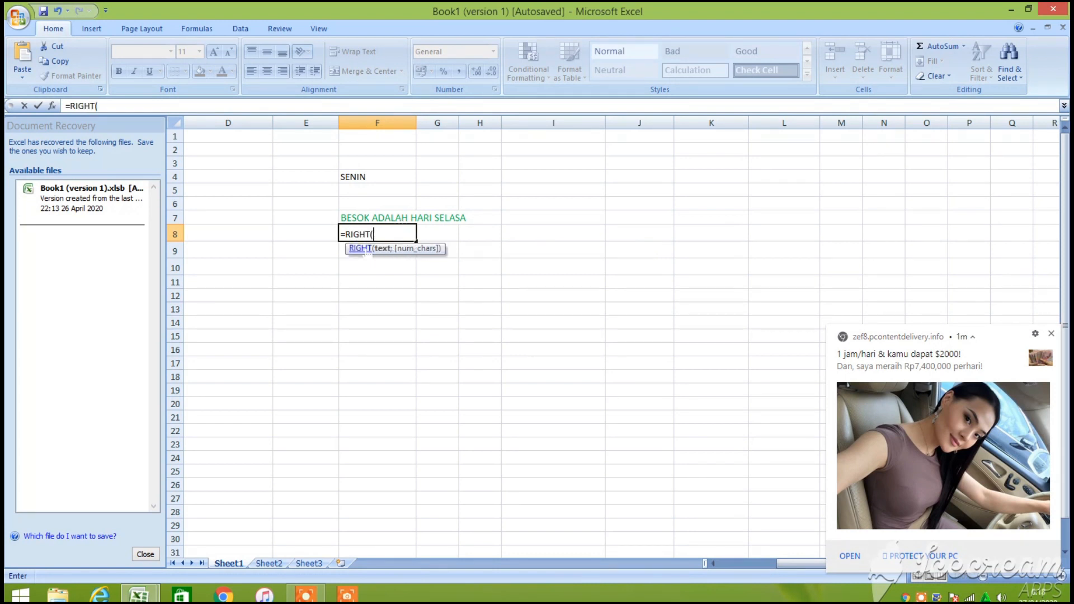
click(365, 218)
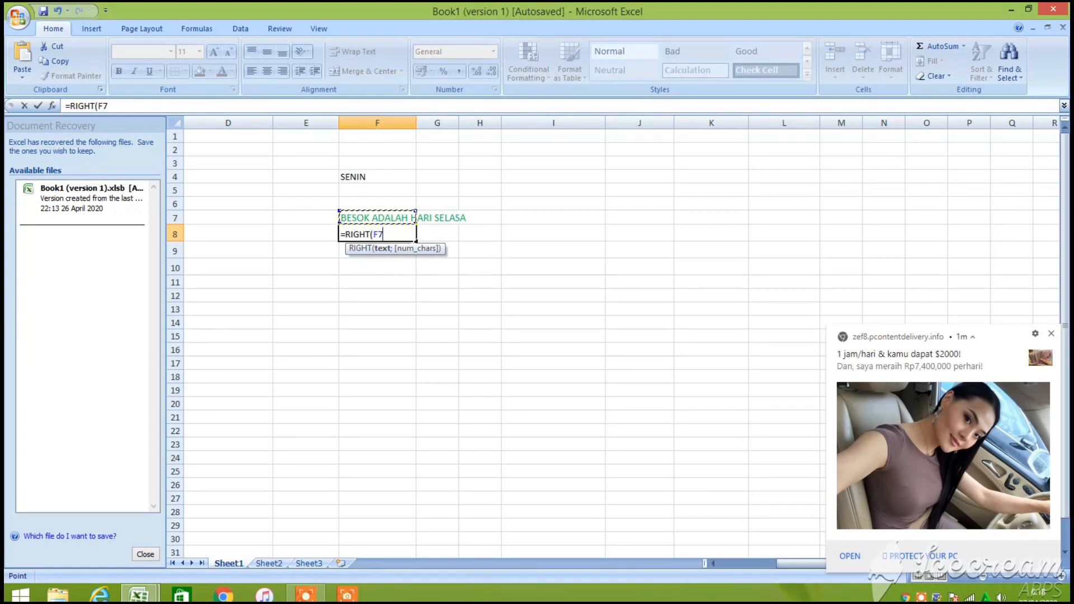
text(;)
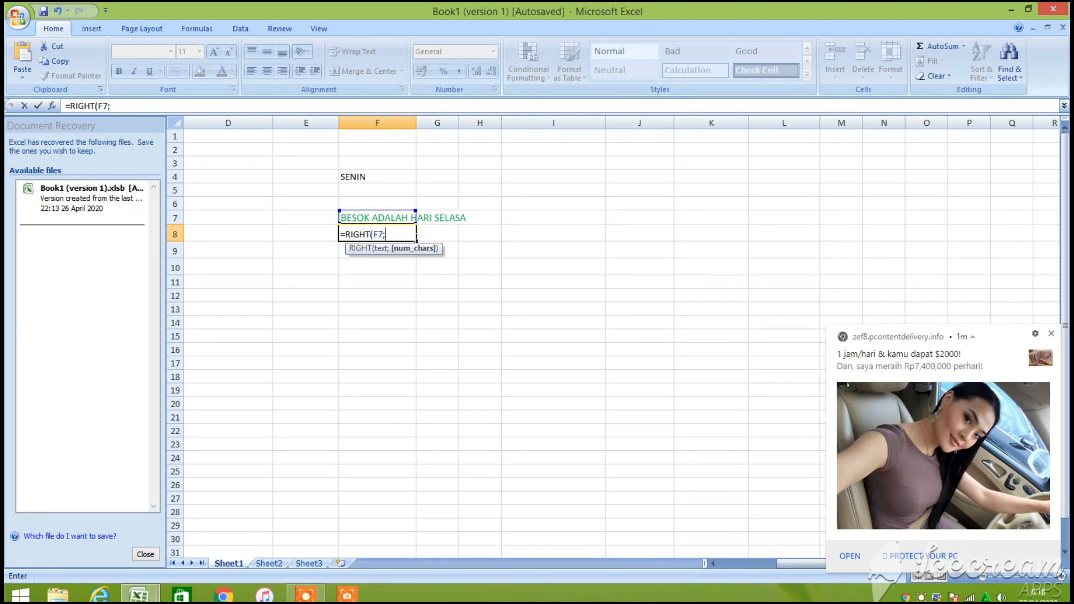
text(12)
key(Return)
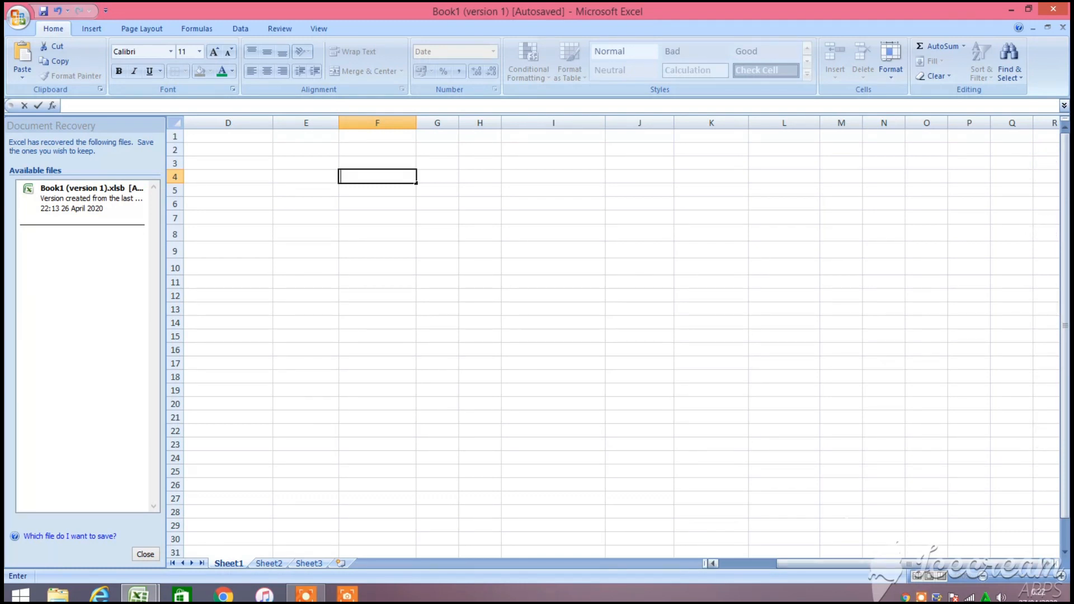
Enter a LEN formula in cell F4 that counts the characters in the text "BELAJAR EXEL"
key(F2)
text(=LEN)
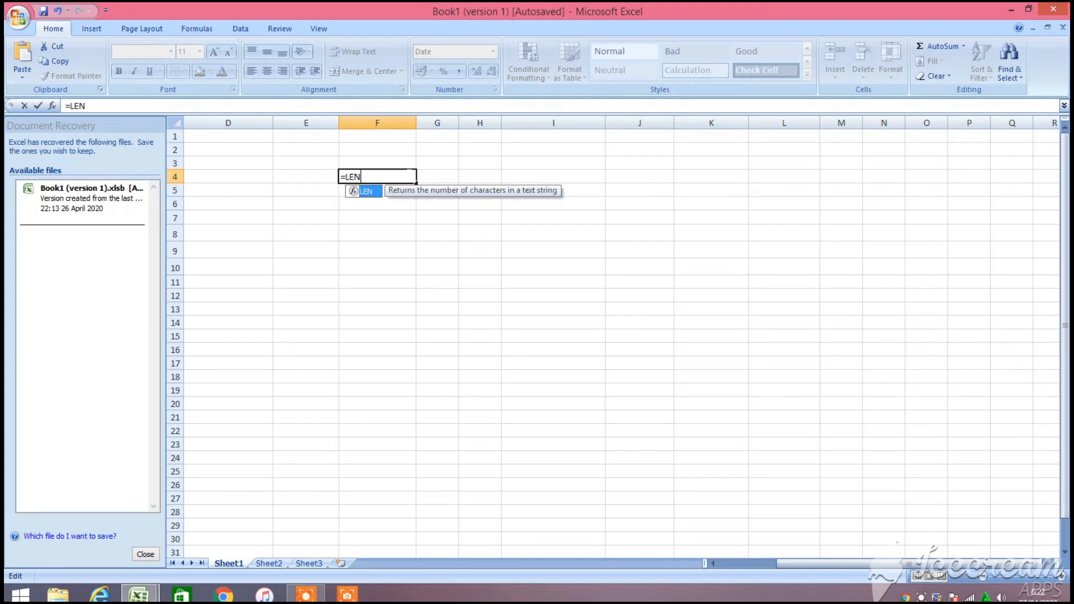
double_click(370, 193)
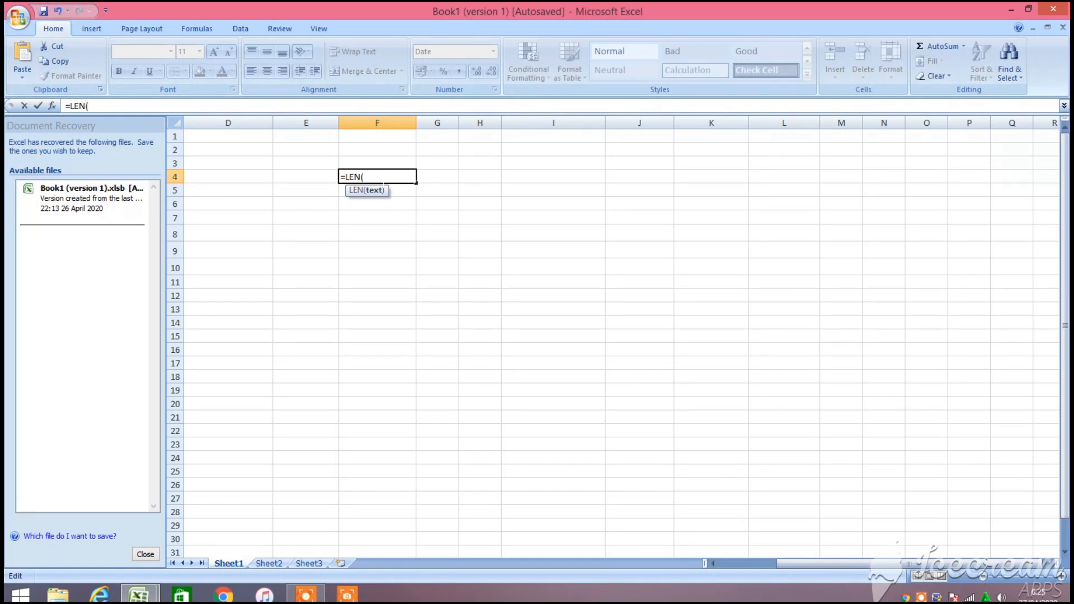
text("BELAJAR EXEL)
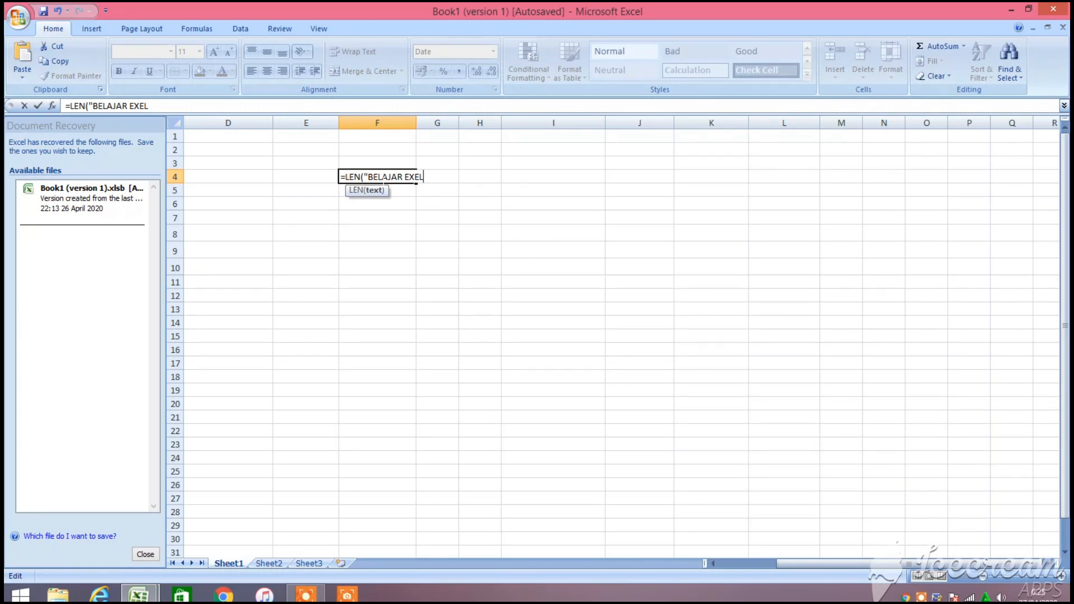
text(")
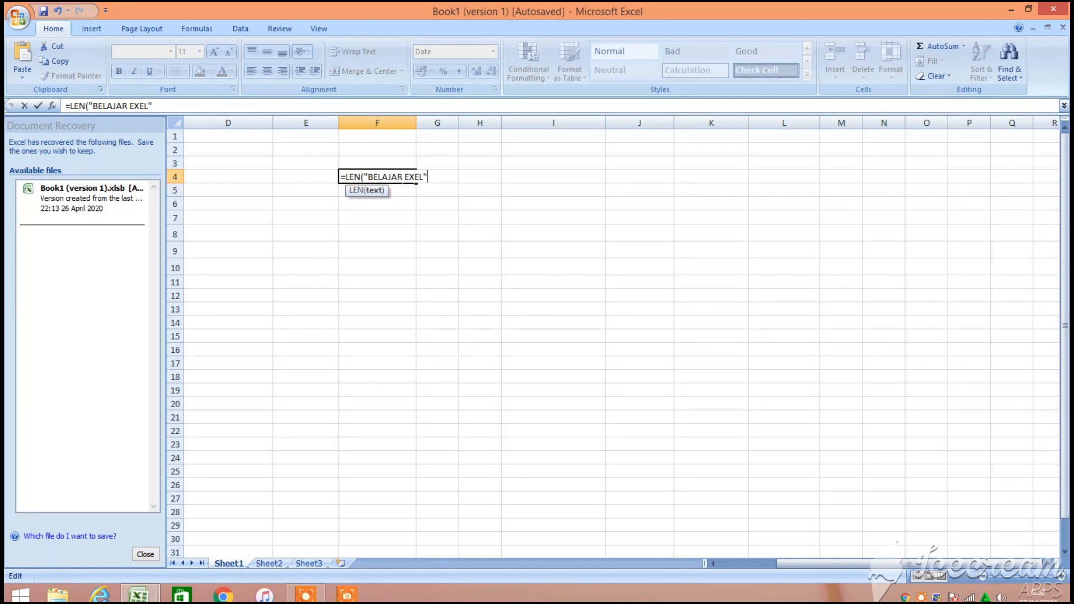
key(Return)
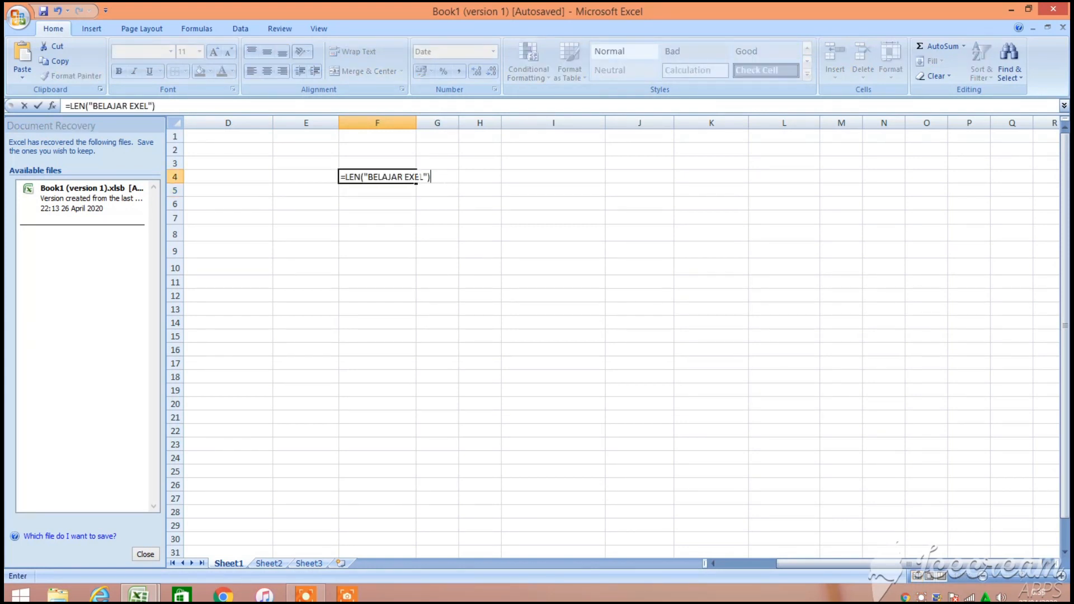
key(Return)
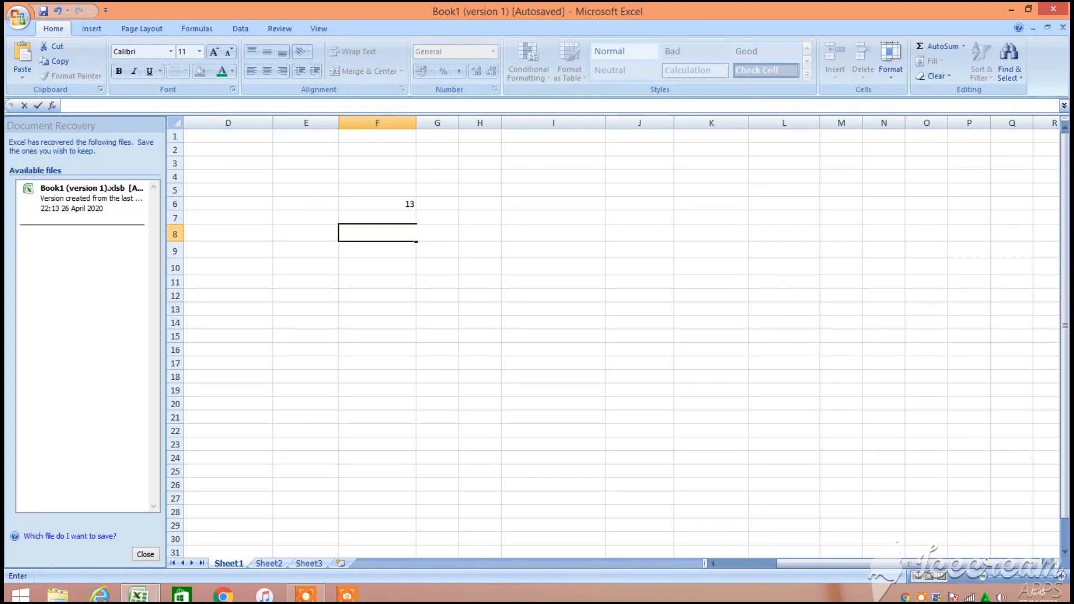
Enter the text "BELAJAR EXEL ITU MUDAH" in cell F8
text(BELAJAR EXEL )
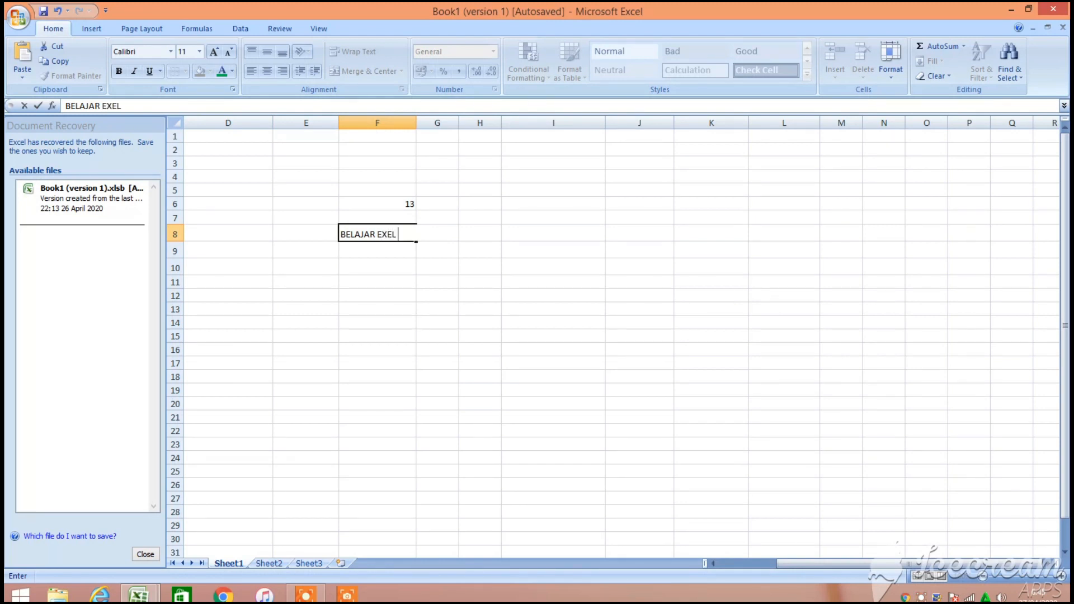
text(ITU MUDAH)
key(Return)
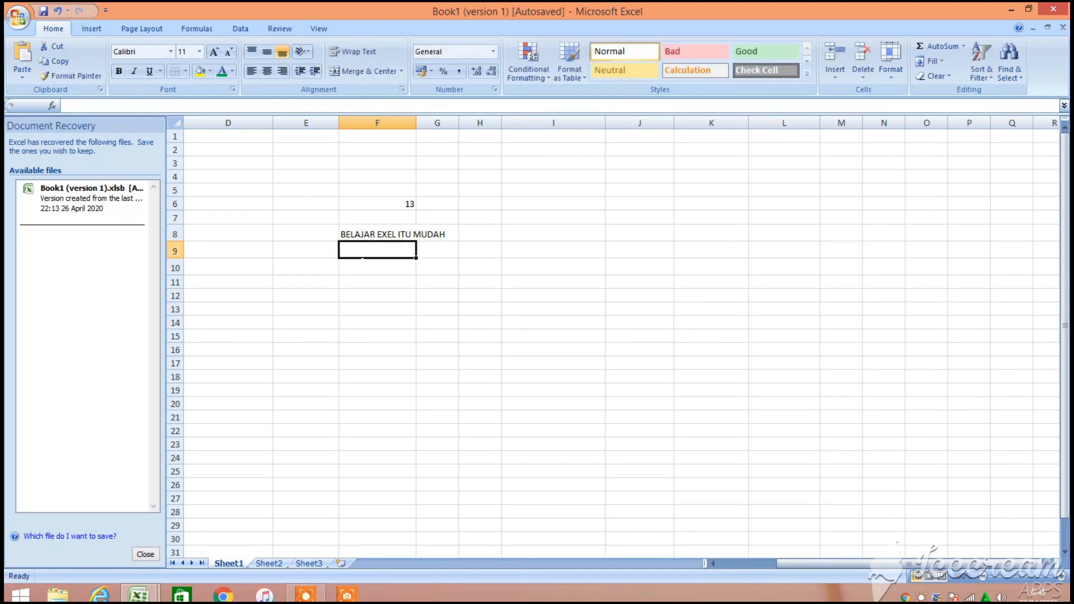
Enter a LEN formula in cell F9 that counts the characters of the text in F8
text(=)
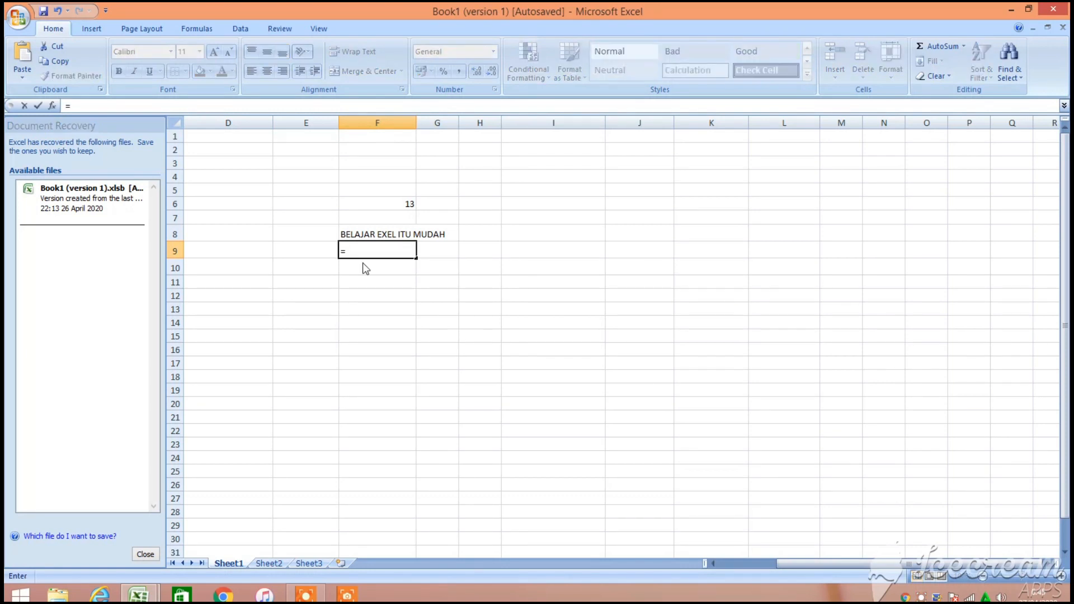
text(LEN)
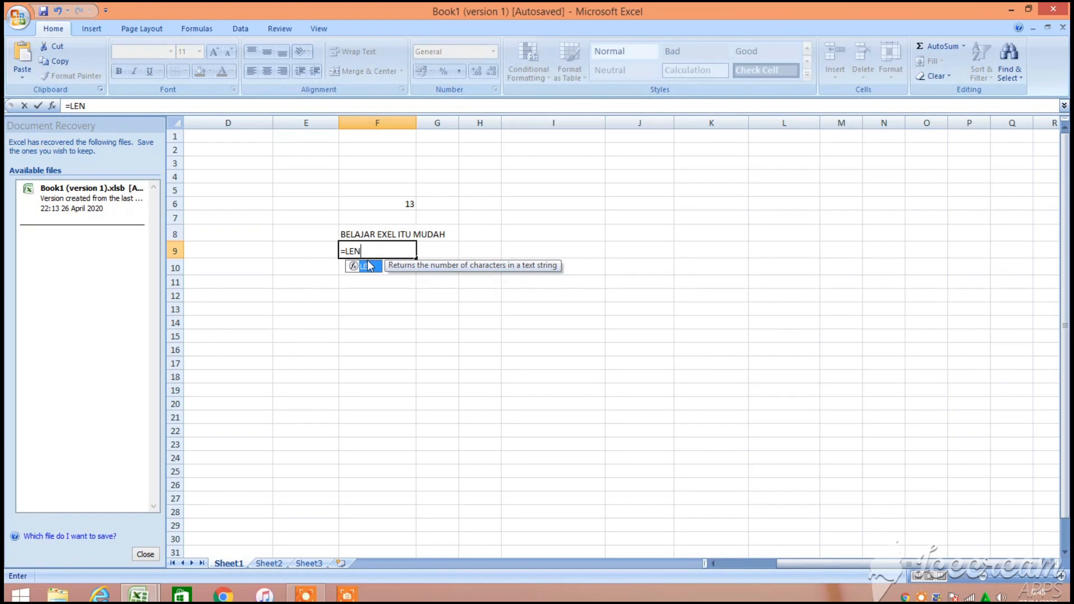
double_click(369, 266)
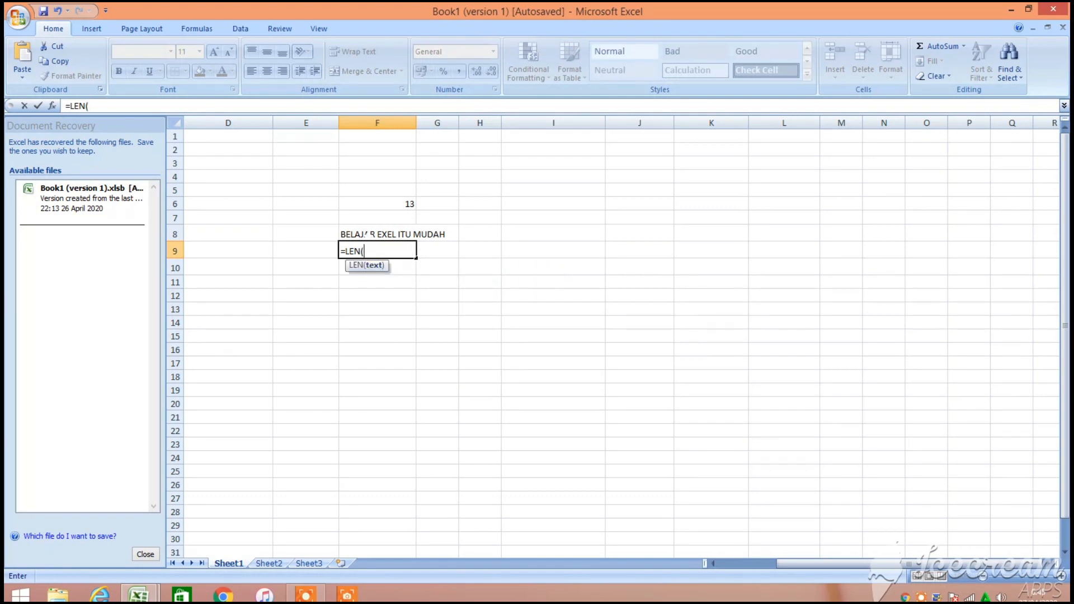
click(414, 234)
key(Return)
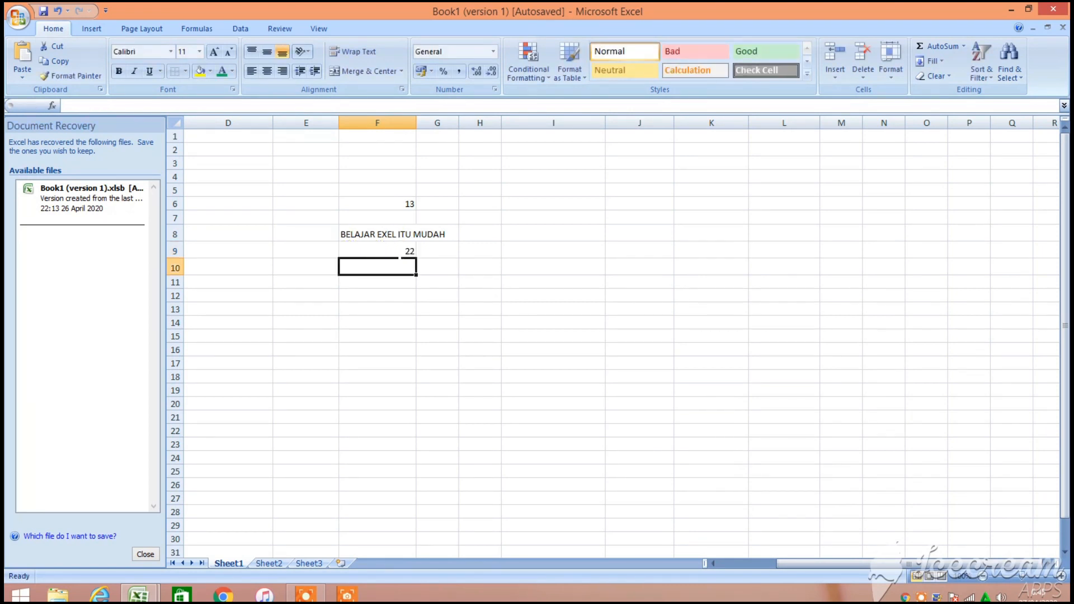